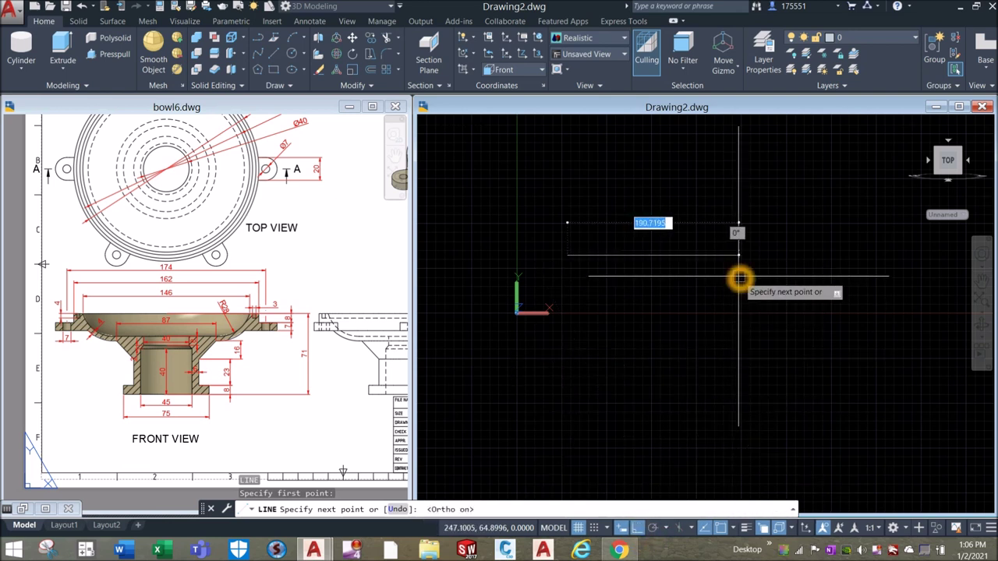
Finish the 75-unit base line and recenter the view on it
right_click(686, 227)
left_click(724, 234)
scroll(612, 246, "up", 2)
mouse_move(612, 241)
middle_mouse_down()
mouse_move(719, 274)
mouse_move(708, 277)
middle_mouse_up()
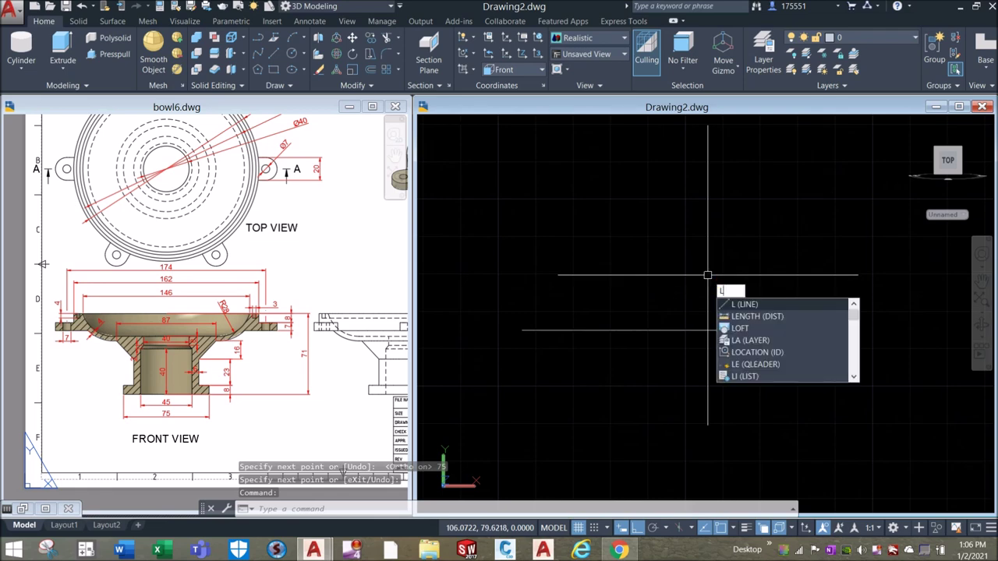
Inspect the vertical 40 dimension in the bowl6 reference drawing's front view
left_click(166, 402)
scroll(166, 402, "up", 3)
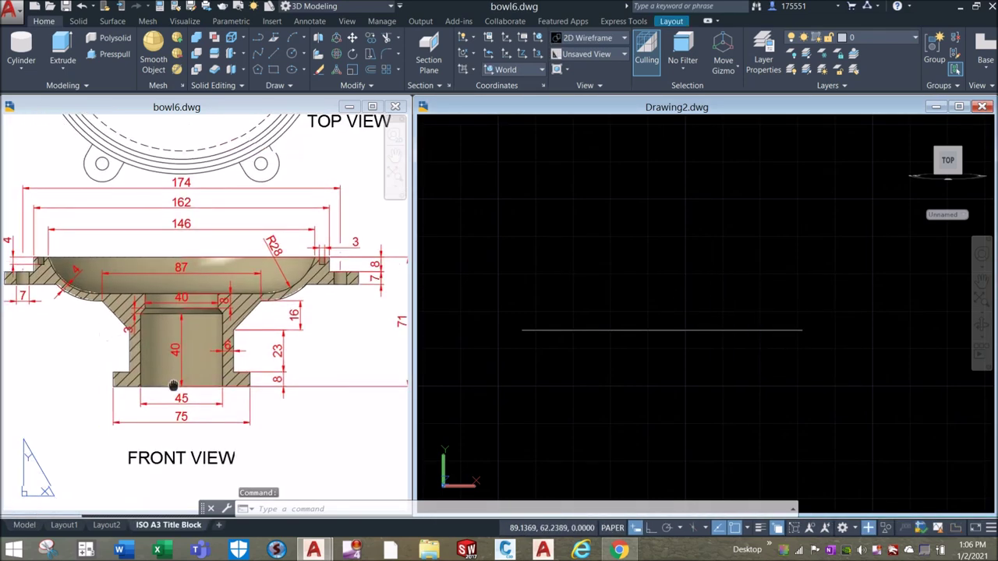
middle_click_drag(179, 390, 181, 373)
scroll(181, 373, "up", 2)
left_click(198, 369)
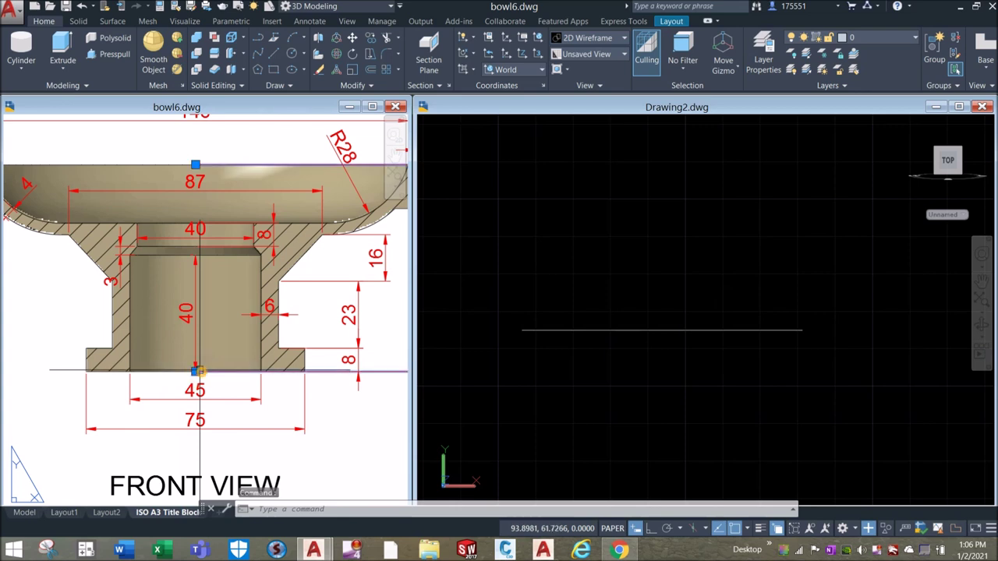
left_click(268, 417)
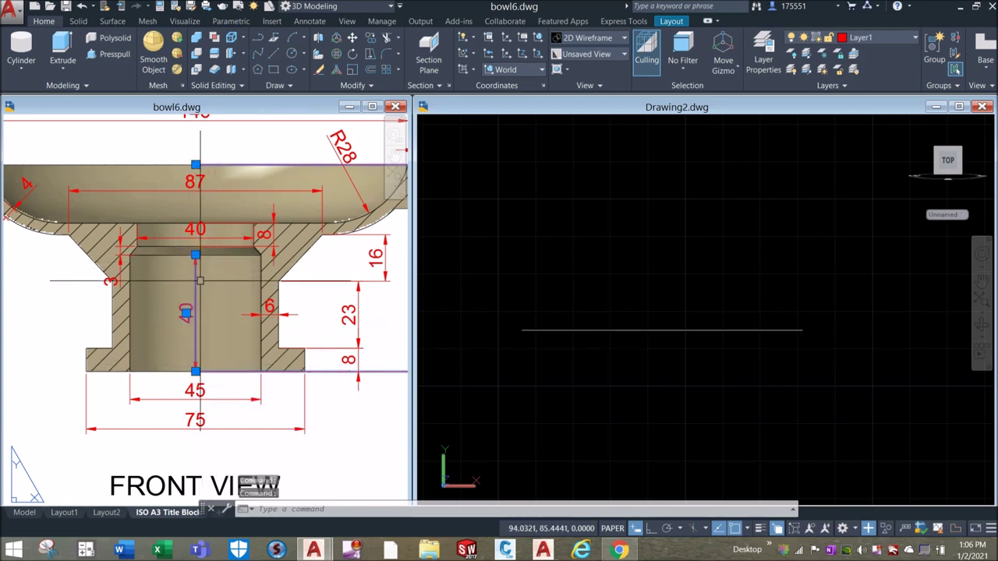
key("Escape")
In Drawing2, start a LINE on the base line and draw the 40-unit vertical side
left_click(619, 251)
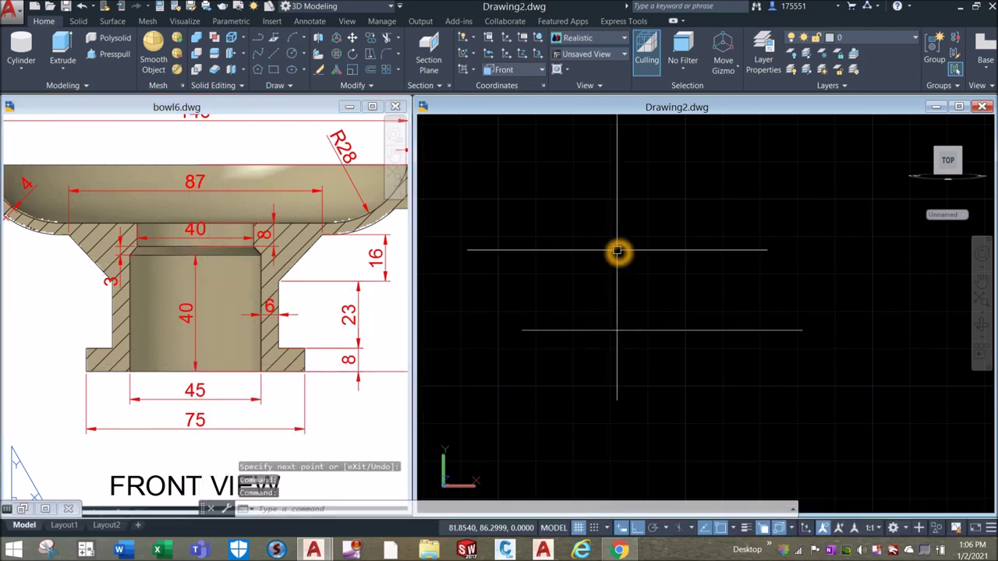
type("L")
key("Return")
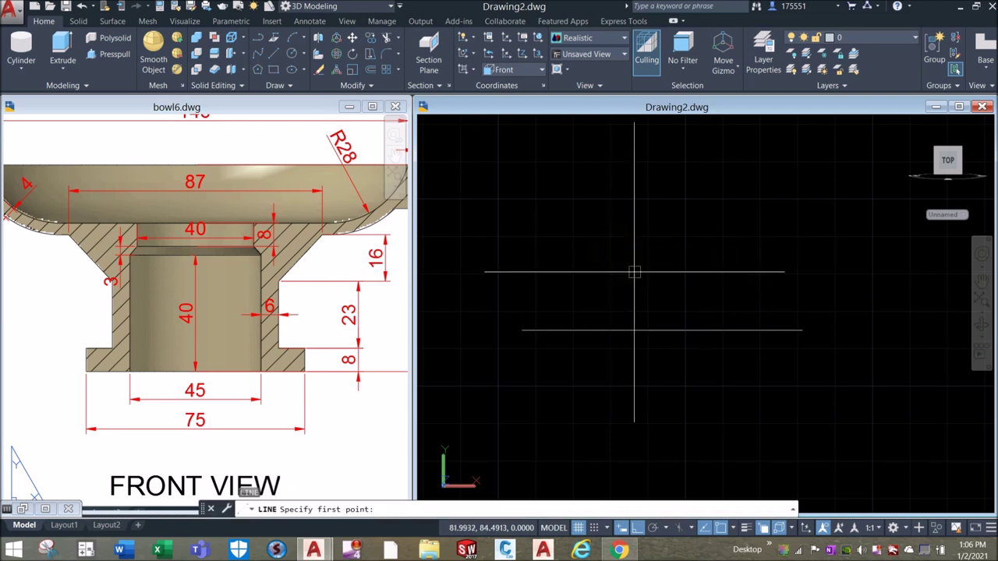
left_click(662, 330)
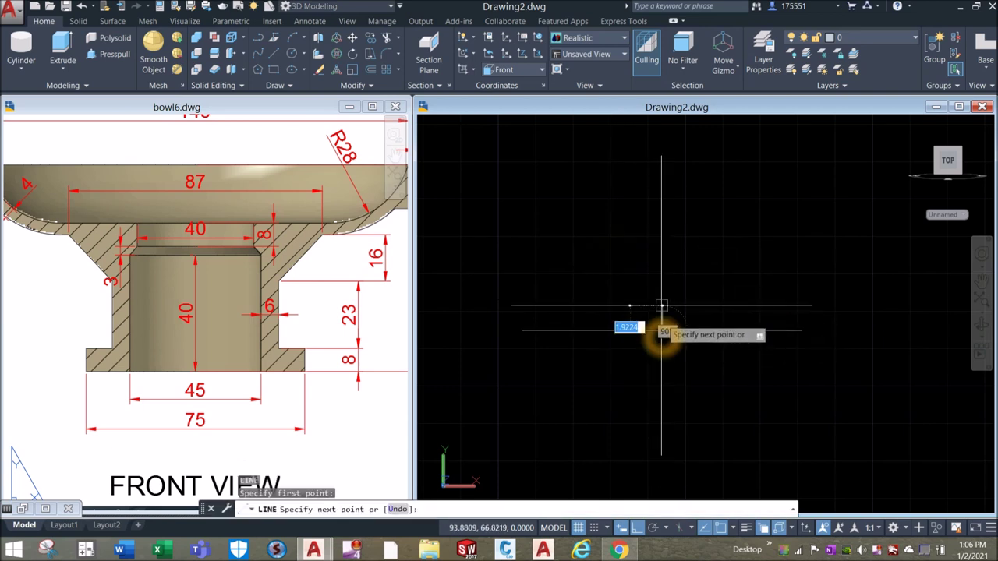
right_click(664, 195)
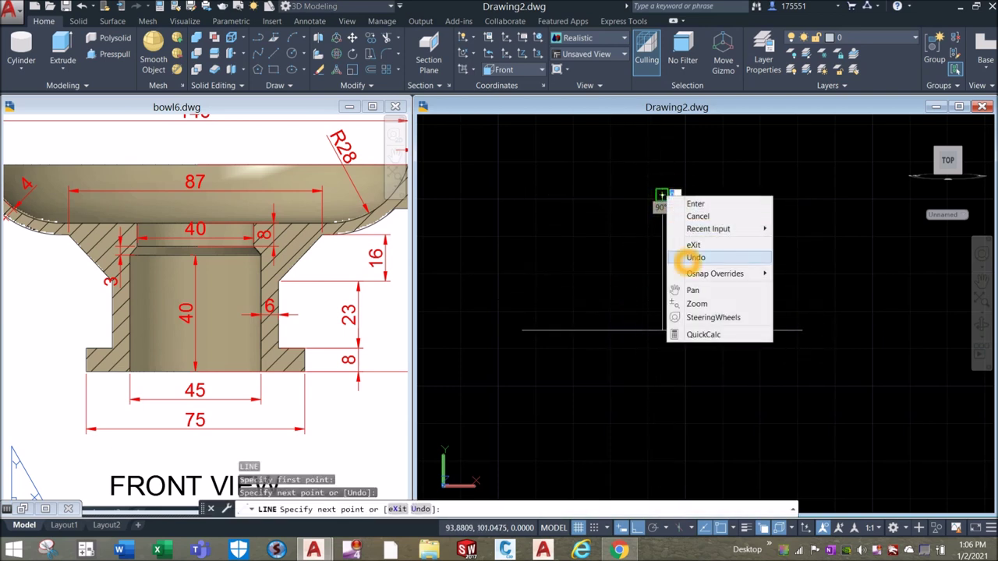
left_click(694, 258)
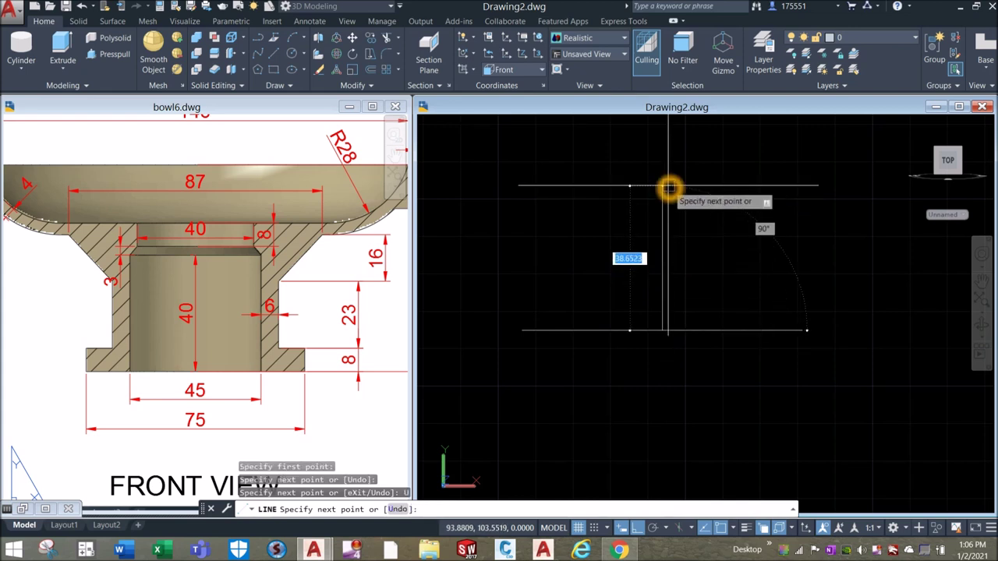
key("Return")
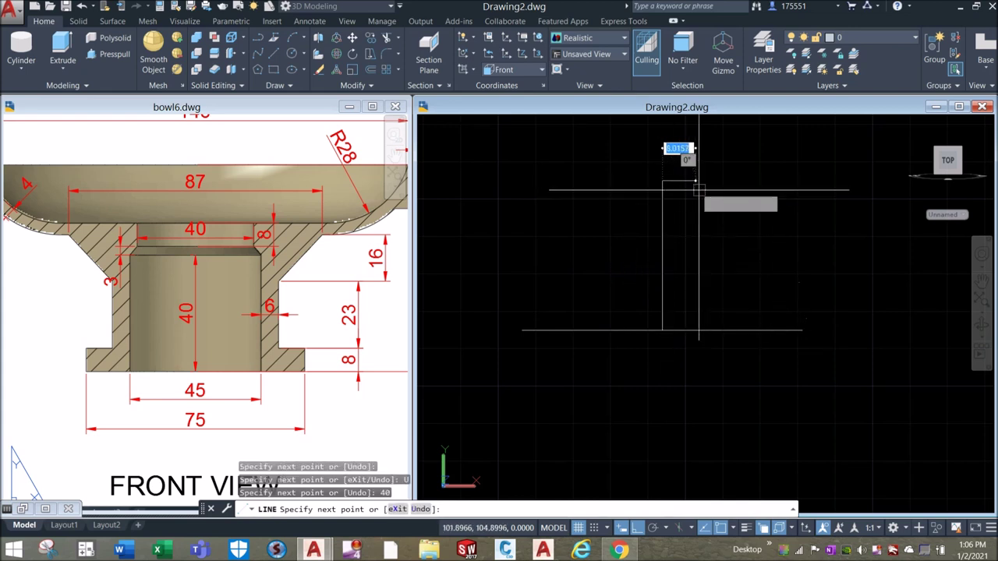
Draw the 22.5-unit top edge and the vertical back down to complete the rectangle
middle_click_drag(697, 196, 521, 227)
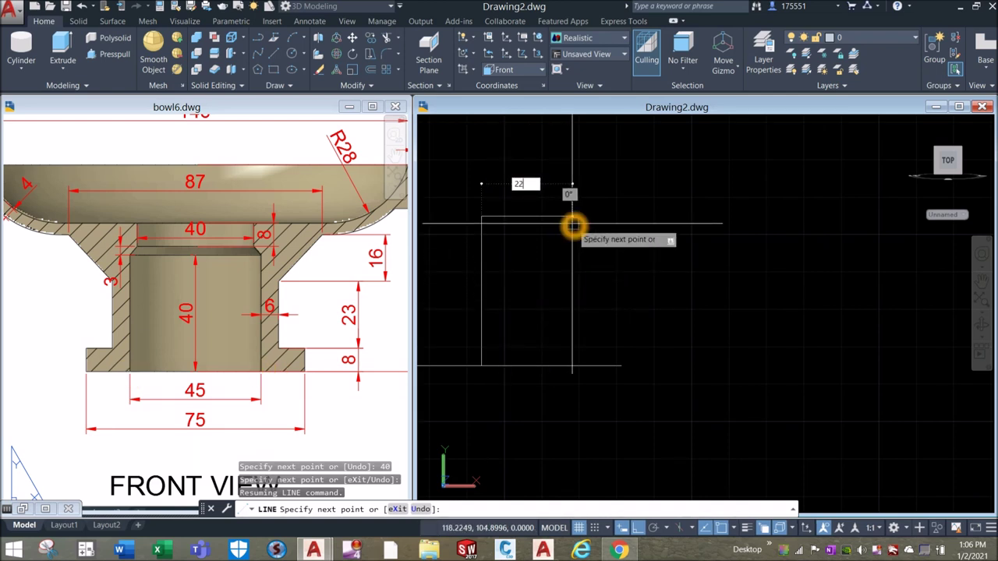
key("Return")
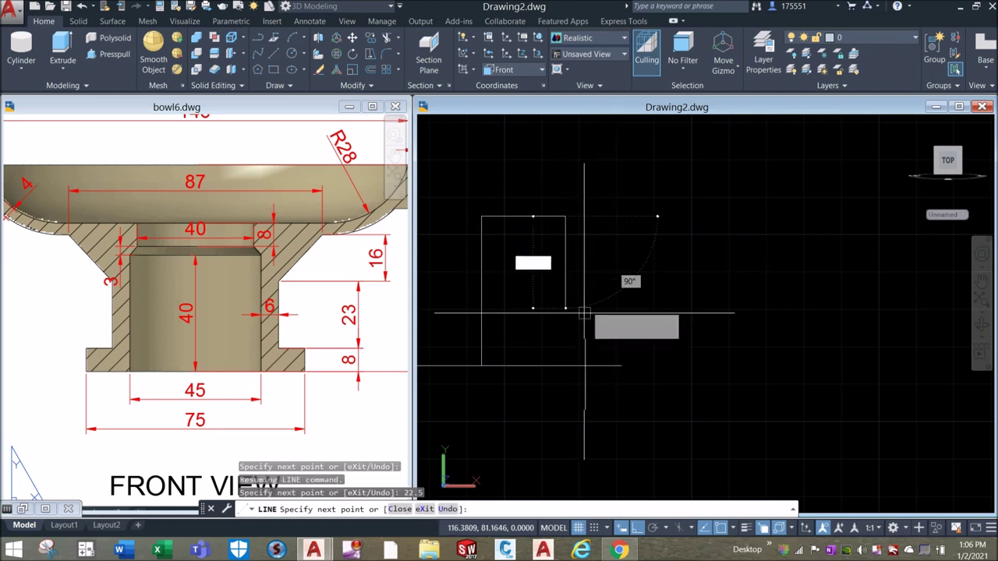
right_click(606, 269)
left_click(620, 273)
left_click(469, 301)
key("Escape")
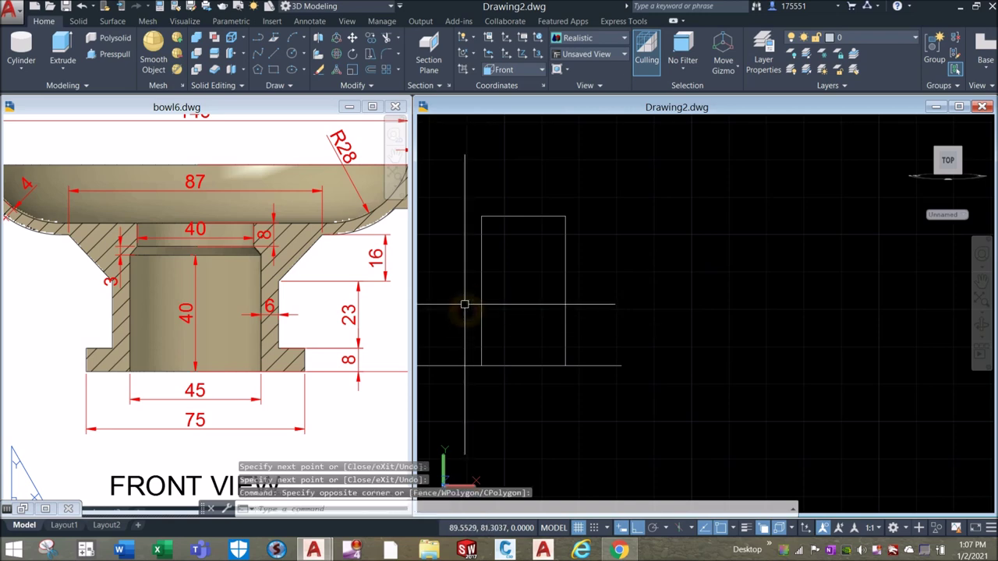
Check the small line near the bore top in the bowl6 reference drawing
left_click(199, 259)
scroll(199, 260, "up", 5)
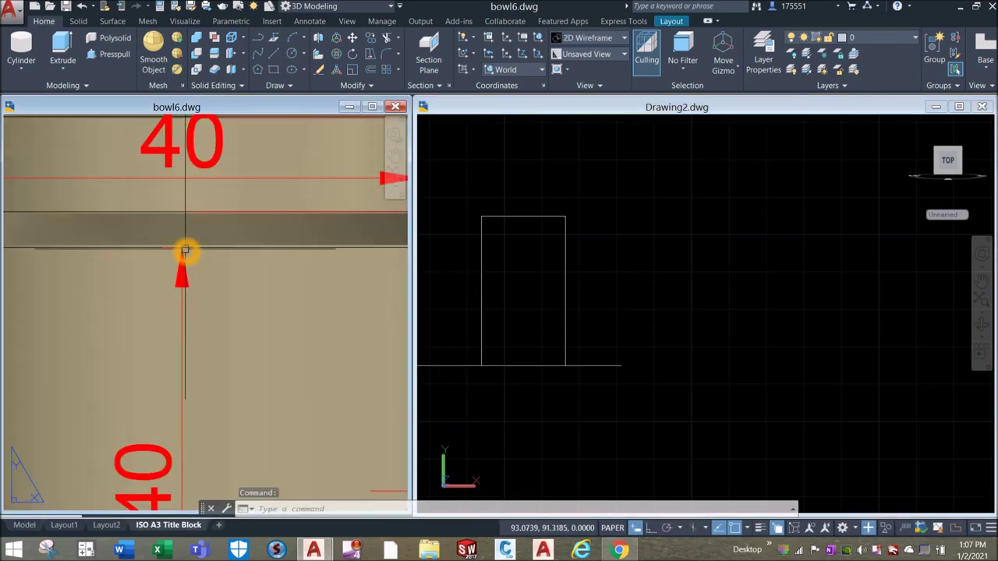
scroll(184, 212, "down", 3)
left_click(81, 230)
left_click(62, 240)
left_click(594, 171)
key("Escape")
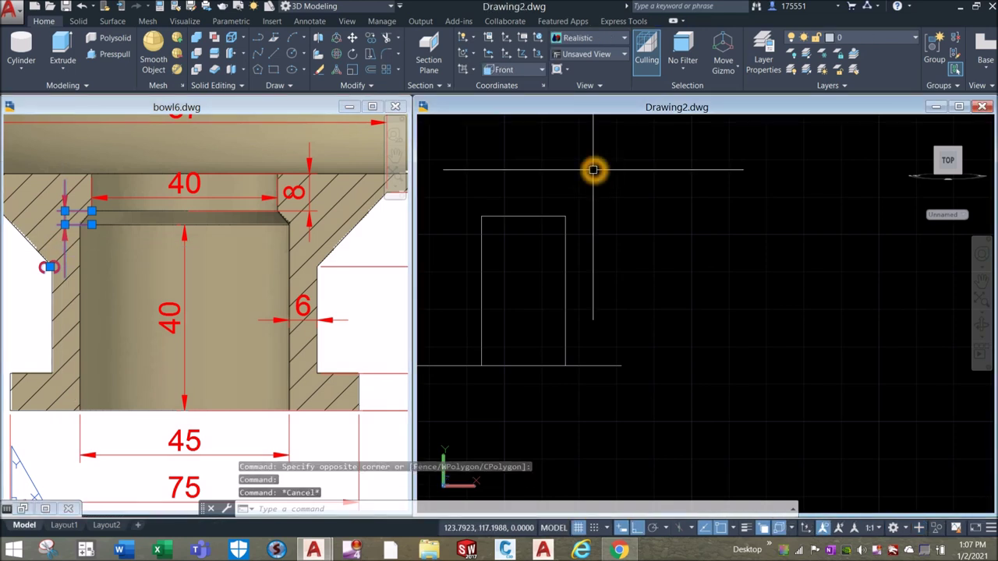
From the rectangle's top-left corner, draw a 3-unit rise and a 20-unit run across
key("Return")
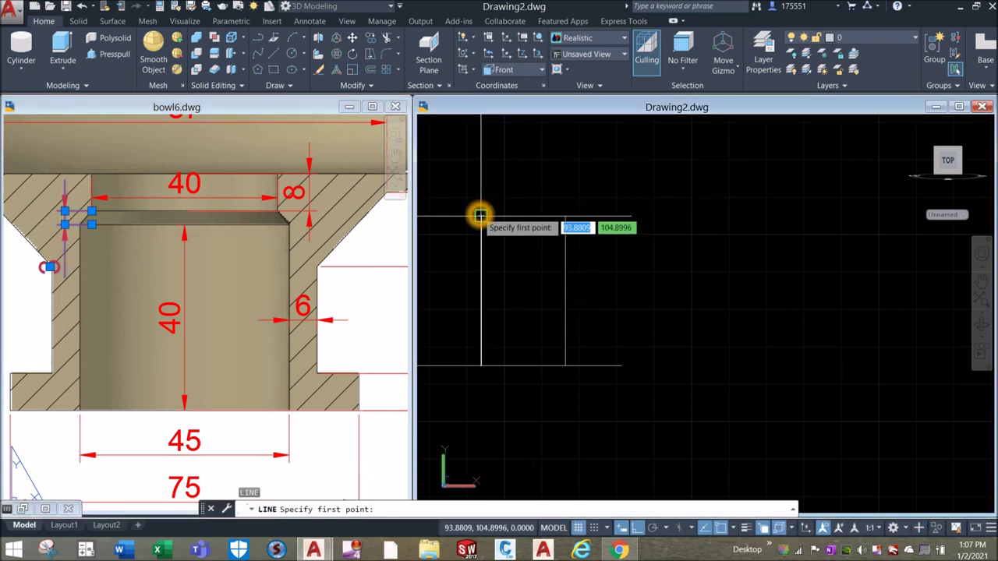
left_click(480, 215)
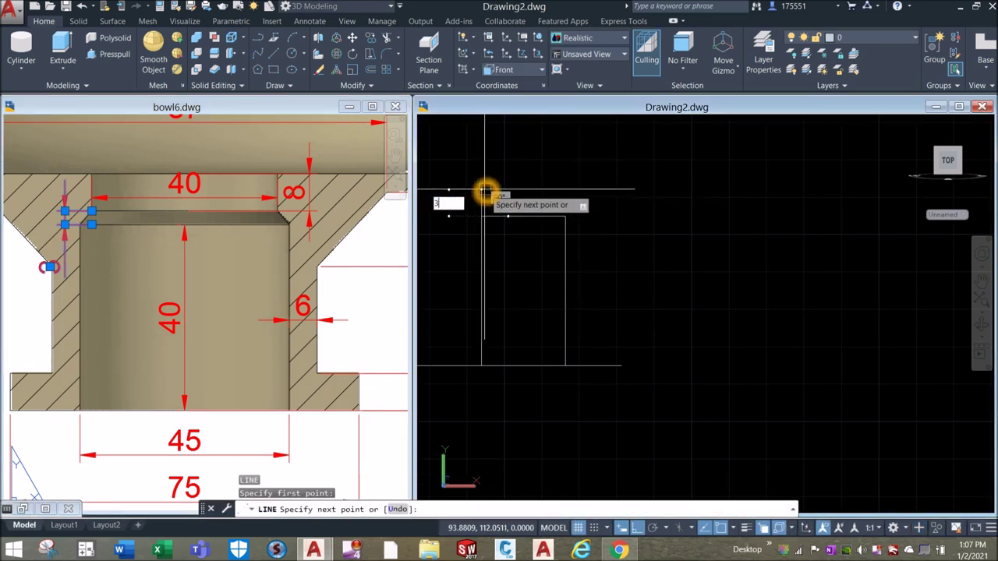
key("Return")
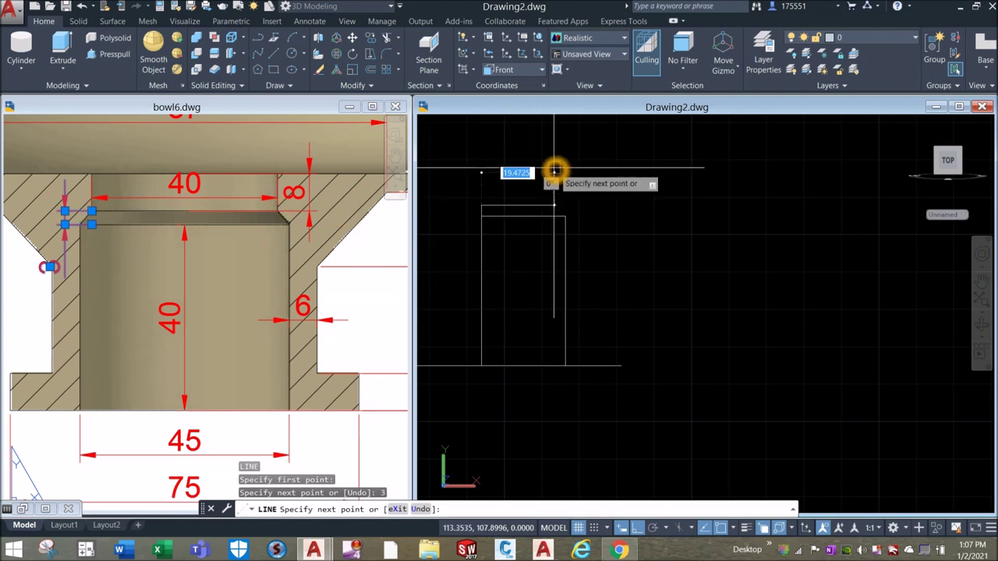
key("Return")
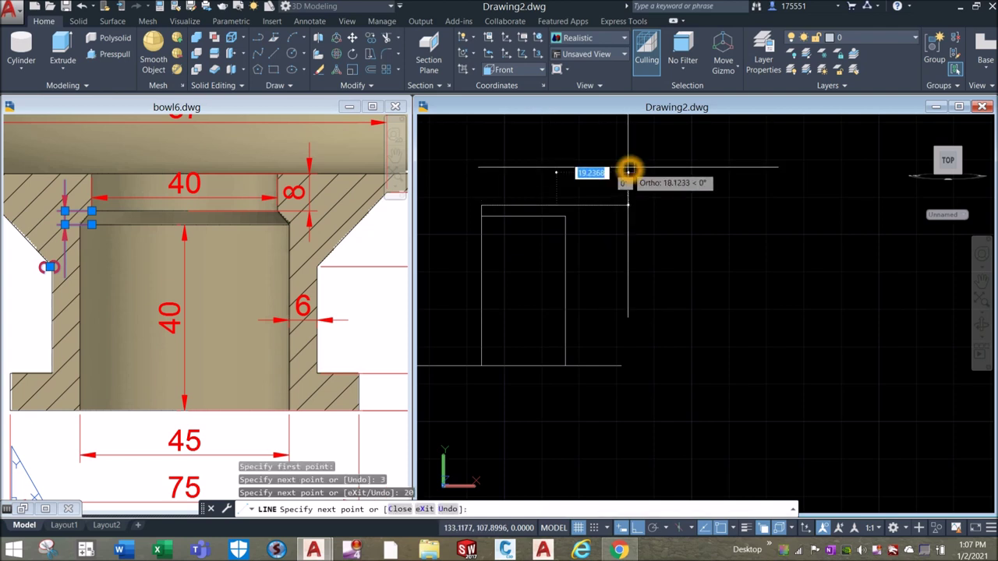
right_click(596, 206)
left_click(624, 206)
Recheck a dimension in bowl6, then return to Drawing2 and start OFFSET
left_click(194, 286)
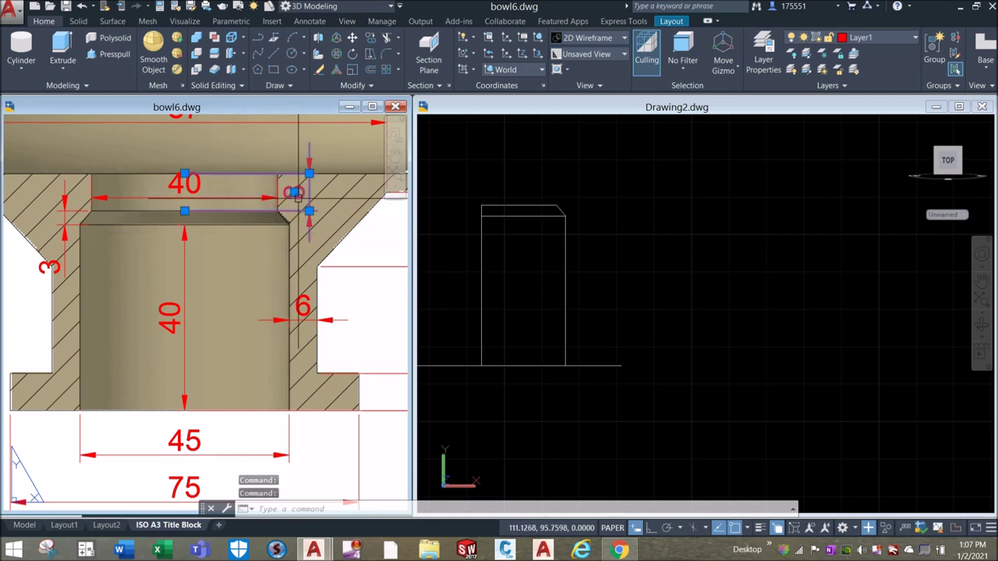
key("Escape")
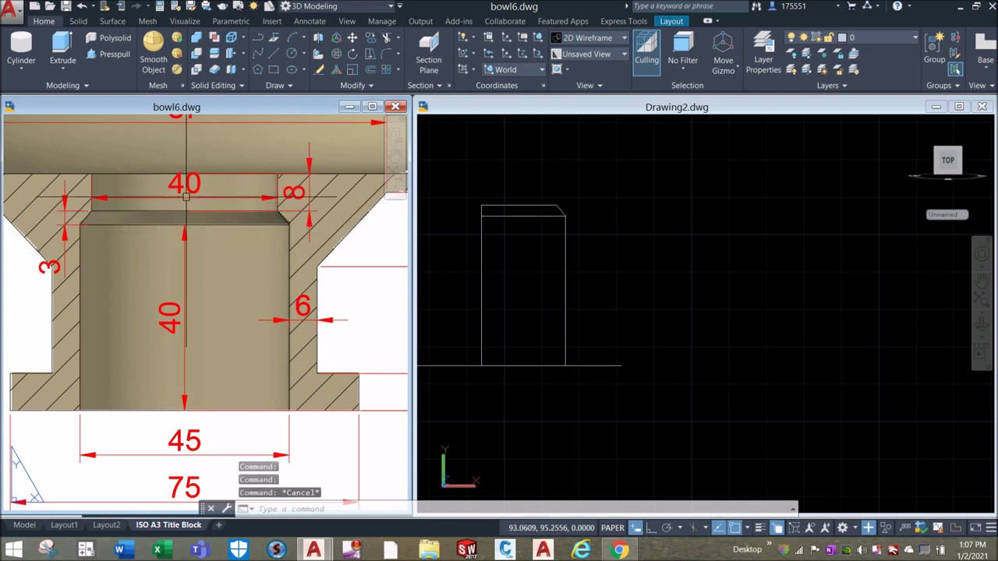
left_click(597, 184)
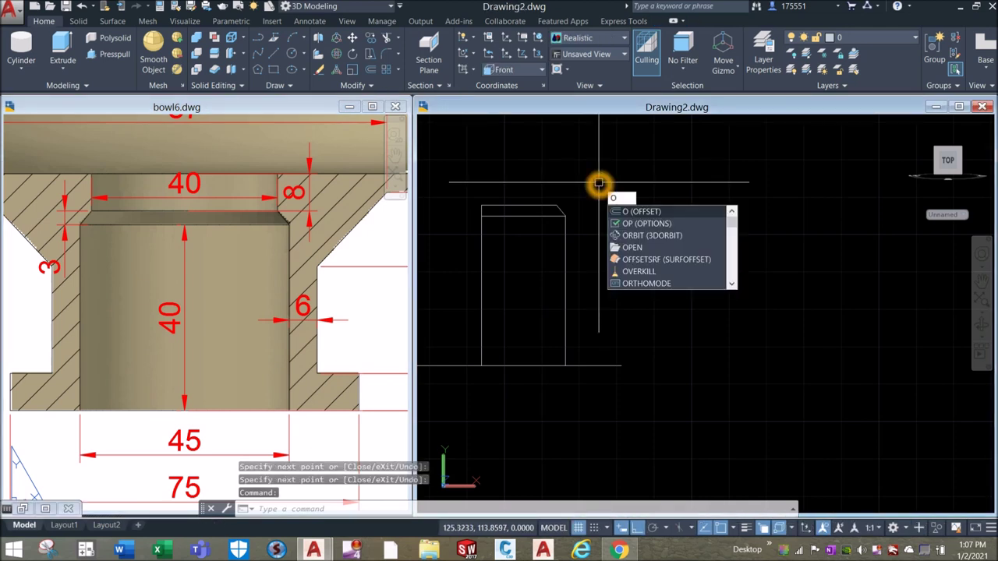
type("o")
key("Return")
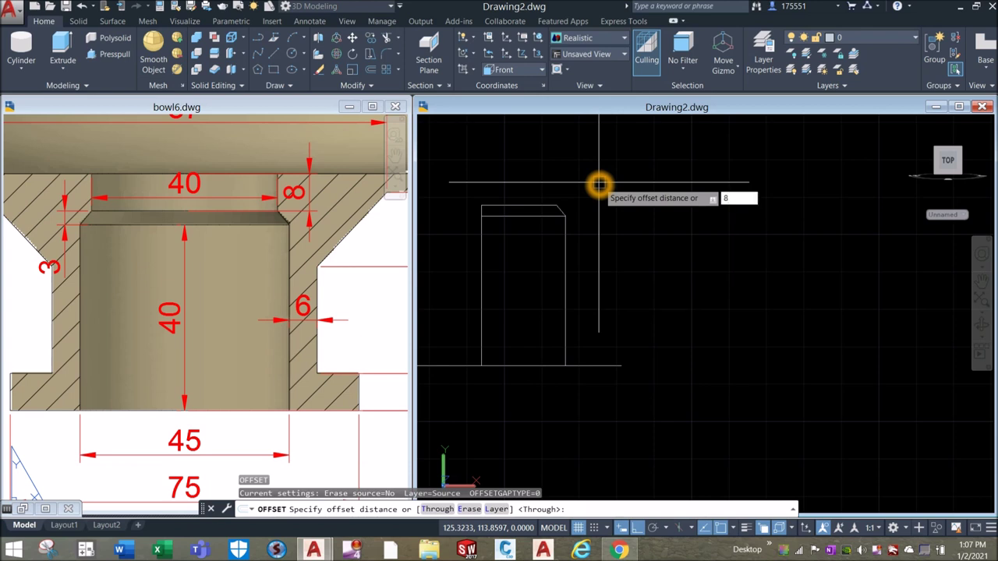
Offset the cap's top edge 8 units upward
type("8")
key("Return")
left_click(535, 207)
left_click(538, 185)
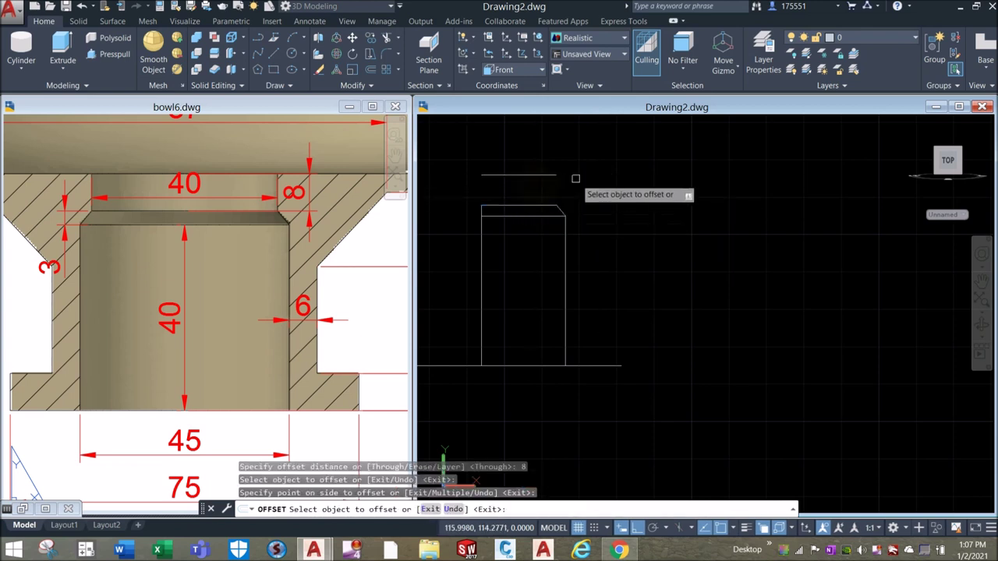
right_click(578, 177)
left_click(599, 179)
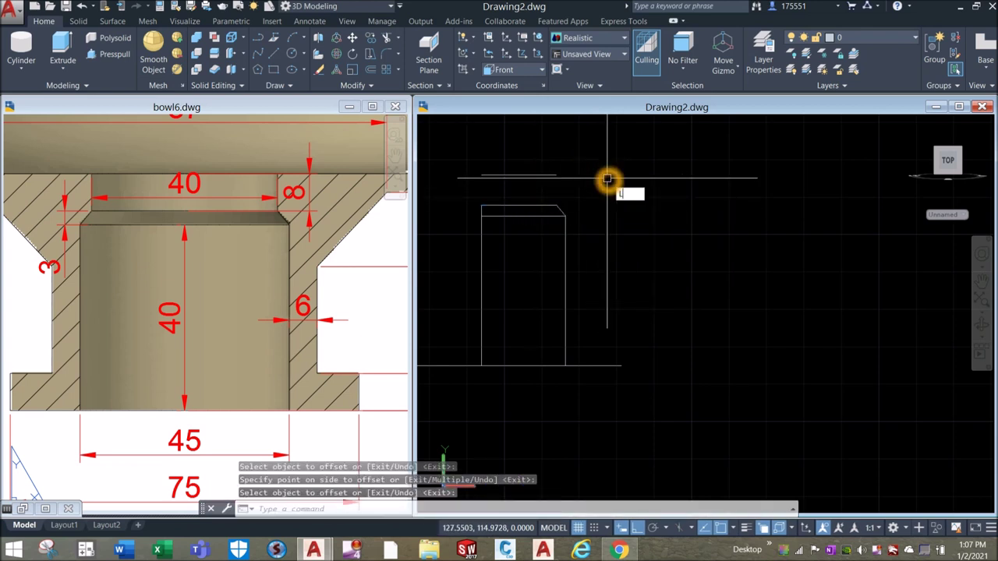
Draw left and right lines joining the offset line's ends down to the cap
key("Return")
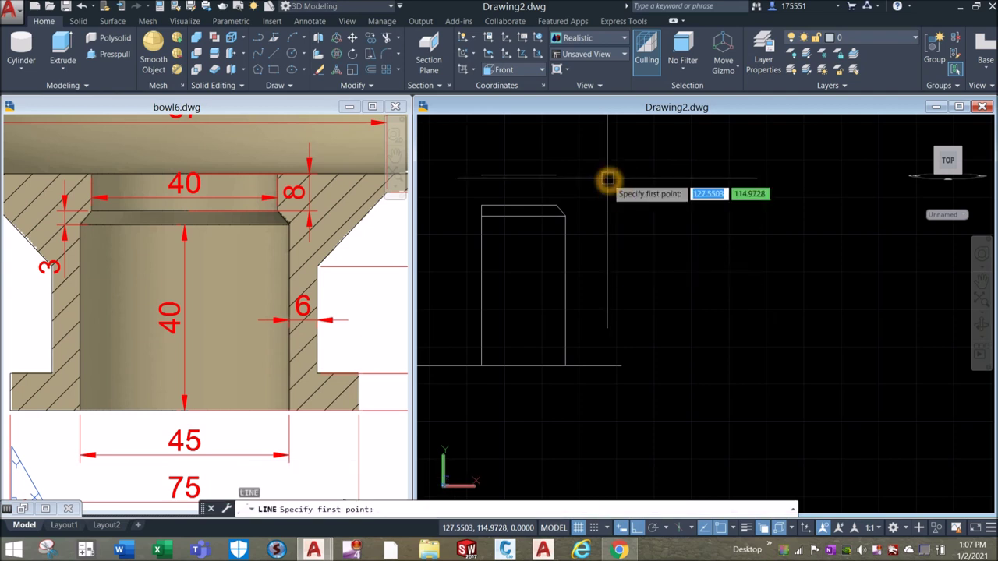
left_click(482, 175)
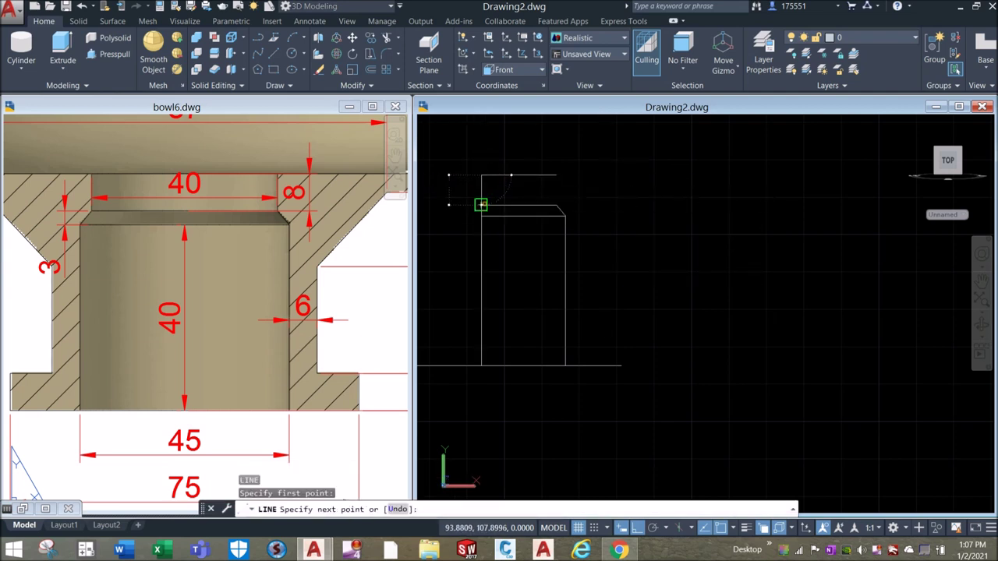
left_click(481, 205)
right_click(594, 171)
left_click(620, 179)
right_click(611, 182)
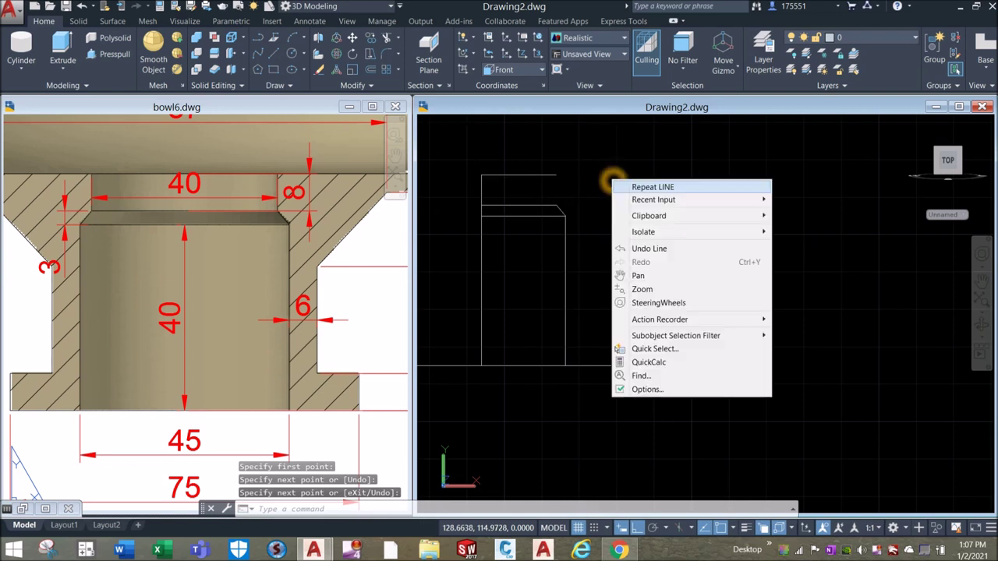
left_click(620, 184)
left_click(556, 178)
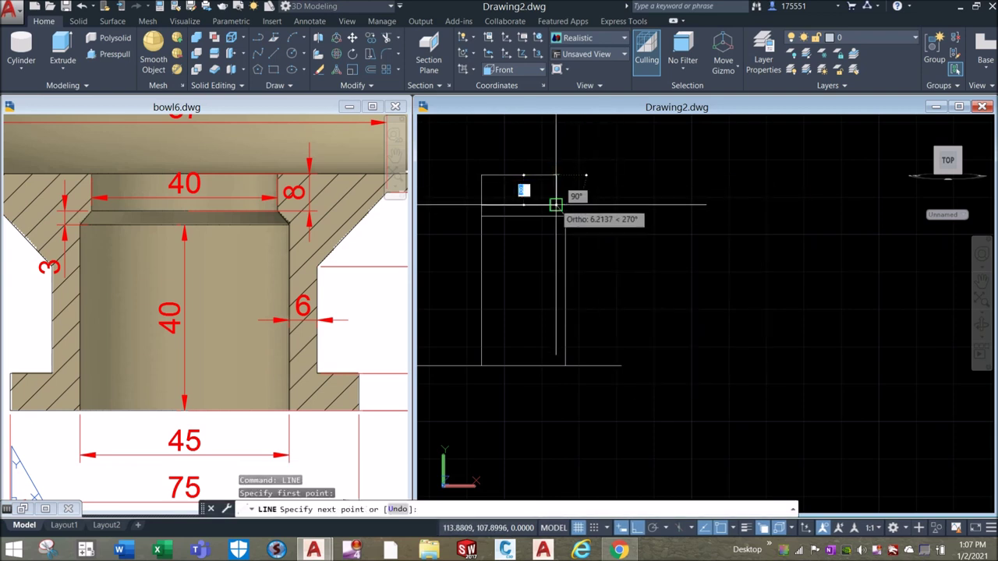
left_click(556, 205)
right_click(582, 200)
left_click(598, 205)
Recenter the Drawing2 profile and switch to the bowl6 reference drawing
scroll(597, 203, "down", 2)
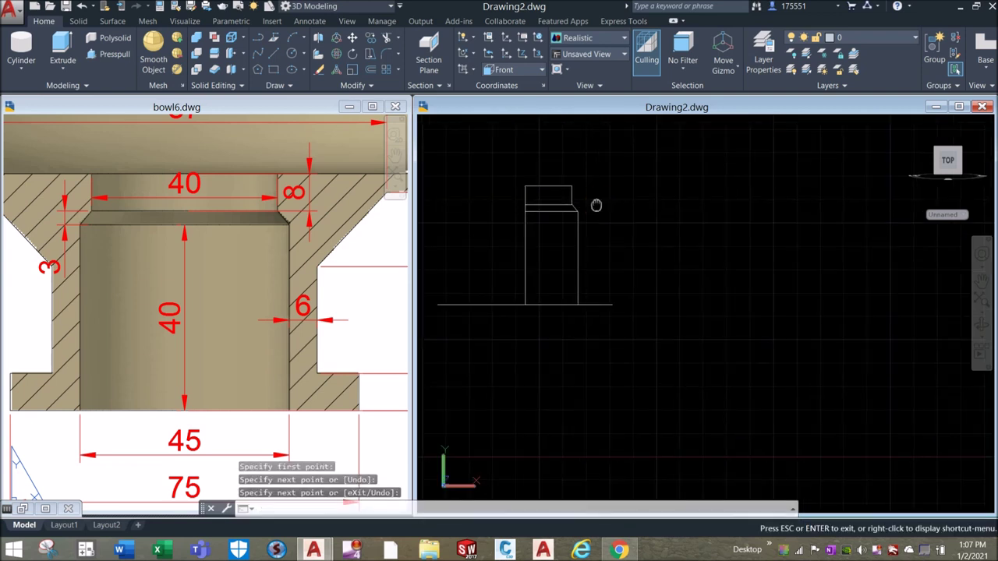
middle_click_drag(598, 205, 613, 225)
left_click(197, 271)
scroll(196, 270, "down", 4)
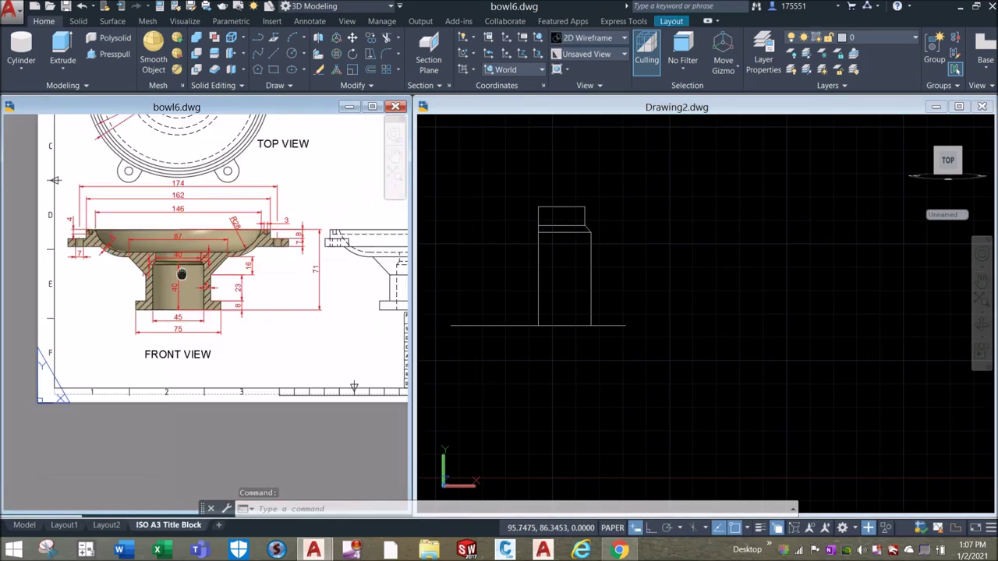
Bring the right-side height dimensions of the bowl6 reference into view
left_click(185, 260)
scroll(177, 257, "up", 6)
left_click(164, 243)
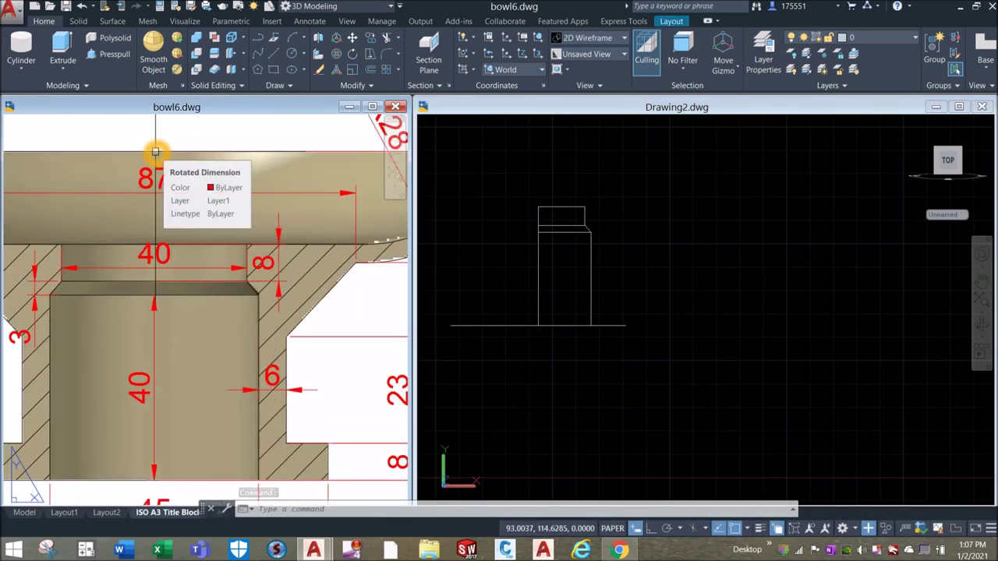
scroll(156, 152, "down", 2)
middle_click_drag(341, 281, 200, 267)
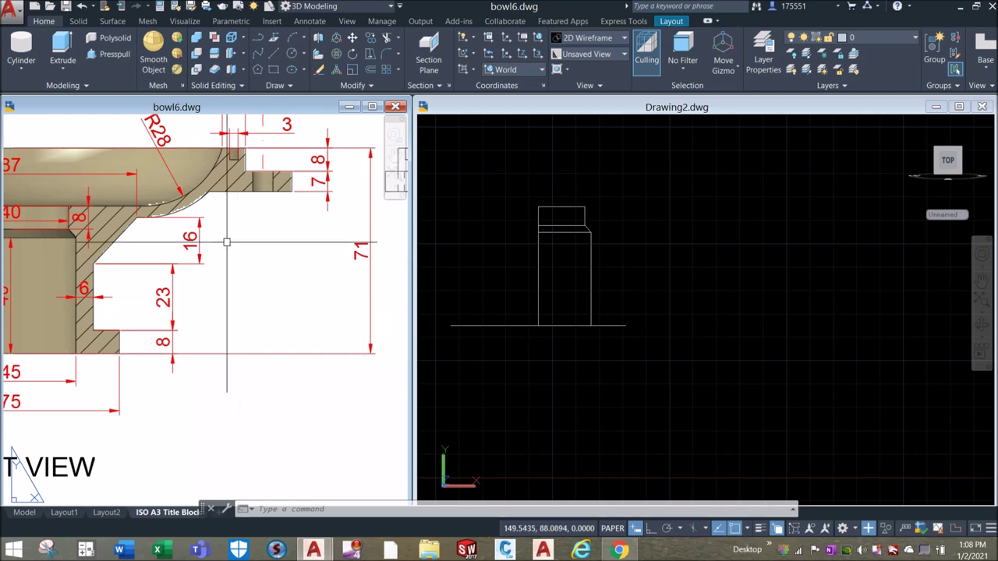
Inspect the 23 dimension on the lower step, then show the whole front view
left_click(163, 332)
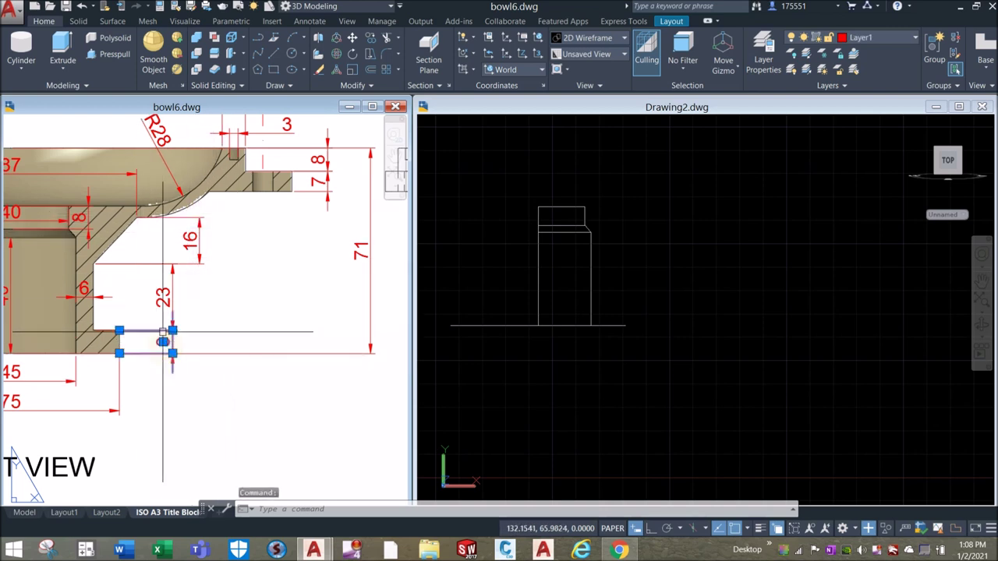
left_click(163, 292)
left_click(94, 296)
left_click(195, 246)
left_click(271, 232)
key("Escape")
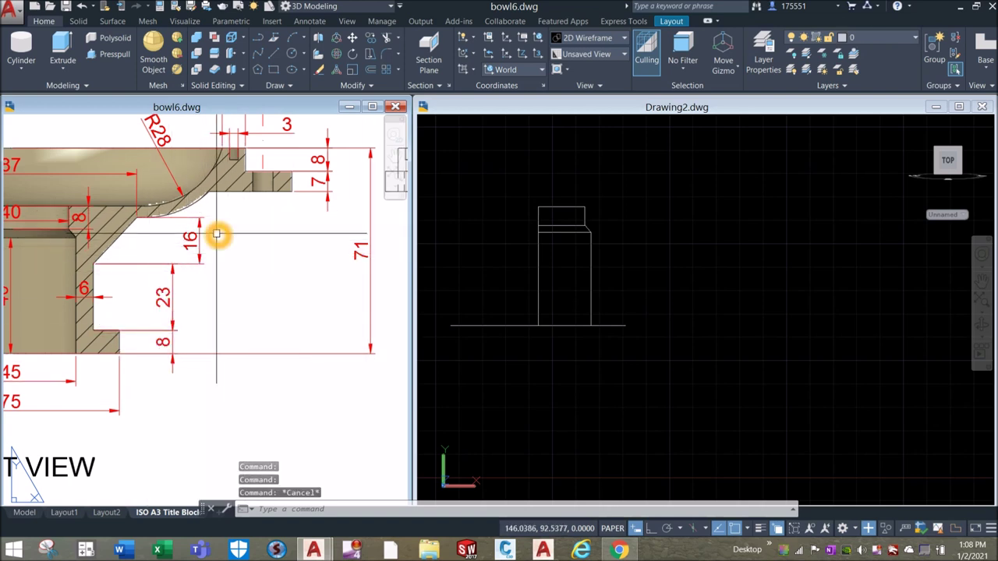
scroll(249, 268, "down", 3)
middle_click_drag(250, 267, 308, 282)
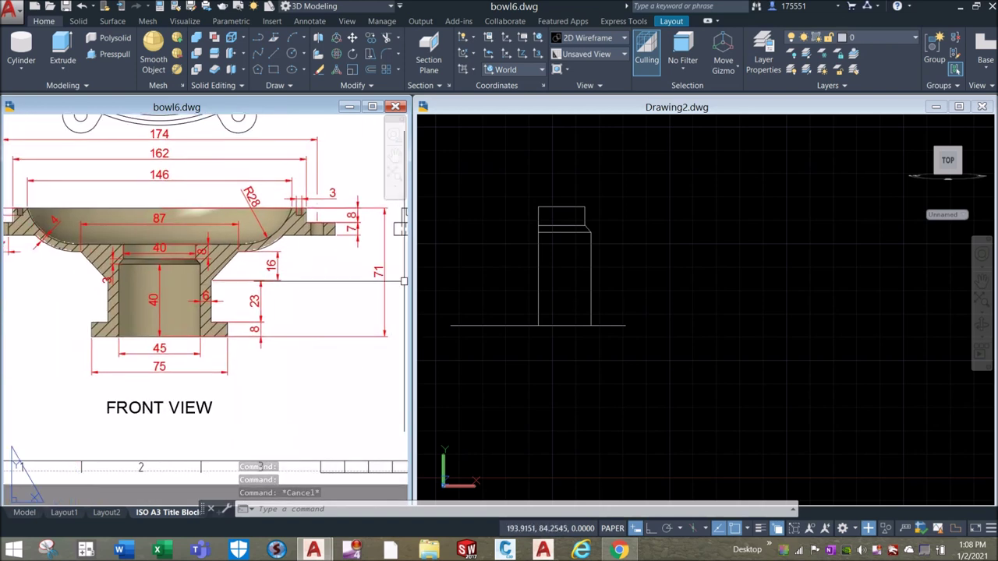
In Drawing2, draw a 20-unit vertical line up from the profile's top corner
left_click(663, 245)
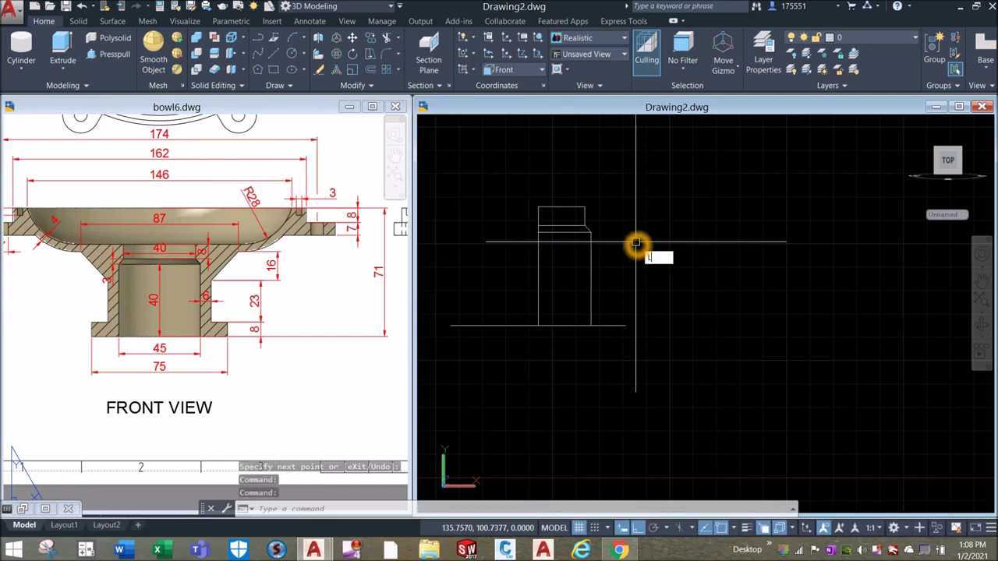
key("Return")
left_click(538, 209)
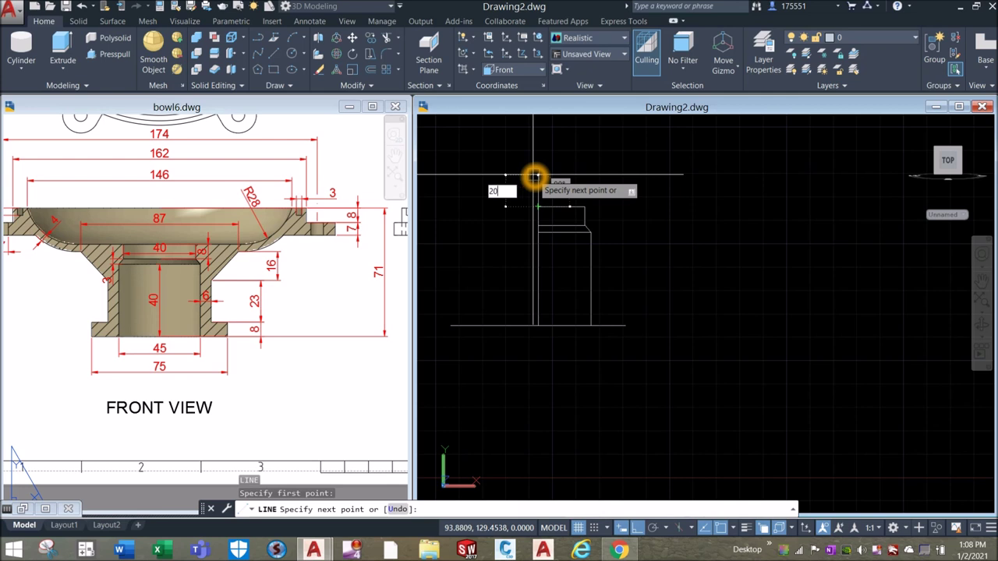
key("Return")
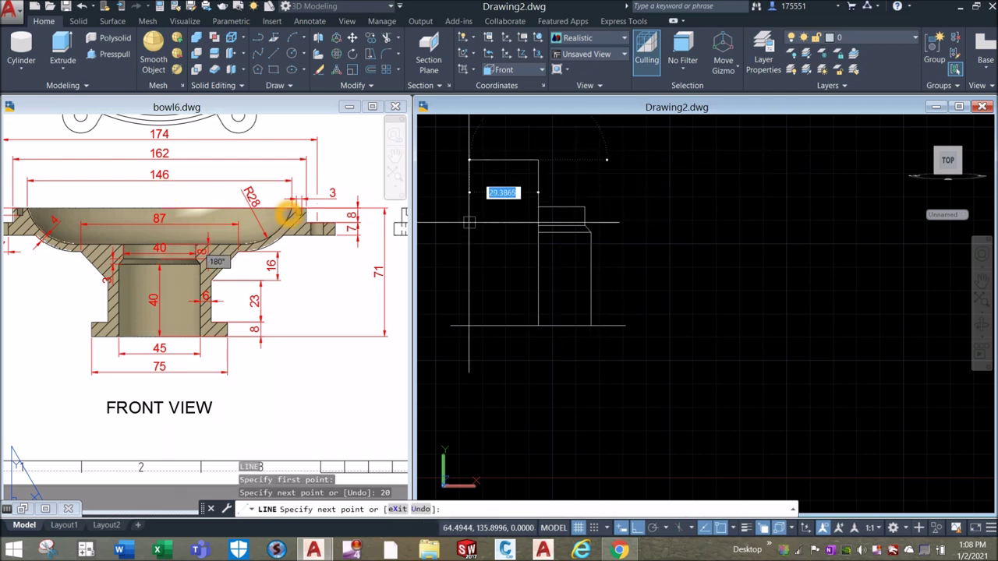
right_click(617, 167)
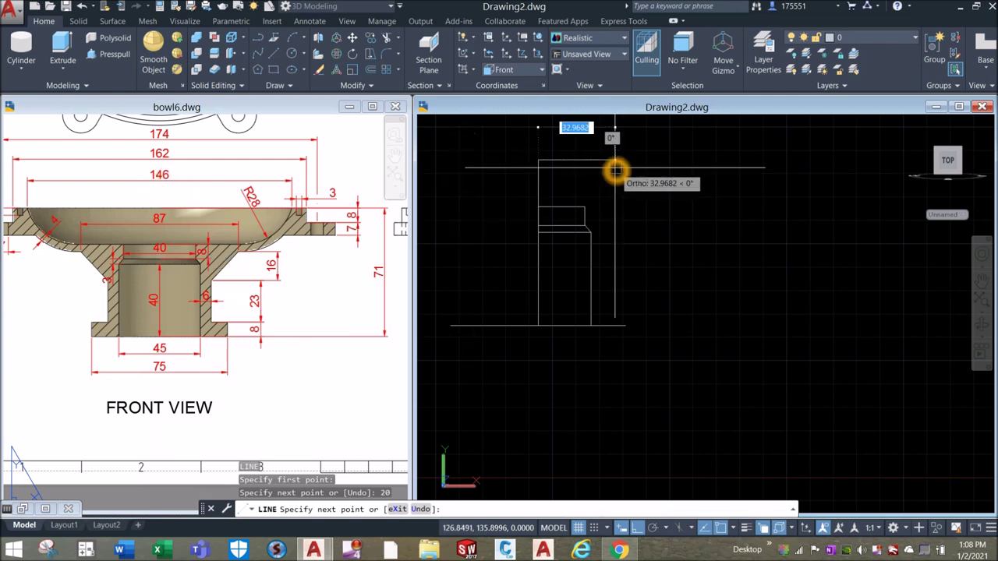
Check the 146 width dimension in the reference, then return to Drawing2's model space
left_click(189, 185)
left_click(169, 180)
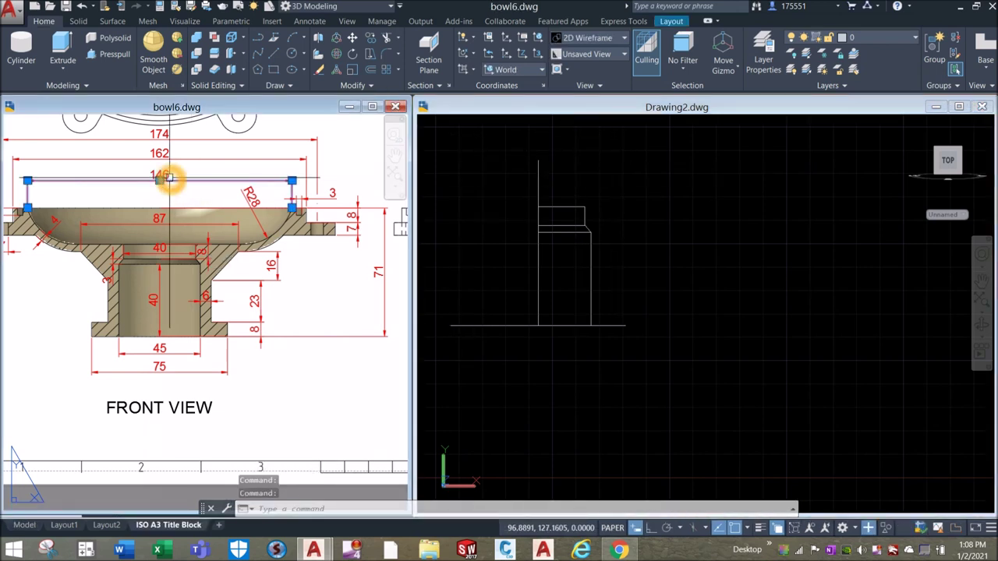
key("Escape")
left_click(579, 164)
double_click(580, 164)
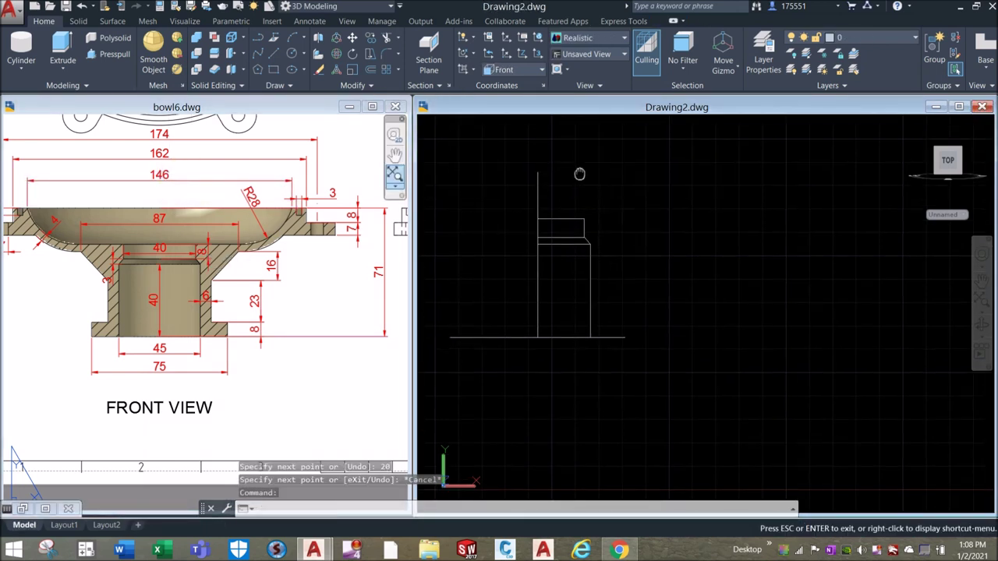
middle_click_drag(580, 163, 578, 180)
Draw a 73-unit horizontal line right from the new vertical line's top
key("Return")
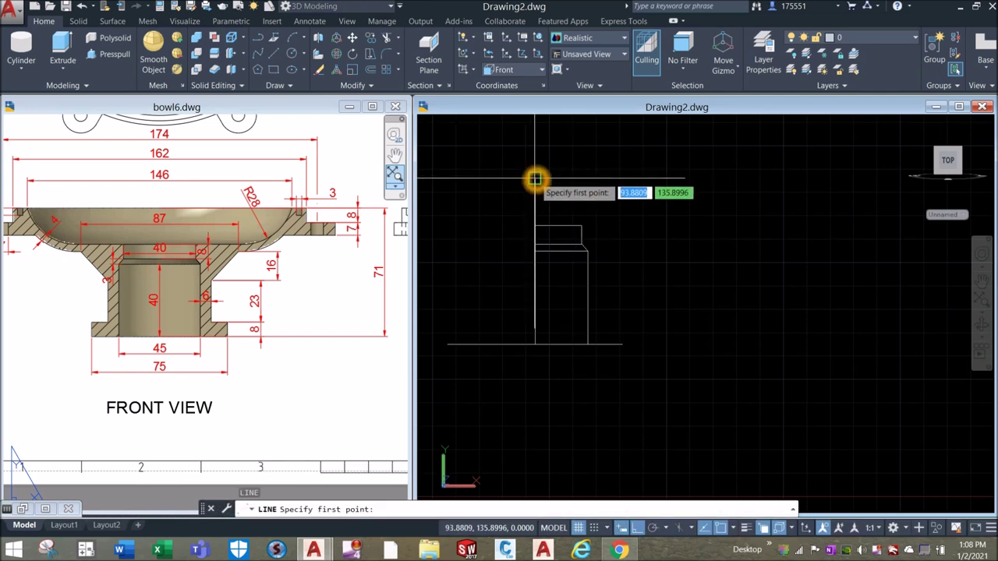
left_click(535, 179)
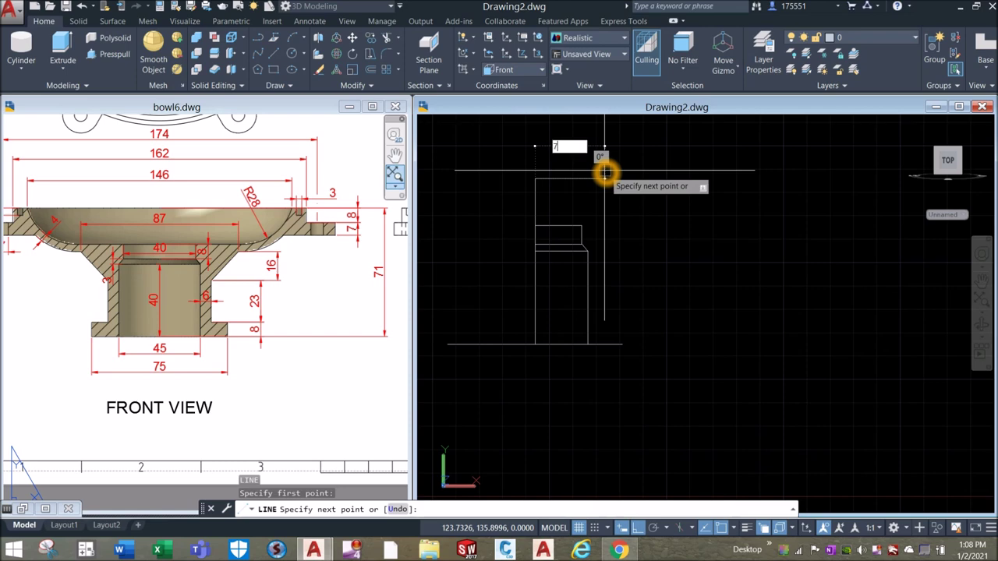
type("73")
key("Return")
right_click(686, 163)
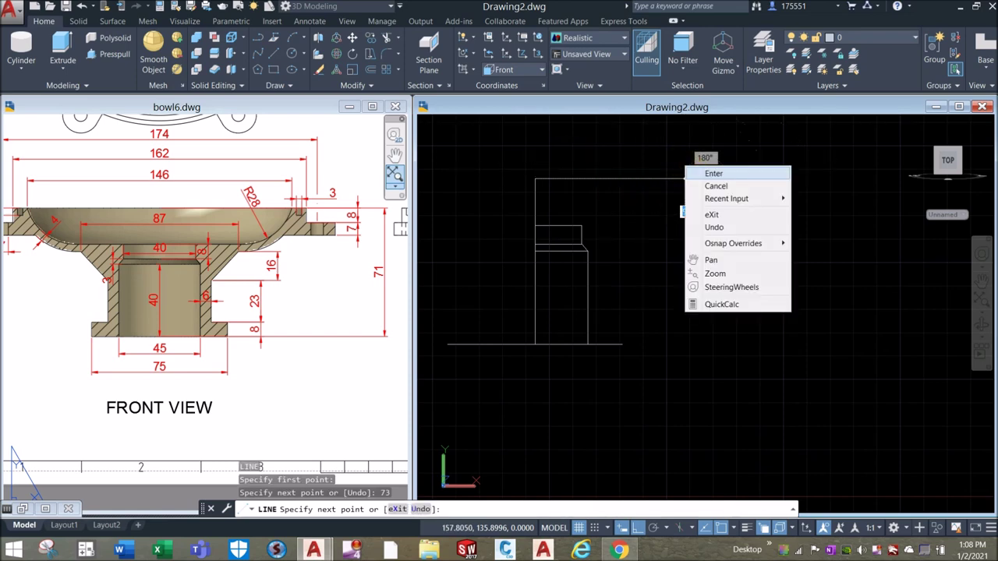
left_click(706, 173)
left_click(234, 312)
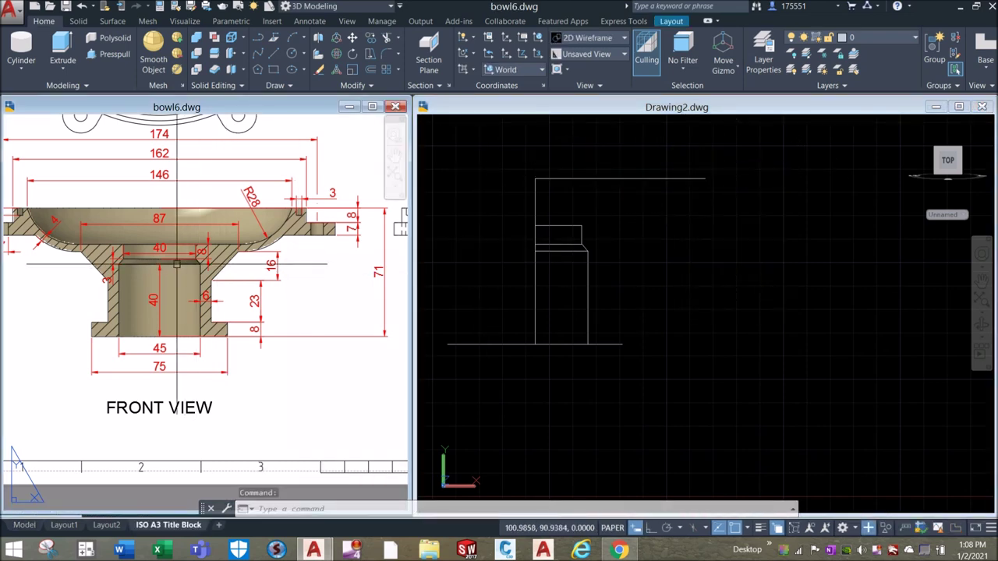
scroll(168, 265, "up", 5)
middle_click_drag(167, 265, 183, 301)
scroll(183, 301, "down", 2)
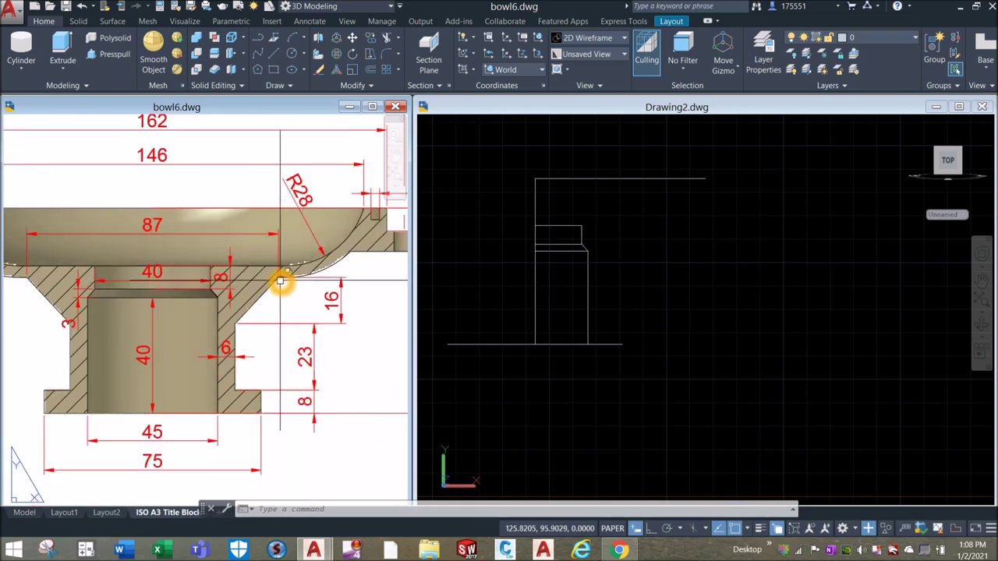
scroll(279, 287, "up", 2)
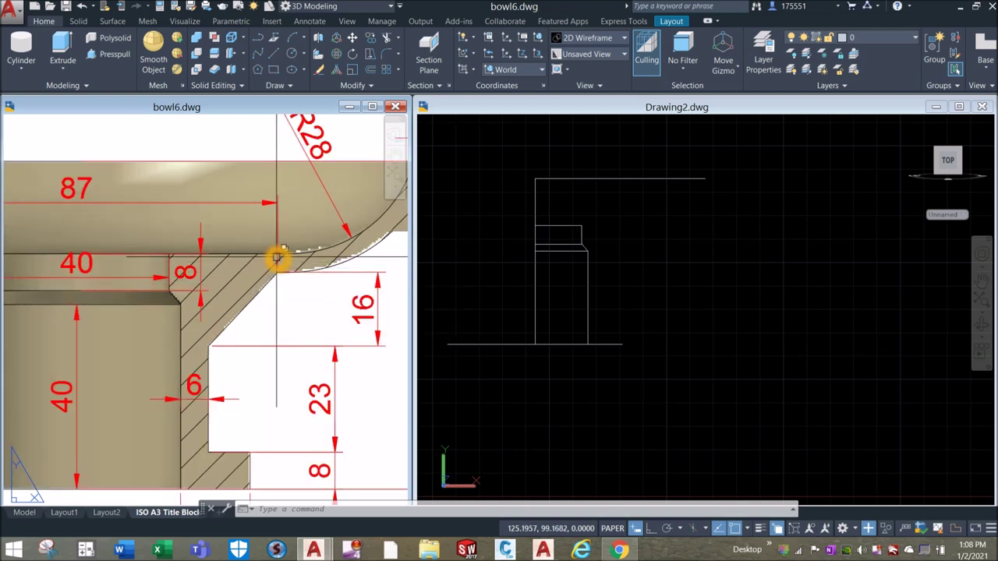
scroll(277, 257, "up", 2)
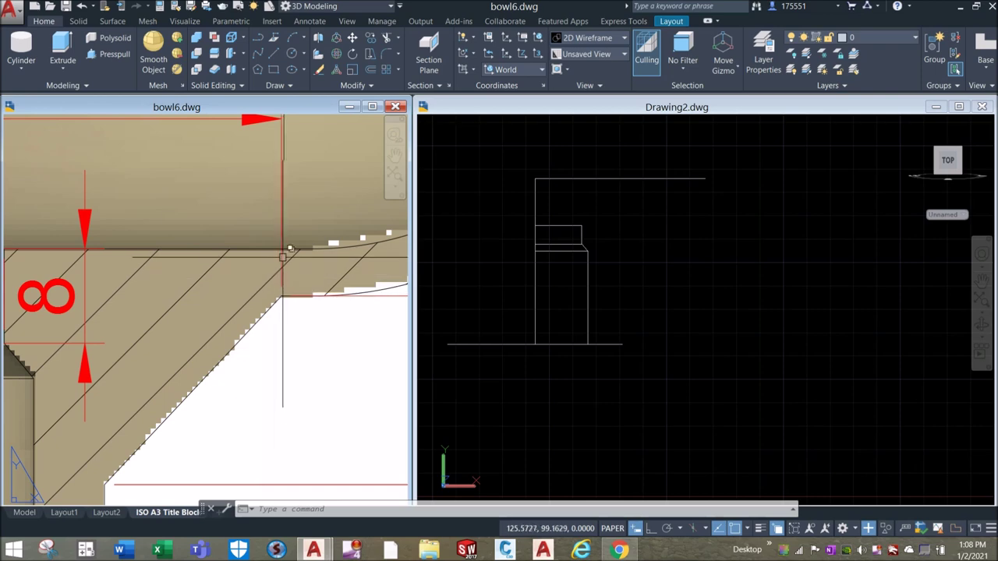
scroll(286, 301, "down", 3)
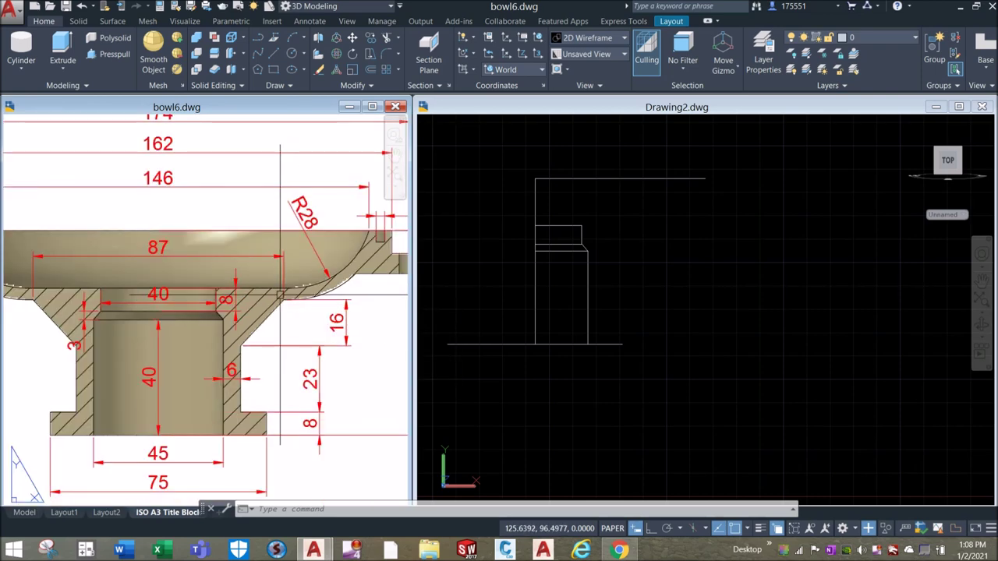
left_click(617, 276)
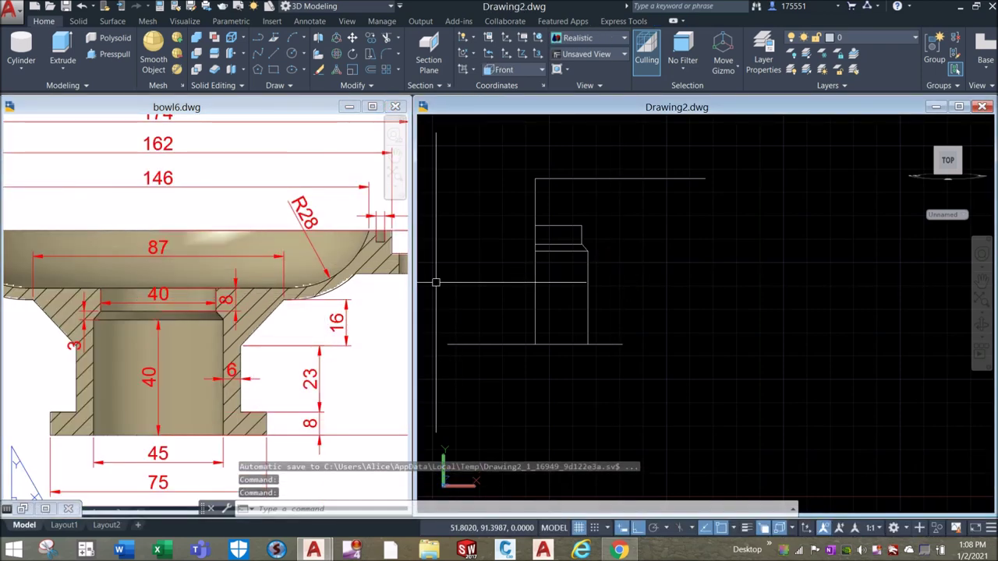
left_click(160, 290)
left_click(160, 290)
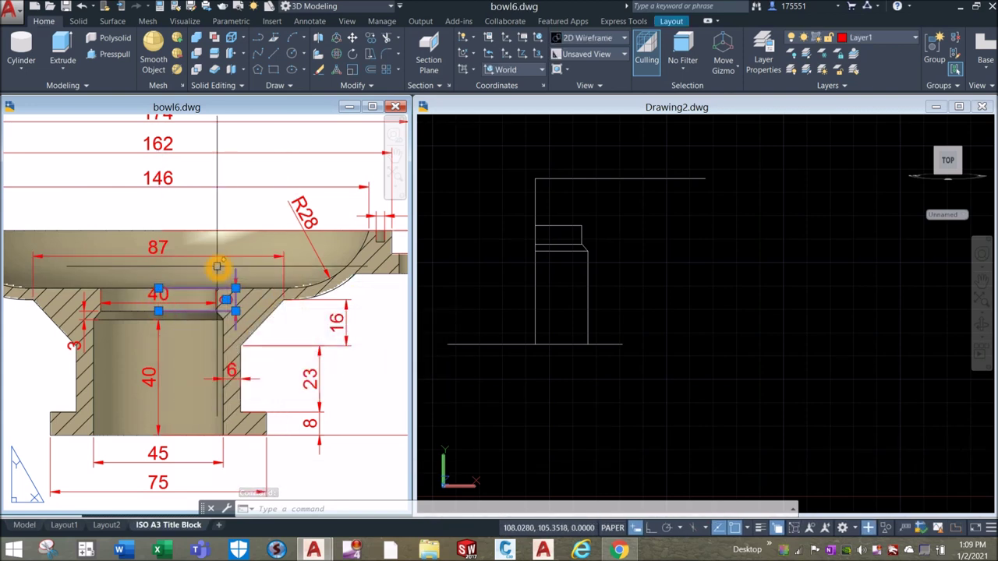
left_click(603, 224)
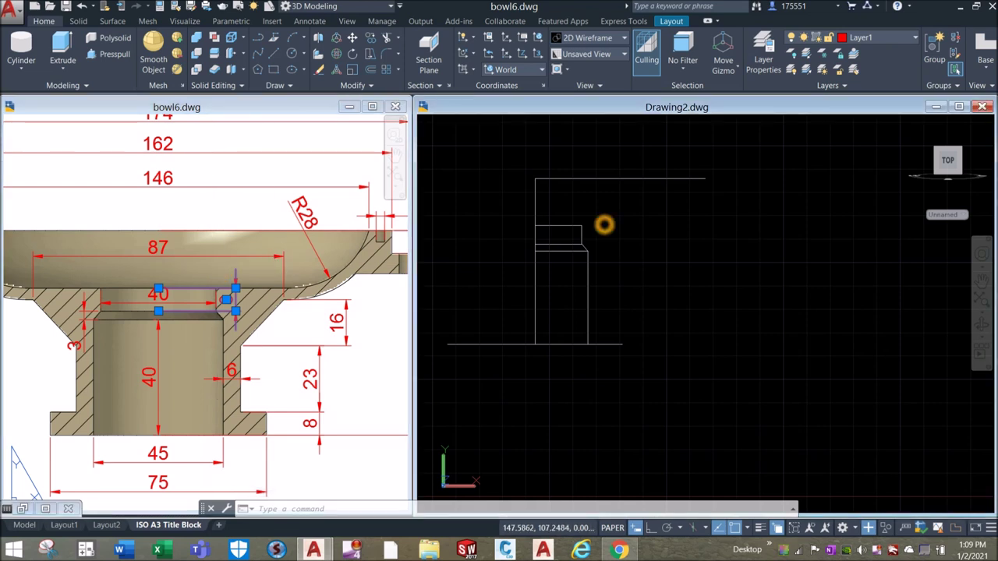
Draw a 43.5-unit horizontal line from the rectangle's corner
type("l")
key("Return")
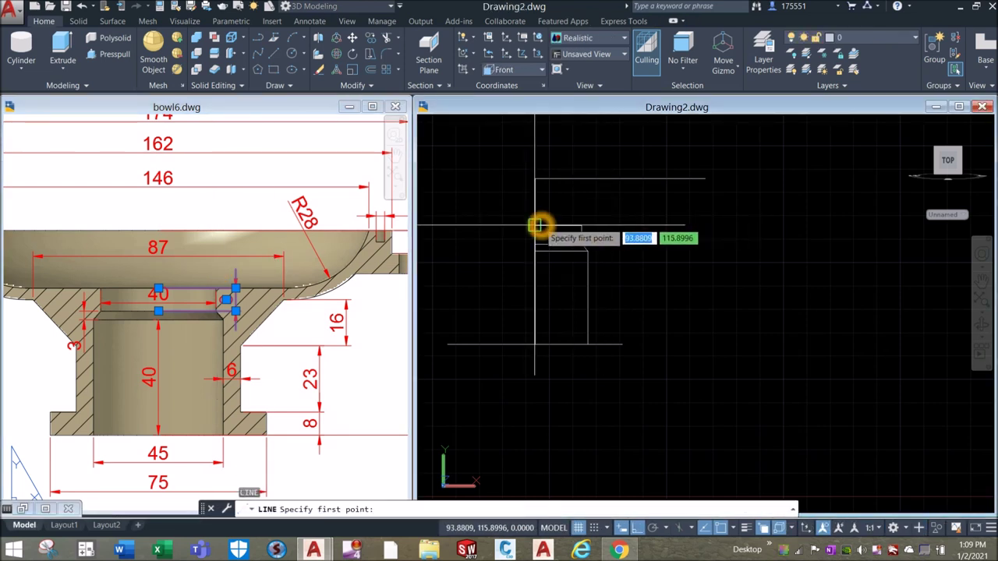
left_click(536, 227)
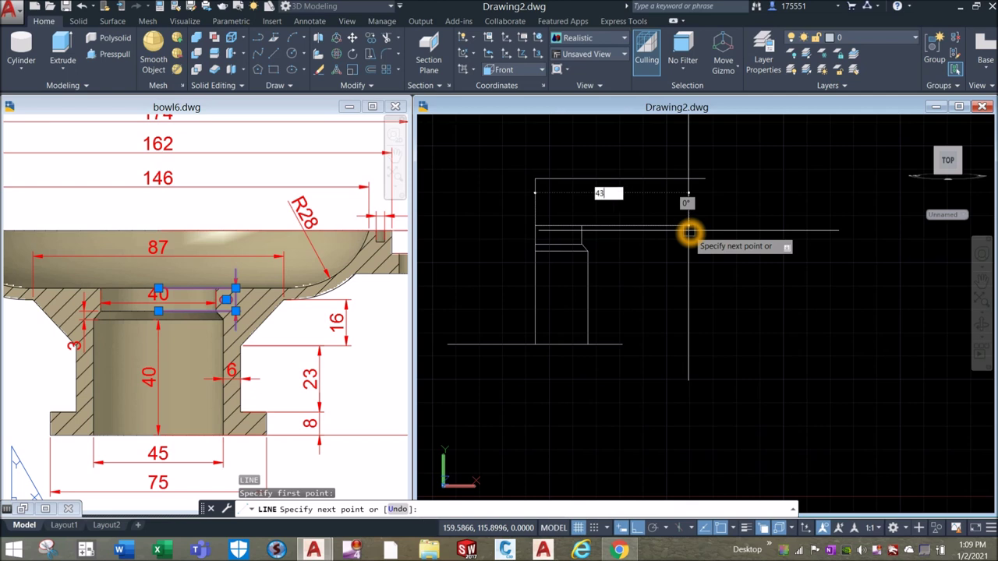
type("43.5")
key("Return")
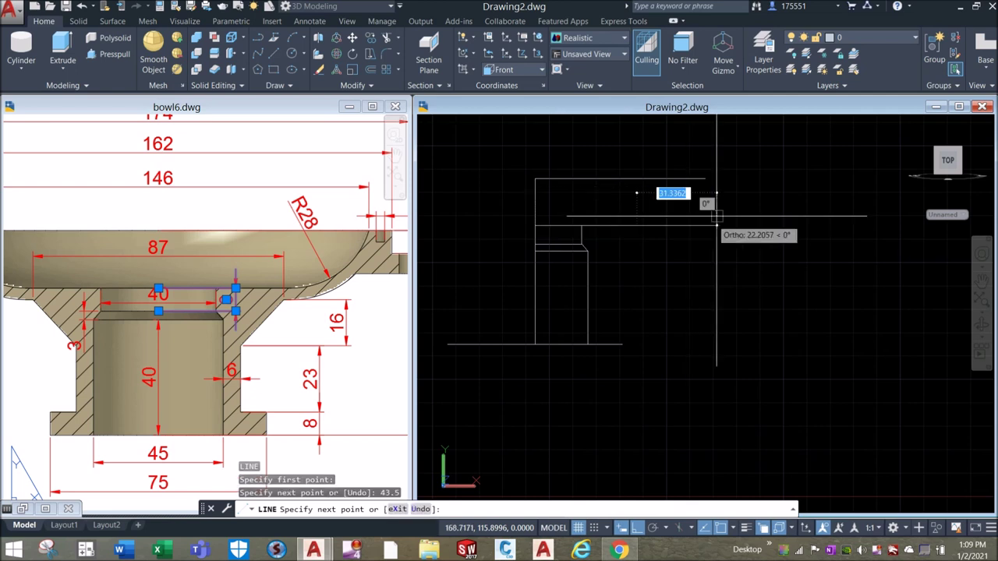
right_click(726, 205)
left_click(740, 215)
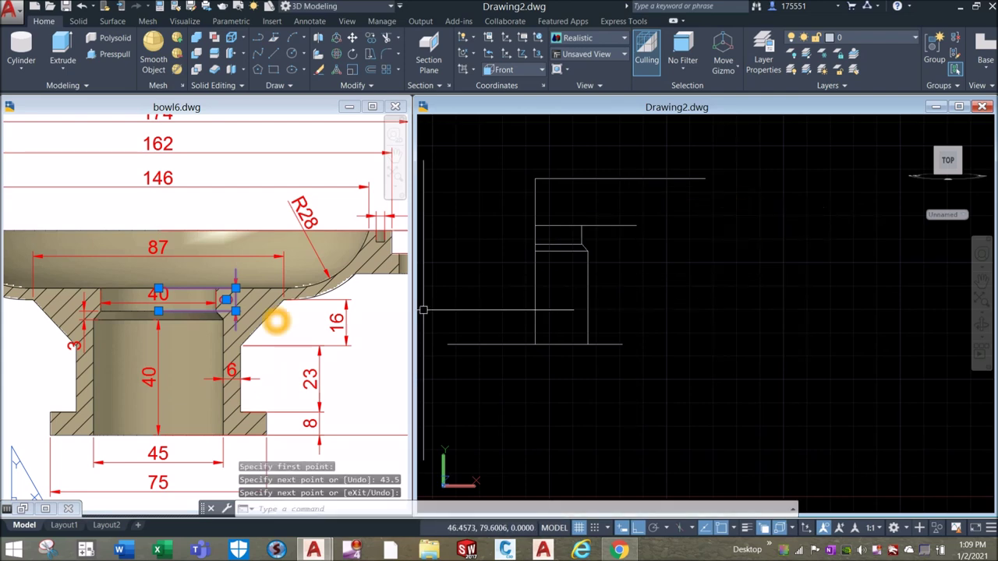
View the full bowl6 layout sheet, then check the new 43.5 line in Drawing2
double_click(276, 322)
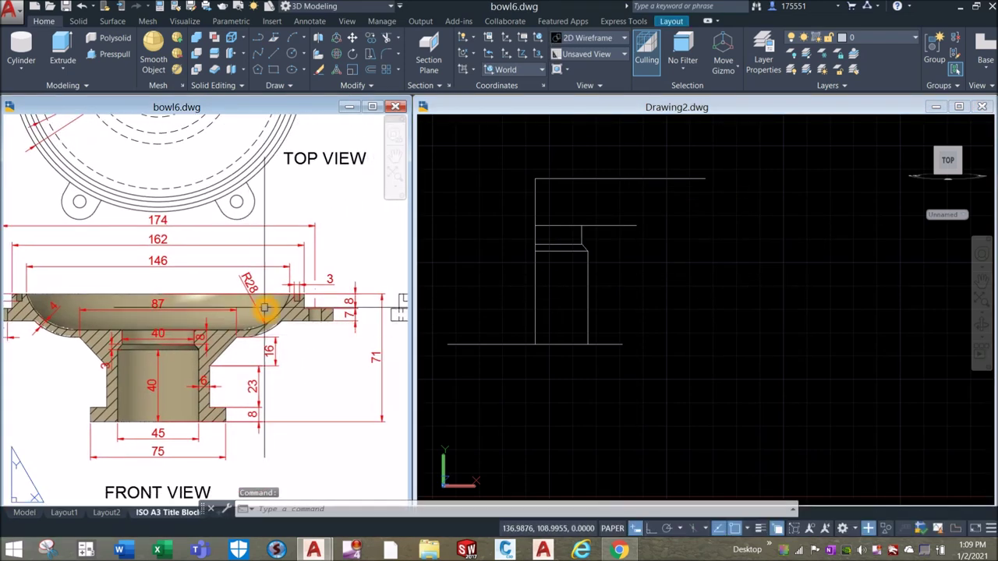
scroll(276, 329, "up", 2)
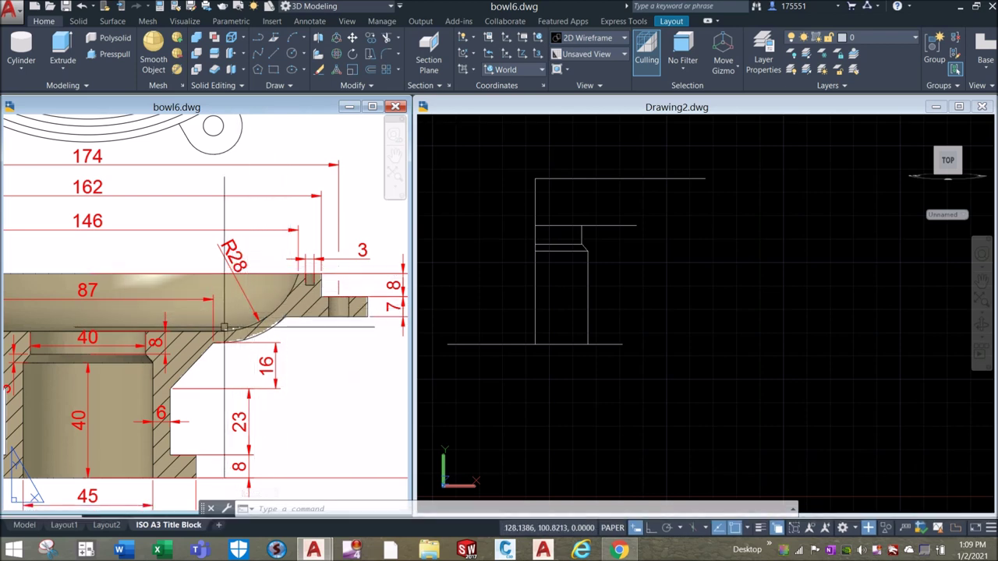
left_click(731, 250)
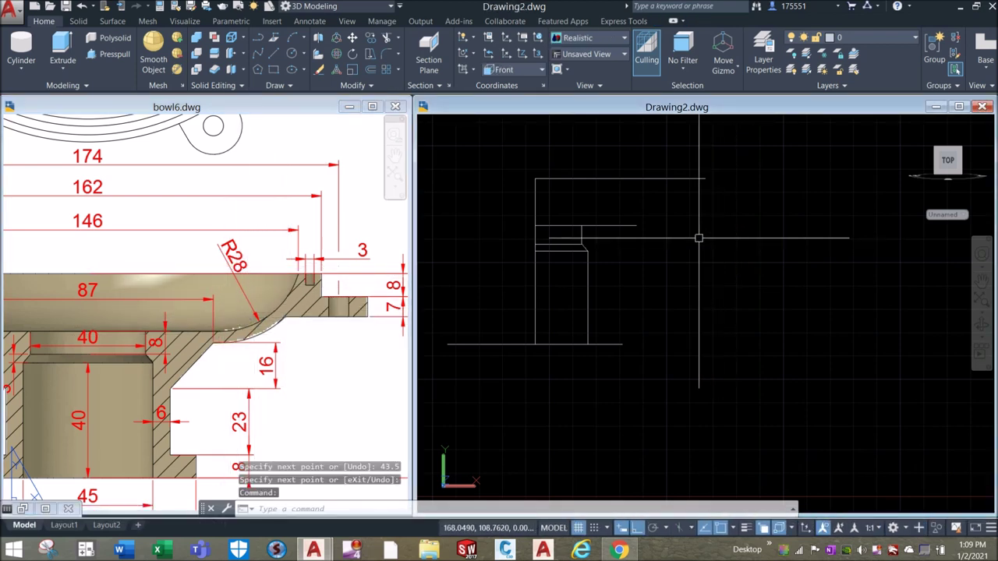
left_click(612, 225)
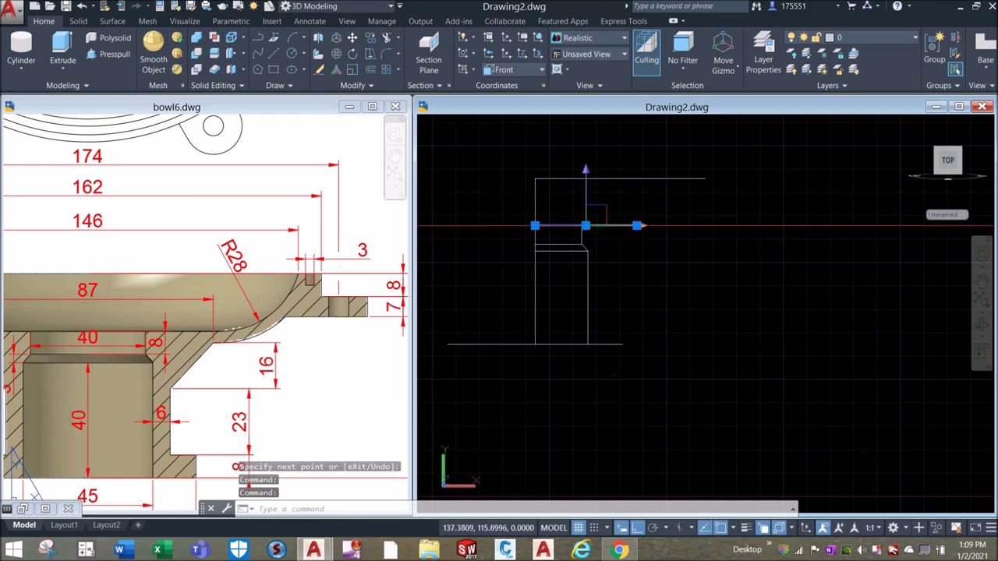
key("Escape")
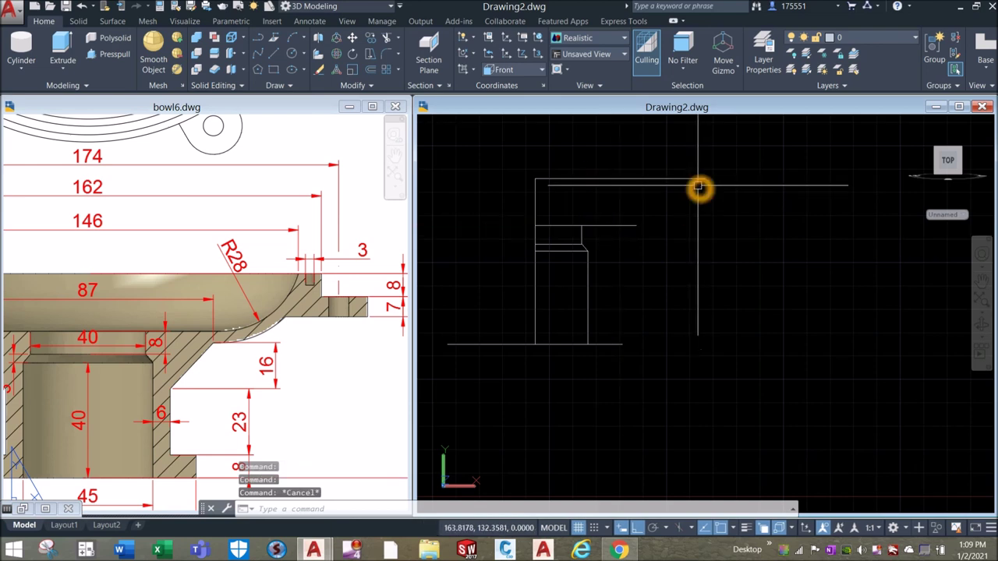
Draw the rim outline's vertical right side and the segment back left to the profile
type("l")
key("Return")
left_click(705, 181)
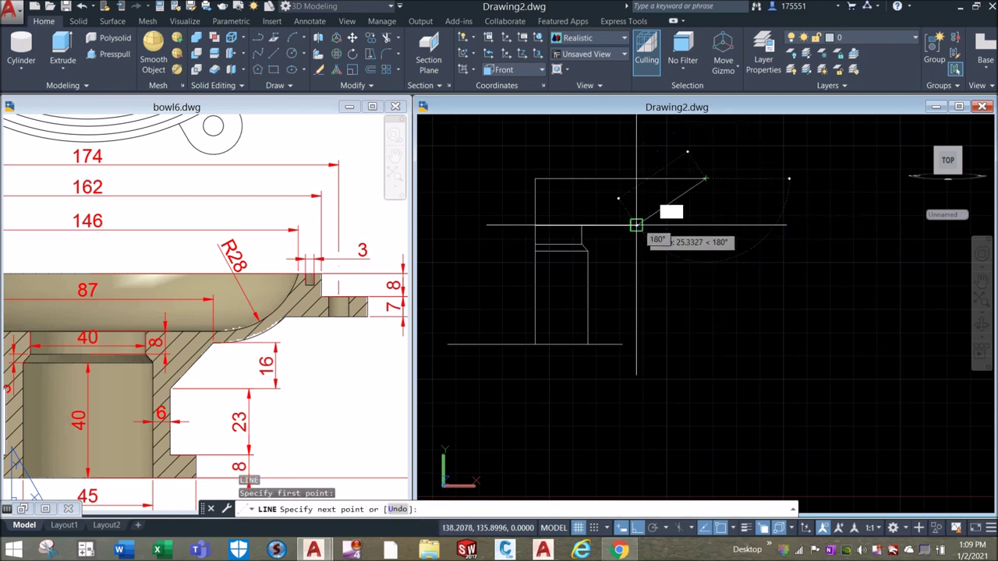
left_click(694, 230)
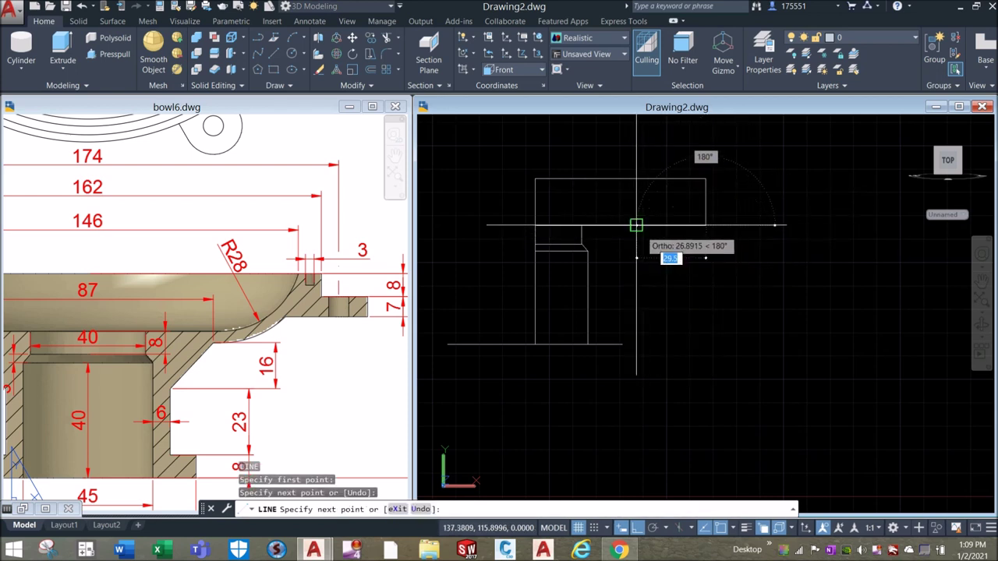
left_click(636, 226)
left_click(686, 215)
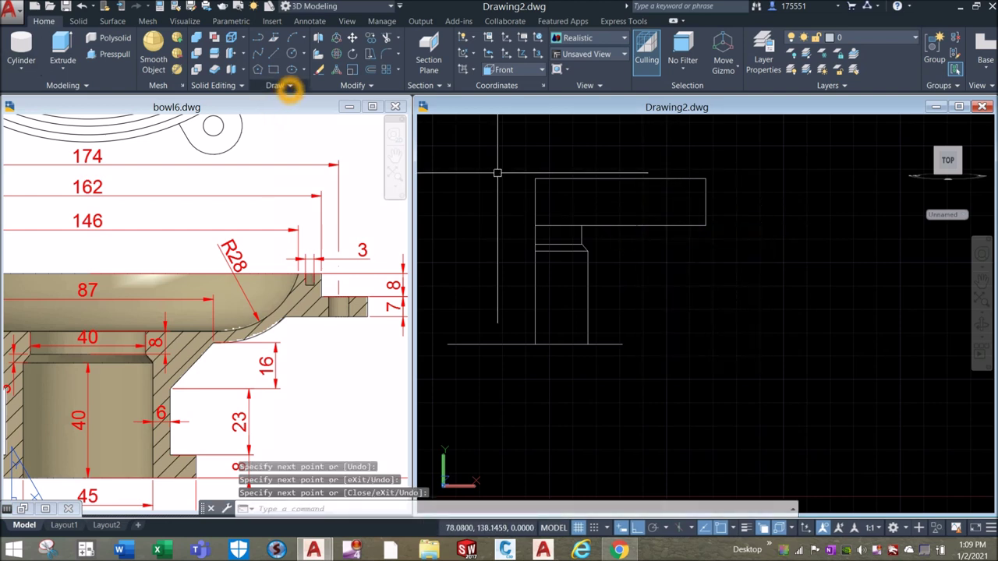
Draw a radius 28 circle tangent to two profile lines using Tan, Tan, Radius
left_click(305, 53)
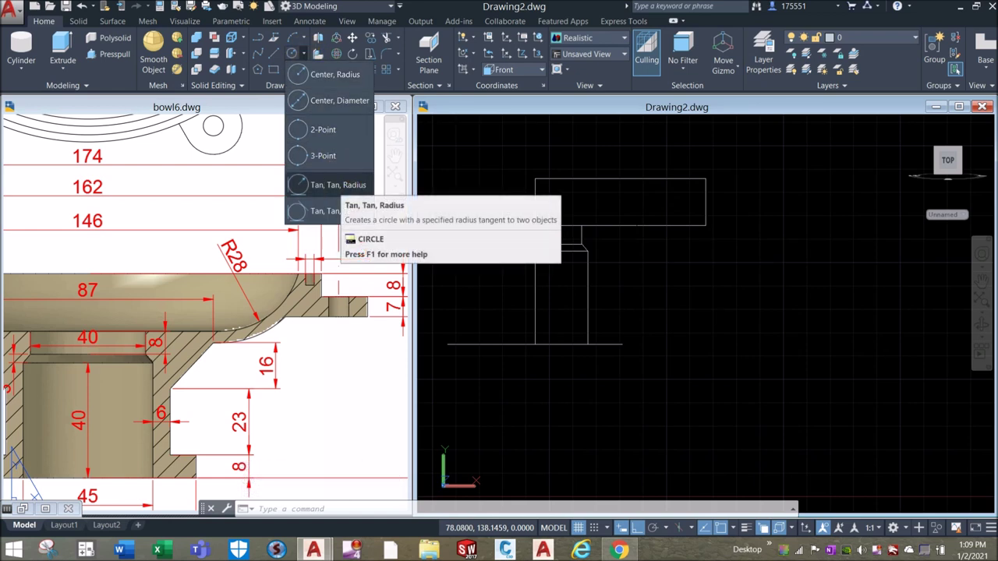
left_click(335, 186)
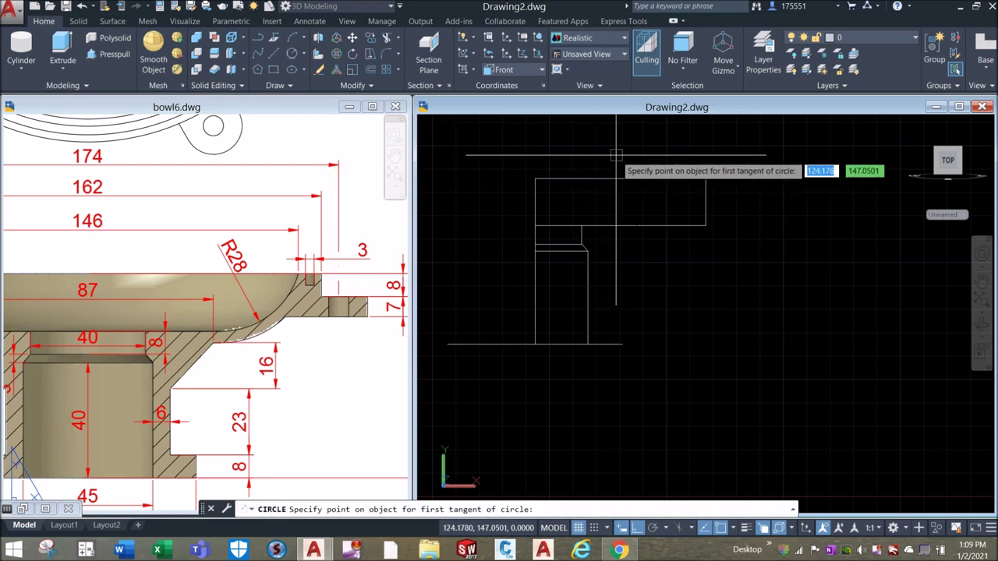
scroll(684, 182, "up", 5)
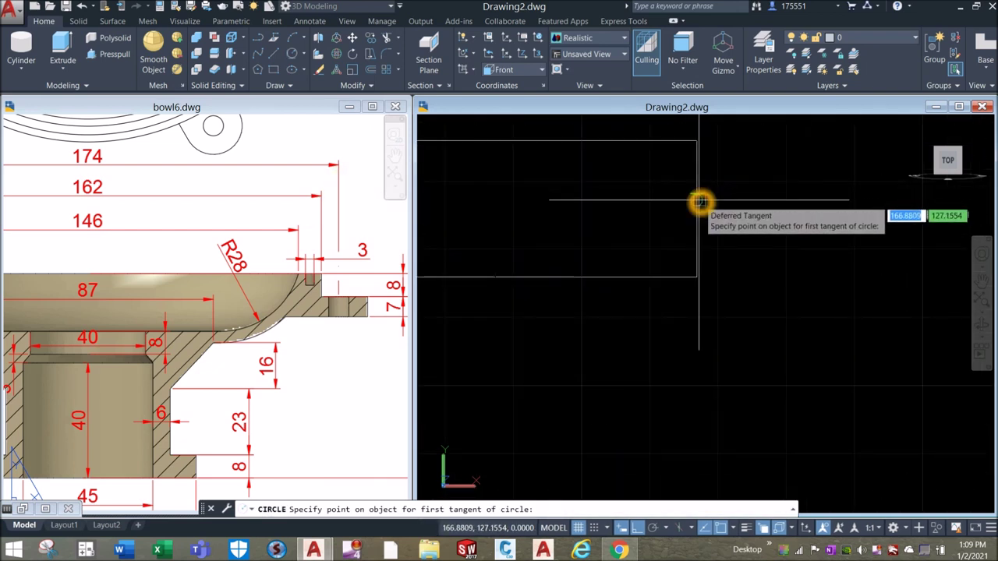
left_click(699, 201)
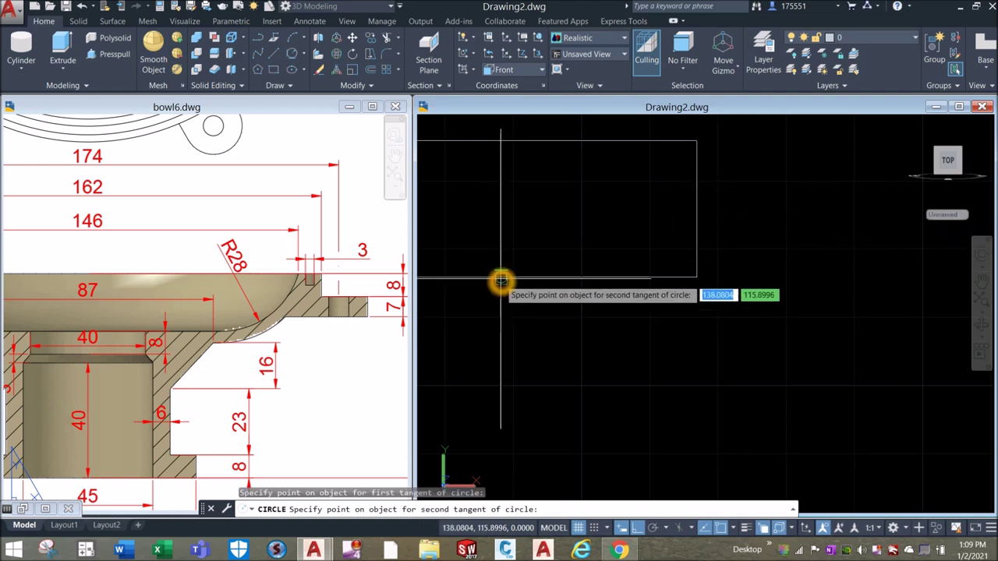
left_click(580, 283)
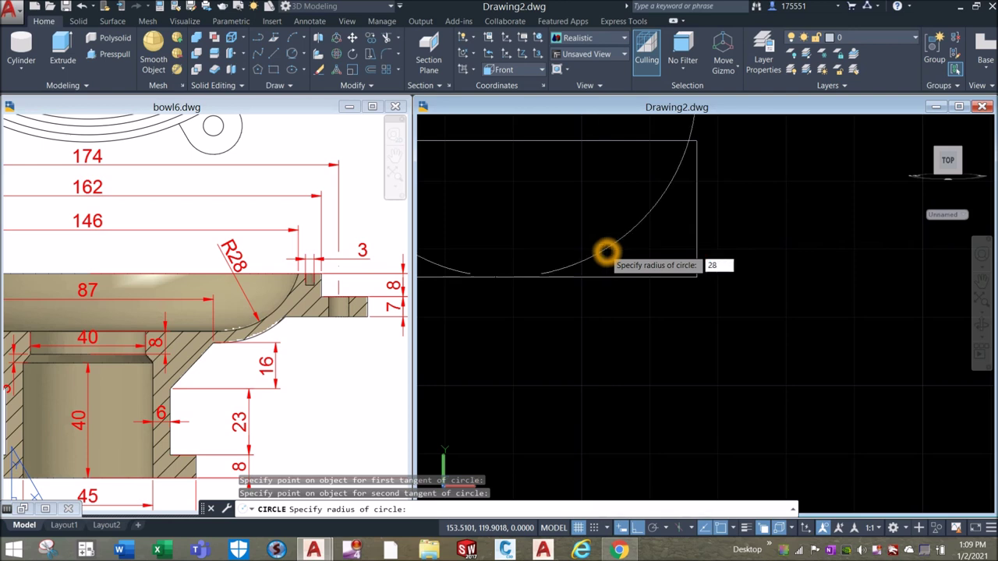
type("28")
key("Return")
scroll(607, 251, "down", 3)
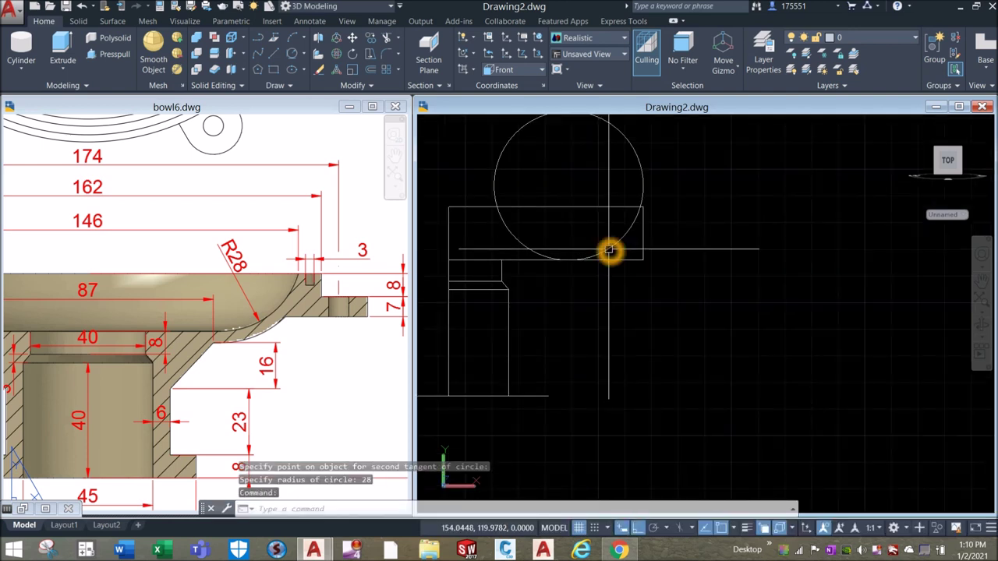
scroll(641, 216, "up", 3)
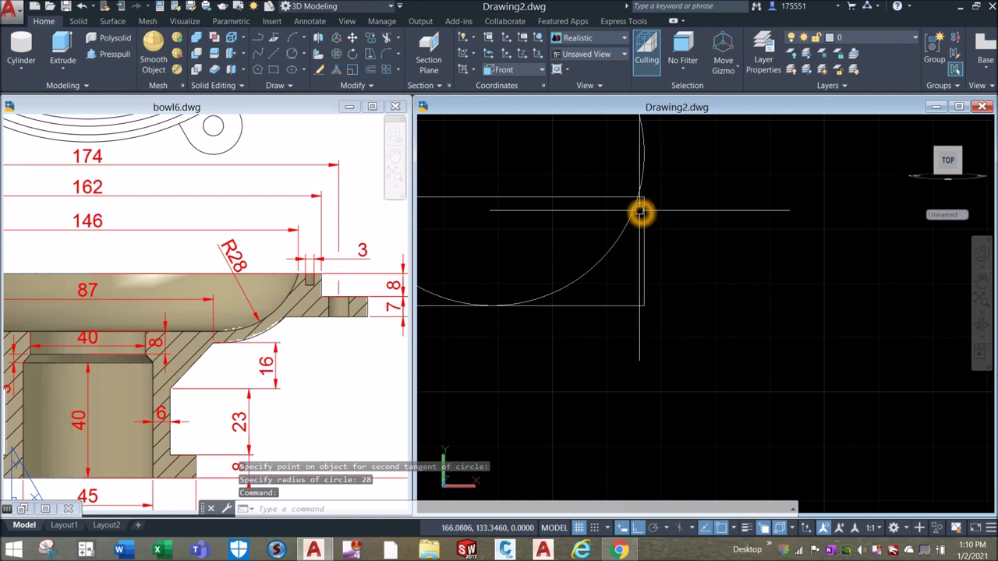
Move the circle so it snaps onto the rim line's endpoint
left_click(636, 209)
scroll(660, 190, "up", 4)
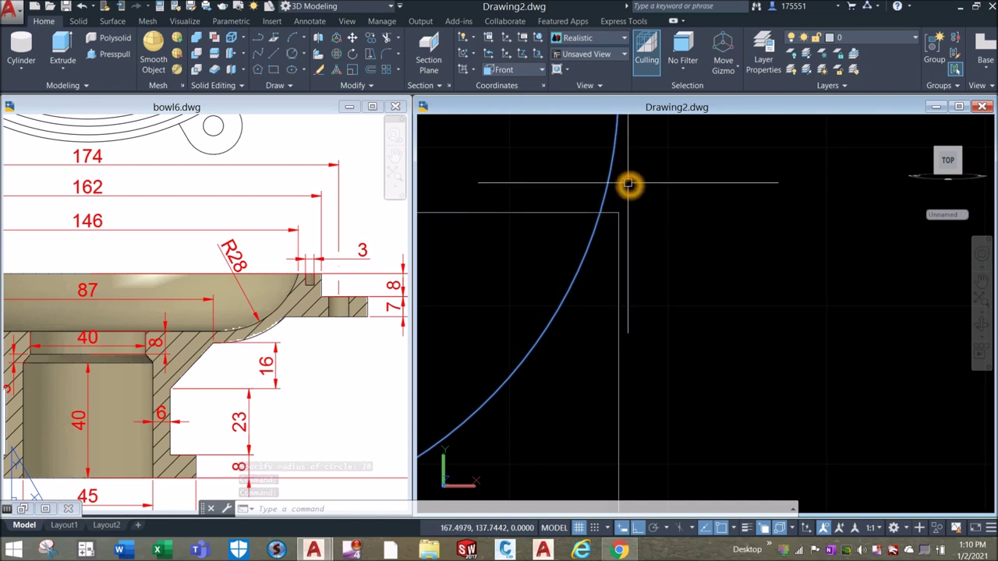
right_click(631, 190)
left_click(660, 273)
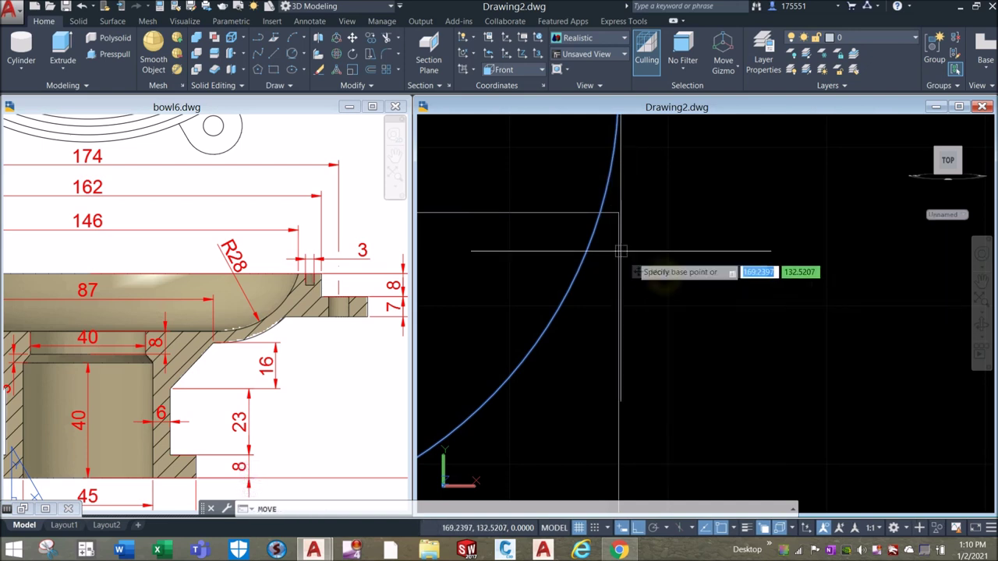
left_click(598, 215)
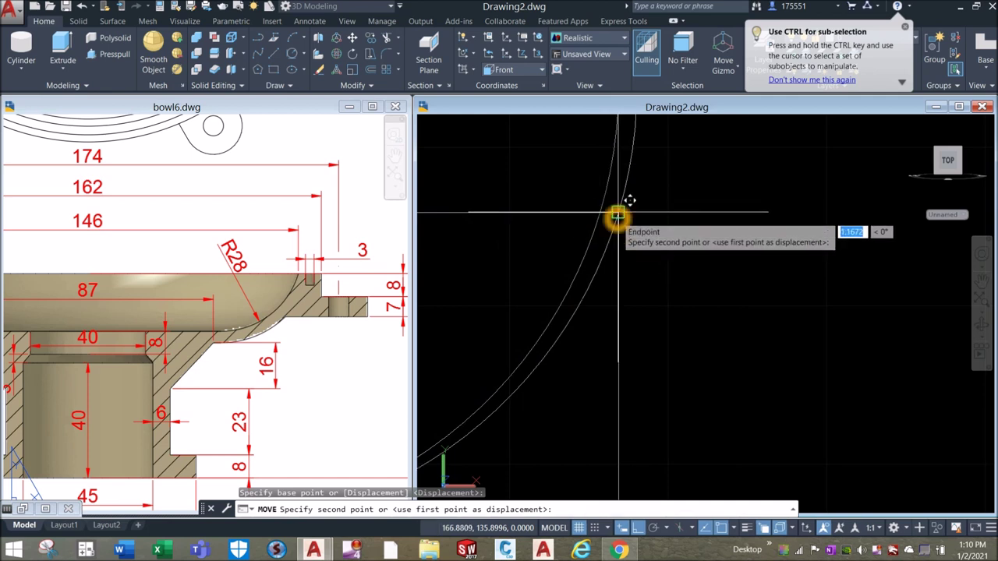
left_click(617, 216)
scroll(632, 219, "down", 4)
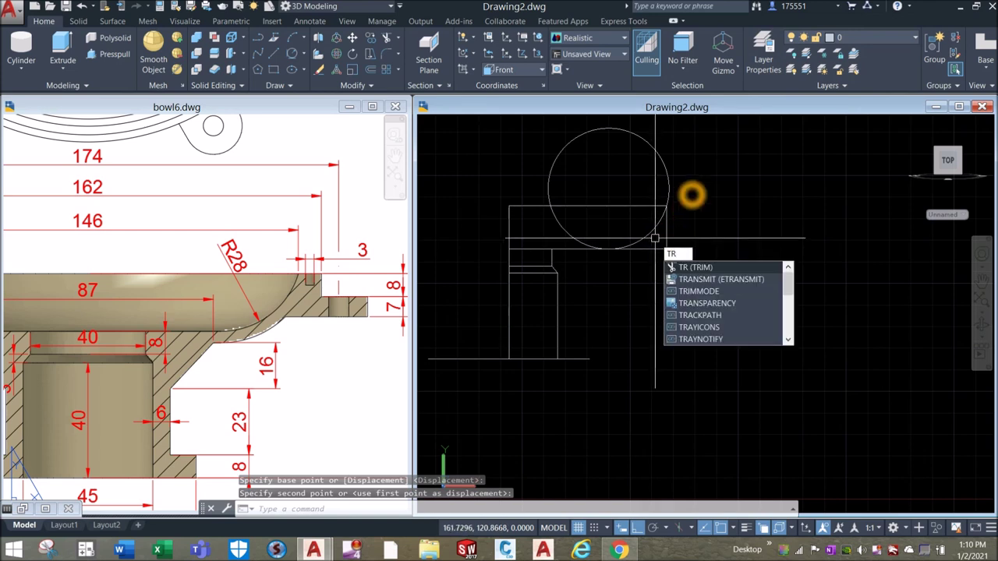
Trim away the circle's left part and the line piece right of the arc
key("Return")
key("Return")
scroll(675, 193, "up", 3)
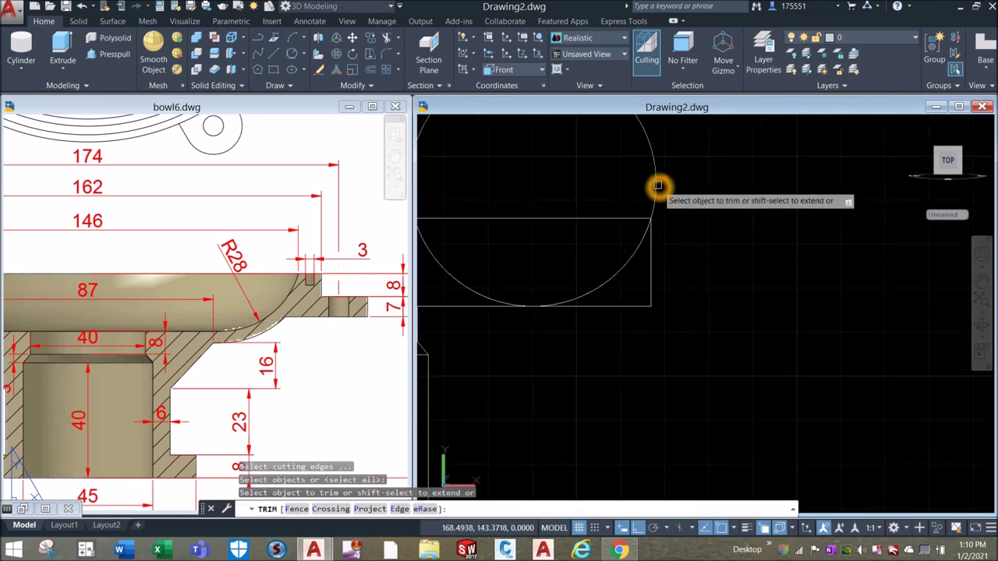
middle_click_drag(657, 185, 713, 185)
left_click(485, 250)
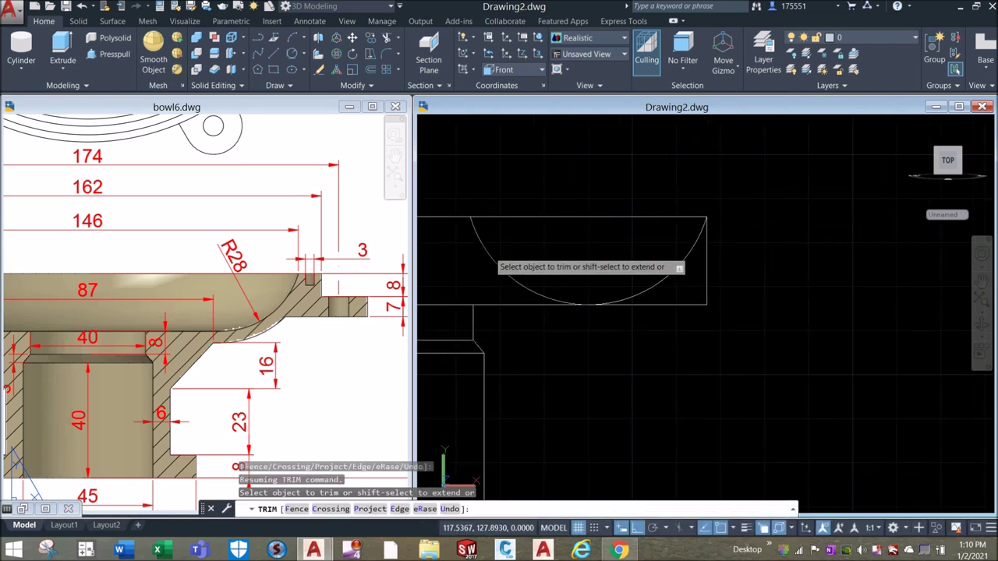
scroll(700, 332, "up", 3)
scroll(642, 283, "down", 3)
left_click(644, 286)
scroll(666, 253, "down", 2)
right_click(666, 254)
left_click(694, 260)
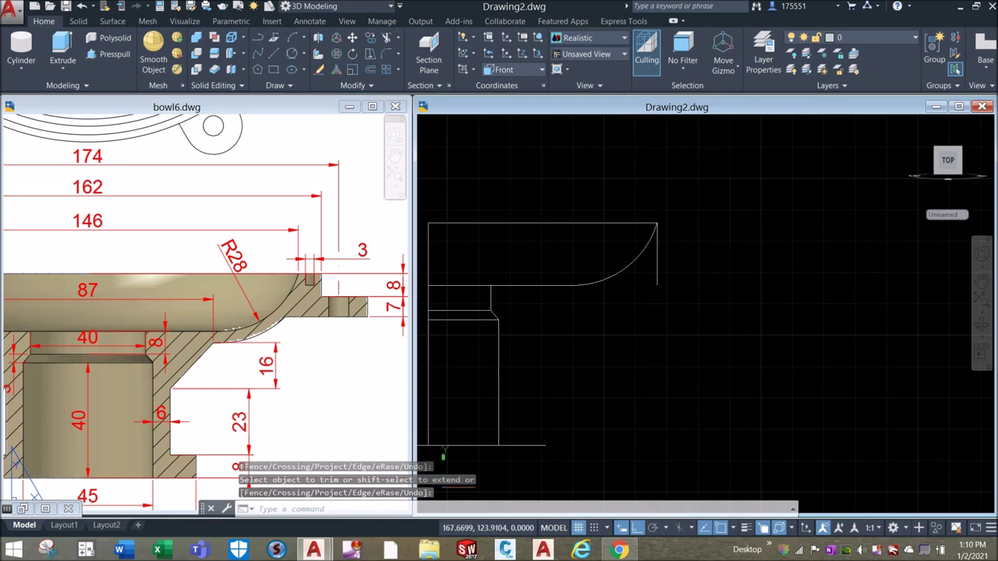
Delete the leftover vertical line and select the new quarter arc
left_click(658, 253)
key("Delete")
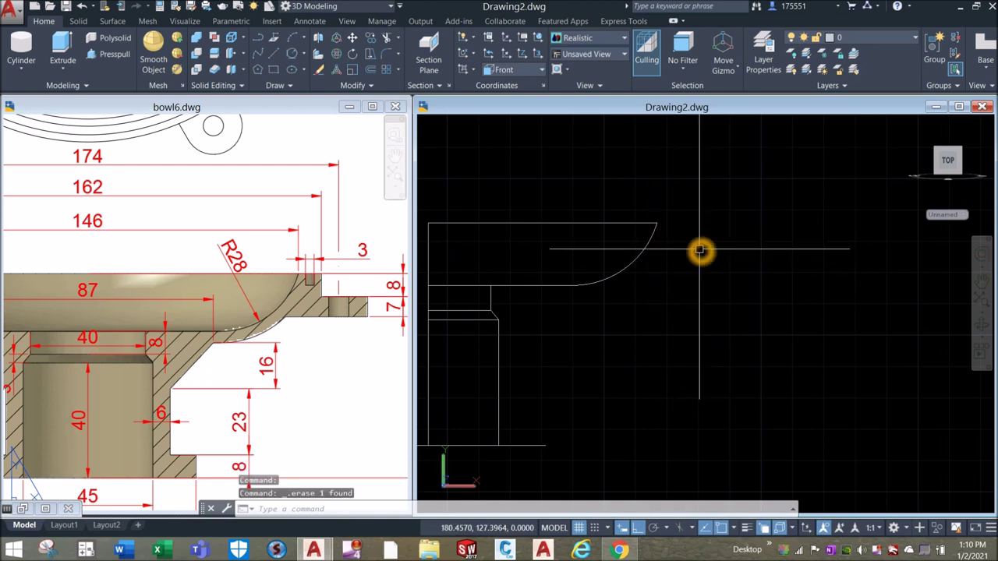
left_click(645, 257)
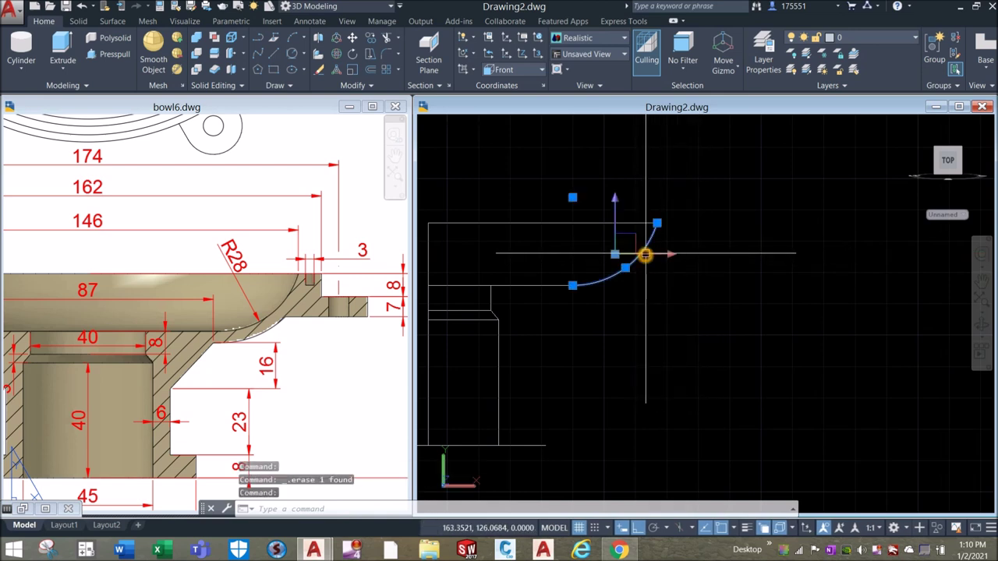
left_click(528, 286)
Inspect the fillet edge in bowl6.dwg to confirm the 4-unit wall thickness
key("Escape")
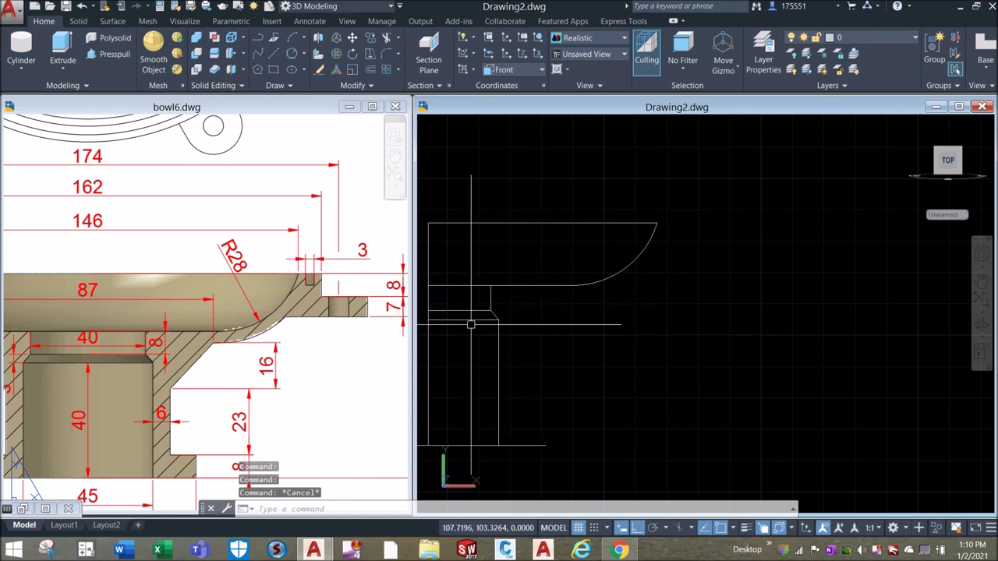
left_click(269, 328)
scroll(269, 328, "down", 2)
scroll(345, 305, "down", 3)
scroll(249, 308, "up", 8)
scroll(241, 301, "up", 2)
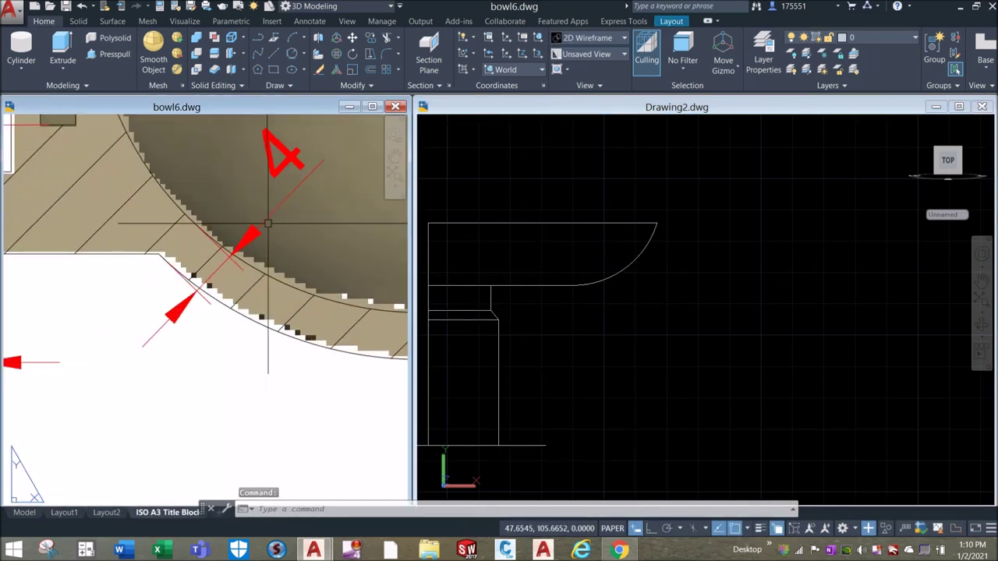
left_click(268, 224)
scroll(90, 285, "down", 5)
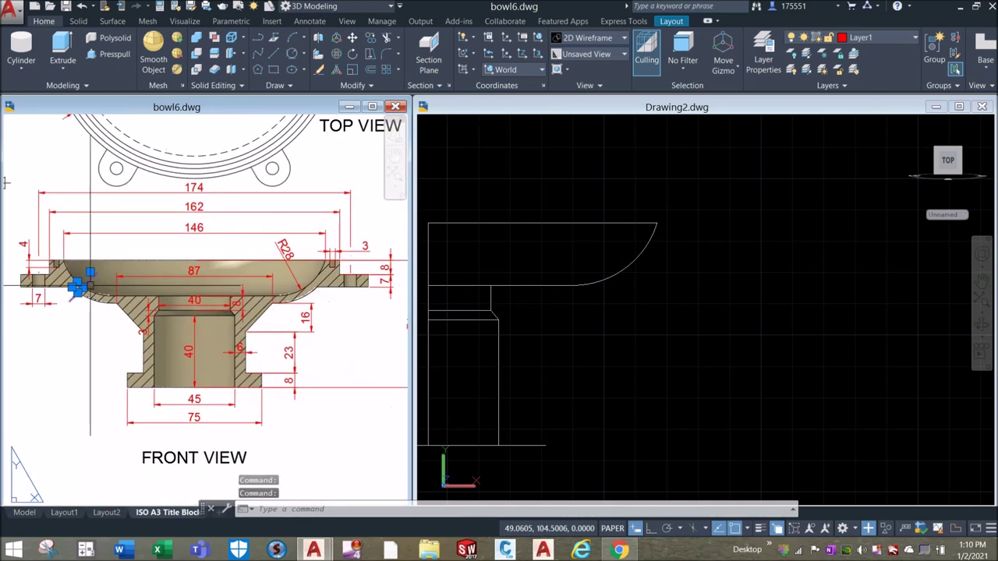
left_click(626, 317)
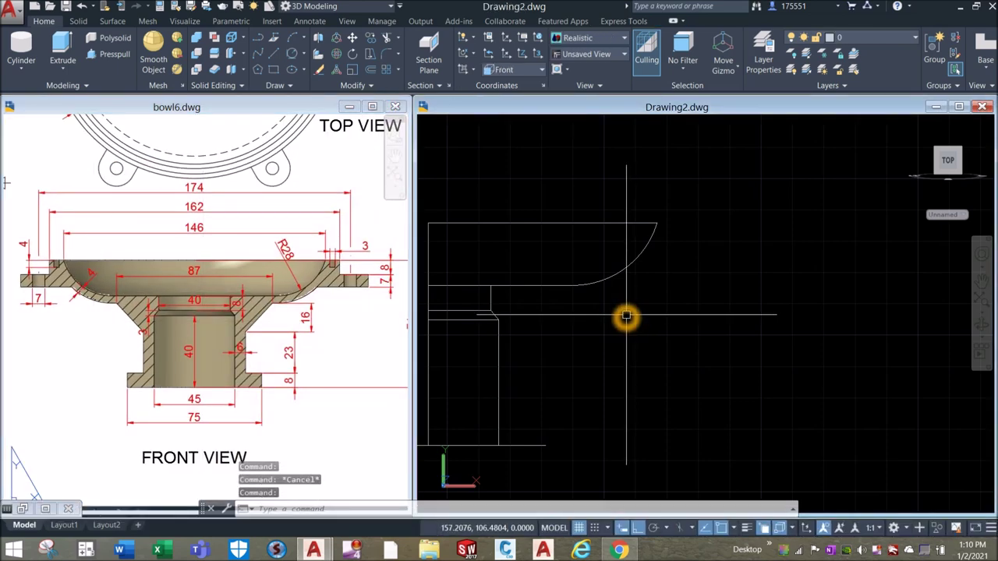
Offset the wall arc outward and the horizontal line below it by 4 units
key("Return")
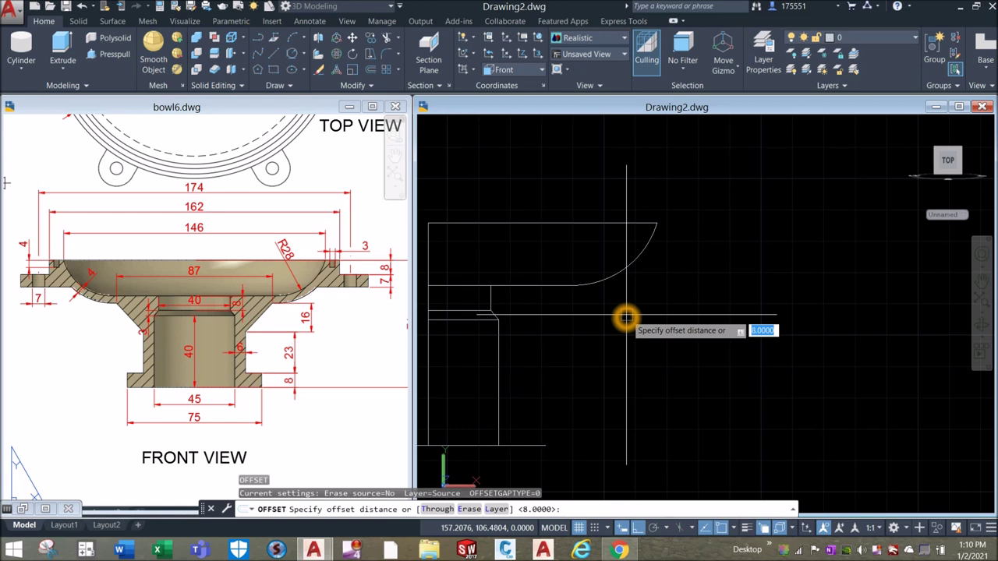
type("4")
key("Return")
left_click(626, 271)
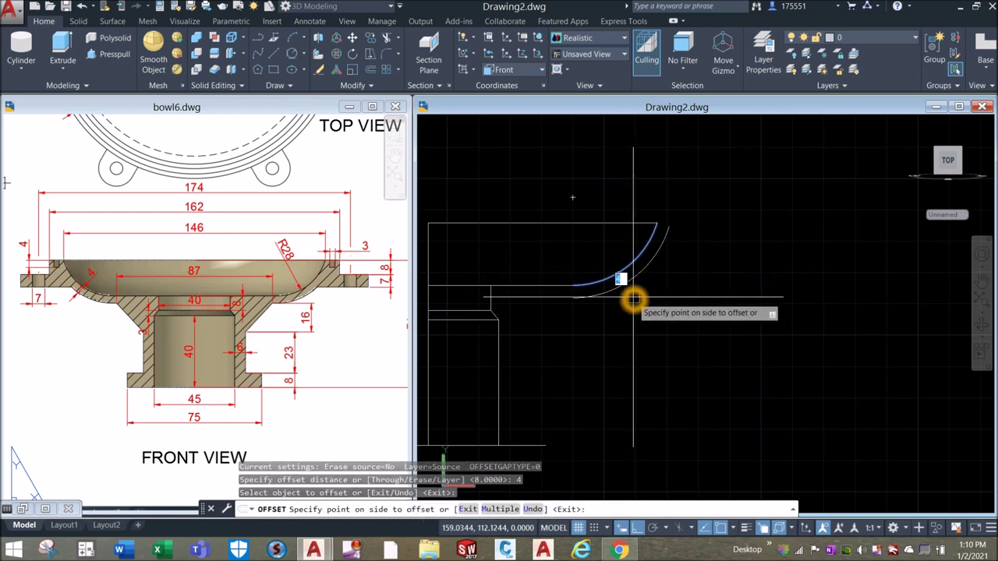
left_click(633, 298)
left_click(540, 290)
left_click(546, 307)
scroll(565, 300, "up", 3)
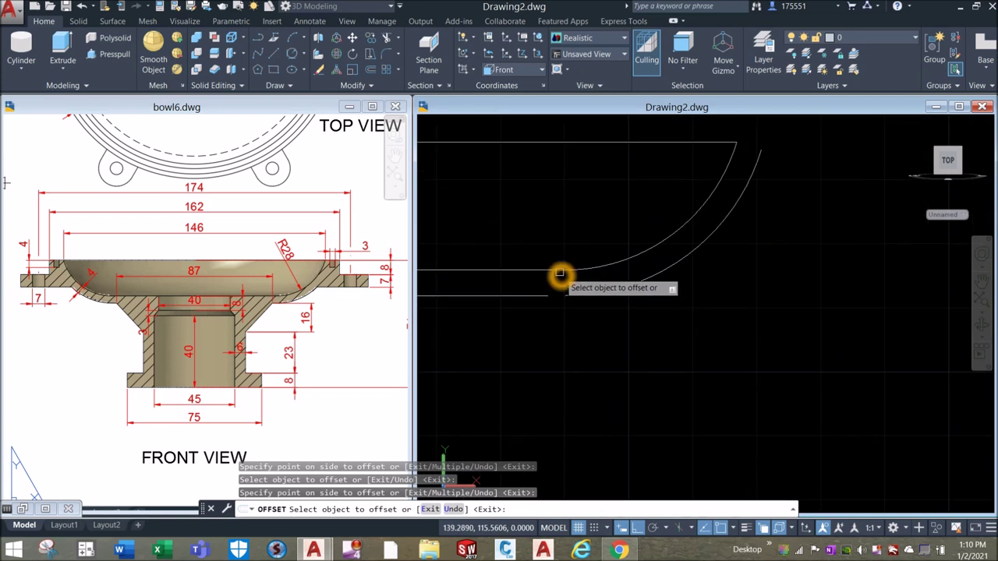
middle_click_drag(553, 283, 559, 315)
scroll(559, 314, "down", 4)
right_click(653, 254)
left_click(678, 249)
Select the upper horizontal line and grab its end grip to stretch it
scroll(667, 251, "up", 2)
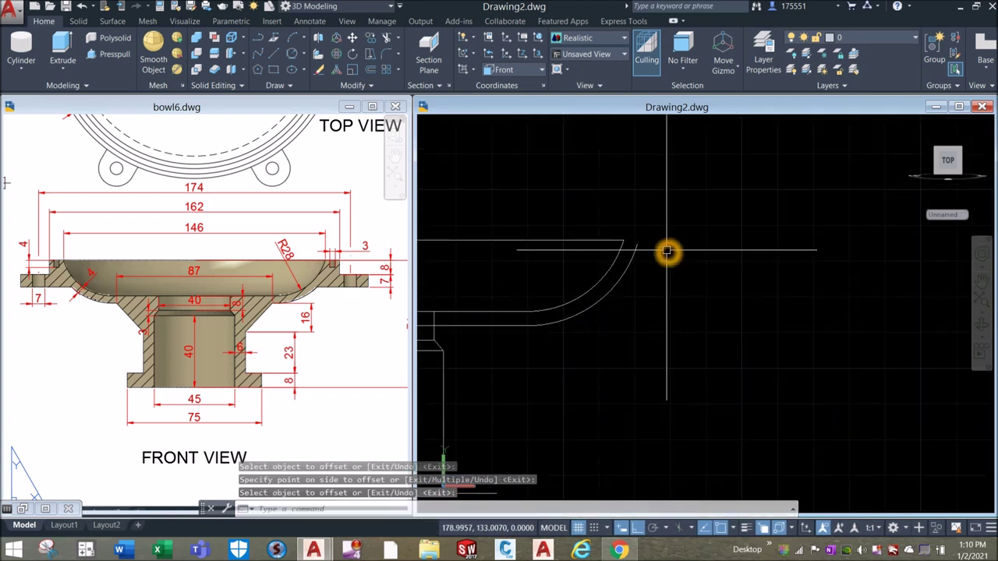
key("Return")
left_click(596, 240)
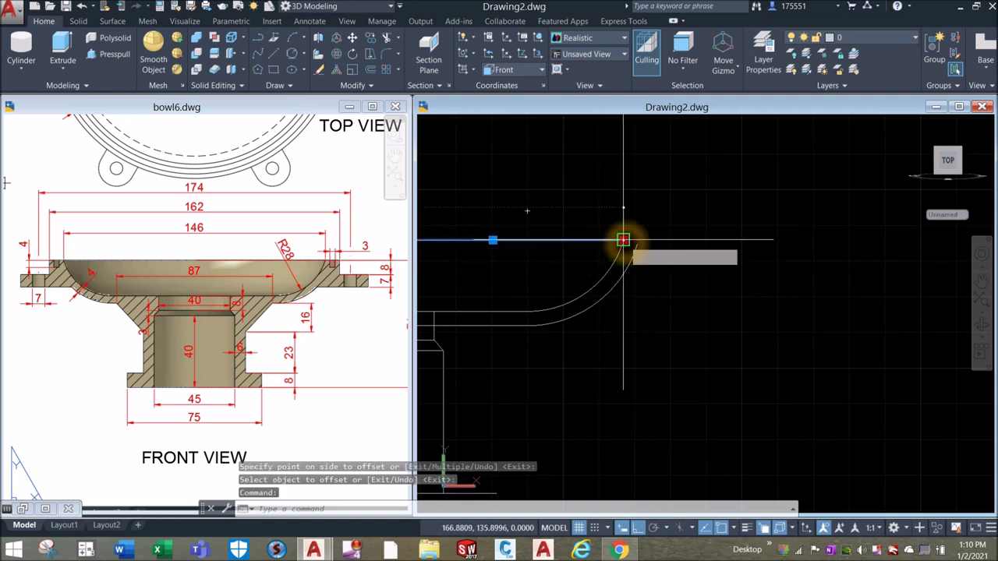
left_click(624, 241)
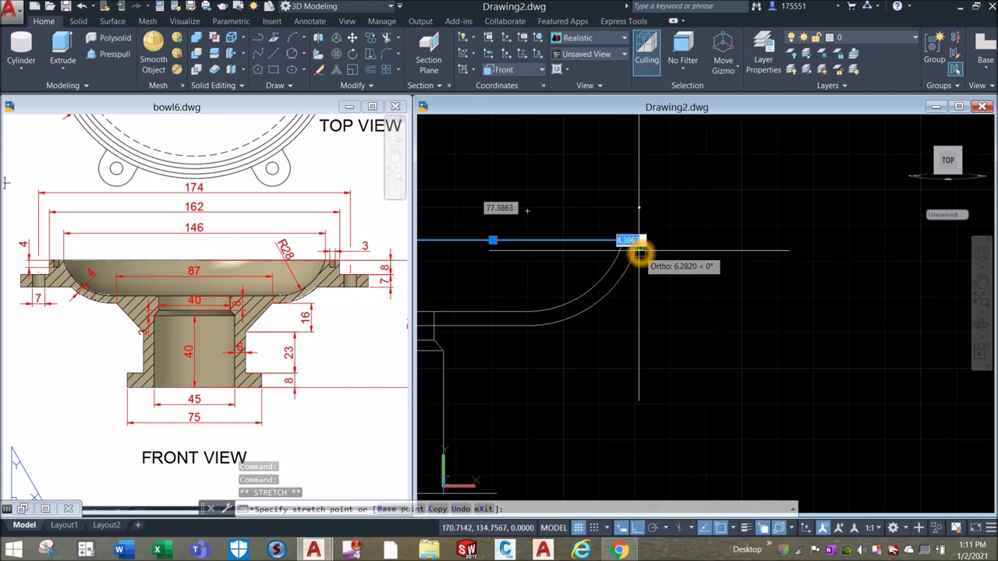
Lengthen the top line, extend the outer arc up to it, and trim its overhang
left_click(719, 232)
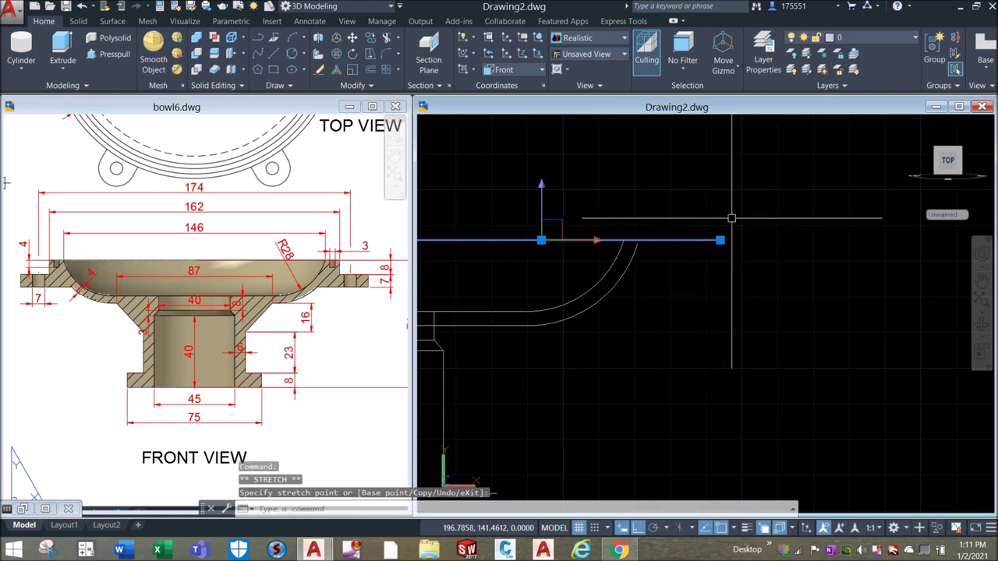
key("Escape")
type("EX")
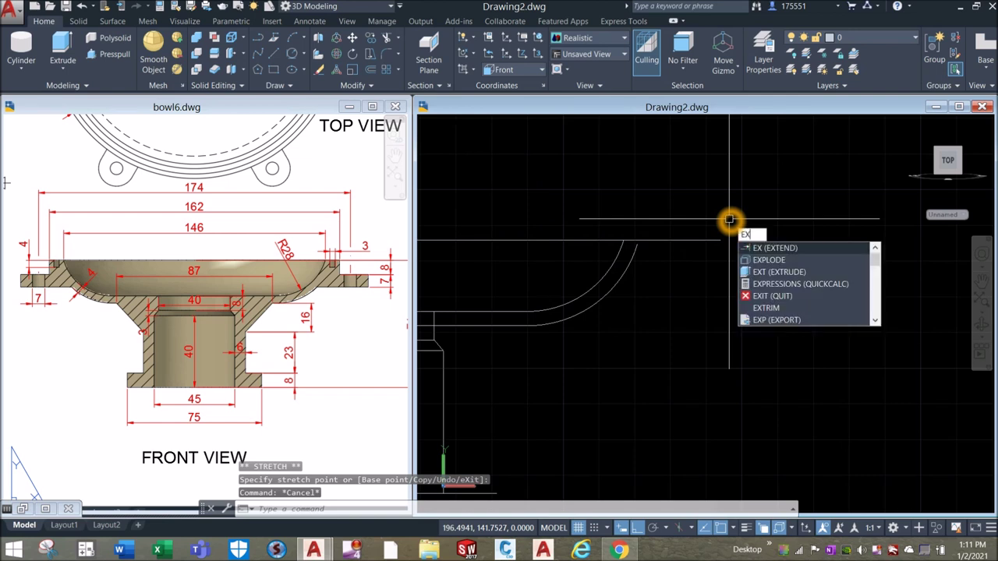
key("Return")
key("Return")
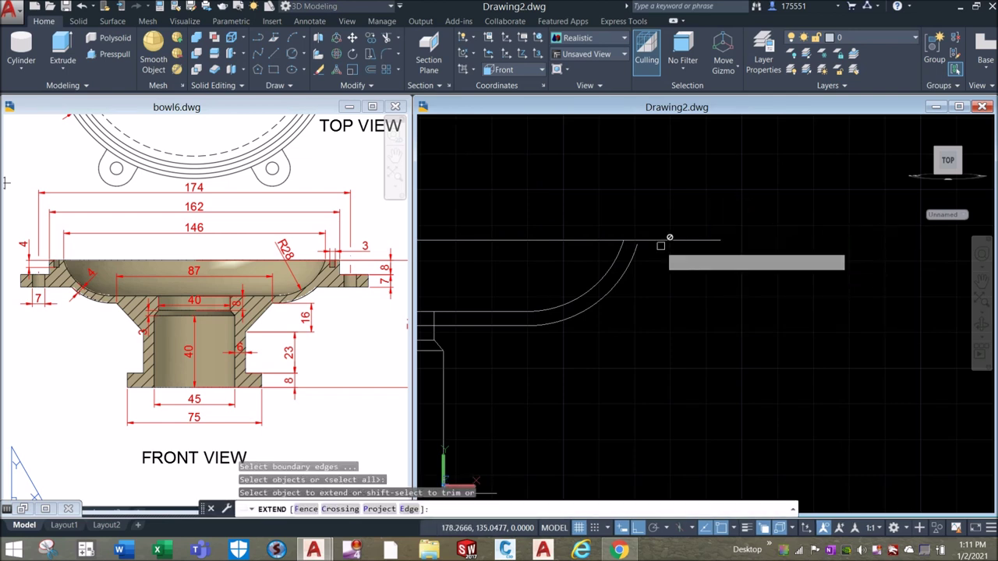
left_click(637, 253)
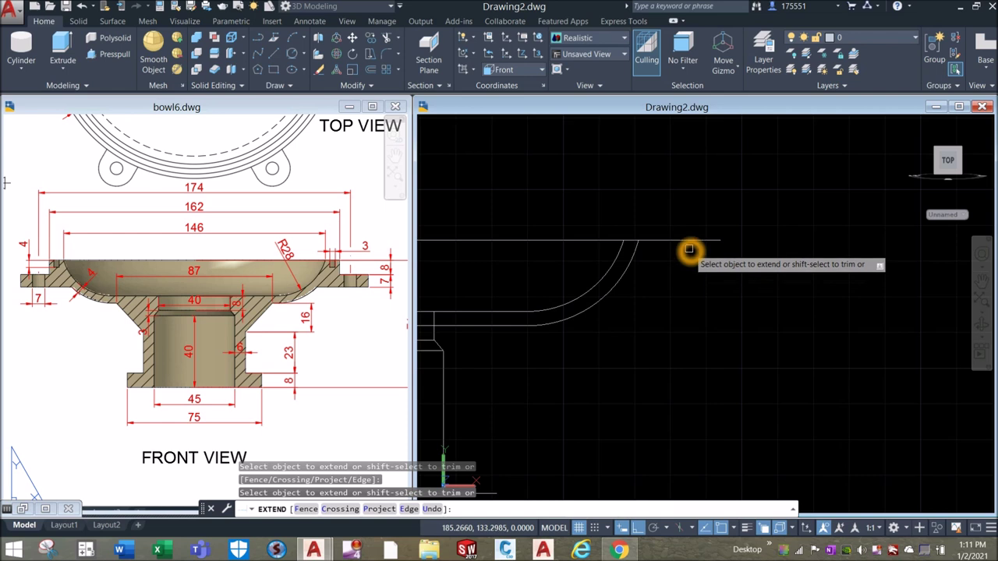
left_click(600, 243, "shift")
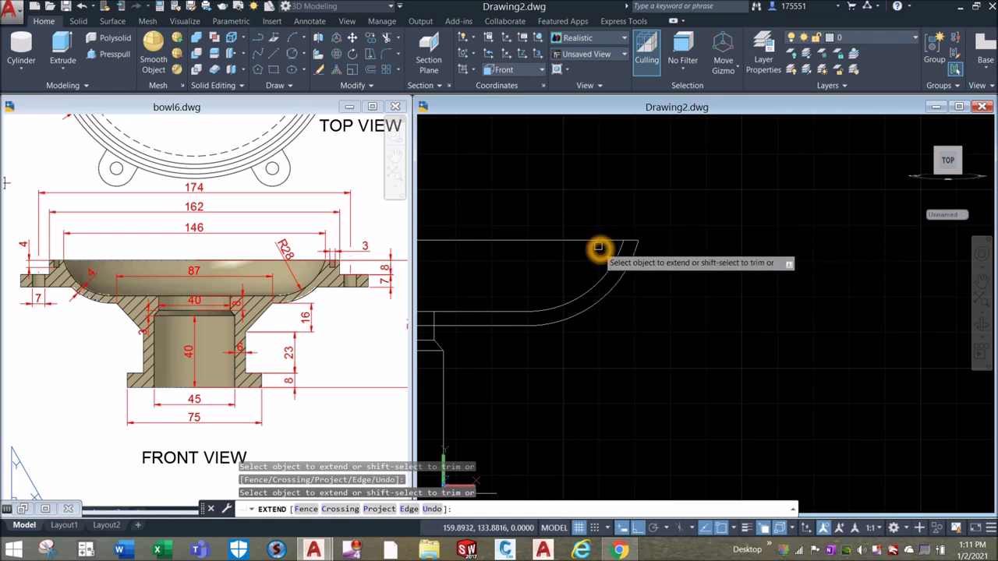
Pan the view to show the whole bowl profile
right_click(668, 216)
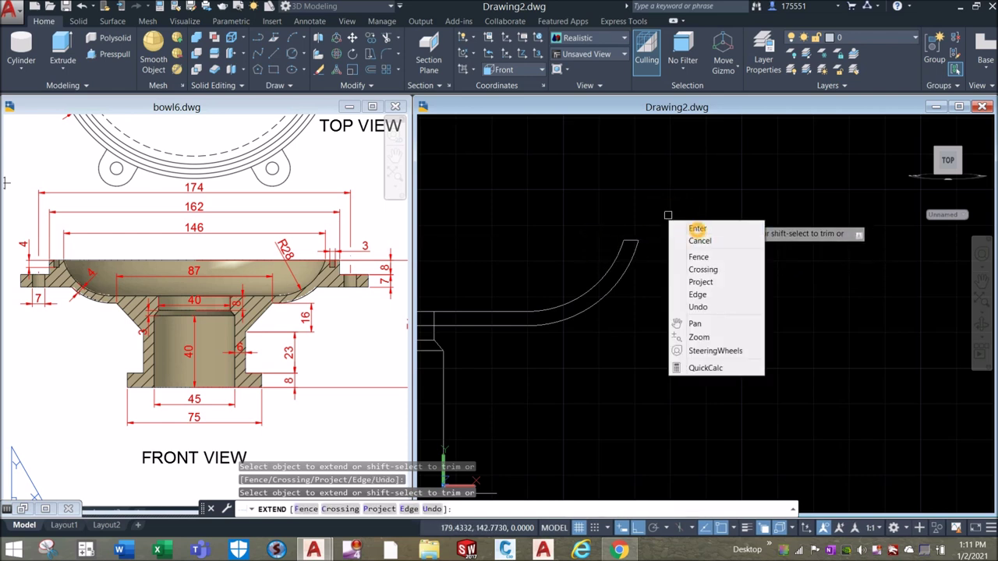
left_click(691, 323)
scroll(679, 229, "down", 3)
left_click_drag(679, 229, 675, 232)
key("Escape")
scroll(578, 256, "up", 3)
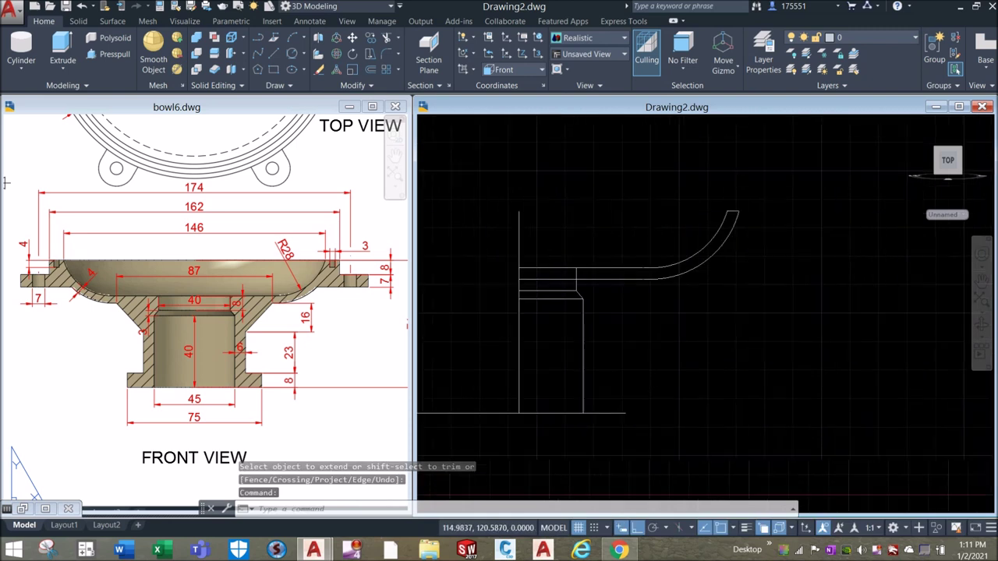
middle_click_drag(613, 337, 585, 330)
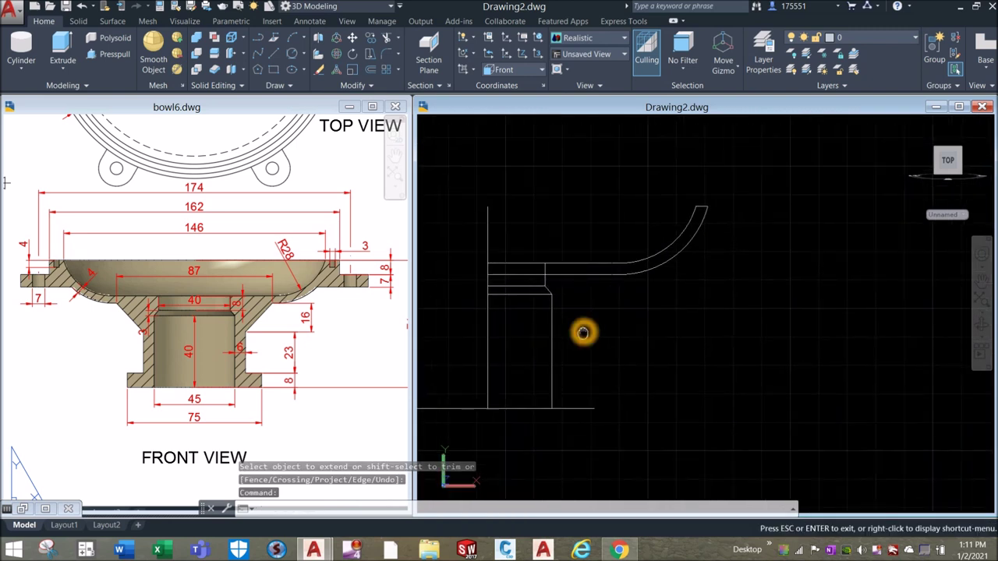
Review the dimensions in the bowl6 reference drawing
left_click(335, 263)
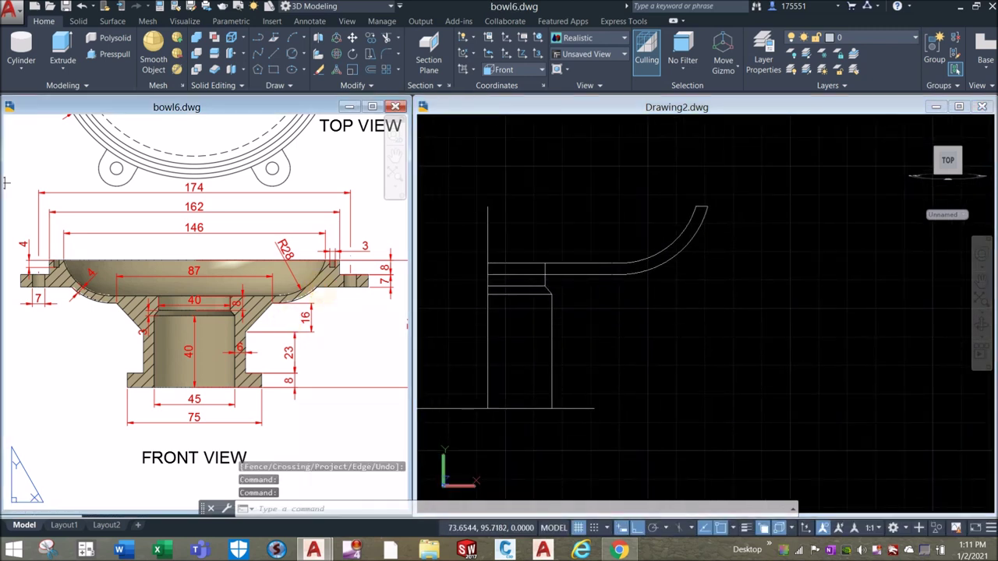
scroll(324, 261, "up", 5)
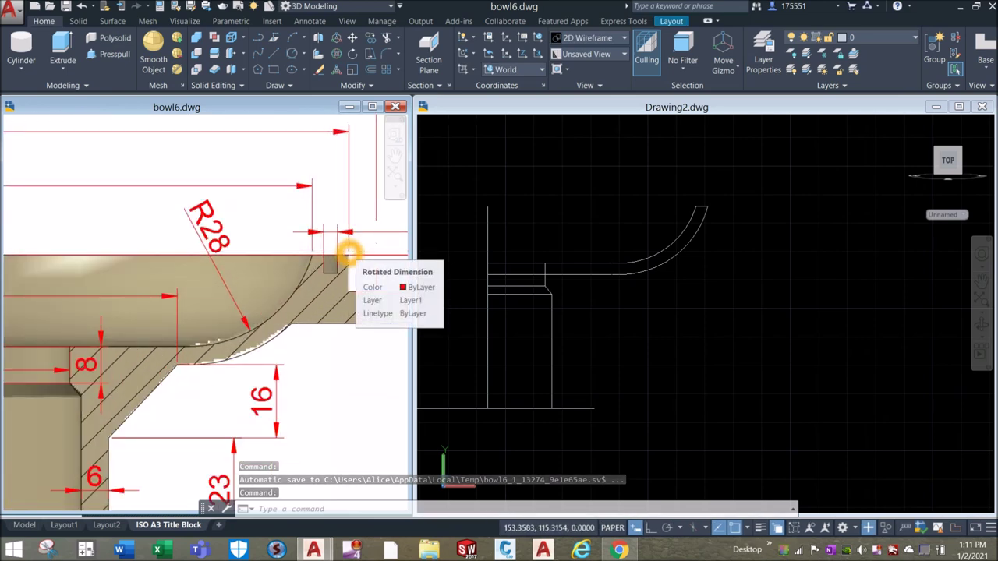
scroll(347, 257, "down", 4)
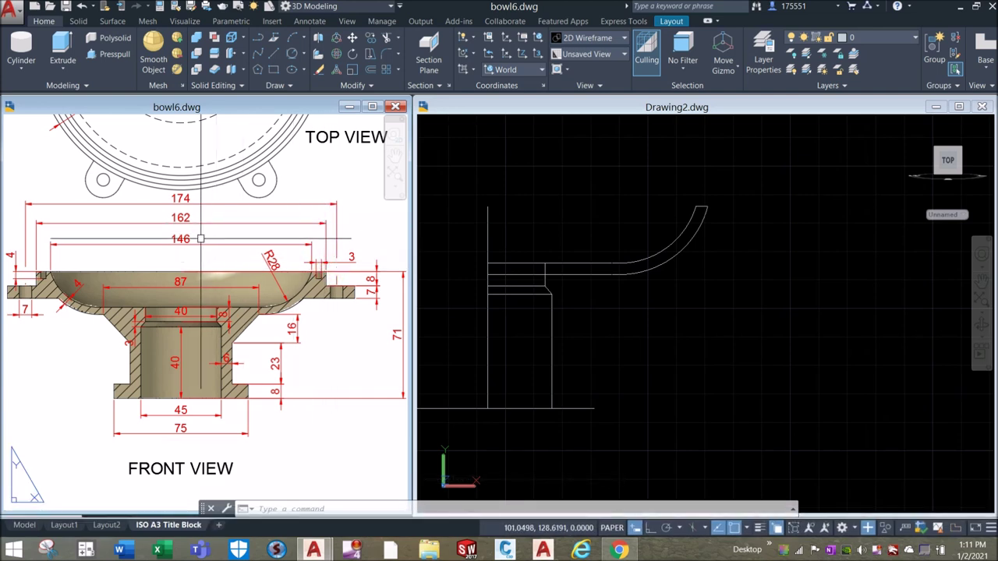
mouse_move(199, 245)
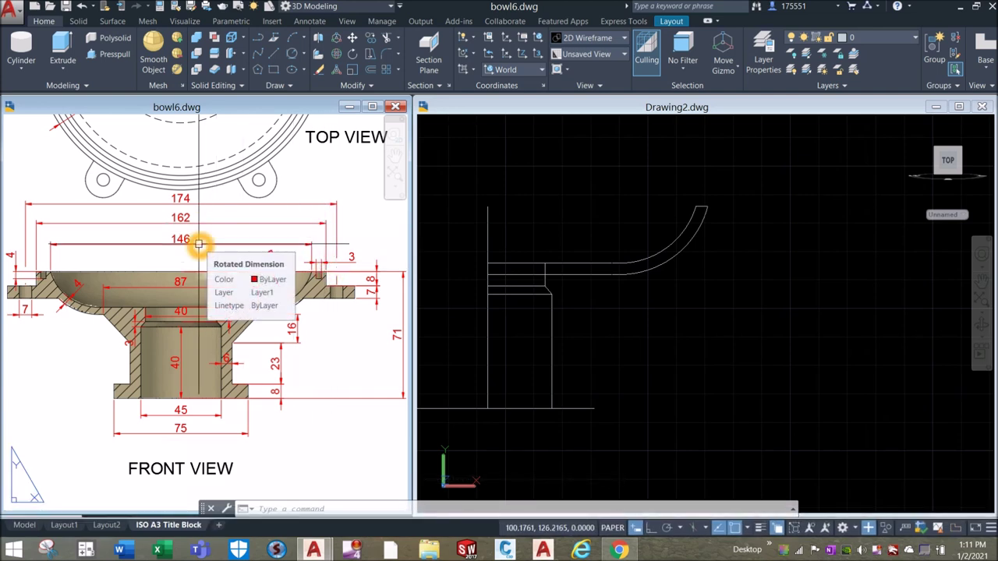
Compute 162−146 = 16 and 16/8 = 2 in QuickCalc, then start a line
left_click(807, 292)
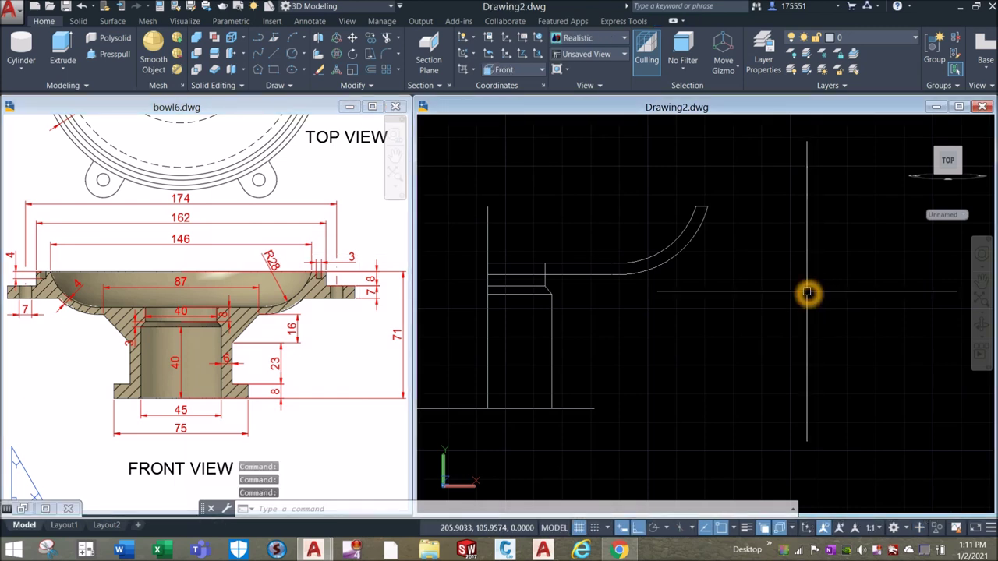
type("CAL")
key("Down")
key("Return")
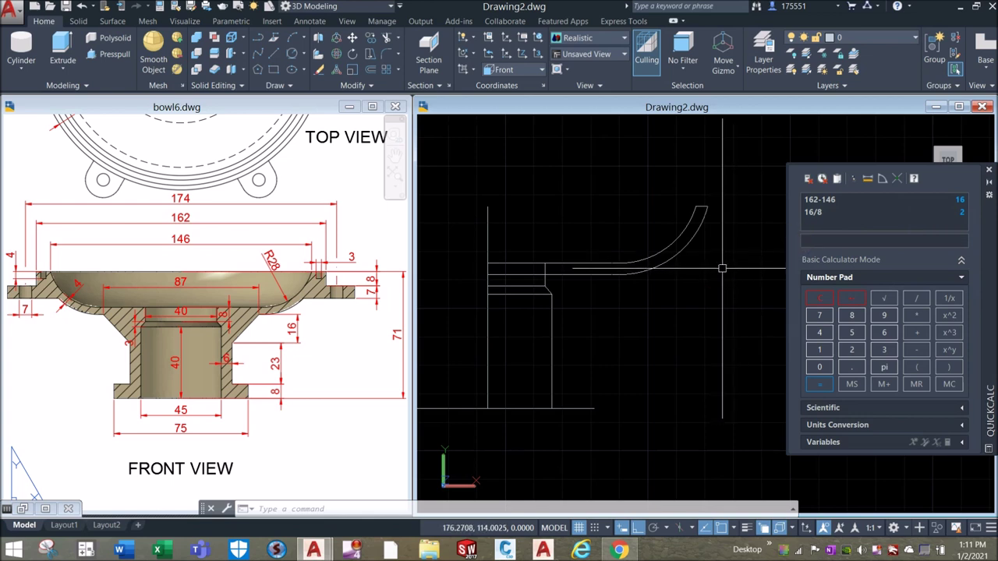
key("Escape")
key("ctrl+8")
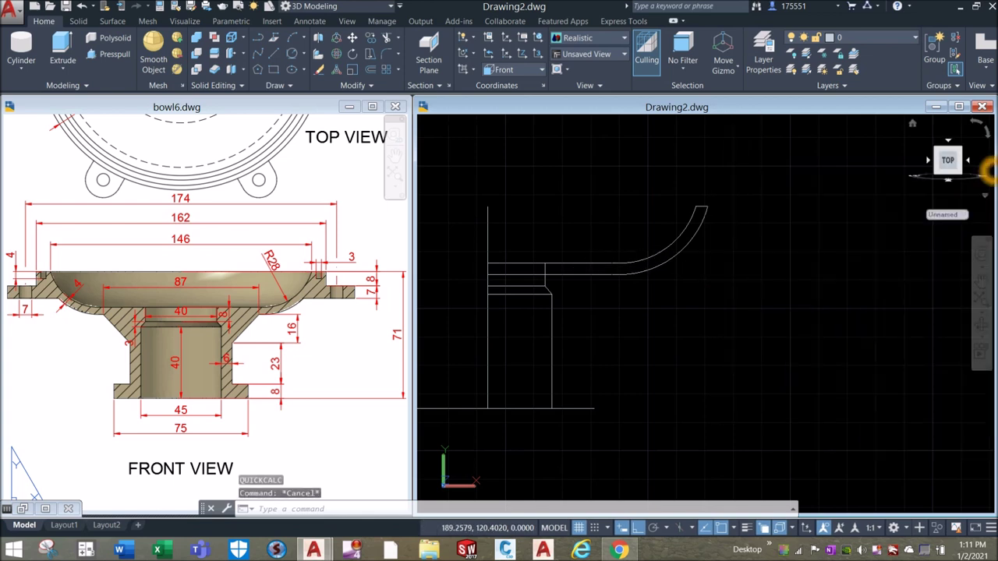
key("Return")
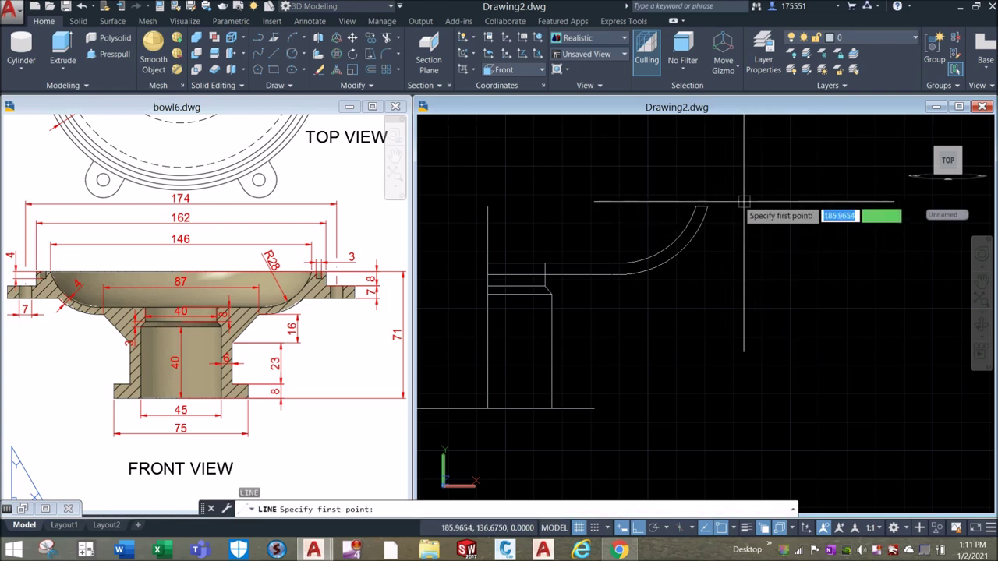
Draw the rim flange from the arc's upper end: 8 units right, then 15 down
left_click(695, 205)
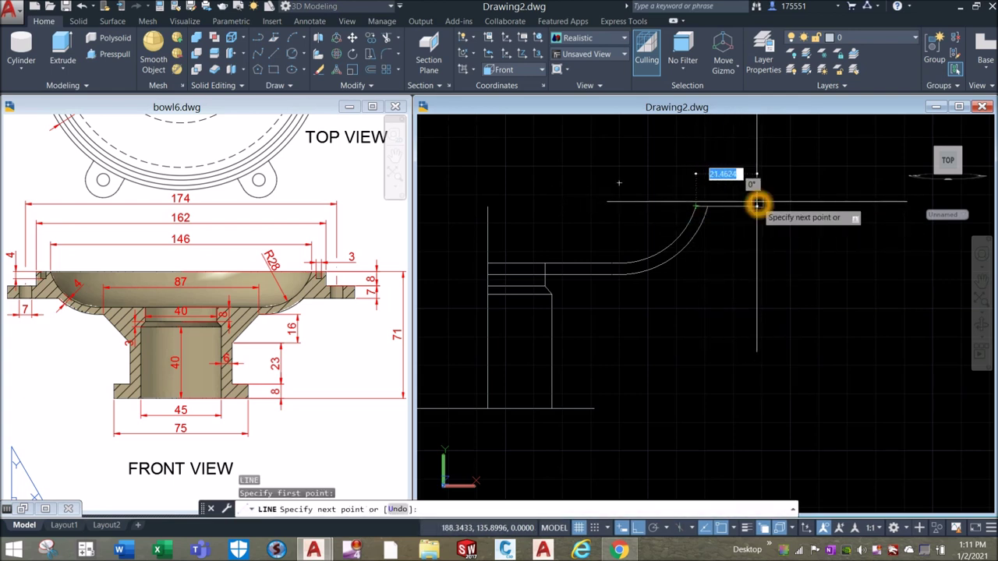
type("8")
key("Return")
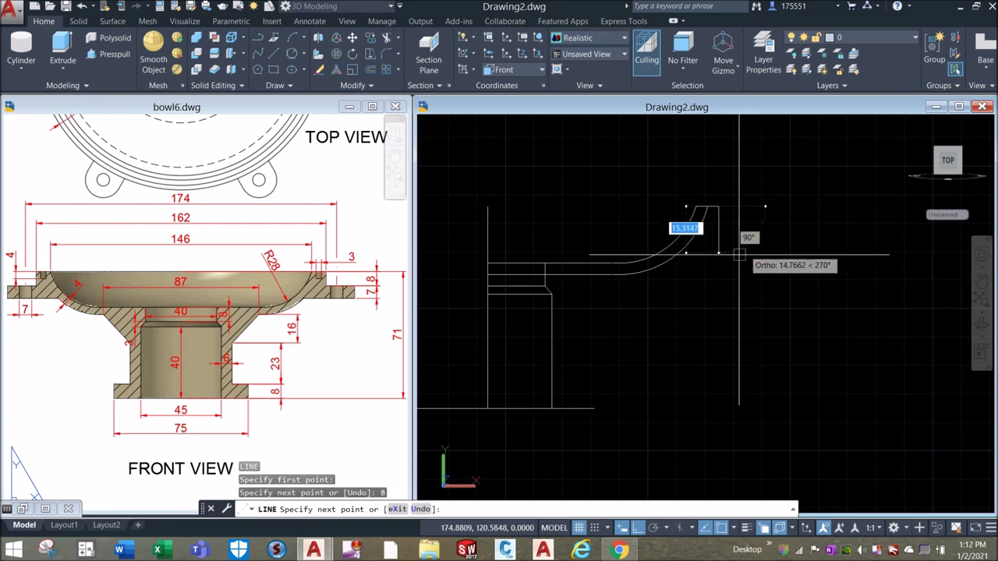
scroll(710, 254, "up", 2)
middle_click_drag(711, 253, 706, 285, "shift")
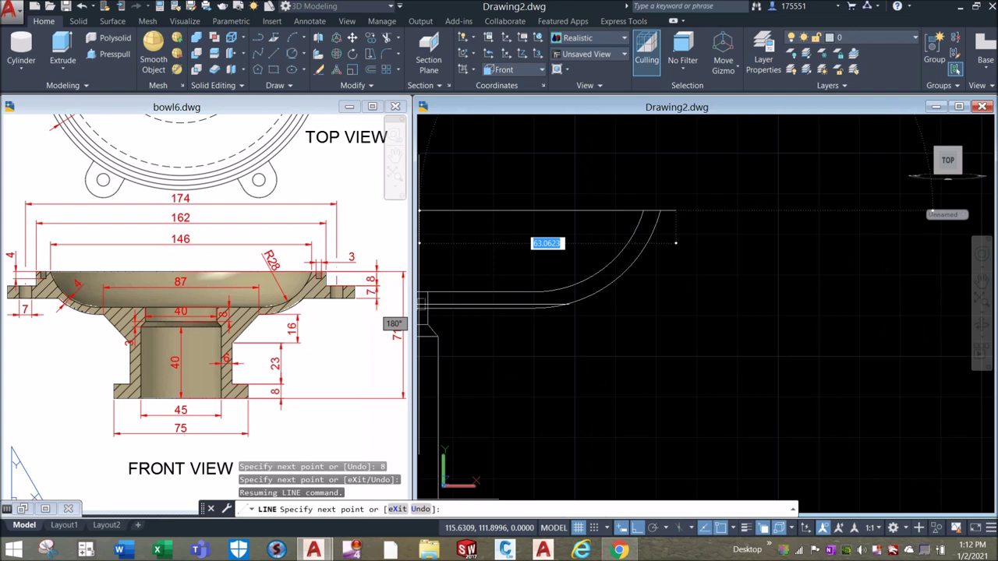
middle_click_drag(705, 285, 689, 270, "shift")
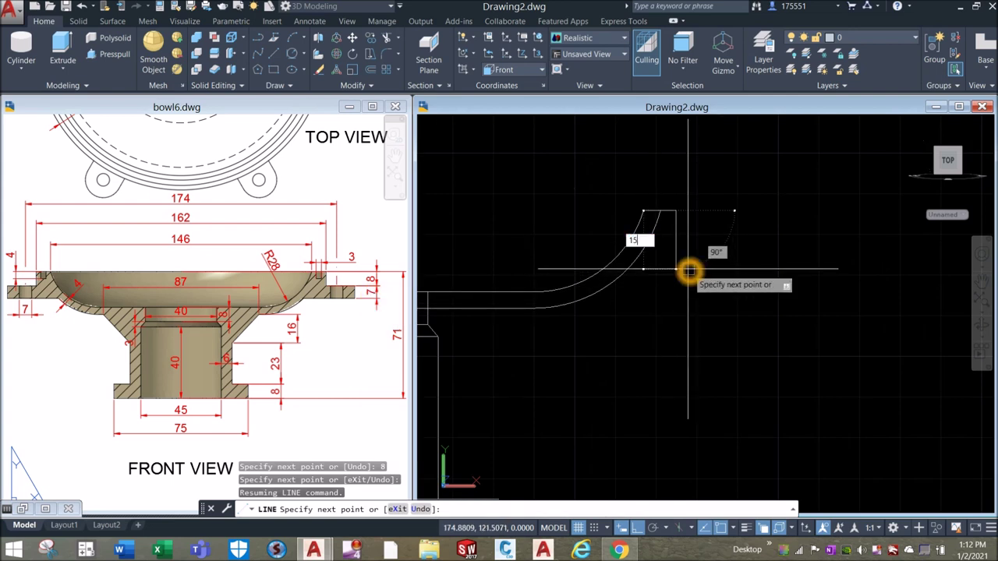
type("15")
key("Return")
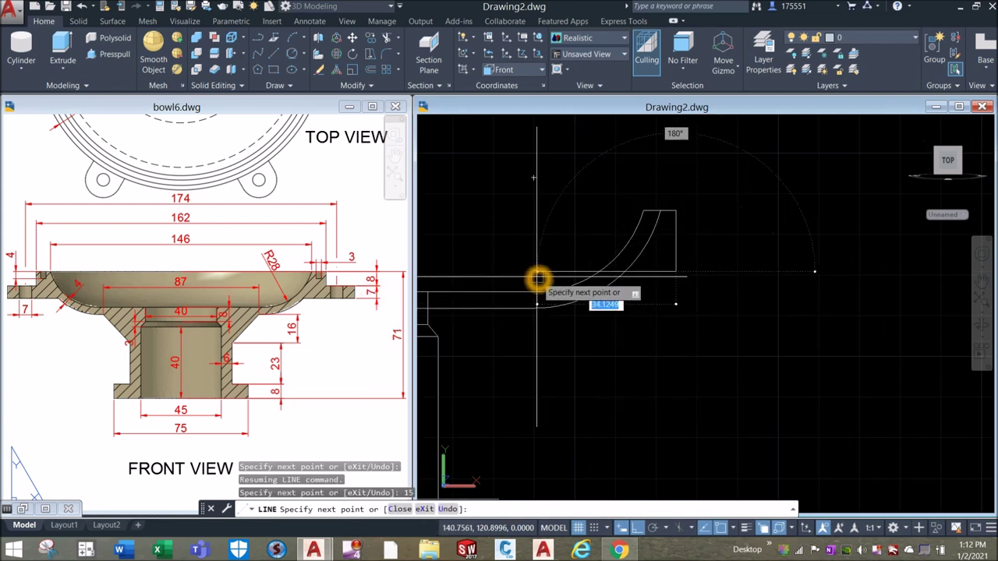
right_click(570, 236)
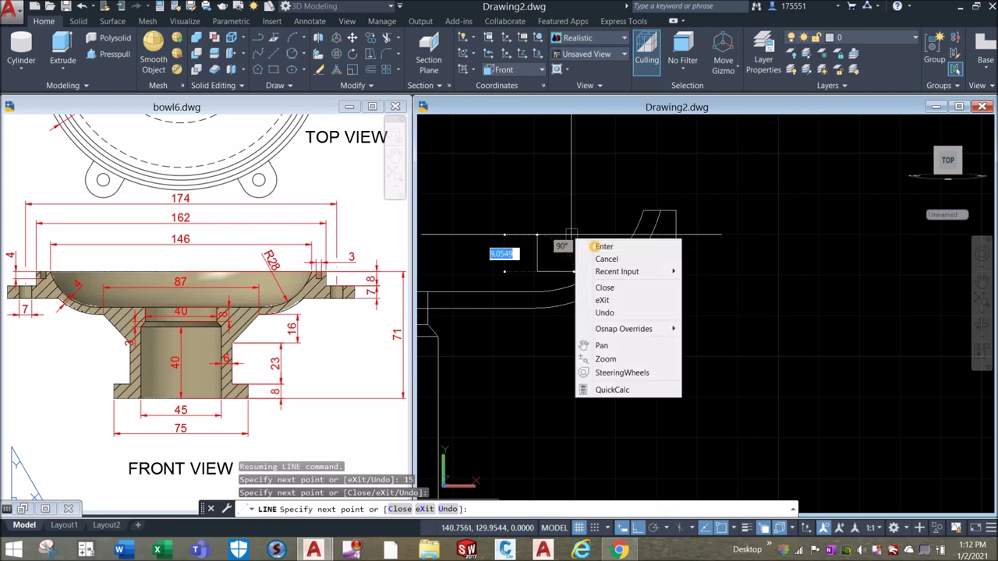
left_click(594, 247)
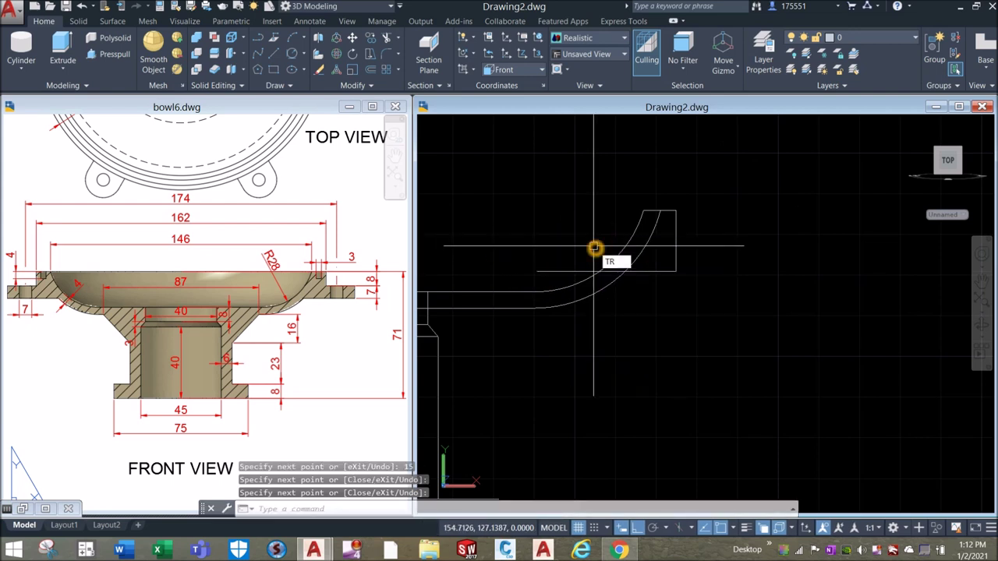
Trim the flange segment overhanging past the arc and pan the profile slightly
key("Return")
key("Return")
left_click(567, 270)
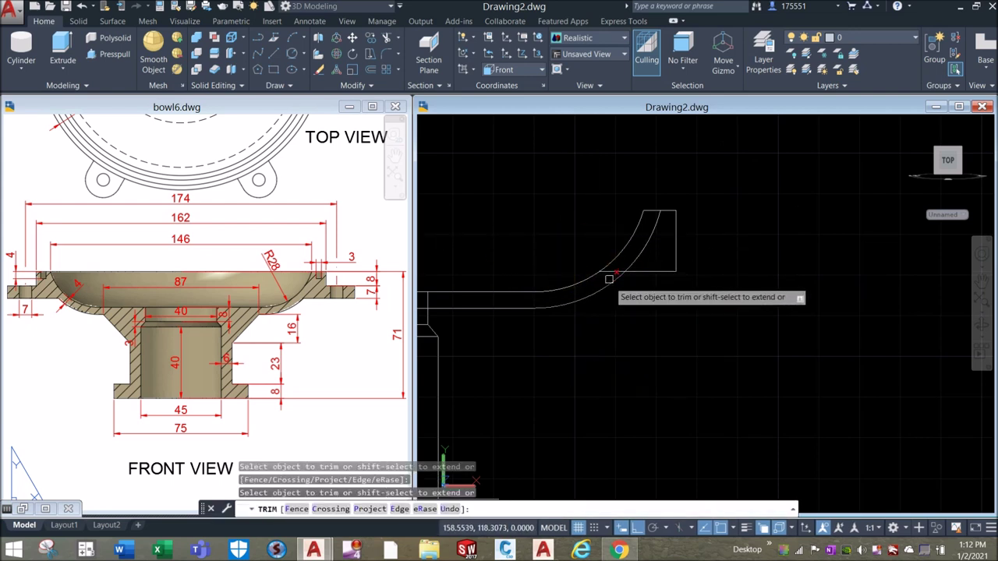
scroll(614, 272, "up", 3)
scroll(675, 234, "down", 4)
right_click(613, 208)
left_click(641, 322)
left_click_drag(620, 262, 608, 260)
key("Return")
key("Return")
left_click(305, 344)
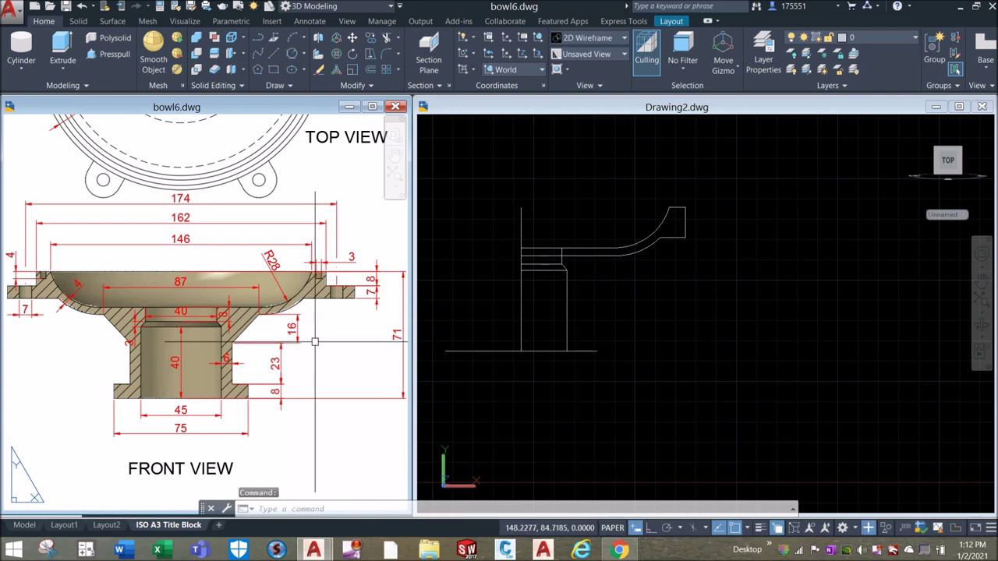
Draw an 8-unit line up from the base line's right end, squared to the vertical line
scroll(251, 404, "up", 2)
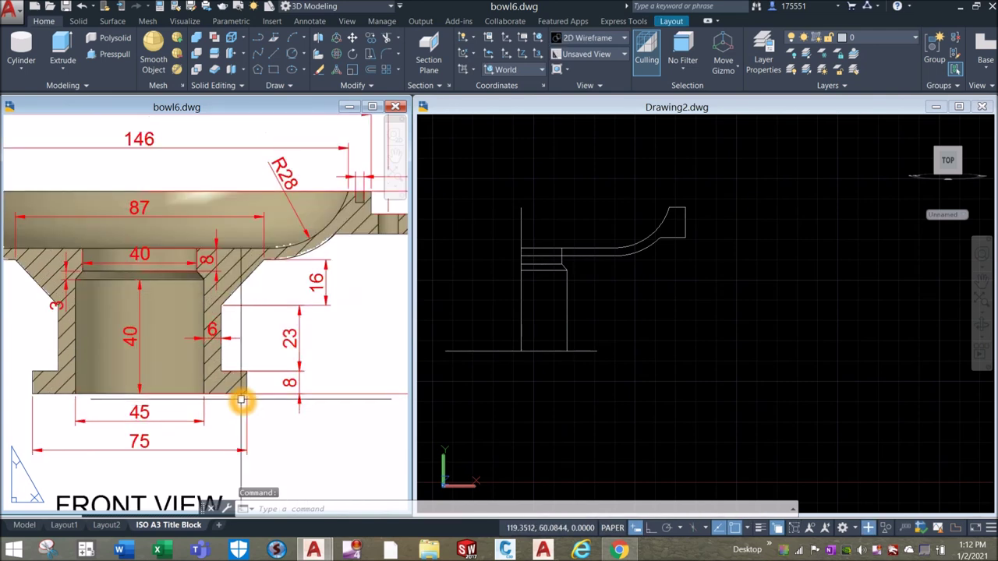
left_click(662, 321)
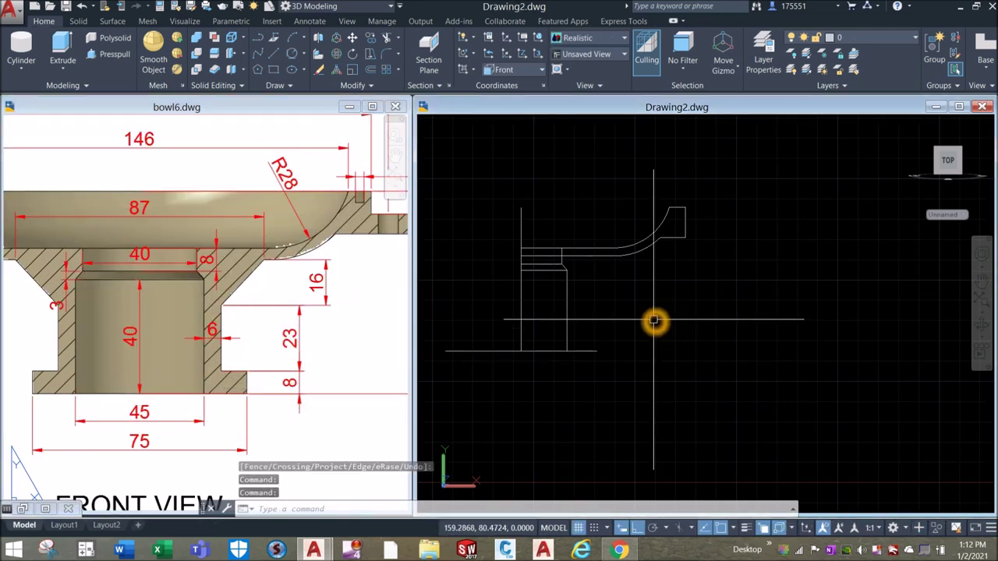
type("l")
key("Return")
scroll(601, 351, "up", 3)
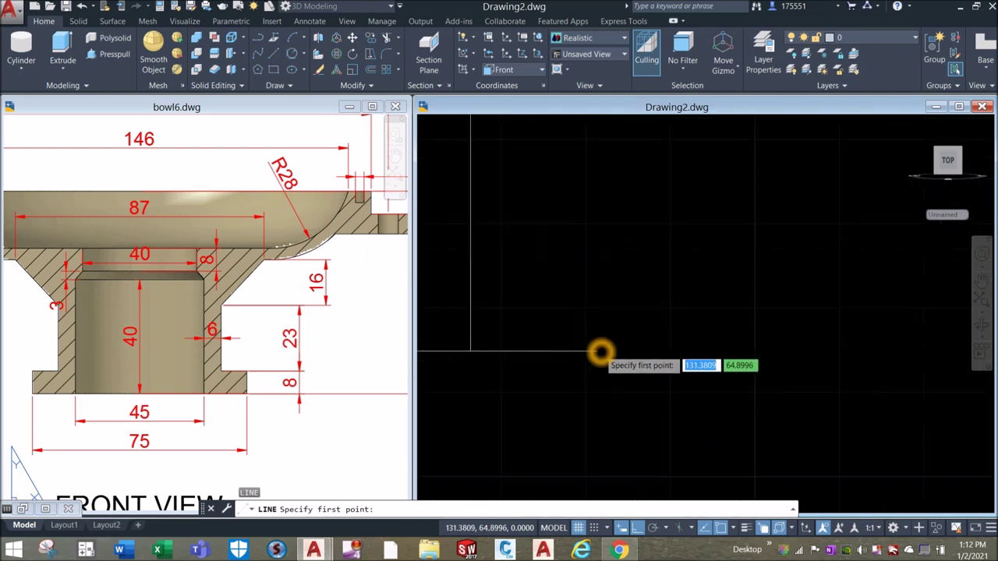
left_click(598, 352)
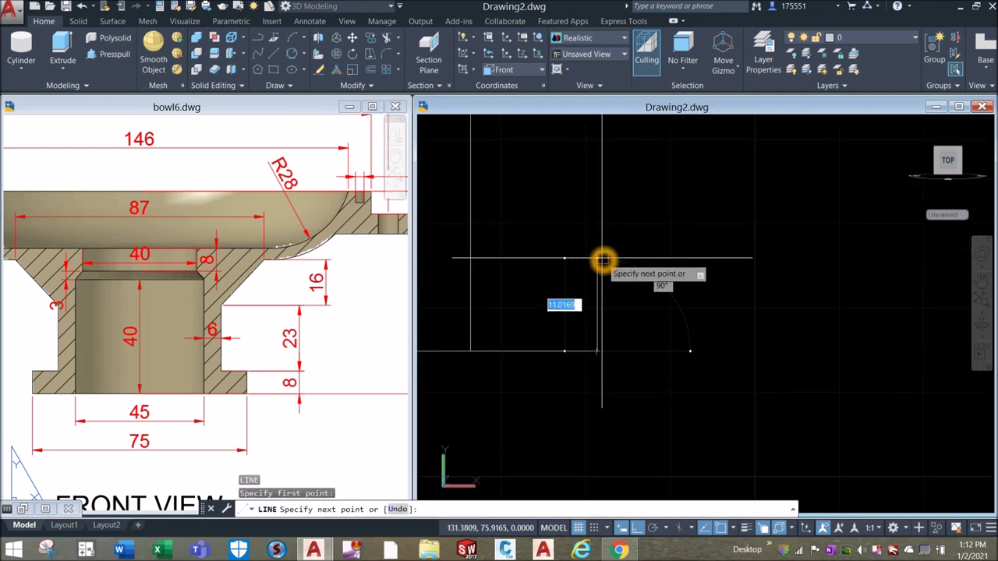
type("8")
key("Return")
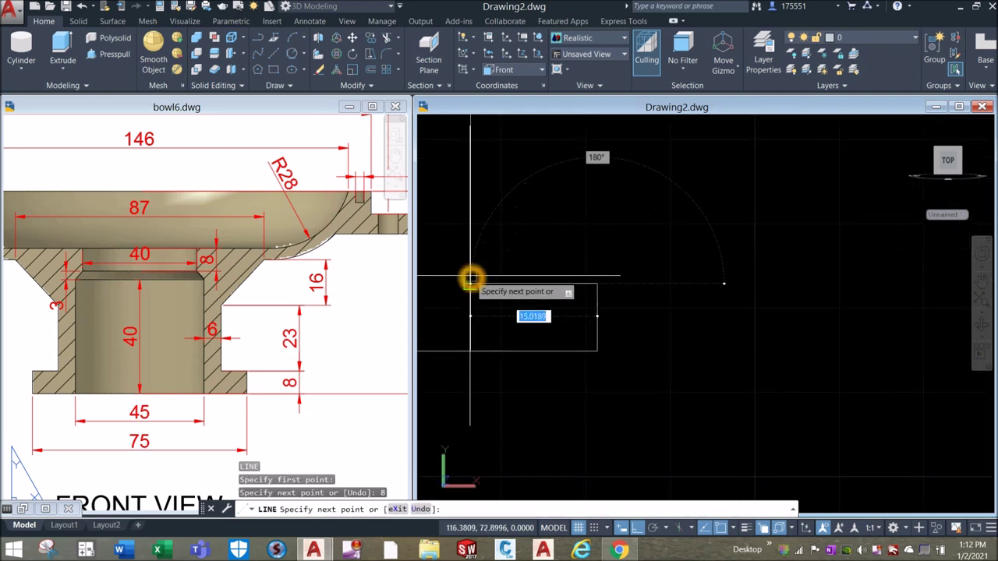
left_click(471, 278)
right_click(495, 261)
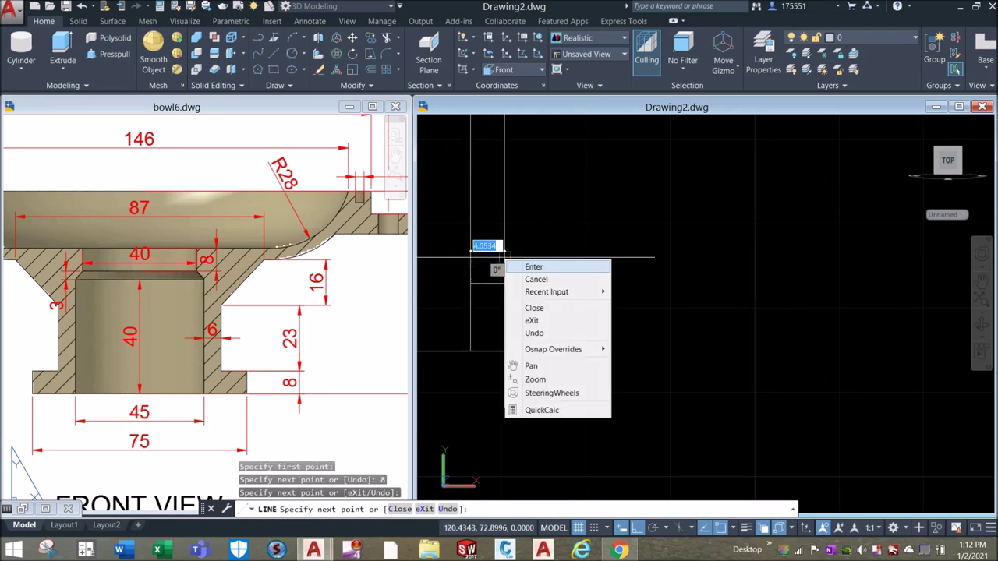
left_click(538, 265)
scroll(538, 265, "down", 3)
scroll(595, 286, "down", 2)
Draw a 23-unit vertical line starting 6 units along the base at the rectangle
left_click(223, 330)
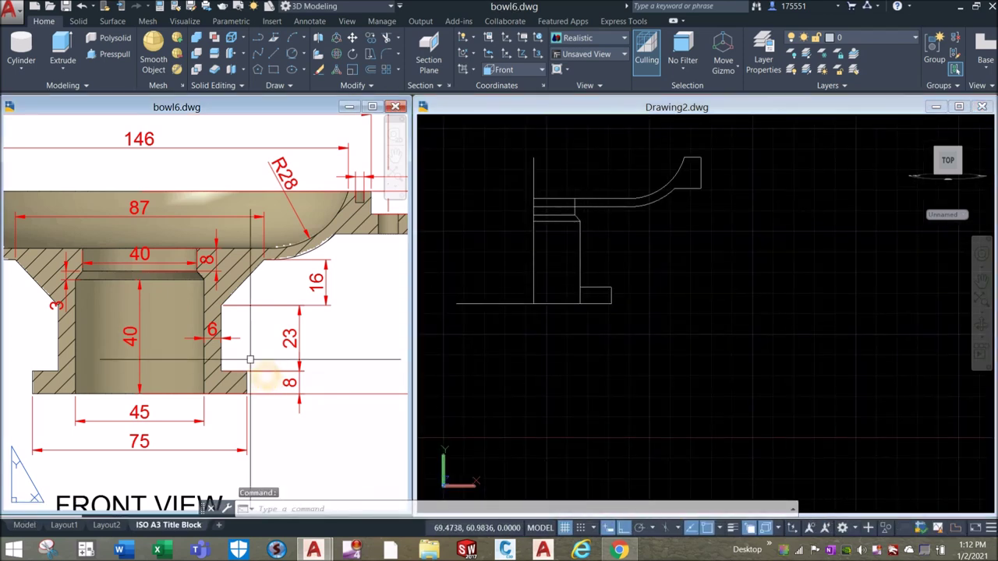
scroll(225, 346, "up", 4)
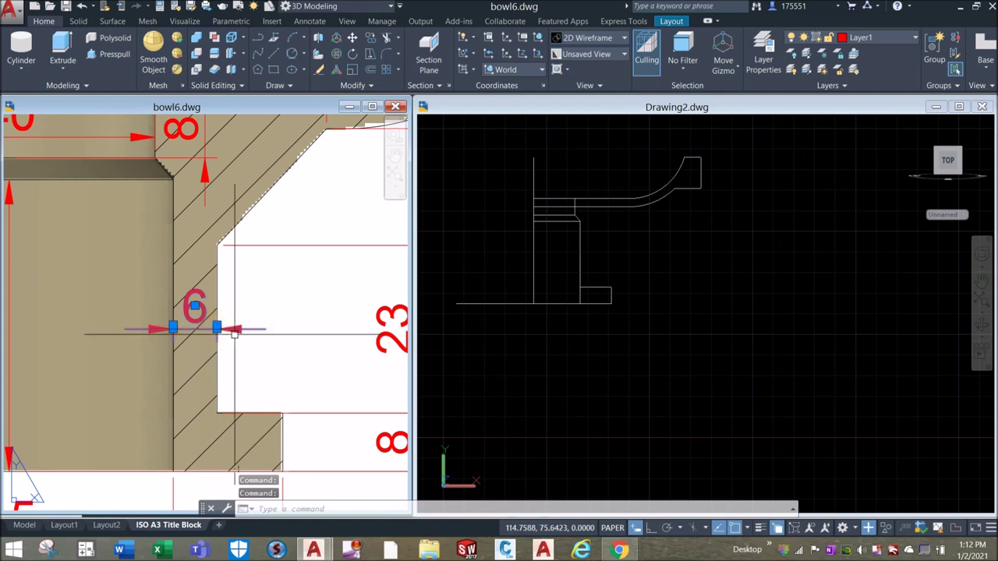
left_click(565, 331)
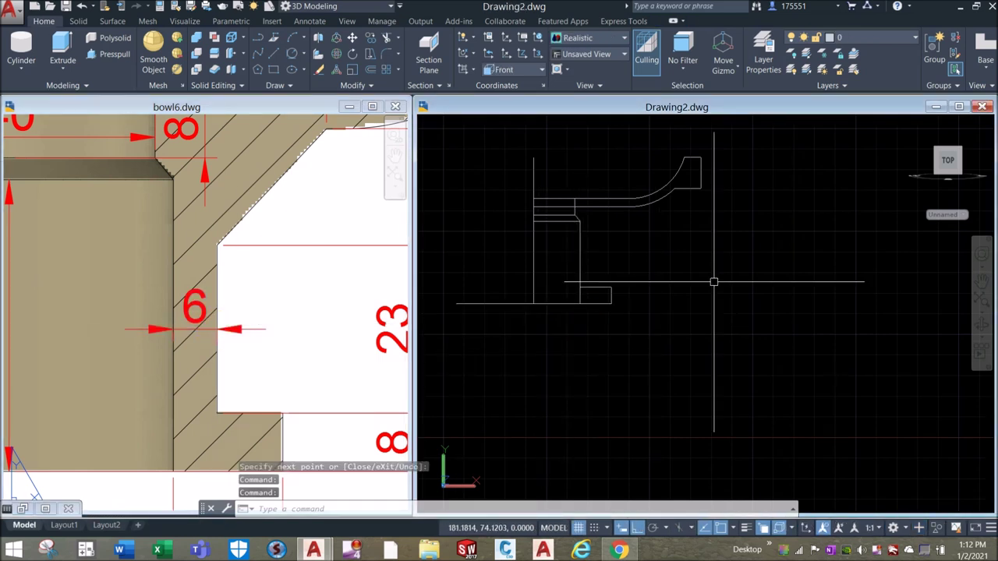
type("l")
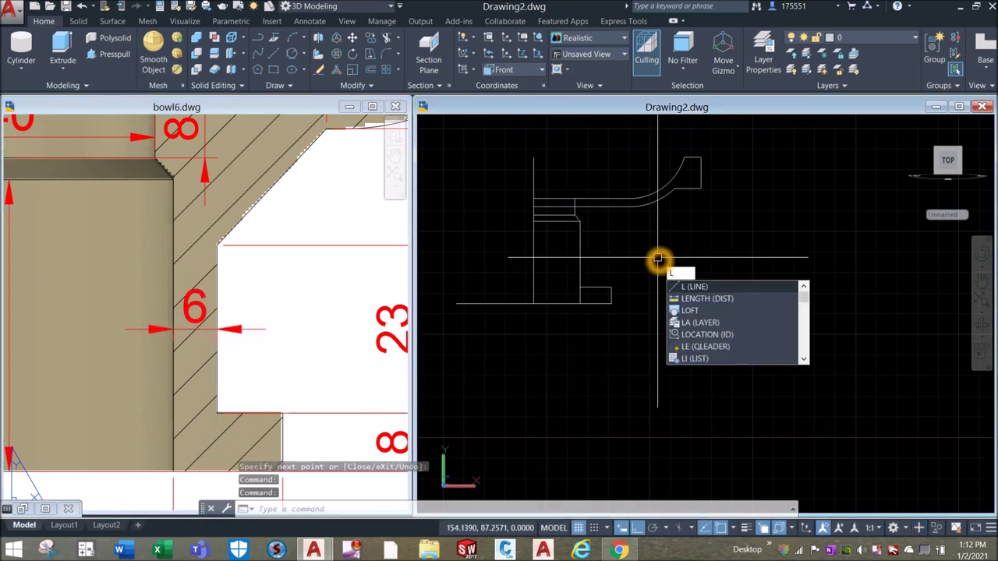
key("Return")
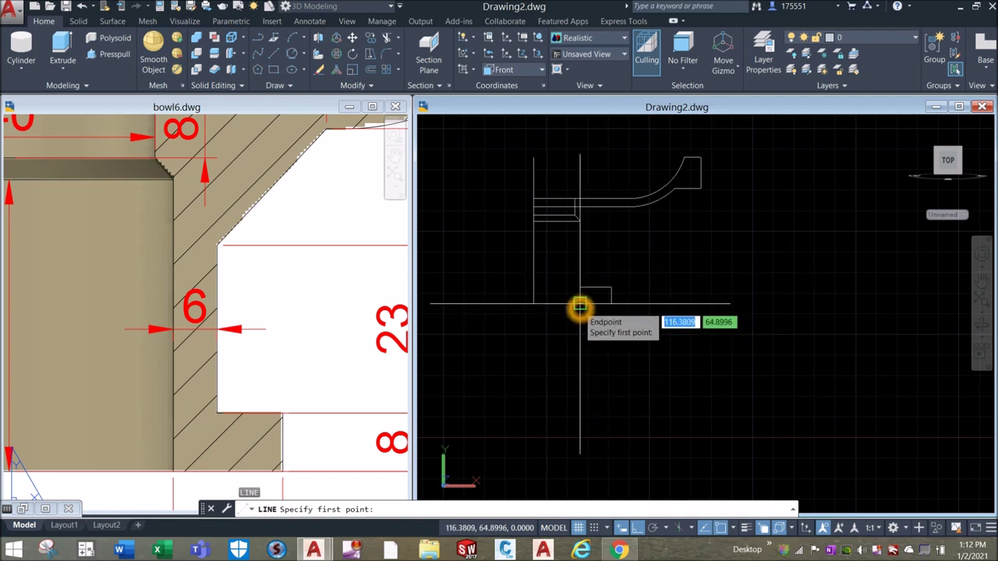
scroll(580, 308, "up", 4)
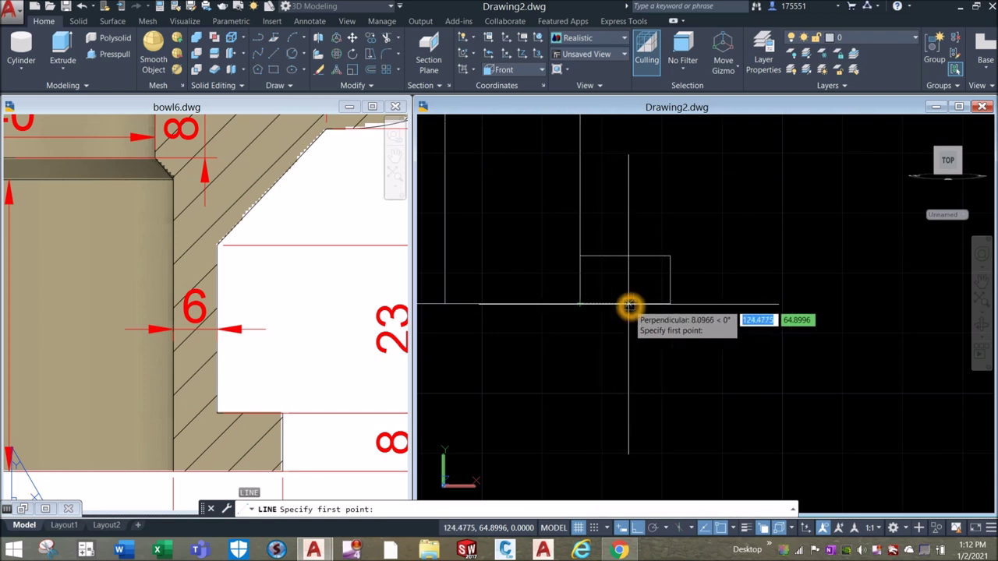
key("Return")
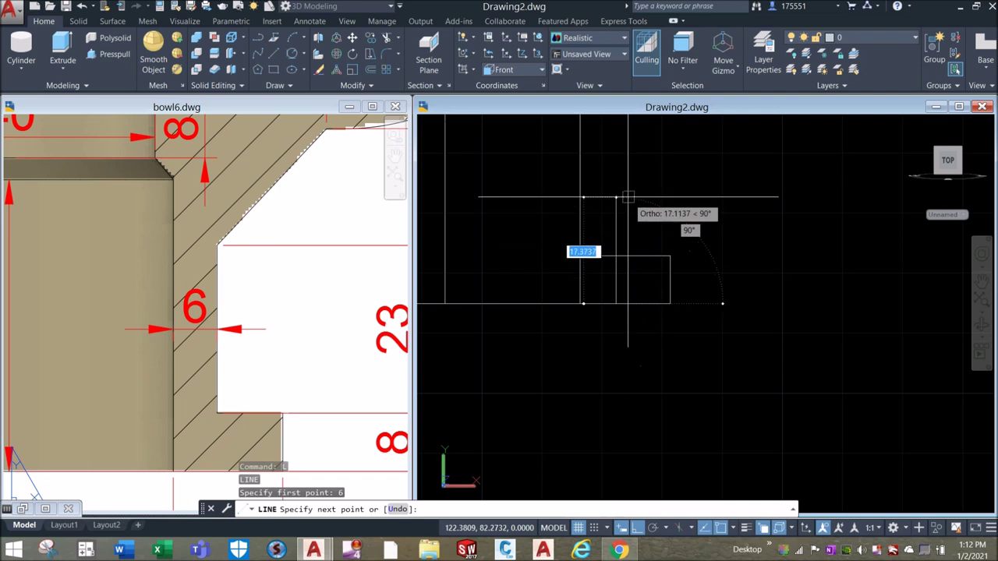
left_click(579, 304)
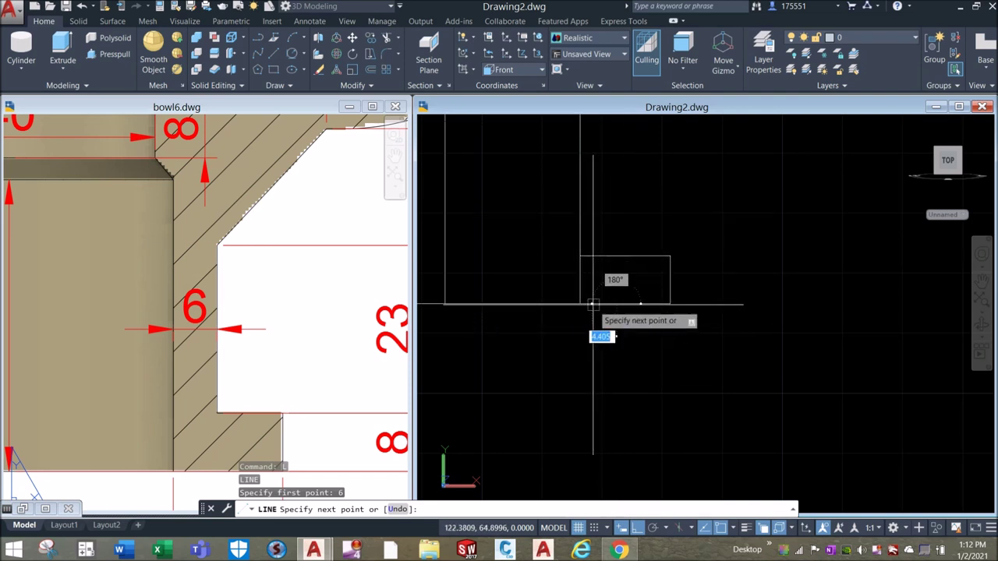
middle_click_drag(619, 205, 584, 223)
scroll(584, 252, "down", 3)
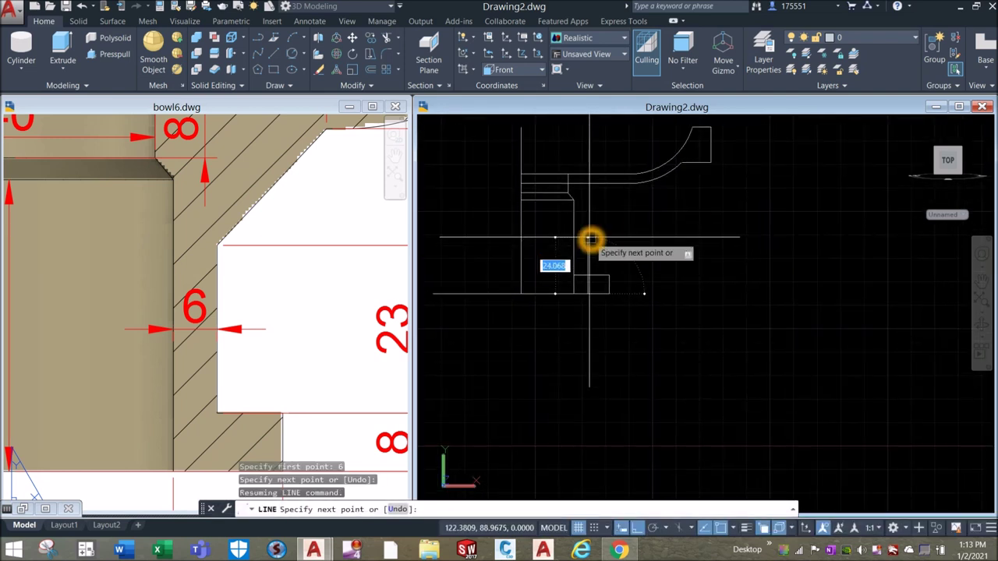
key("Return")
right_click(620, 225)
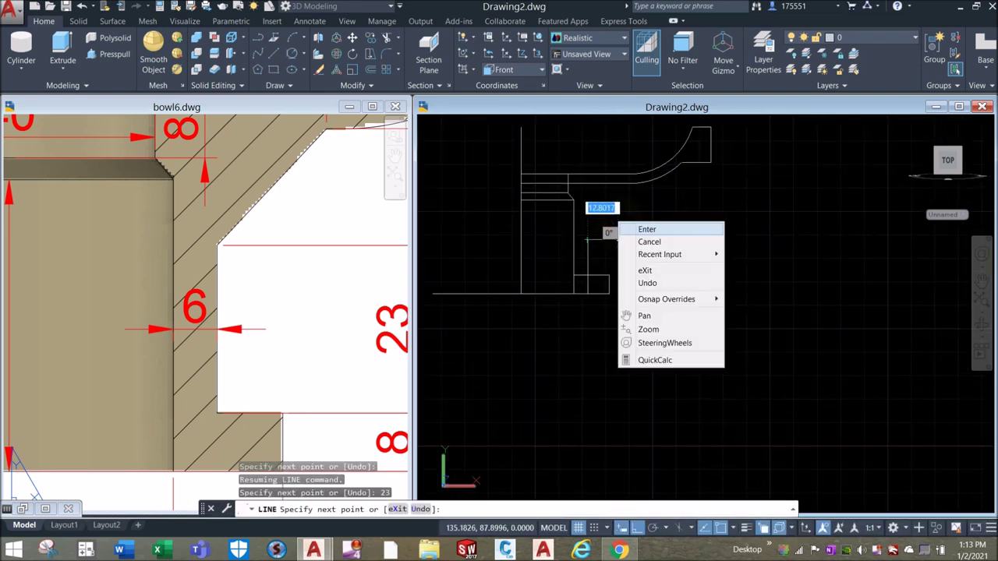
left_click(632, 231)
Compare bowl6's front view and inspect the horizontal line below the bowl in Drawing2
left_click(341, 330)
scroll(341, 330, "down", 4)
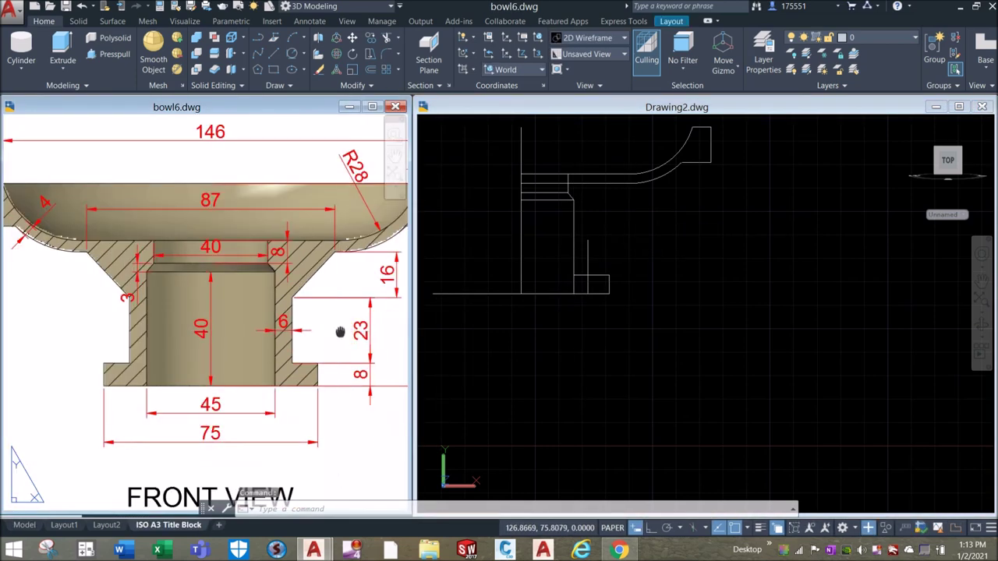
scroll(327, 335, "down", 2)
left_click(668, 239)
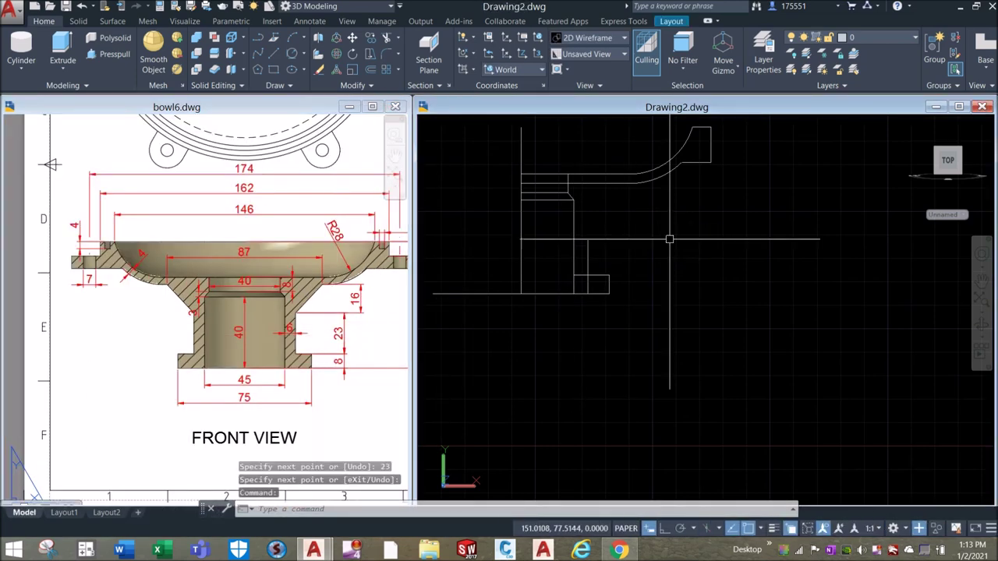
left_click(588, 183)
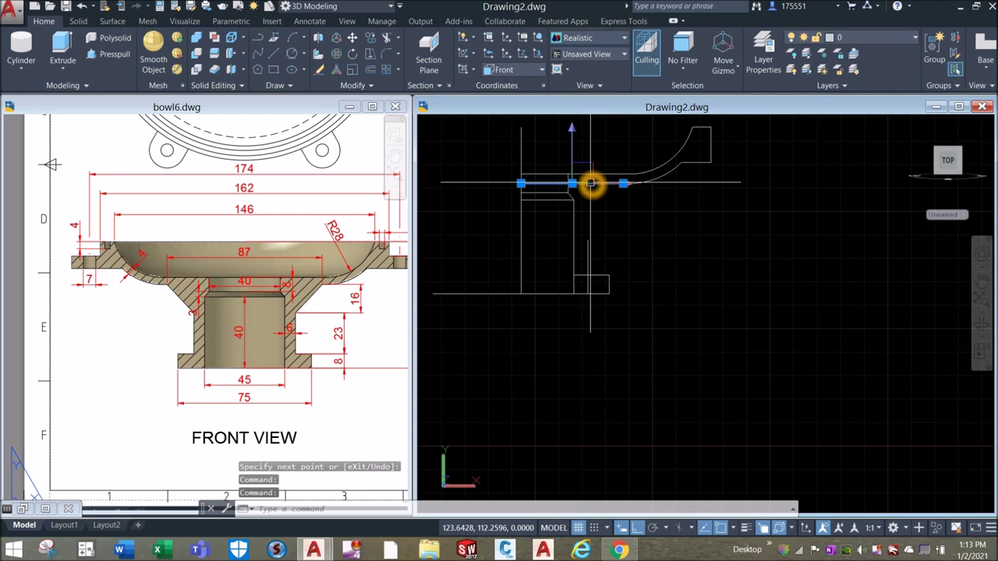
key("Escape")
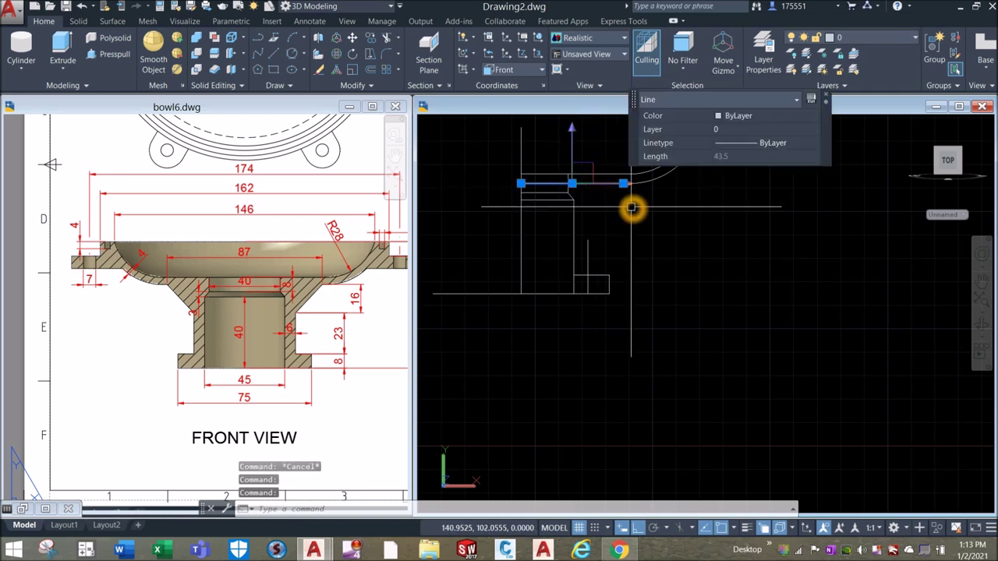
key("Escape")
left_click(266, 281)
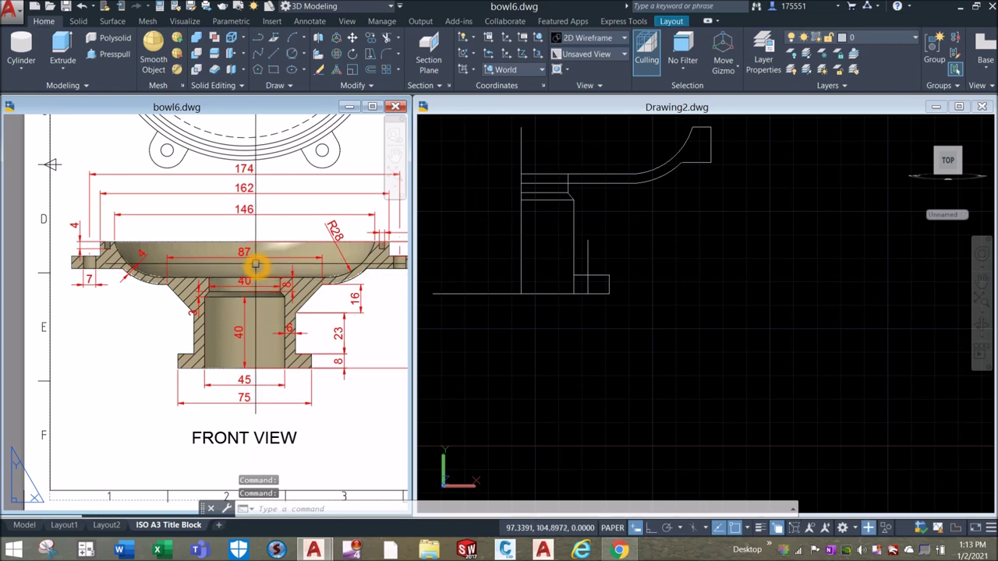
left_click(635, 229)
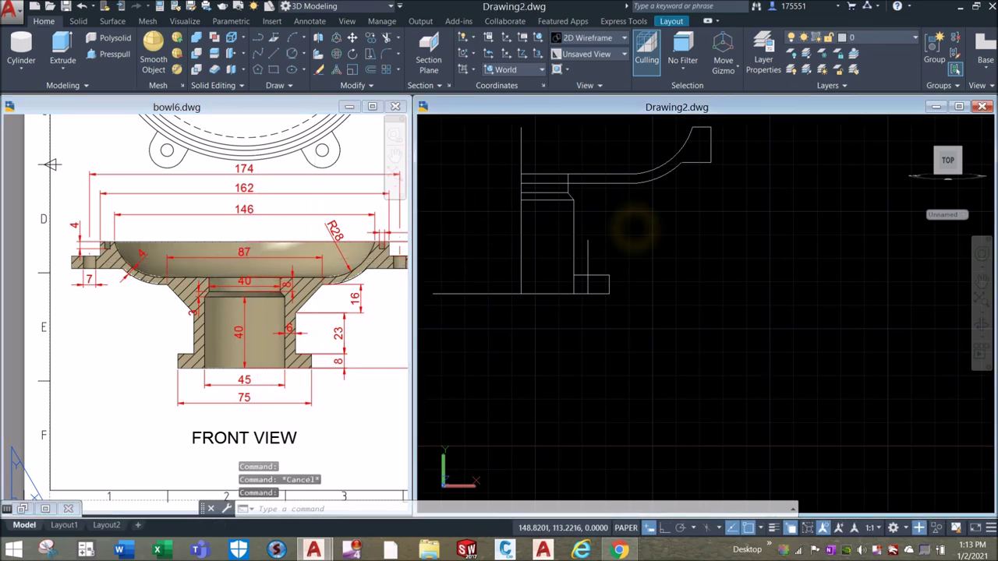
scroll(578, 241, "up", 1)
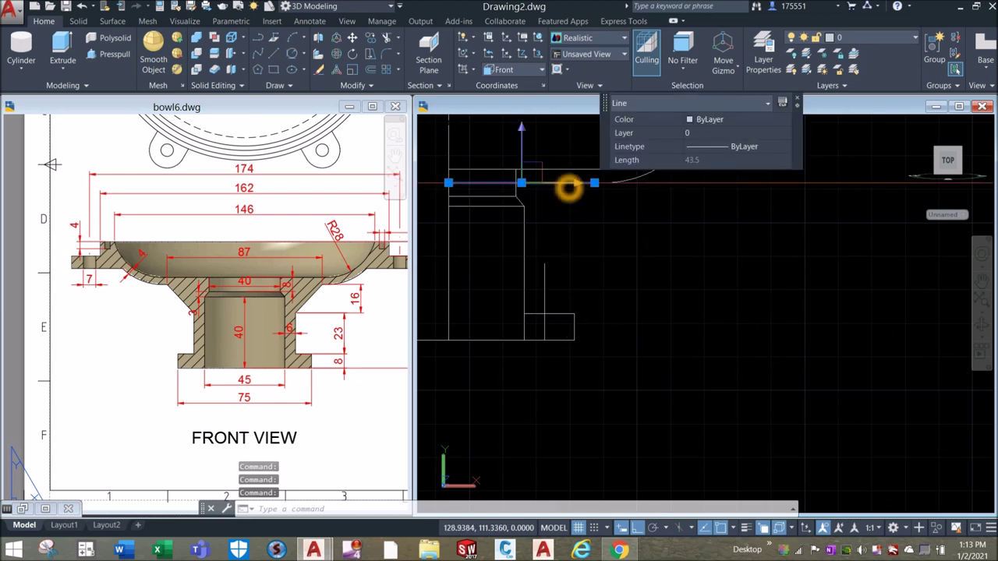
key("Escape")
left_click(556, 180)
left_click(552, 190)
left_click(556, 184)
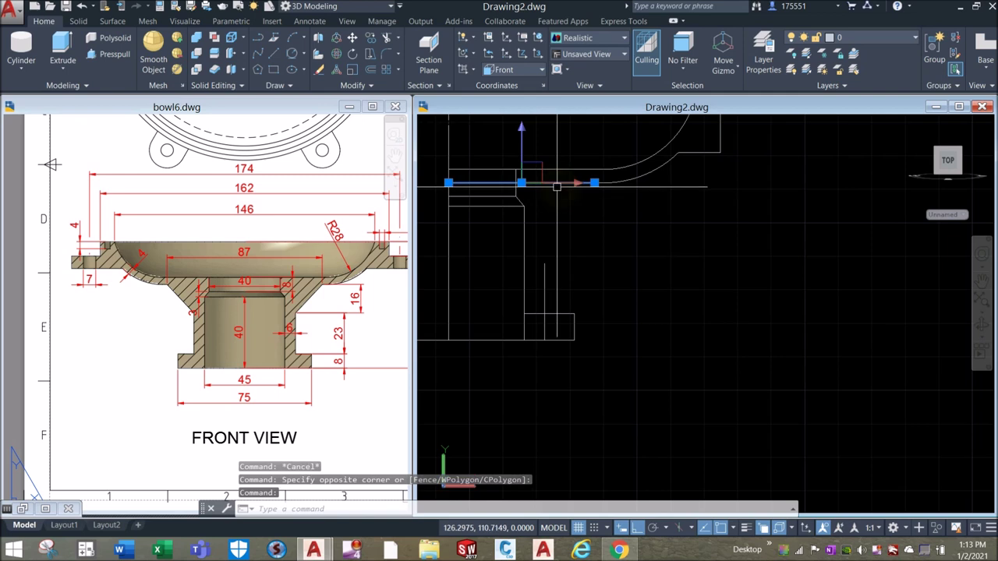
key("Escape")
Draw a 16-unit vertical line downward from the bowl's lower edge
type("l")
key("Return")
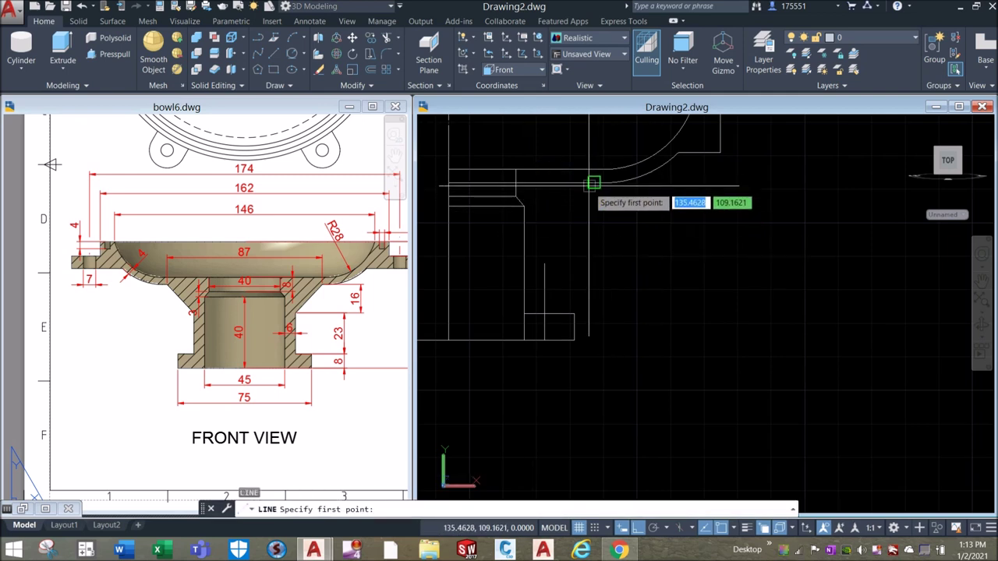
left_click(595, 183)
left_click(607, 247)
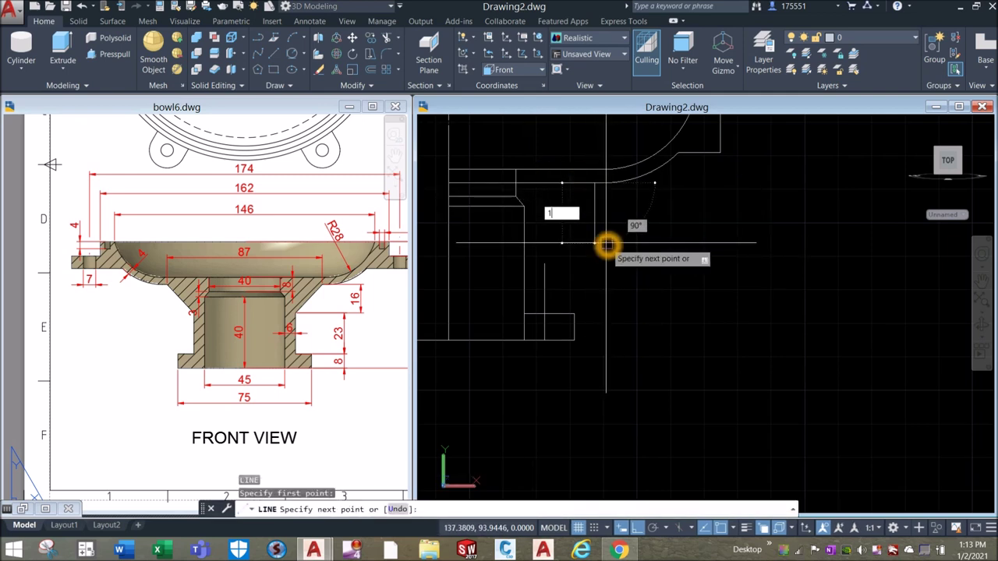
type("16")
key("Return")
right_click(620, 217)
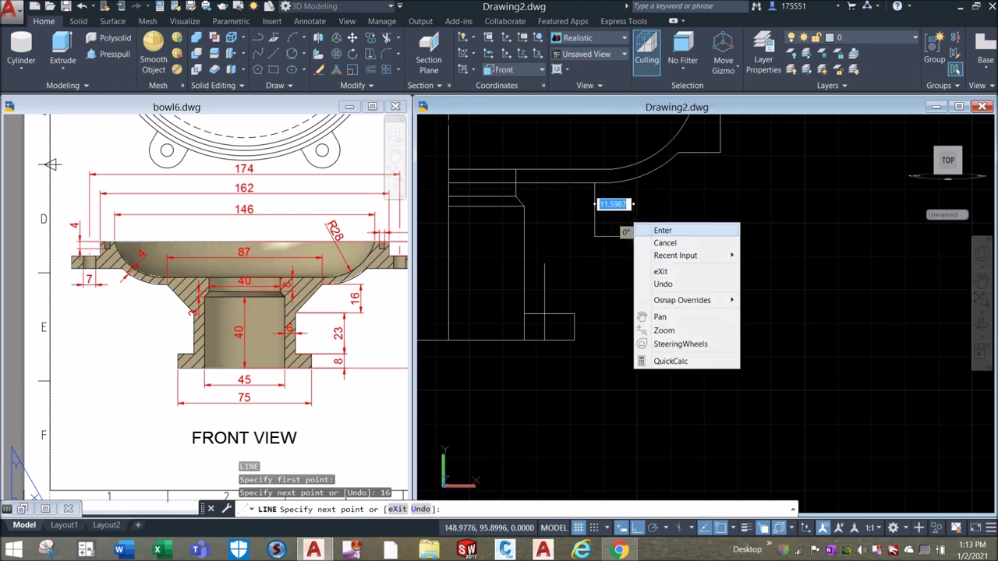
left_click(644, 227)
scroll(624, 277, "up", 2)
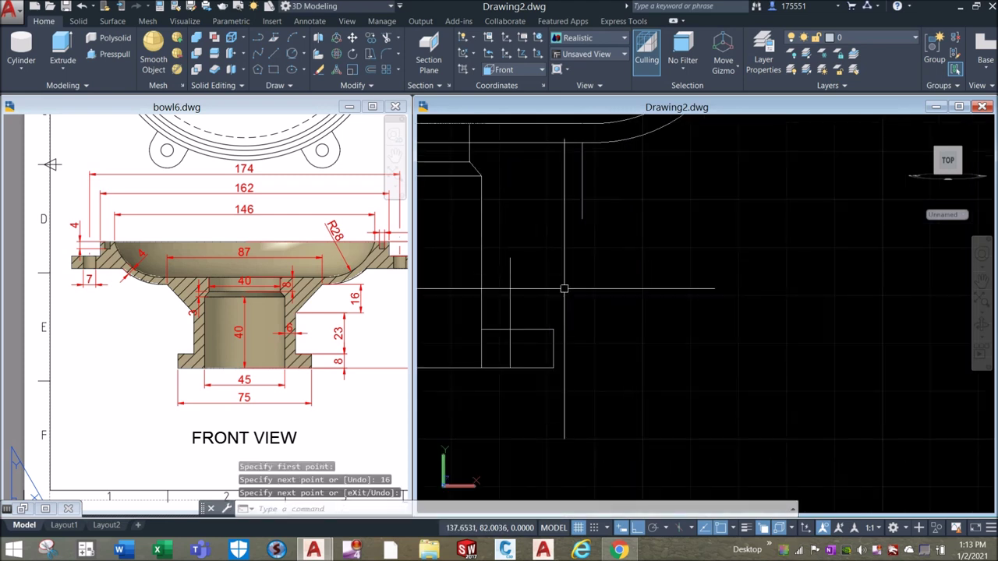
Move the 23-unit vertical line to its new position on the profile
left_click(513, 297)
right_click(586, 252)
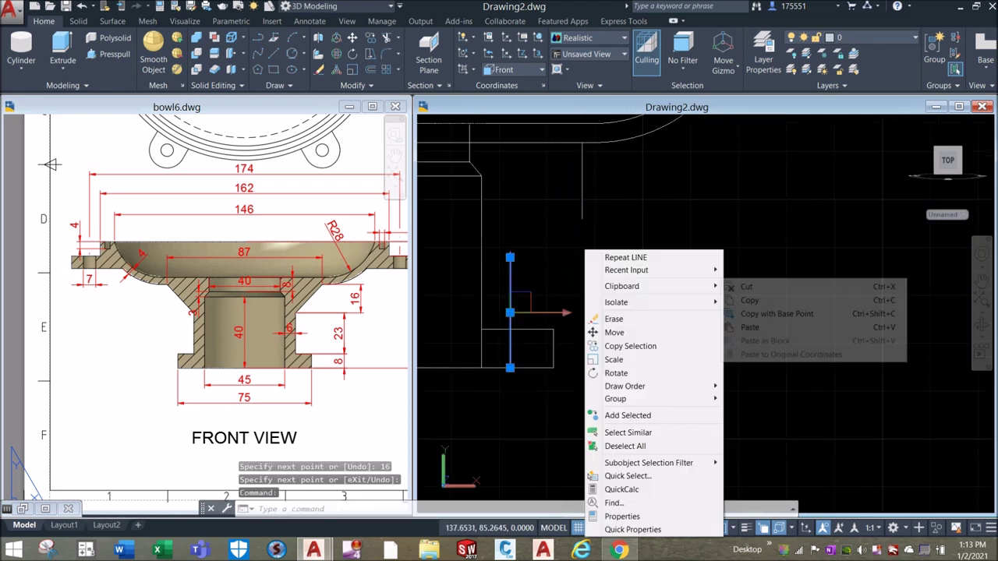
left_click(614, 332)
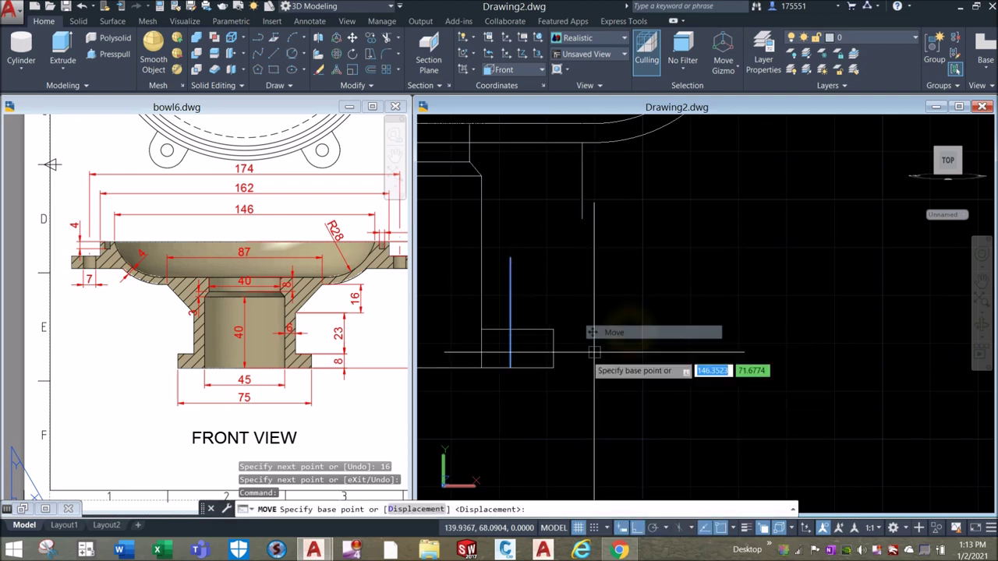
left_click(509, 370)
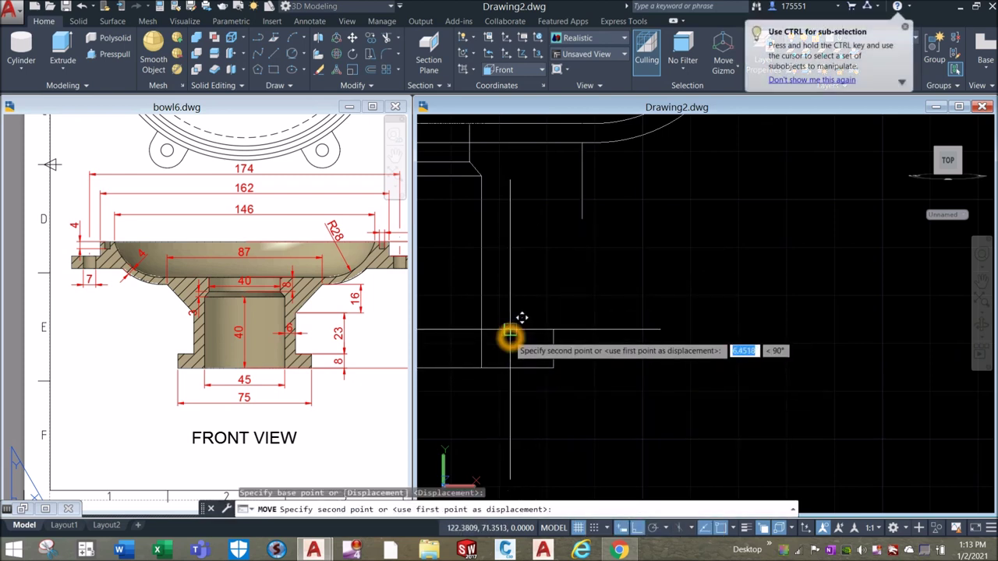
left_click(557, 315)
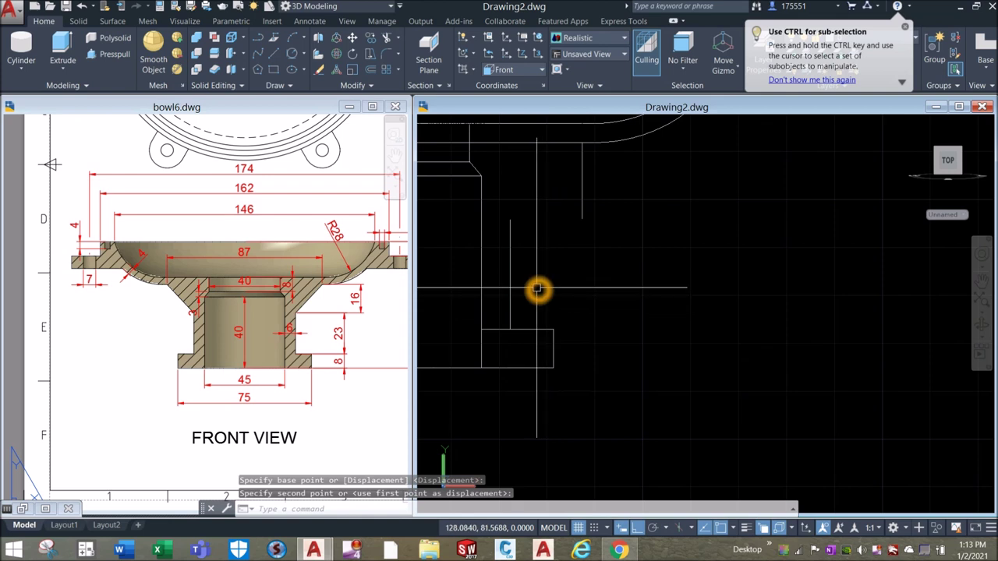
left_click(511, 289)
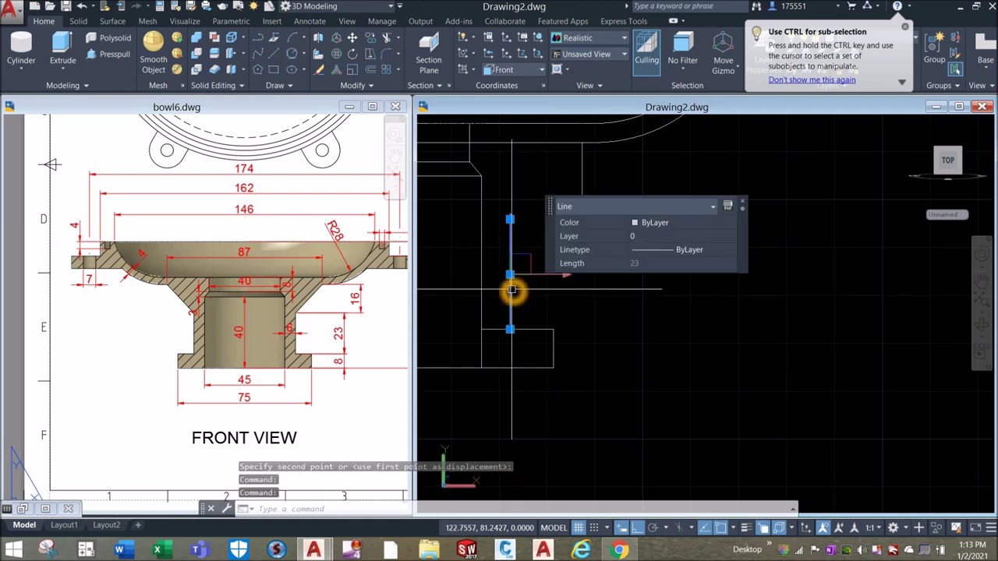
key("Escape")
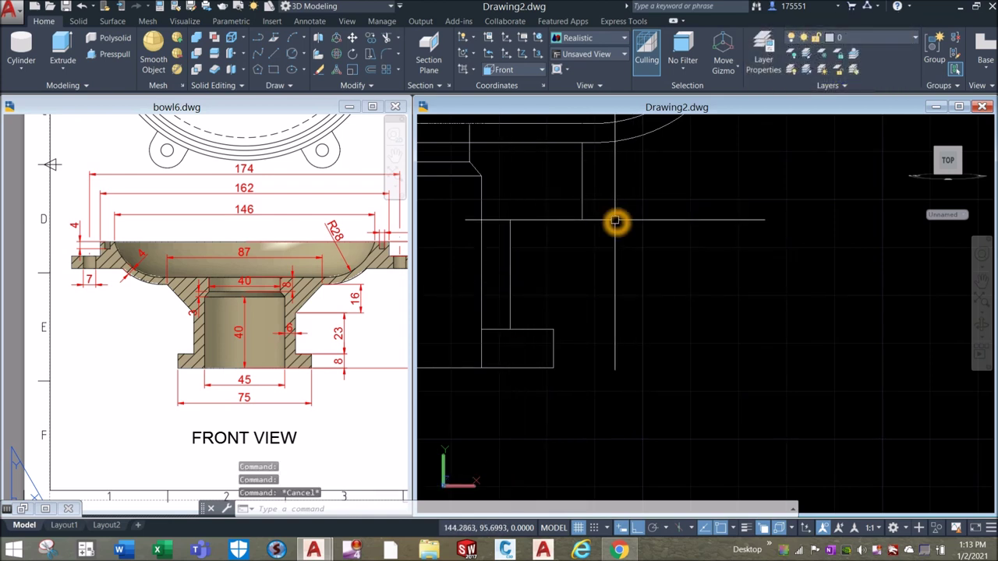
Draw the diagonal edge line up to the upper line
key("Return")
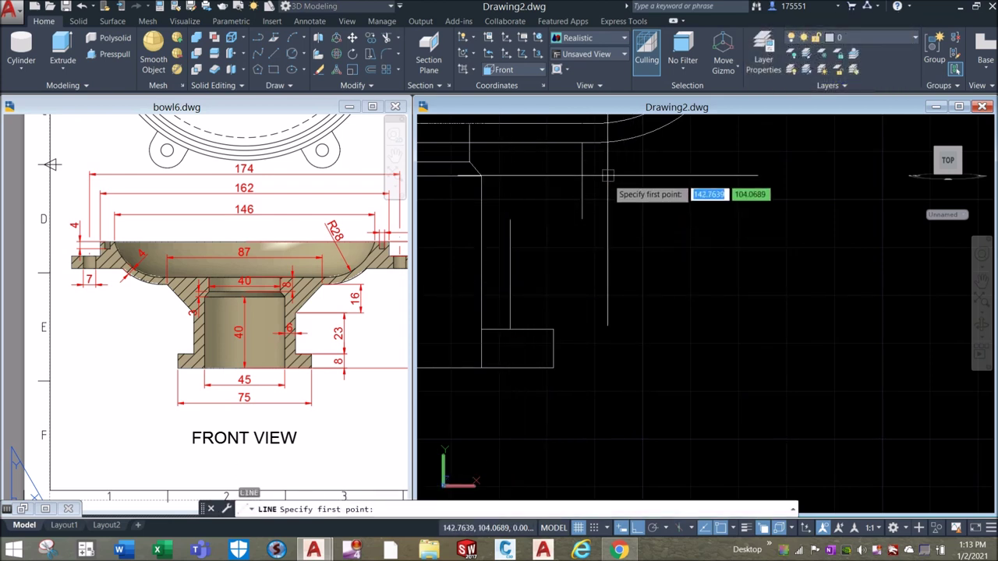
left_click(511, 220)
left_click(582, 144)
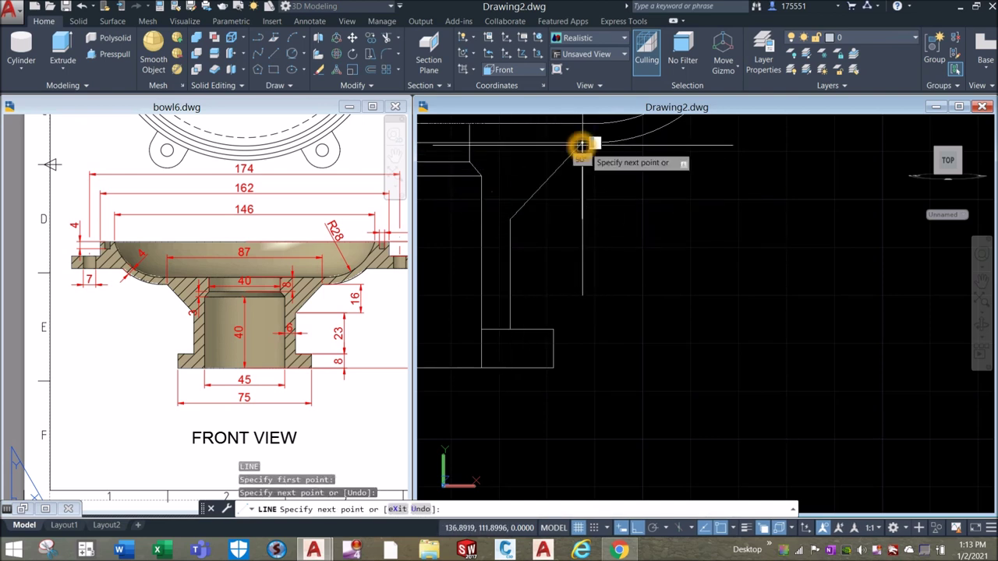
right_click(616, 158)
left_click(635, 165)
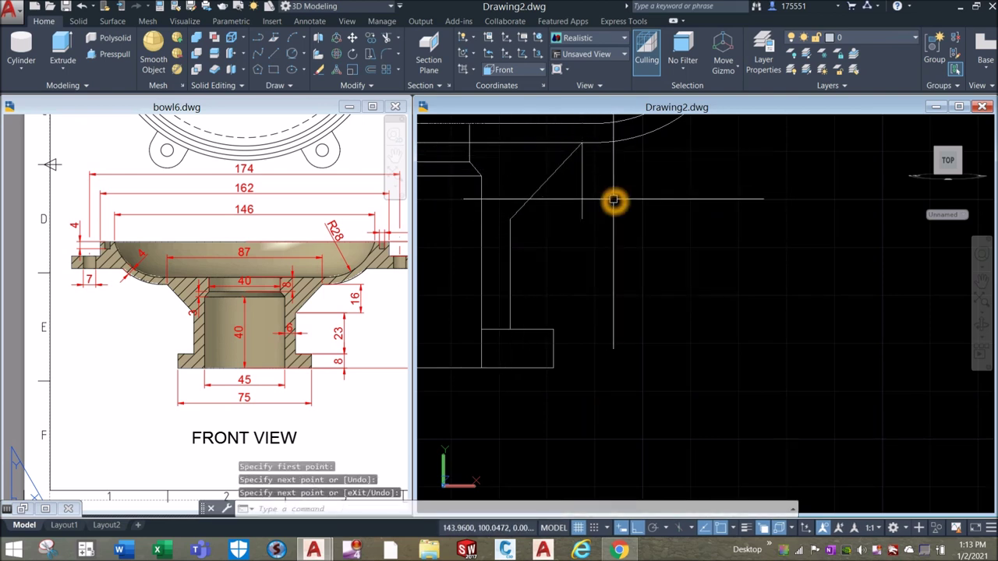
Move the right vertical construction line from its intersection to the new point on the profile
left_click(581, 200)
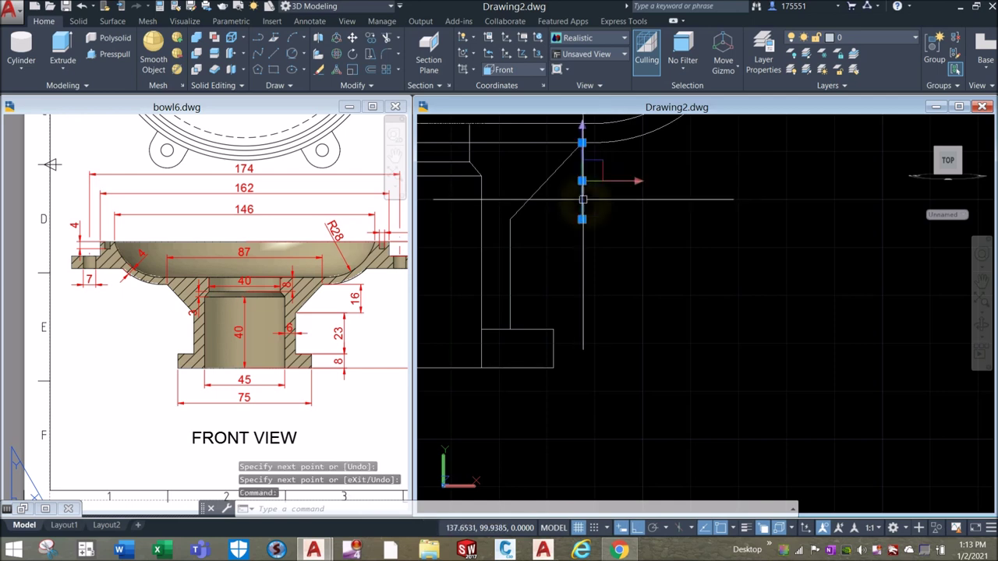
right_click(671, 185)
left_click(701, 270)
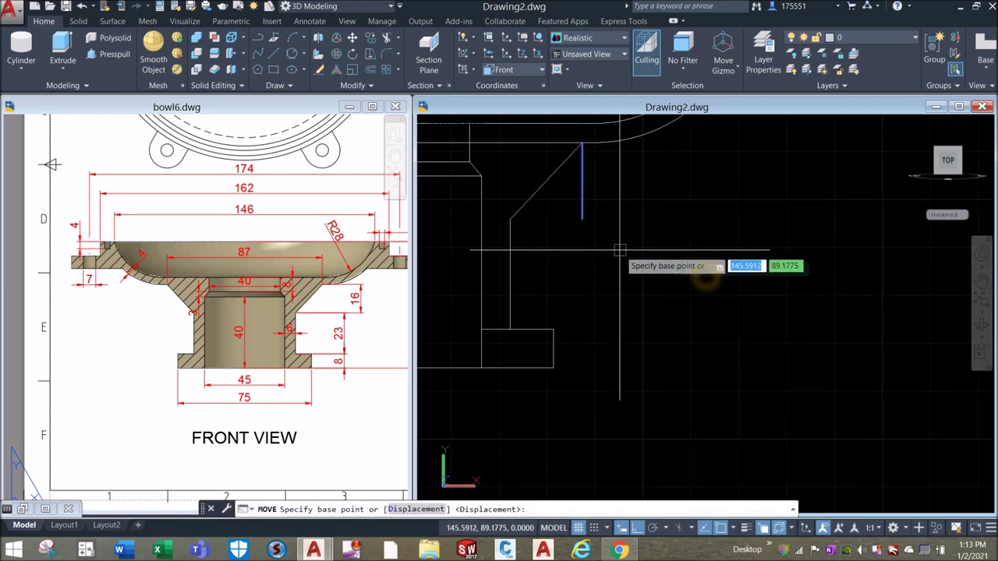
left_click(582, 221)
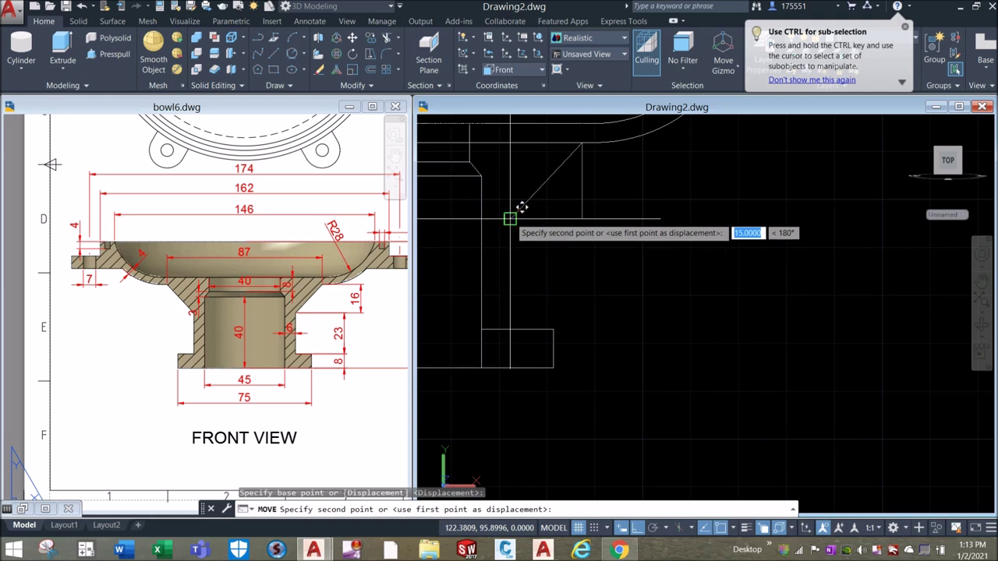
left_click(504, 185)
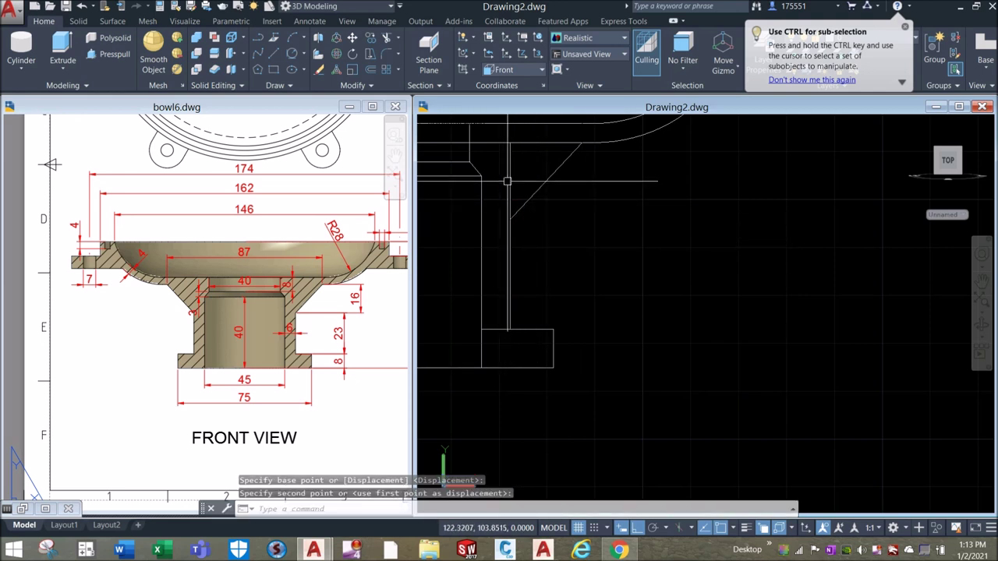
Erase the leftover line from the half-profile
left_click(508, 184)
left_click(510, 181)
key("Escape")
left_click(648, 218)
key("Delete")
scroll(651, 226, "down", 2)
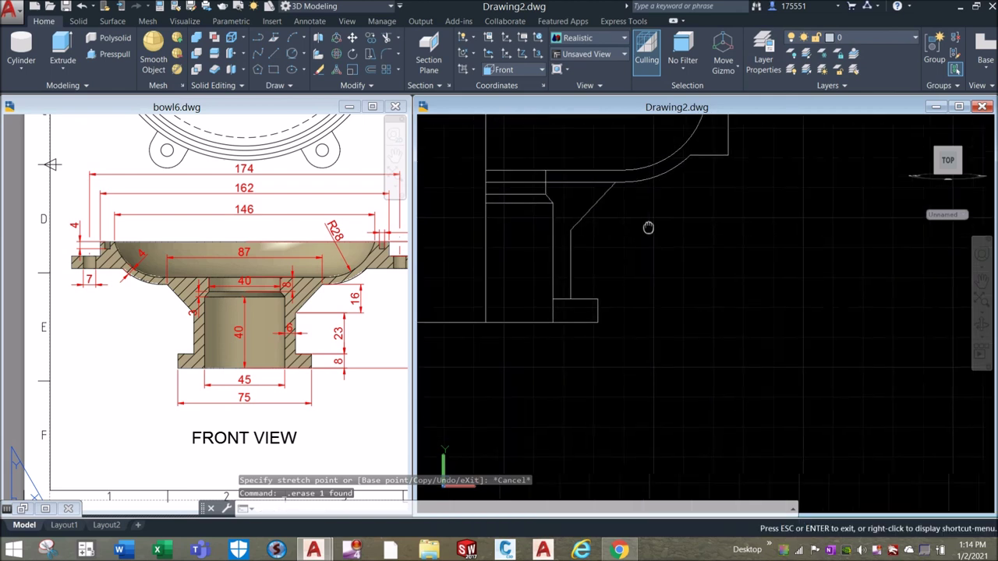
Trim away the short segment at the profile's lower step with TR
type("TR")
key("Return")
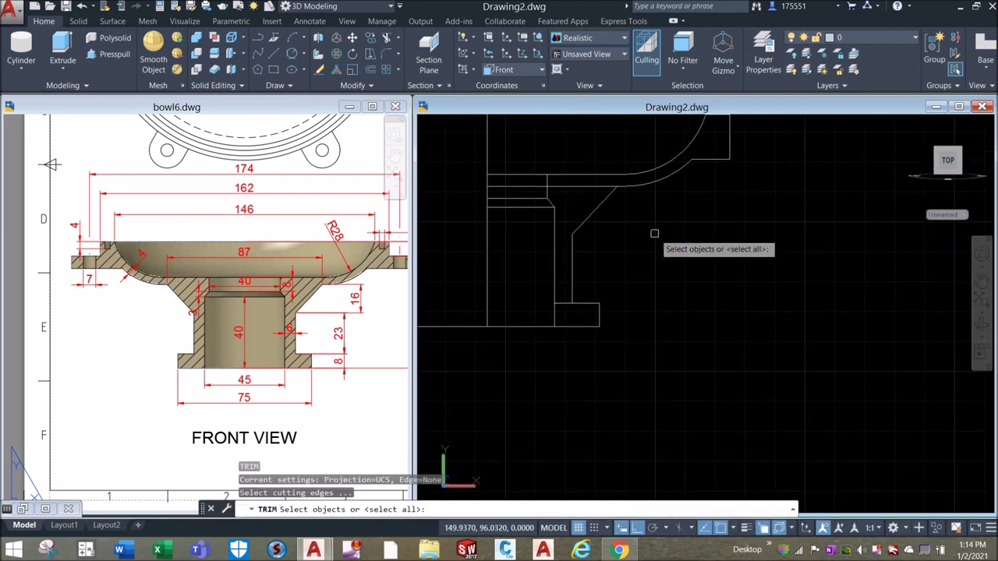
key("Return")
scroll(615, 219, "up", 2)
left_click(547, 360)
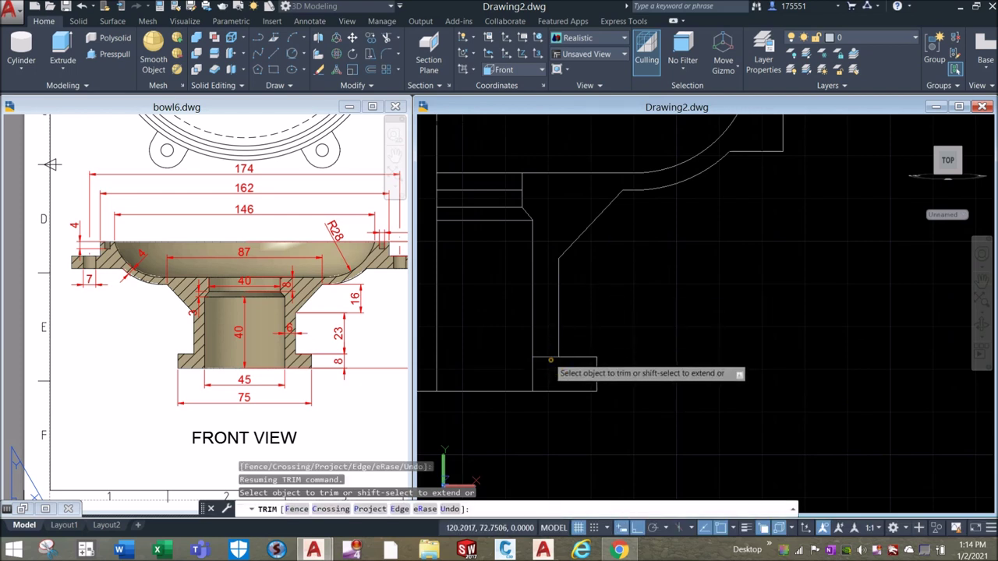
mouse_move(511, 362)
middle_mouse_down()
mouse_move(499, 346)
mouse_move(554, 390)
middle_mouse_up()
left_click(547, 220)
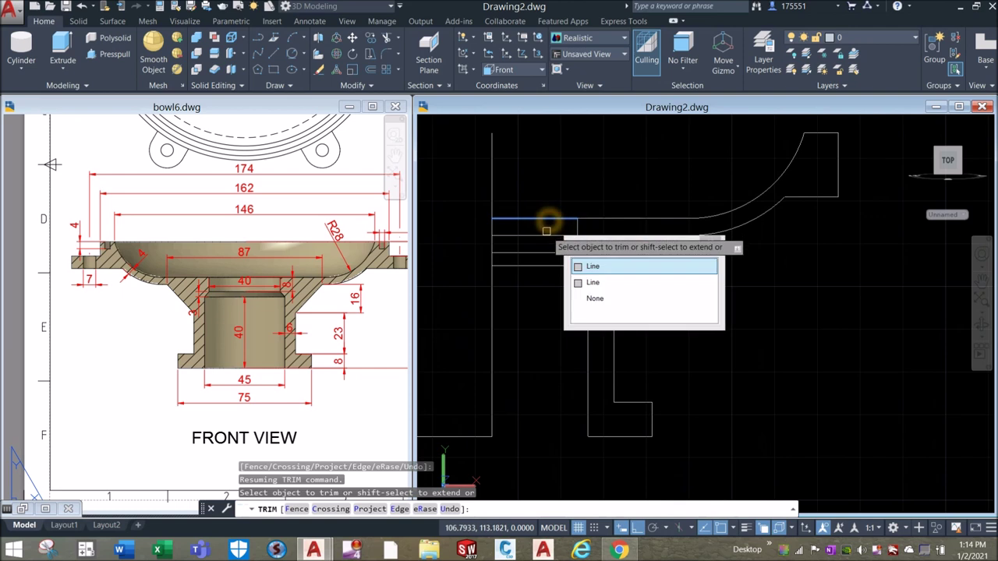
key("Escape")
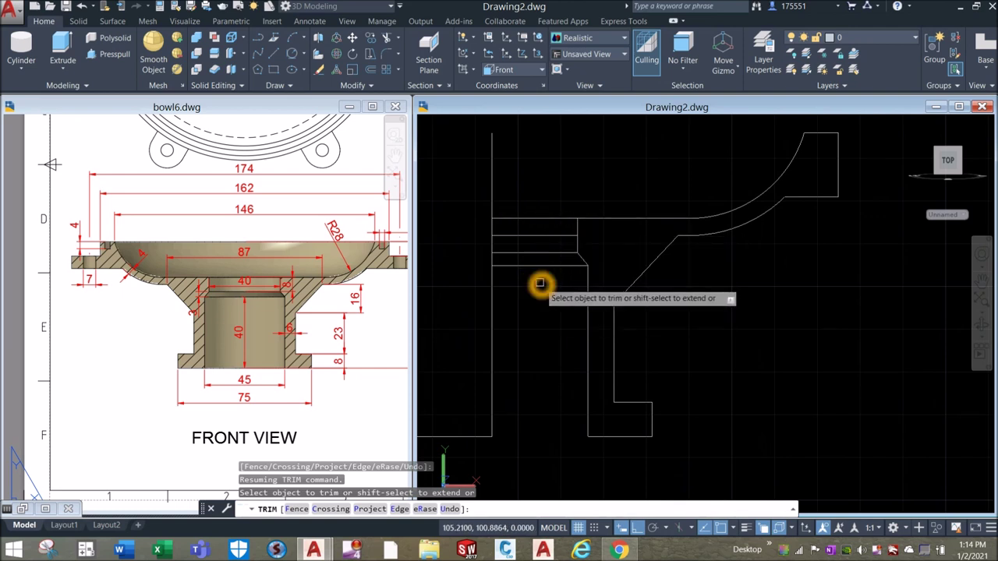
Erase the three short horizontal lines and an overlapping leftover line
left_click(542, 281)
left_click(531, 236)
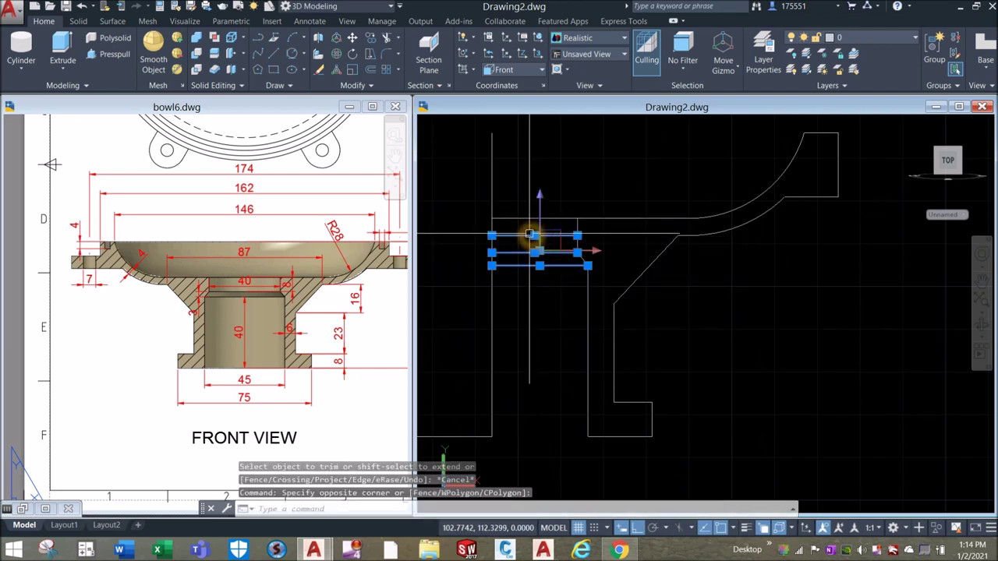
key("Delete")
left_click(548, 221)
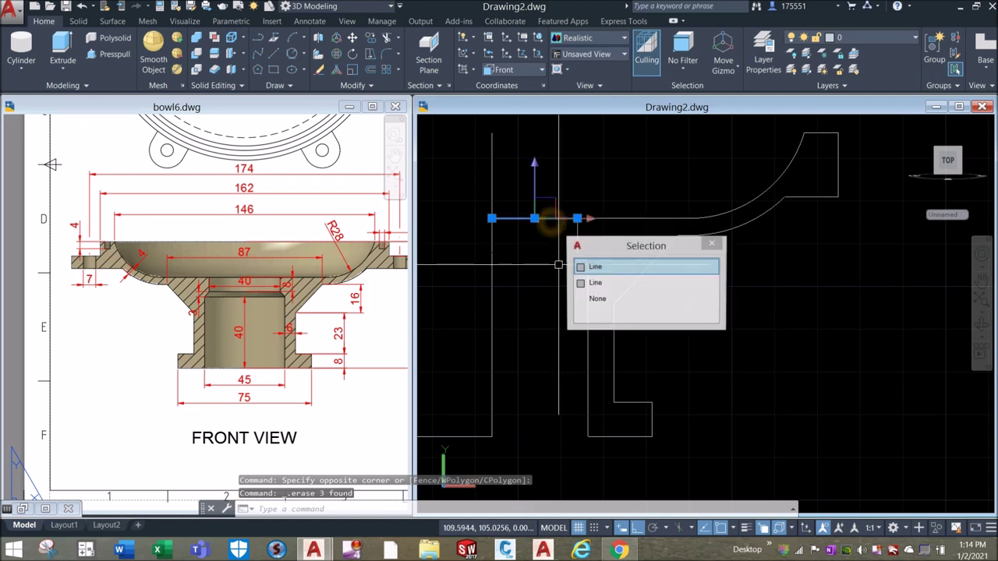
key("Delete")
Trim again and delete the short horizontal construction line at the rim
left_click(549, 219)
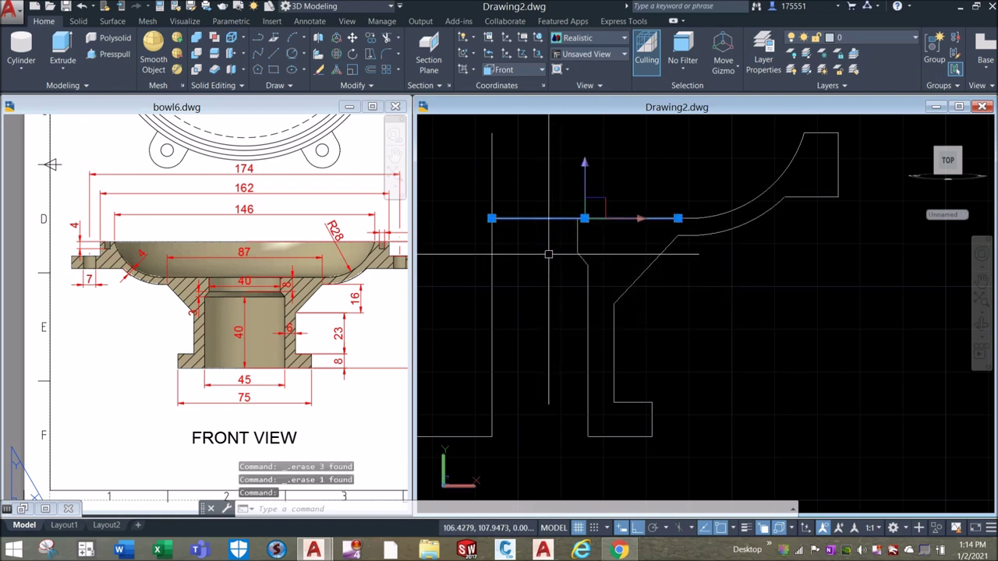
left_click(566, 219)
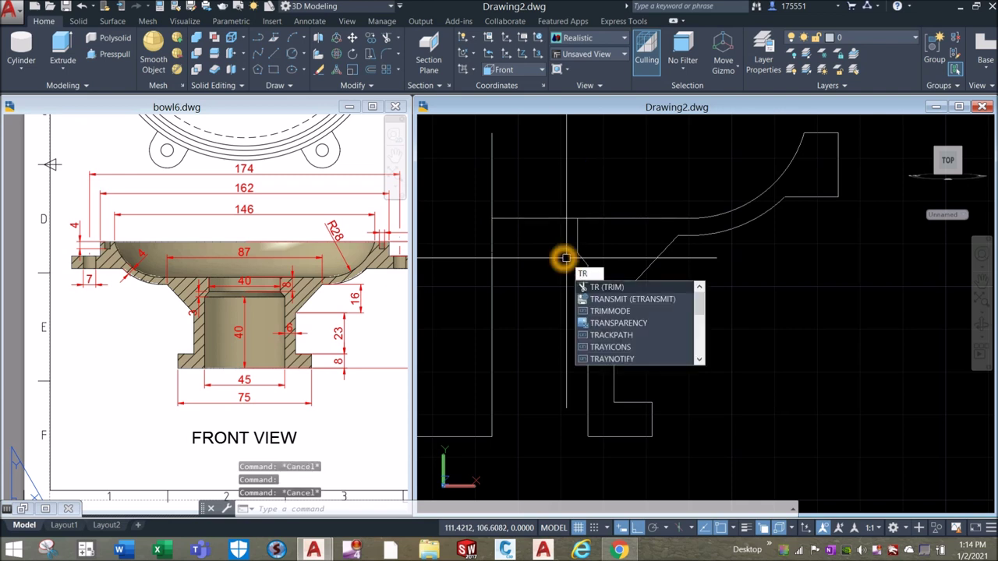
key("Return")
key("Return")
scroll(555, 221, "down", 4)
middle_click_drag(555, 220, 503, 248)
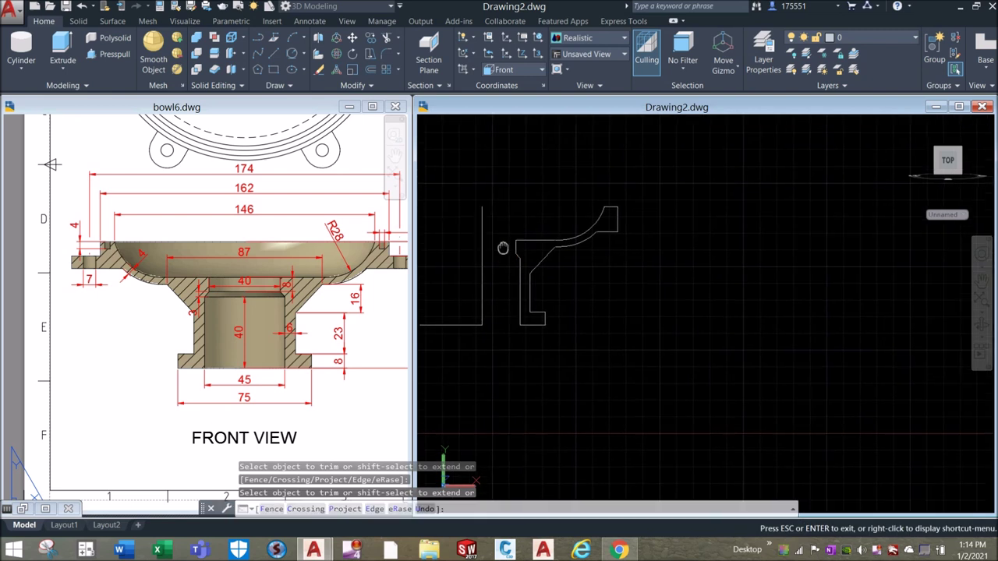
right_click(635, 201)
left_click(655, 211)
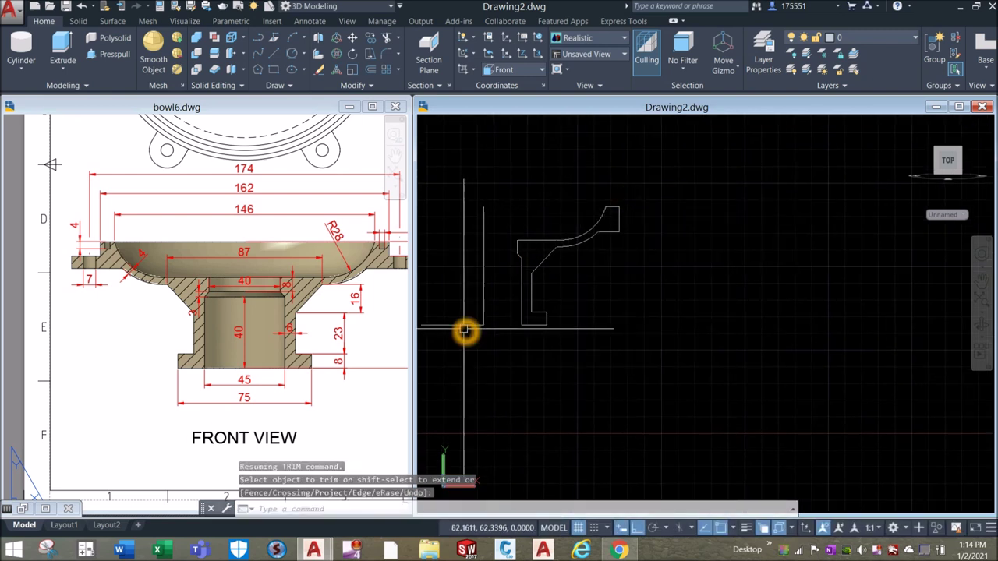
key("Return")
key("Delete")
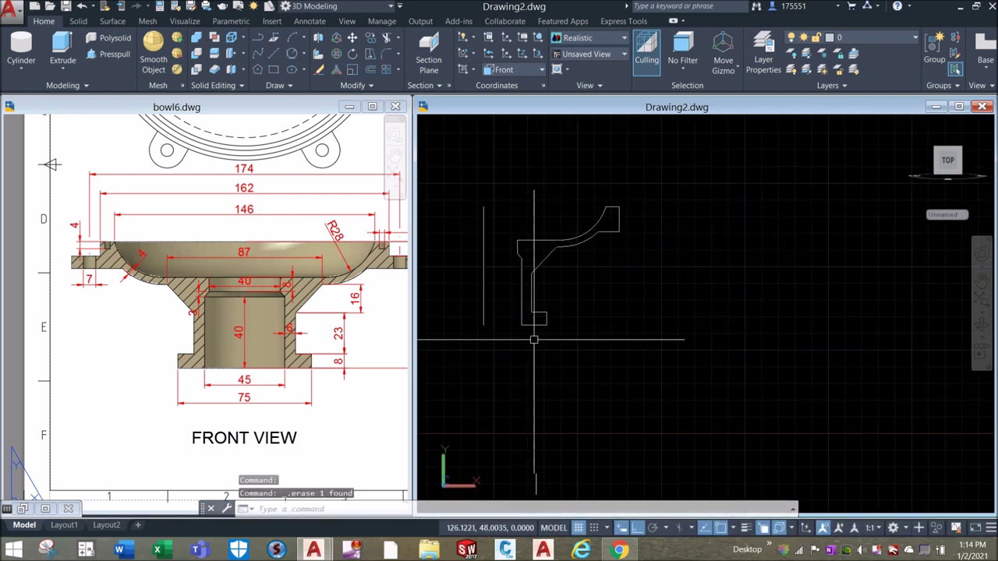
Recentre the profile and switch to the bowl6 reference drawing
middle_click_drag(548, 333, 568, 320)
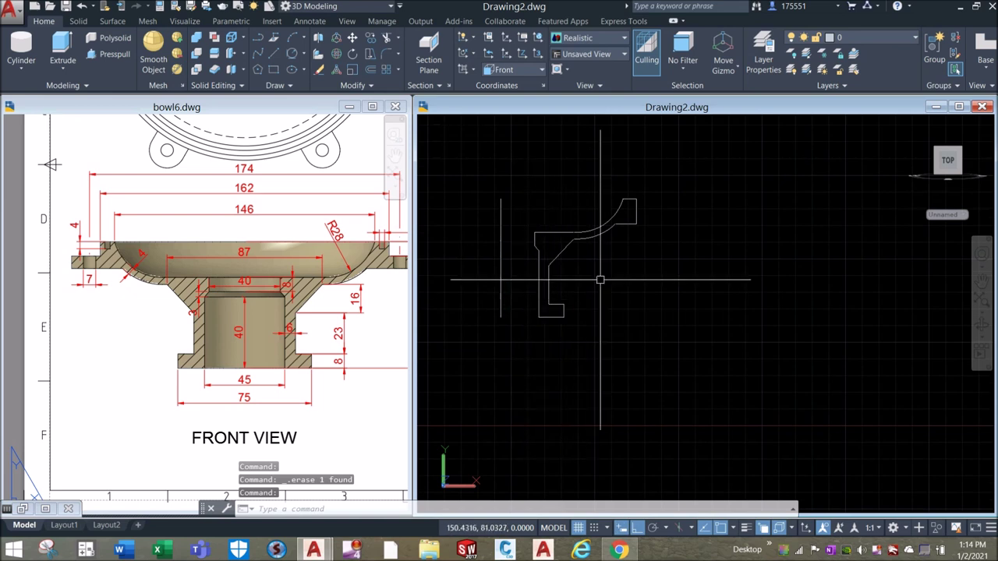
left_click(651, 287)
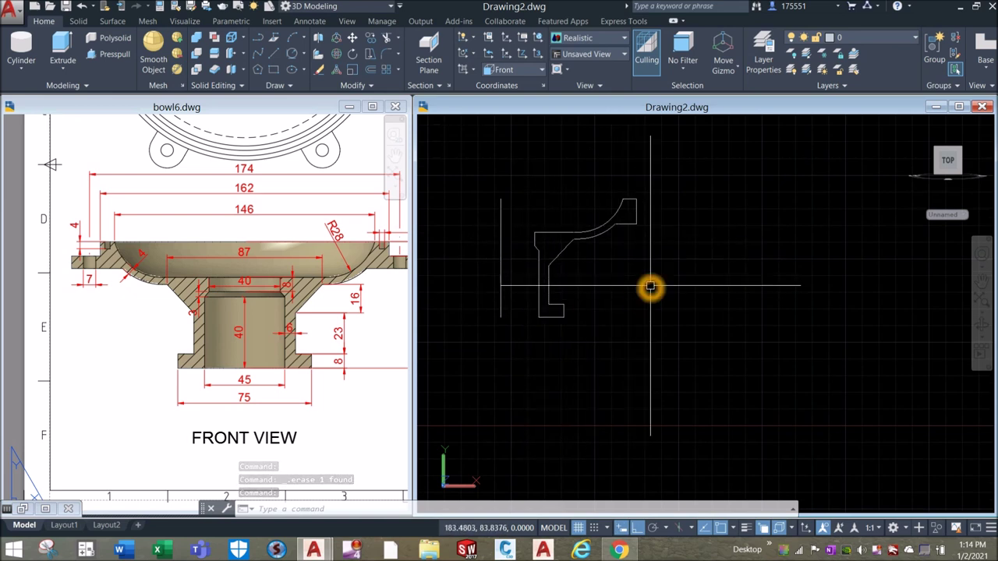
left_click(374, 282)
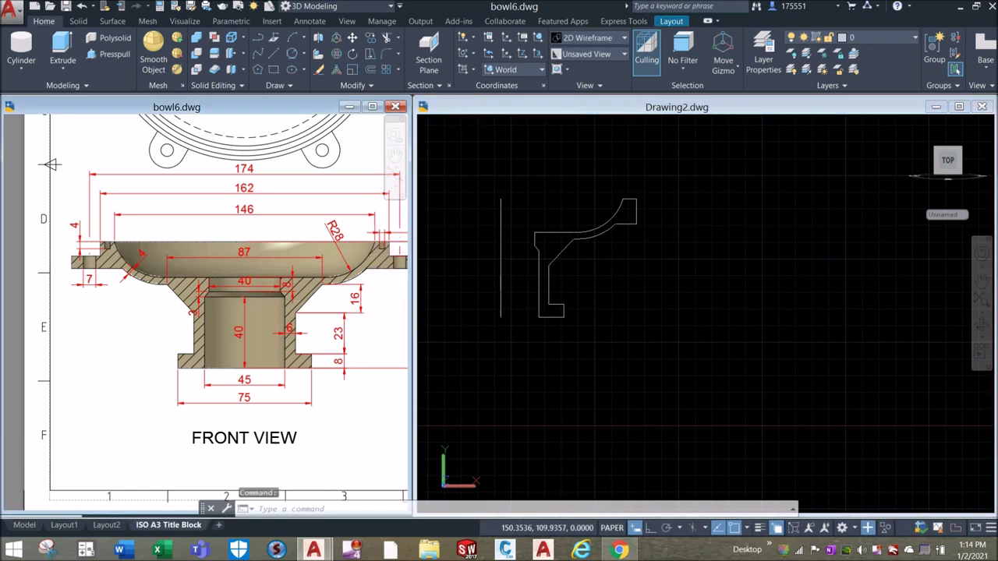
Measure the rim's top edge with DIST, from the arc's top endpoint to the corner: 8 units
scroll(336, 272, "up", 5)
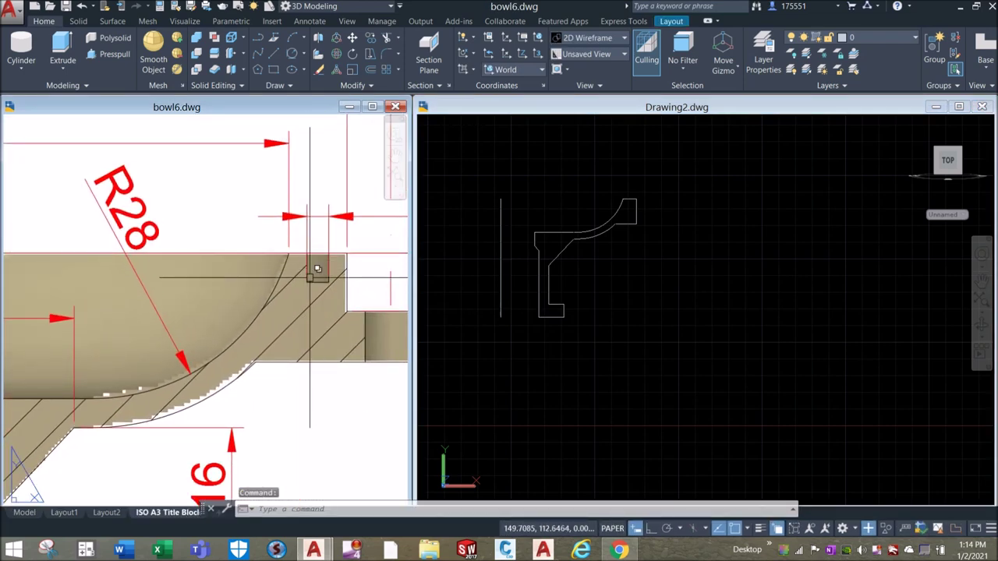
left_click(680, 277)
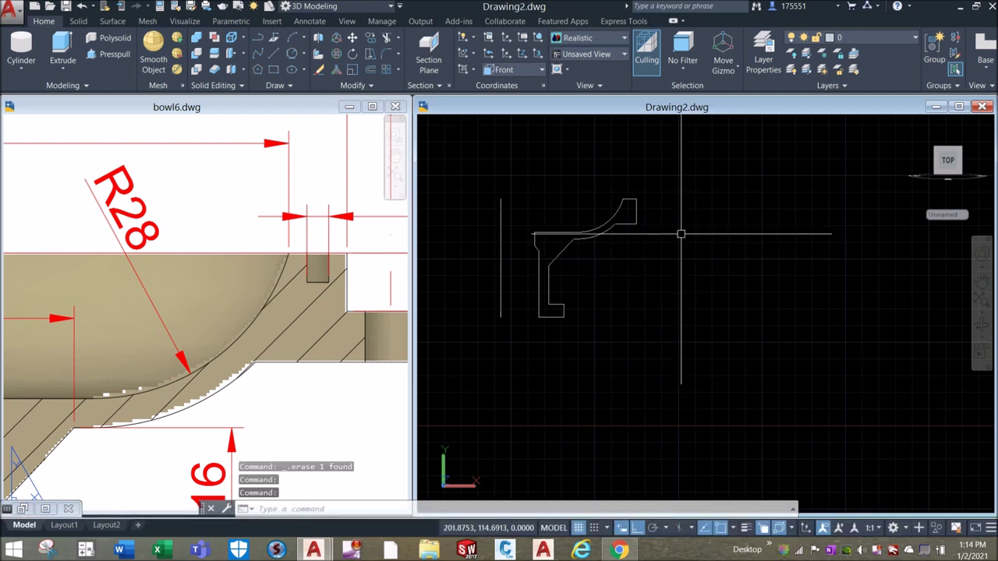
type("DIST")
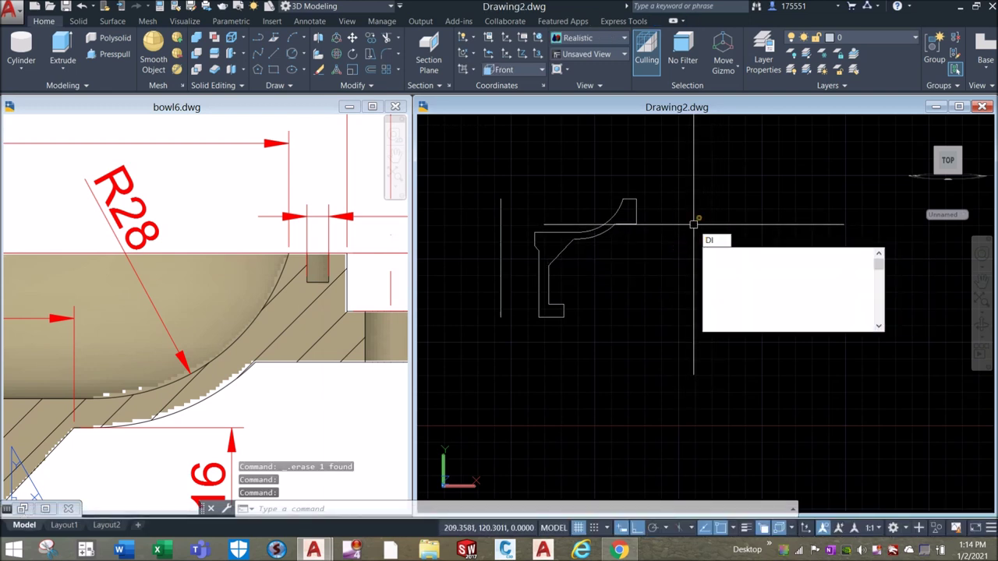
key("Return")
scroll(601, 226, "up", 3)
left_click(598, 233)
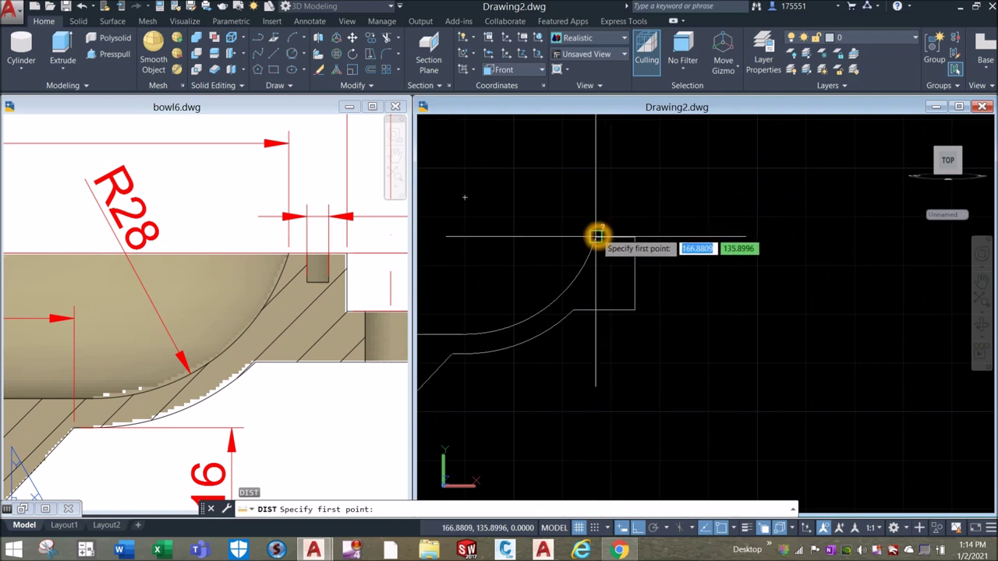
left_click(636, 236)
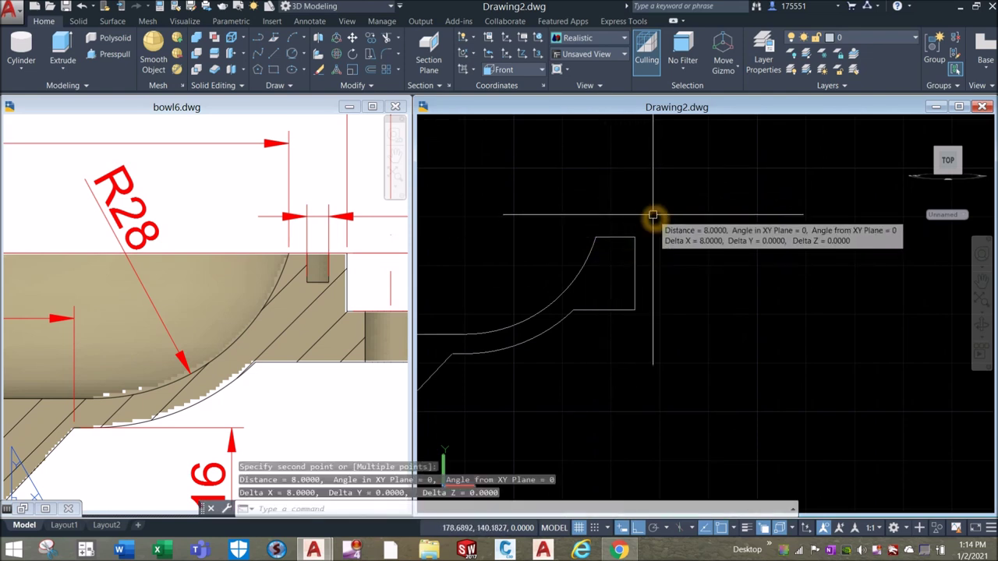
key("Escape")
Recheck the bowl6 reference, then return to Drawing2 and start a line
left_click(323, 325)
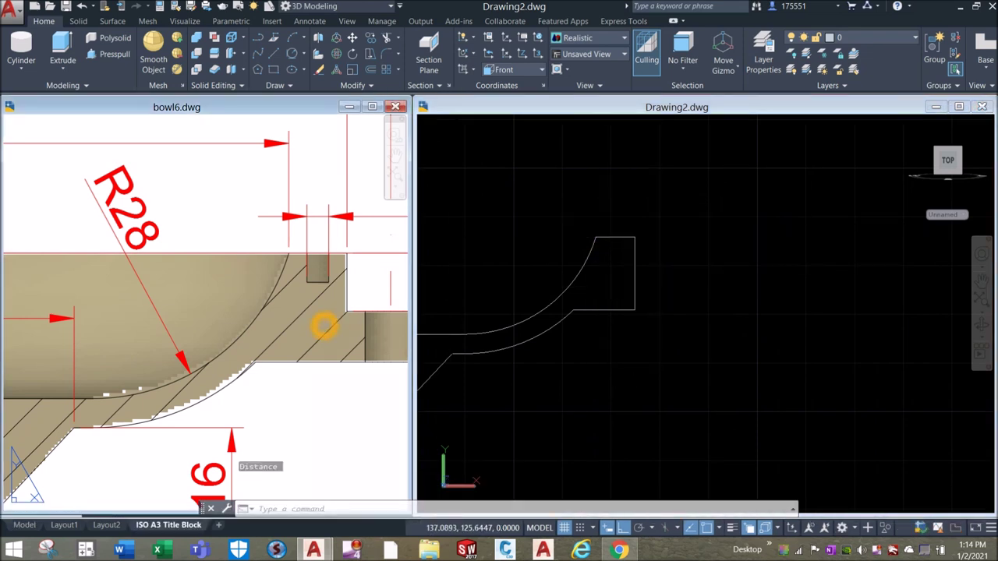
scroll(323, 325, "down", 5)
scroll(289, 312, "up", 4)
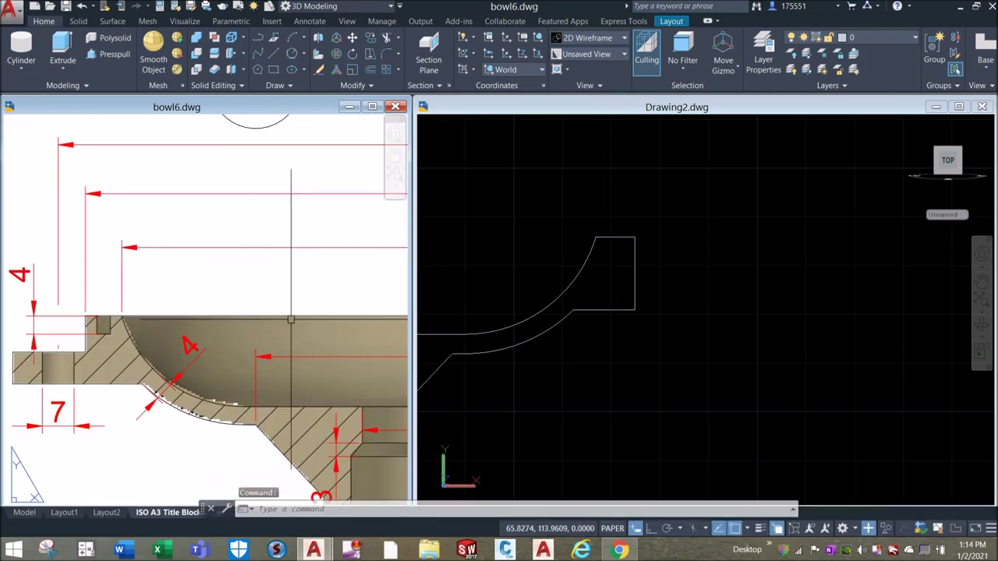
left_click(660, 243)
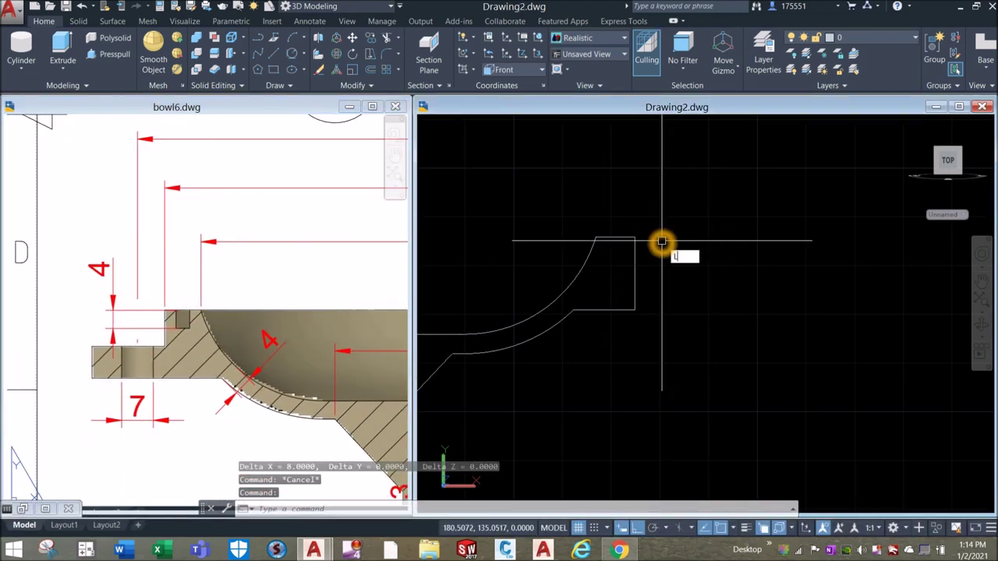
type("l")
key("Return")
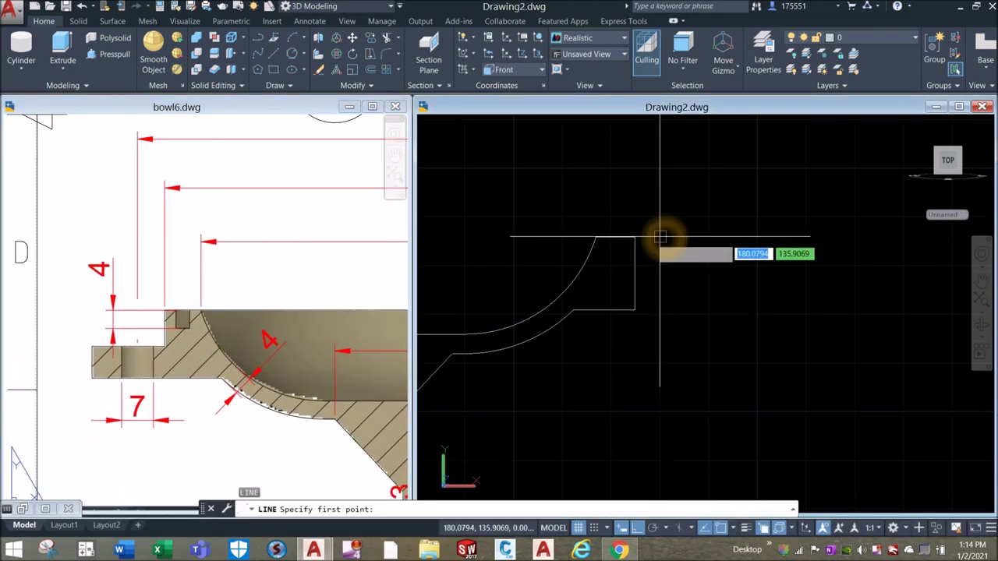
Draw a 4-unit vertical centre line down from the rim top's midpoint
left_click(616, 237)
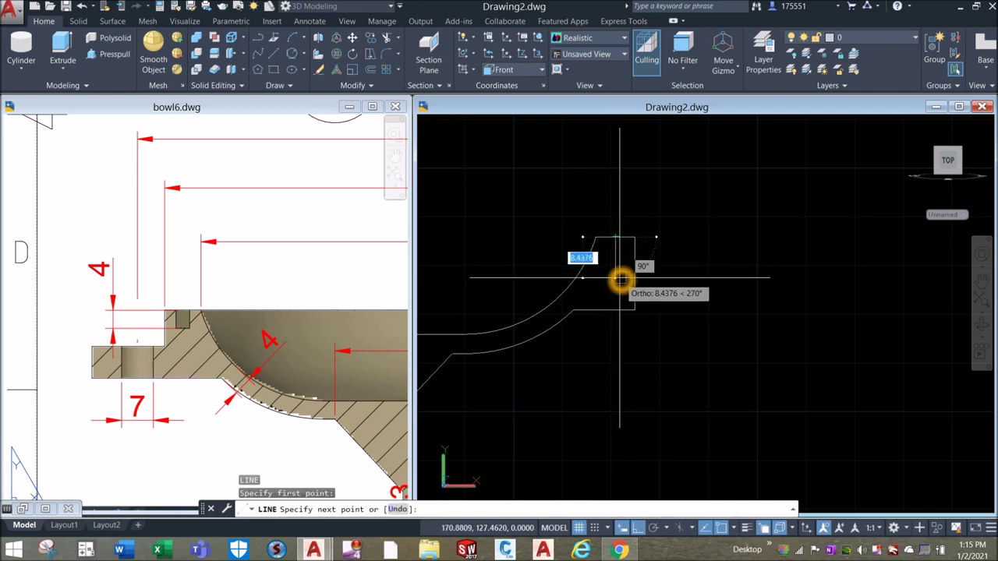
type("4")
key("Return")
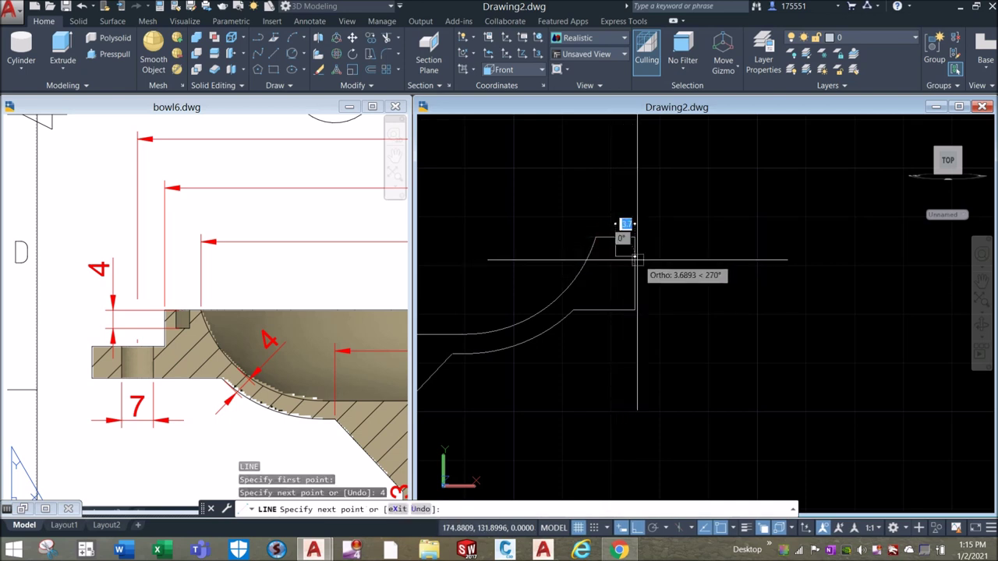
key("Return")
left_click(615, 247)
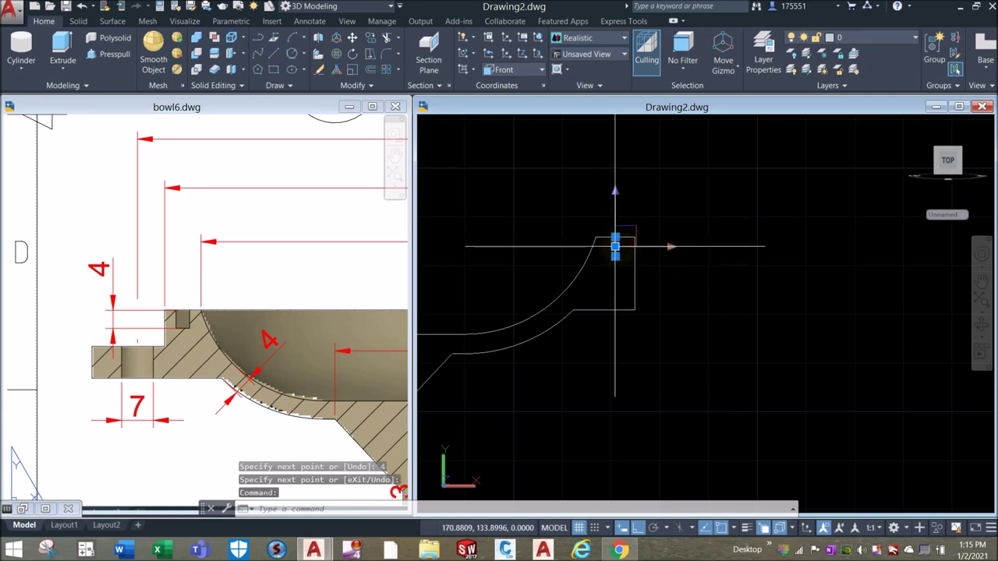
key("Escape")
Offset the centre line 1.5 to both sides to form the groove walls
left_click(258, 320)
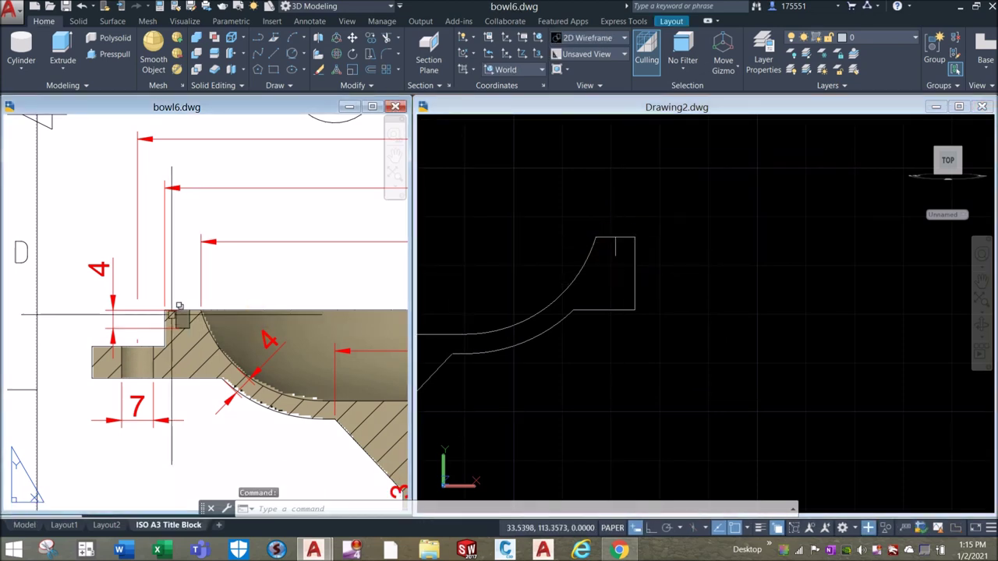
scroll(178, 312, "down", 4)
scroll(329, 320, "up", 6)
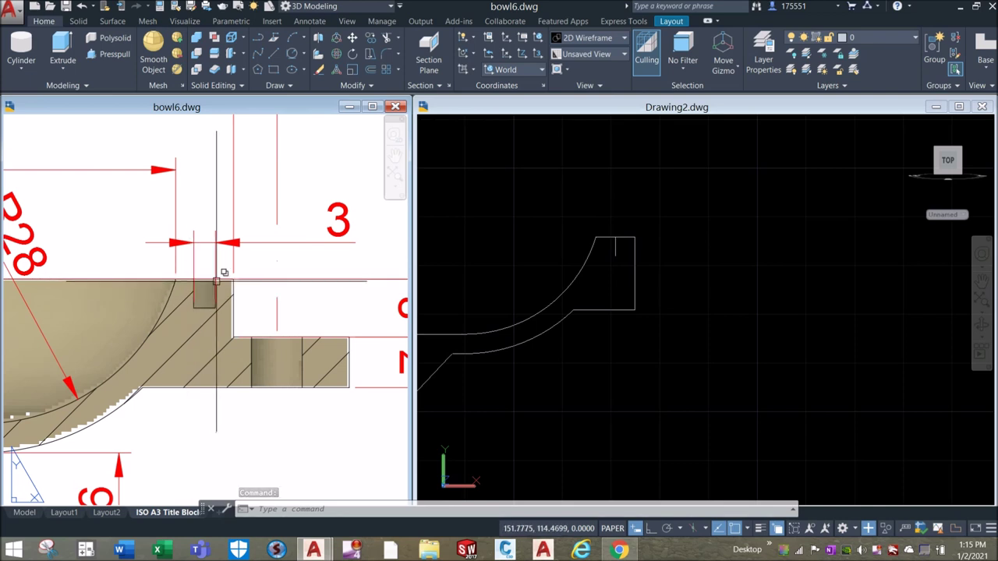
left_click(647, 233)
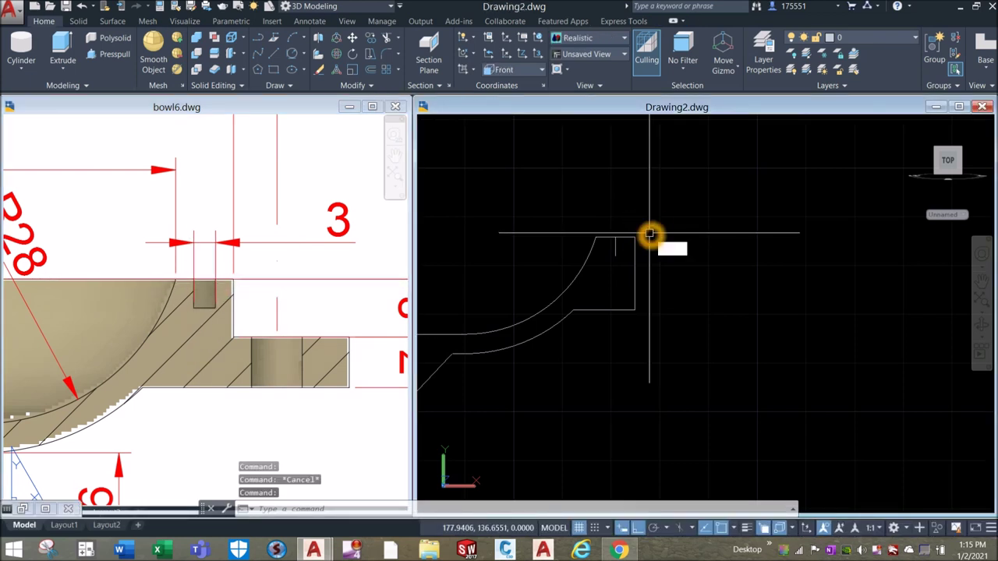
type("o")
key("Return")
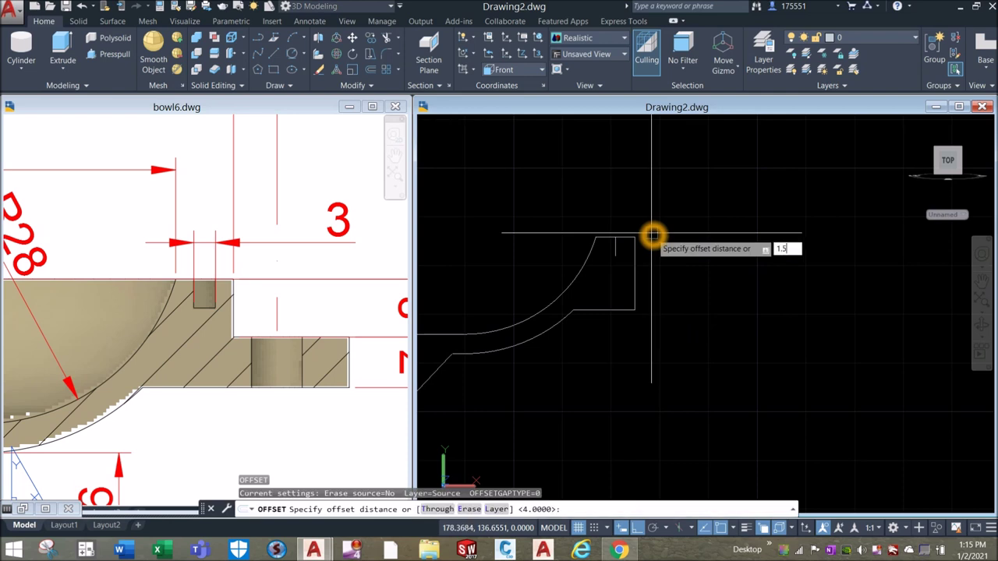
key("Return")
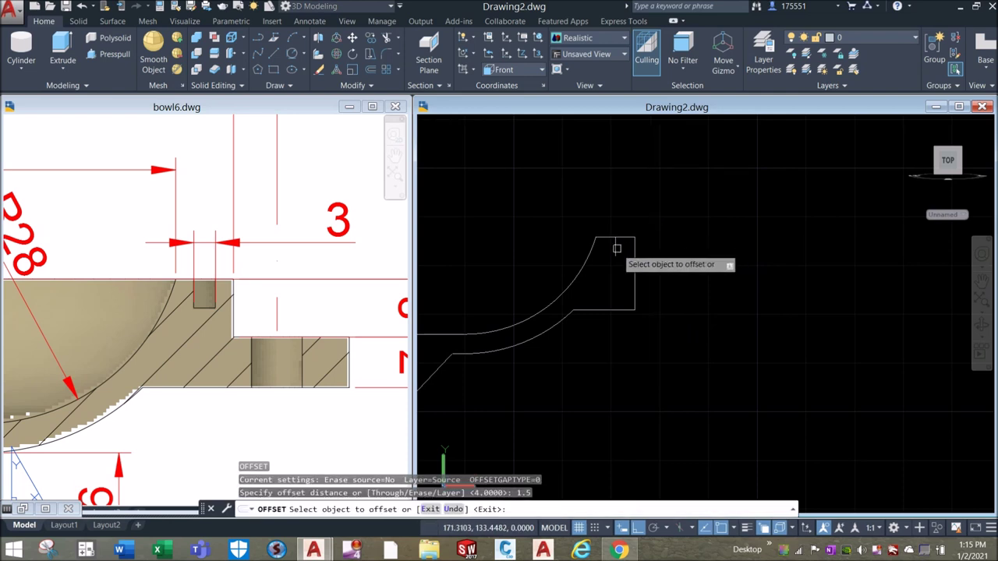
left_click(616, 248)
scroll(620, 250, "up", 3)
left_click(592, 247)
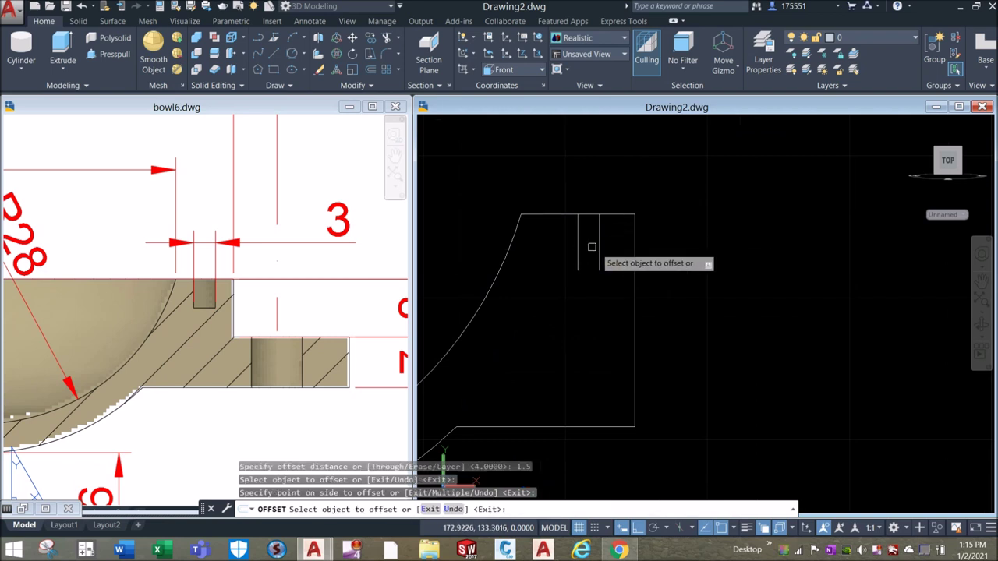
left_click(578, 237)
left_click(550, 232)
right_click(624, 182)
left_click(644, 194)
Draw a line joining the bottoms of the two groove walls
key("Return")
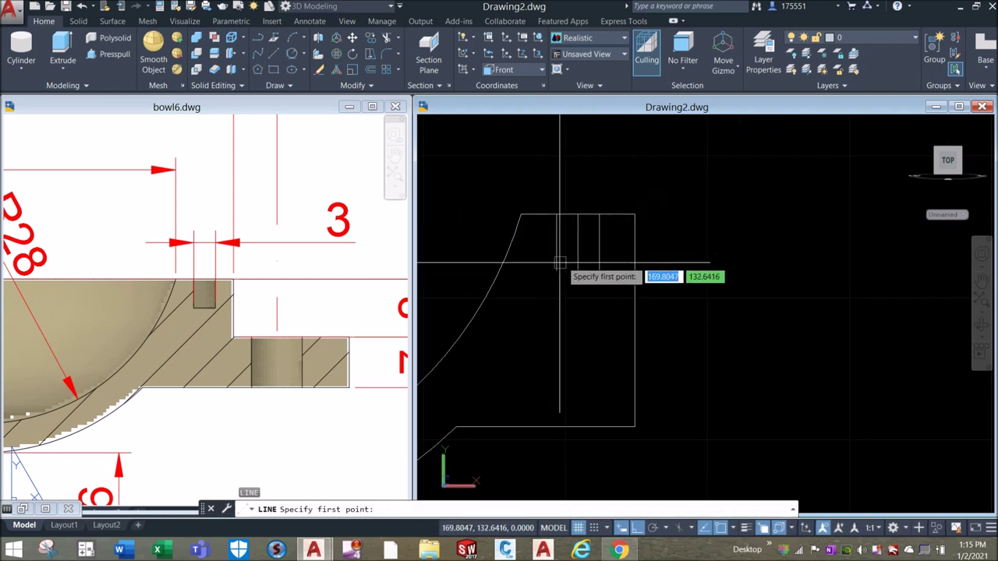
left_click(557, 271)
right_click(679, 245)
left_click(686, 252)
Erase the old middle centre line
left_click(576, 231)
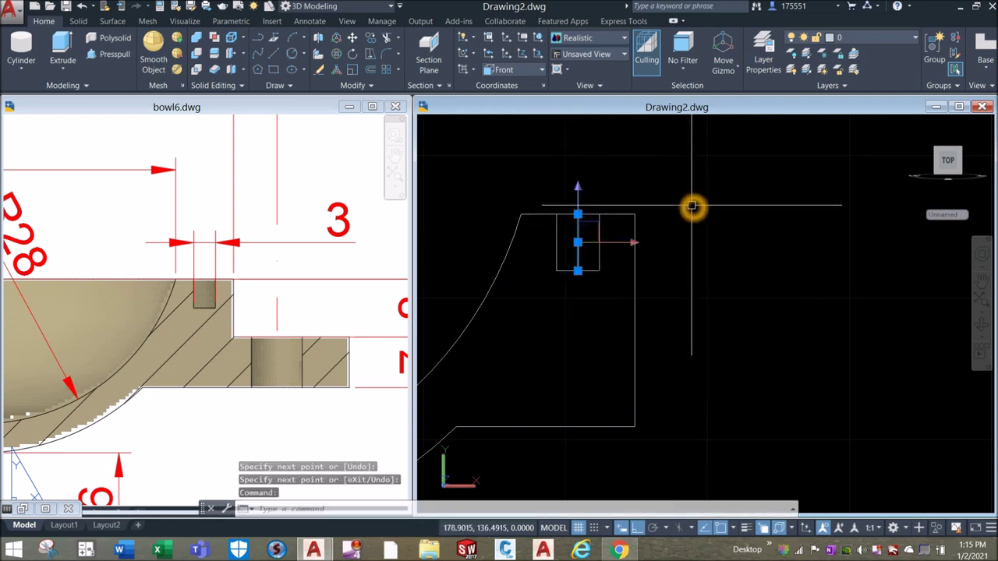
key("Delete")
type("TR")
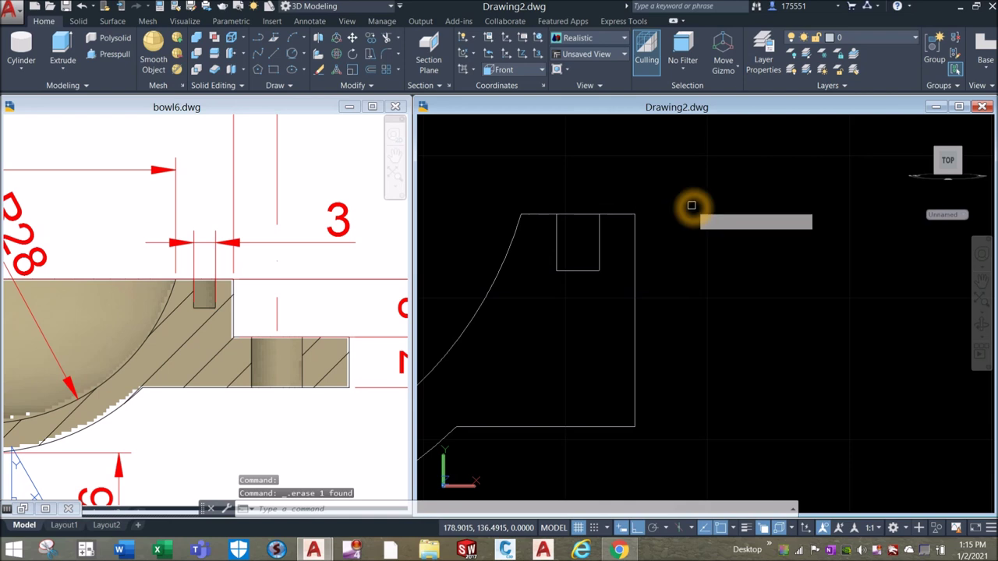
key("Return")
key("Return")
Trim the top edge between the groove walls to open the notch
left_click(581, 211)
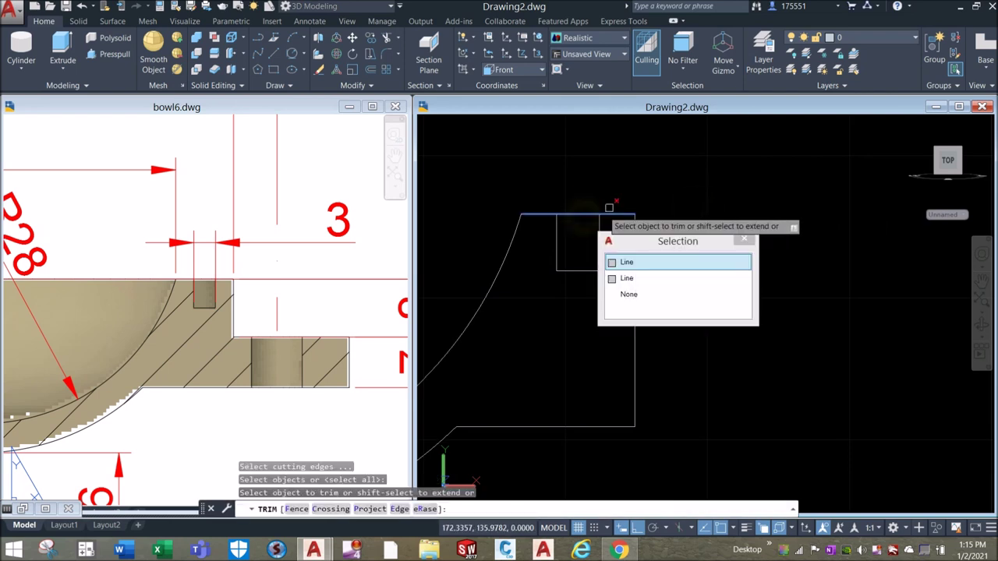
left_click(603, 209)
left_click(593, 209)
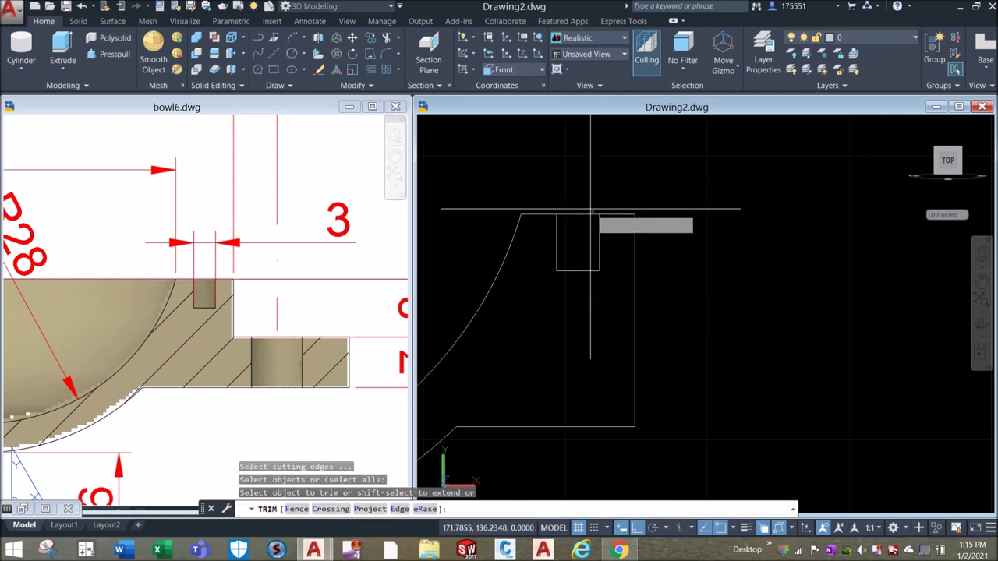
left_click(593, 219)
right_click(620, 191)
left_click(652, 200)
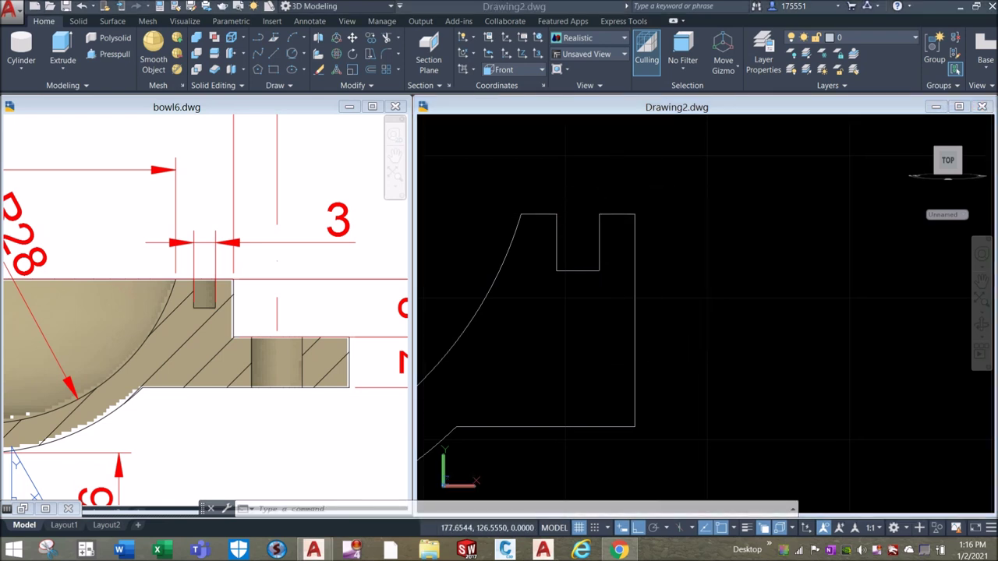
Turn on Ortho and delete the duplicate overlapping top line
left_click(670, 489)
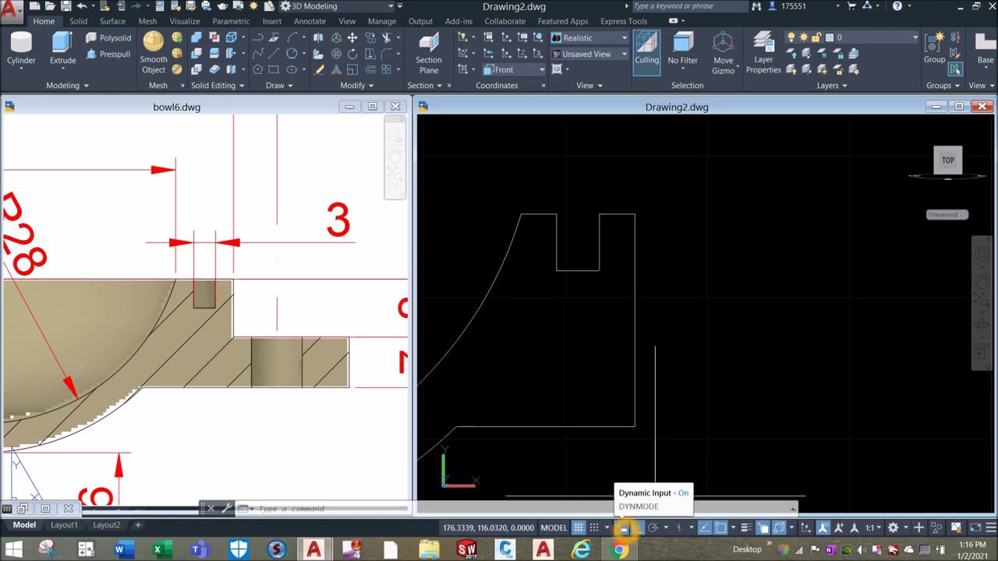
left_click(638, 528)
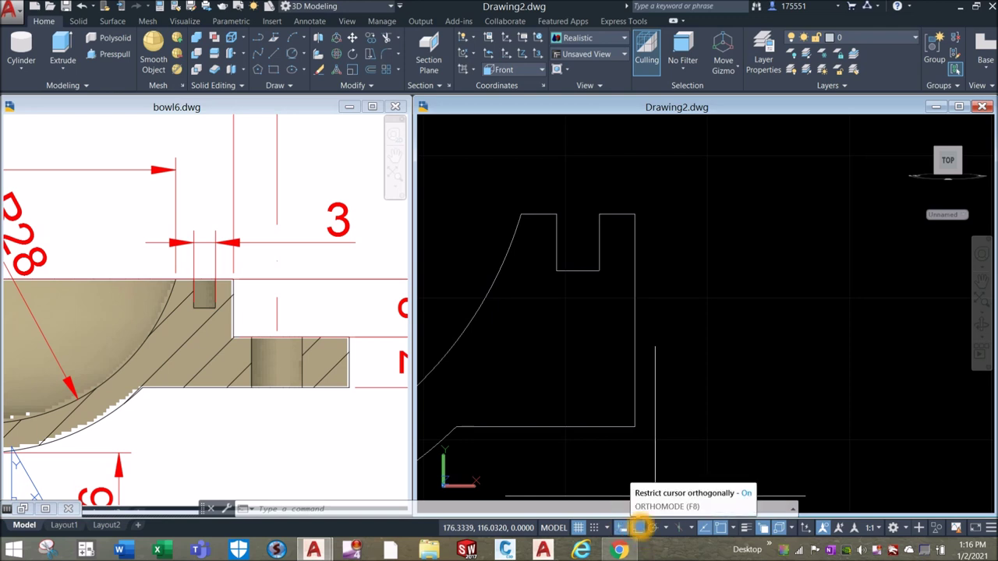
left_click(655, 528)
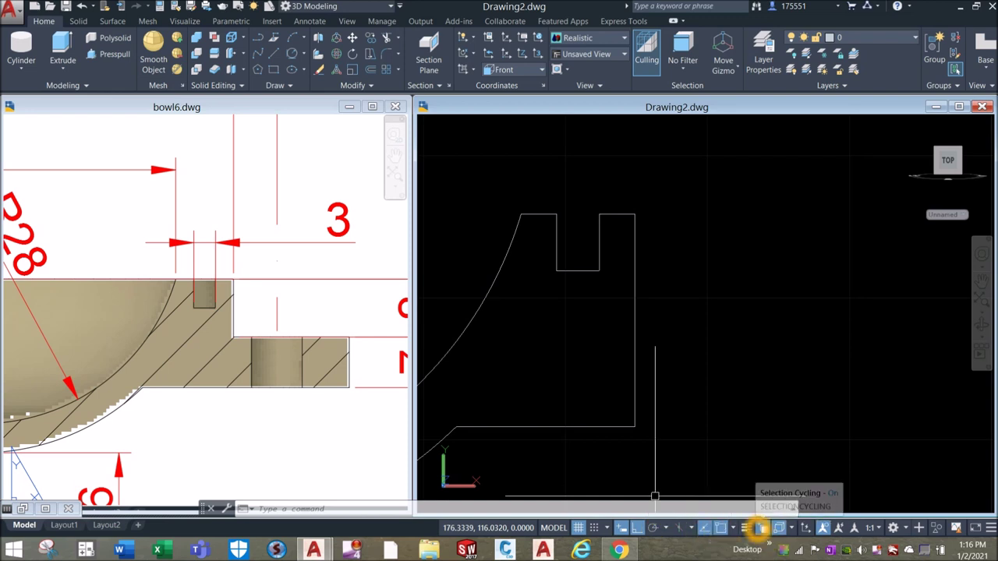
left_click(548, 216)
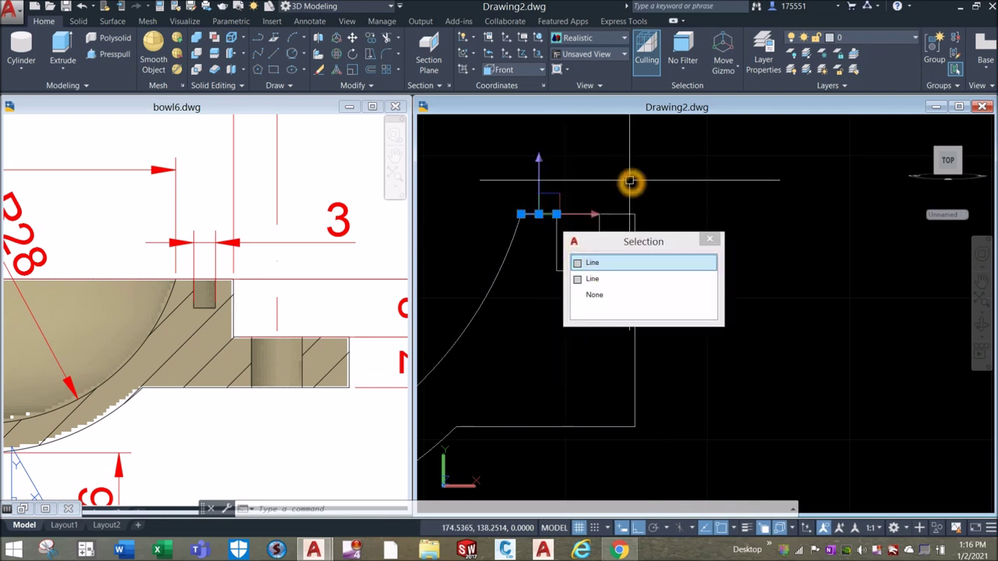
key("Delete")
left_click(624, 215)
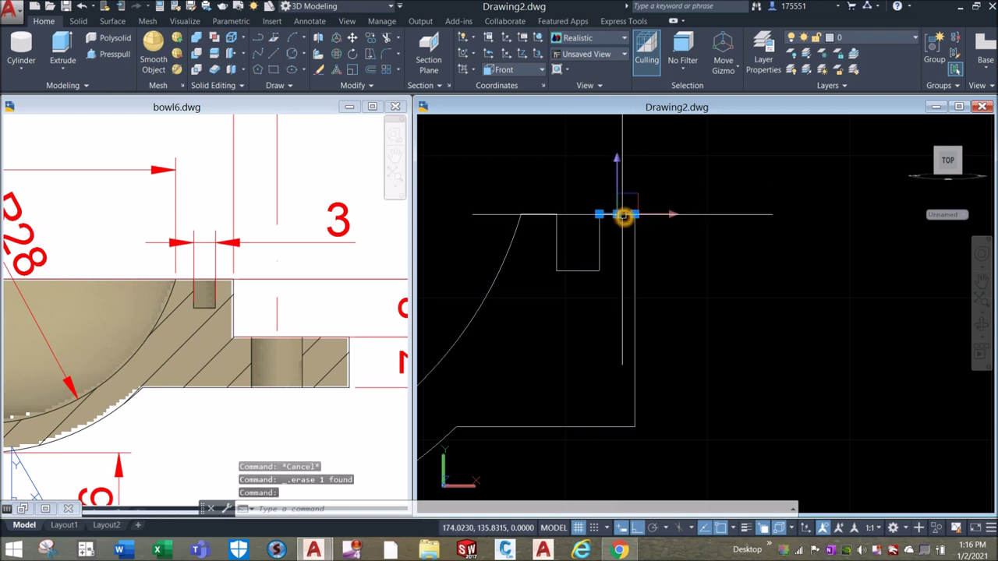
key("Escape")
left_click(561, 244)
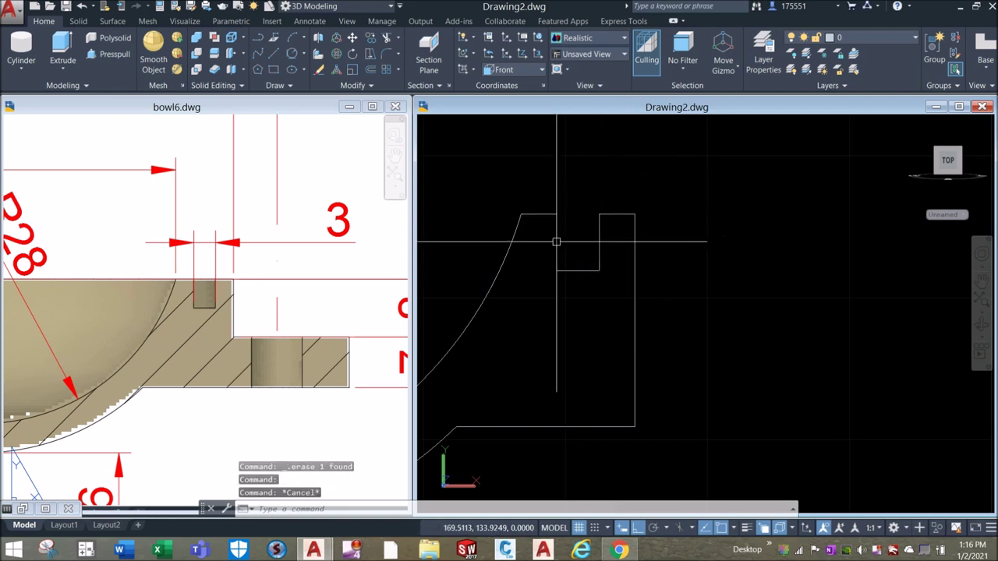
key("Escape")
scroll(628, 196, "down", 5)
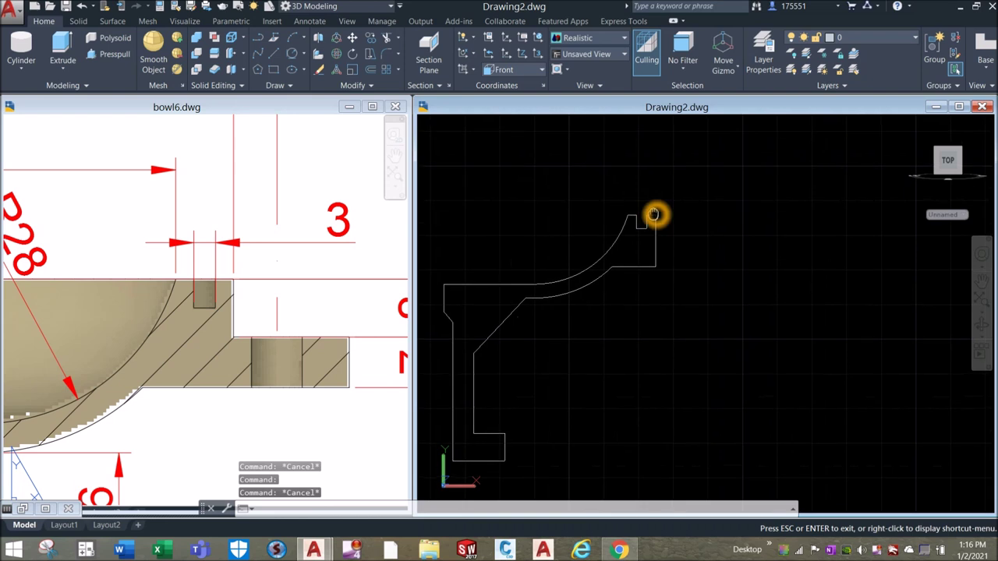
Join all 20 profile objects into one polyline using a window selection
scroll(649, 215, "down", 3)
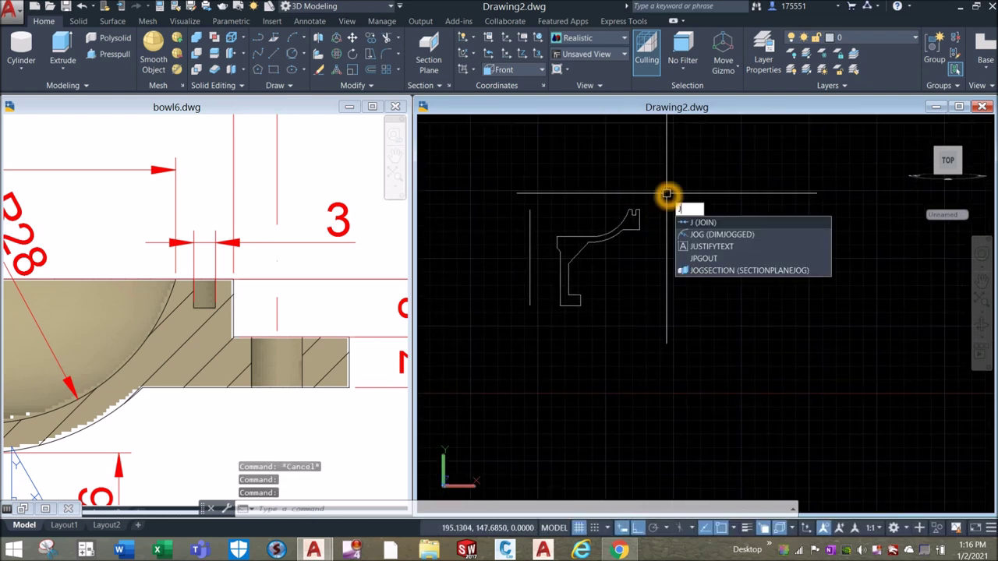
key("Return")
left_click(553, 174)
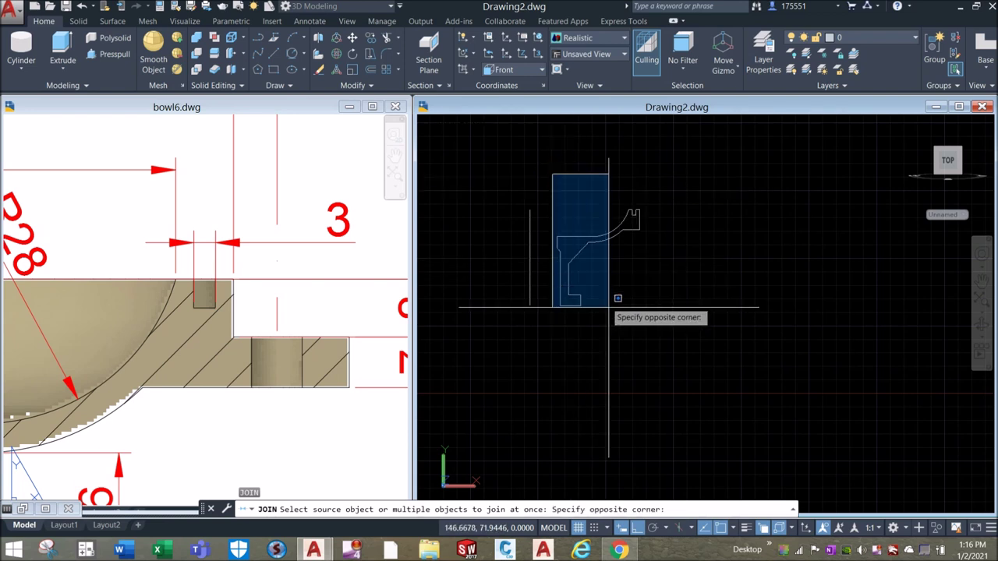
left_click(660, 343)
key("Return")
scroll(570, 250, "up", 3)
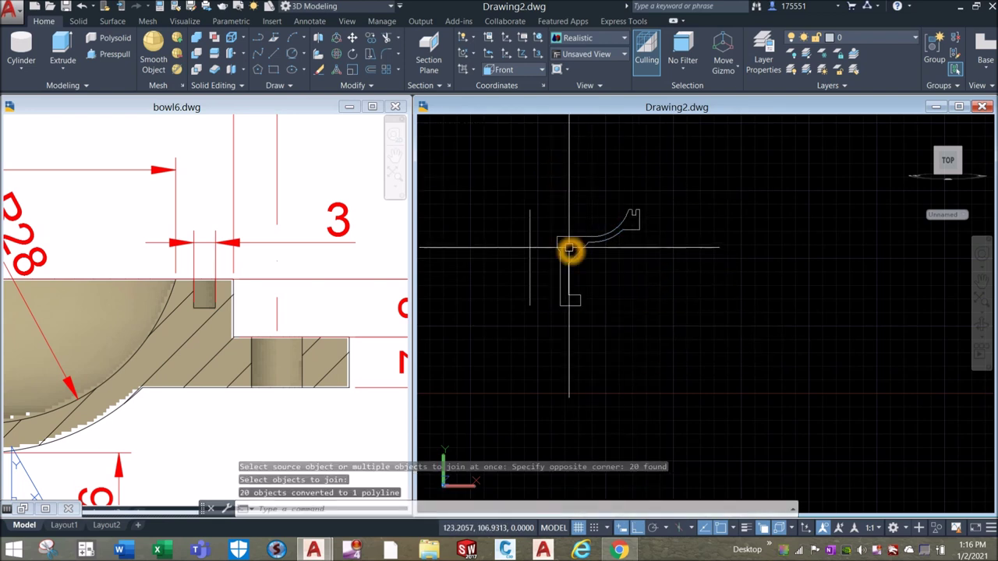
middle_click_drag(581, 241, 584, 251)
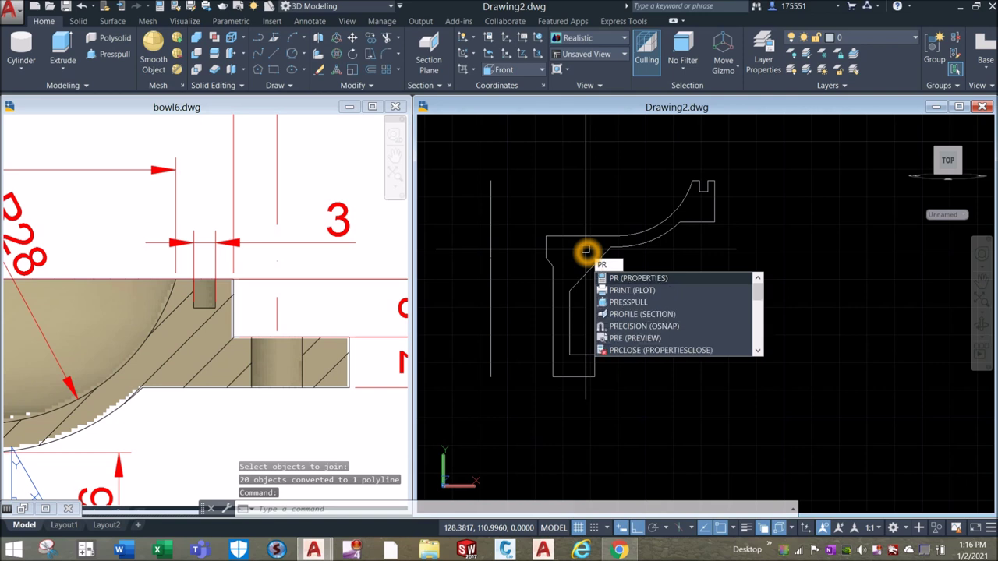
Confirm in Properties that the polyline is closed, with area 845.8362 and length 261.7261
key("Return")
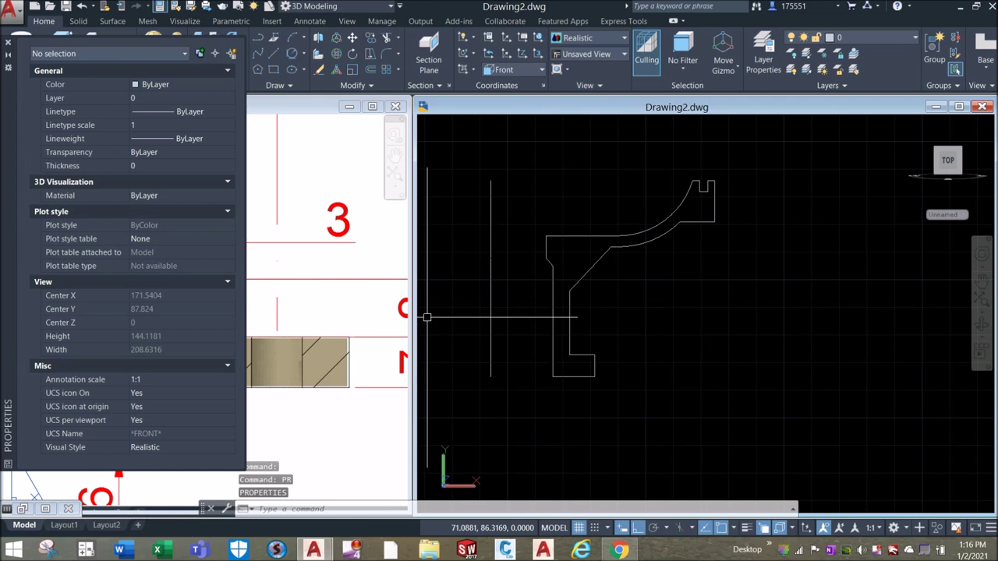
left_click(562, 239)
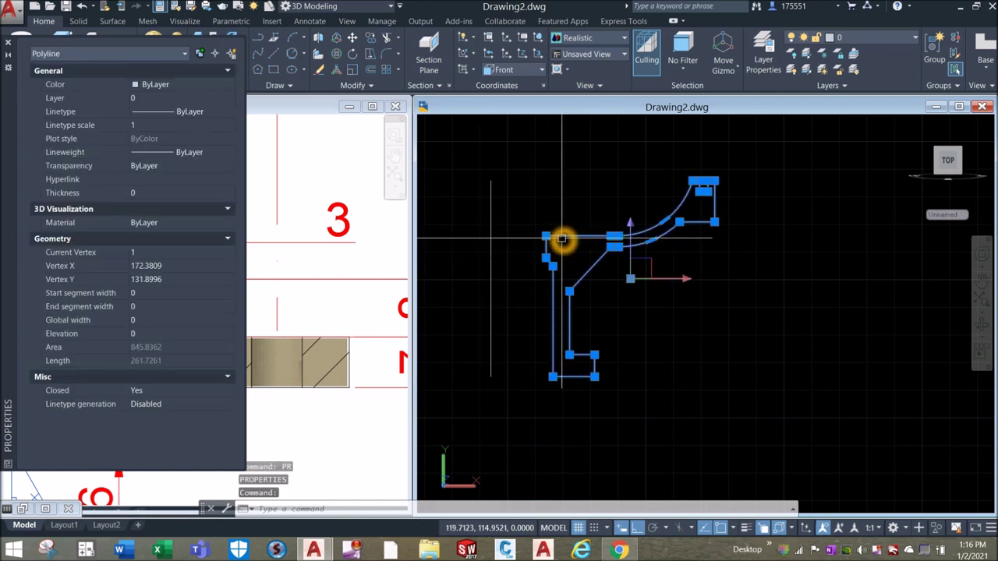
left_click(151, 392)
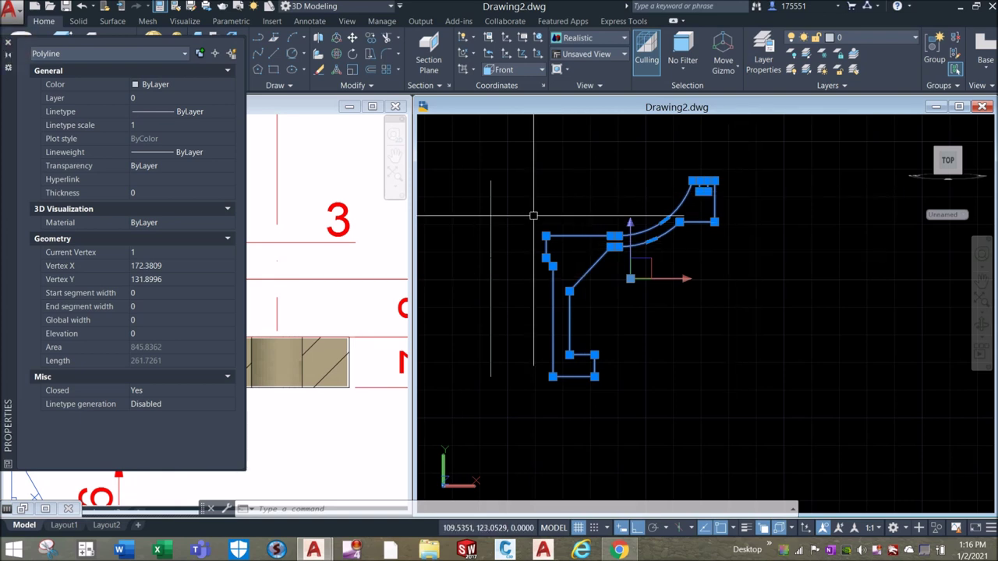
key("ctrl+1")
key("Escape")
type("REV")
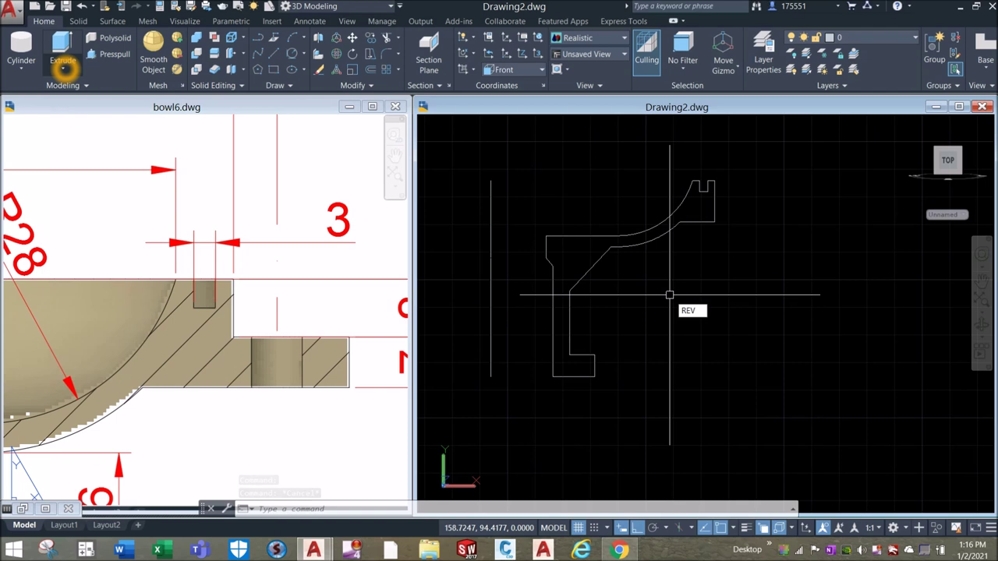
left_click(64, 69)
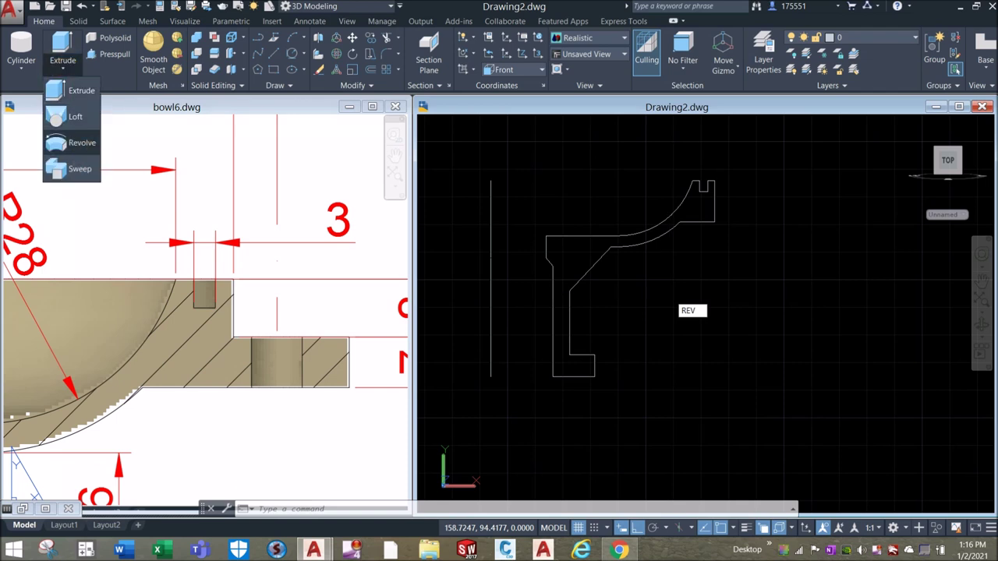
Revolve the profile 360° about its left vertical edge into the solid bowl
left_click(680, 278)
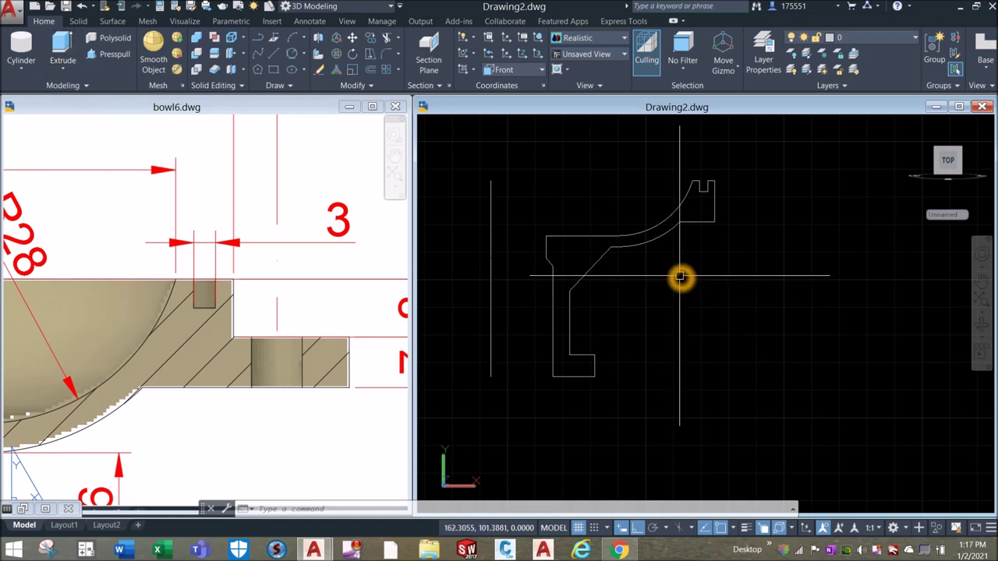
left_click(683, 255)
type("REV")
key("Return")
left_click(644, 247)
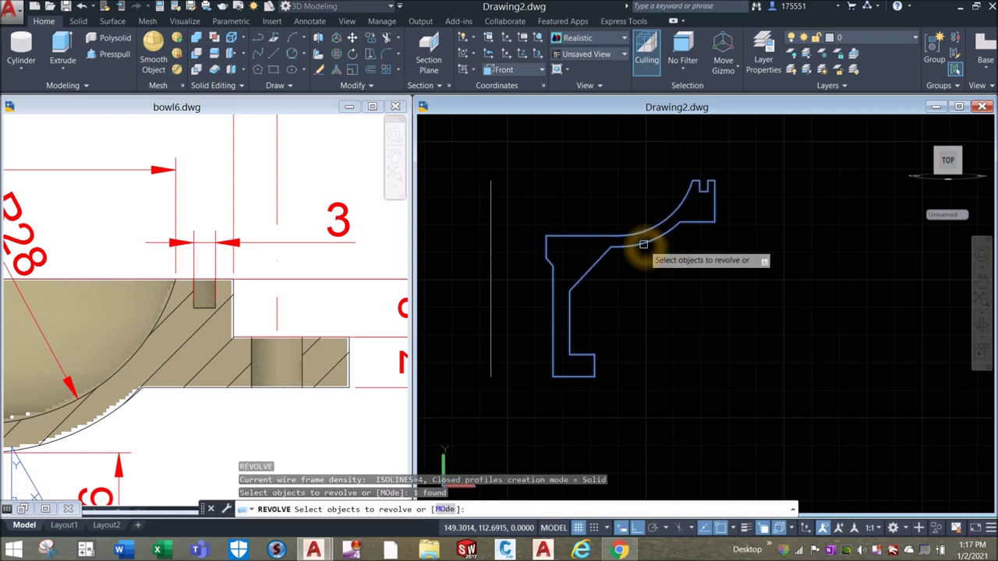
right_click(655, 248)
left_click(676, 258)
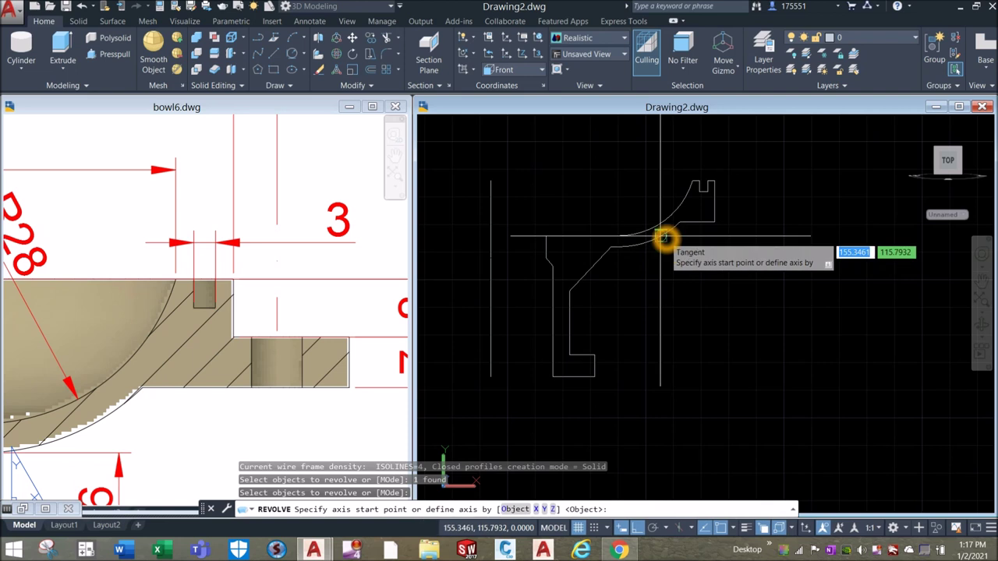
left_click(492, 377)
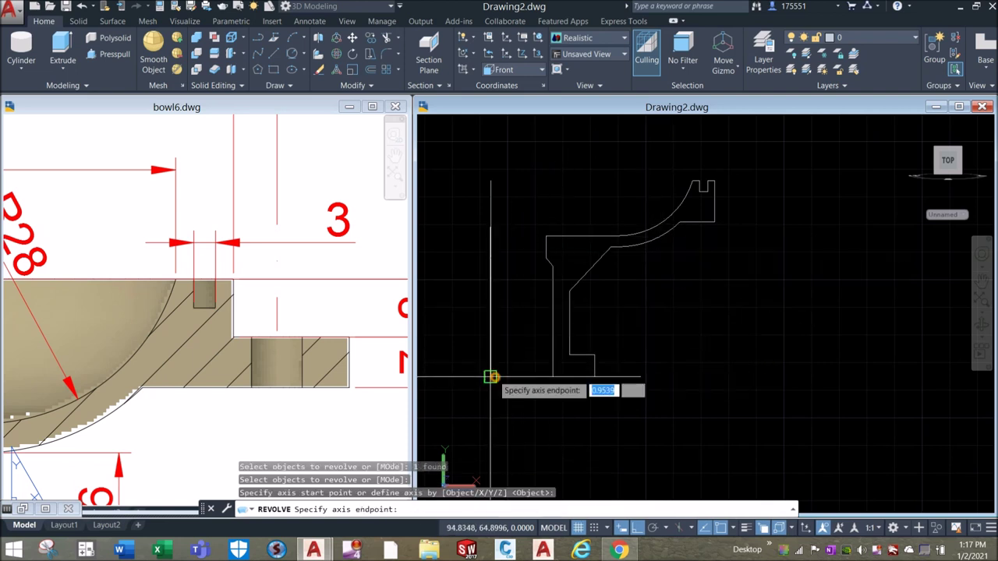
left_click(491, 182)
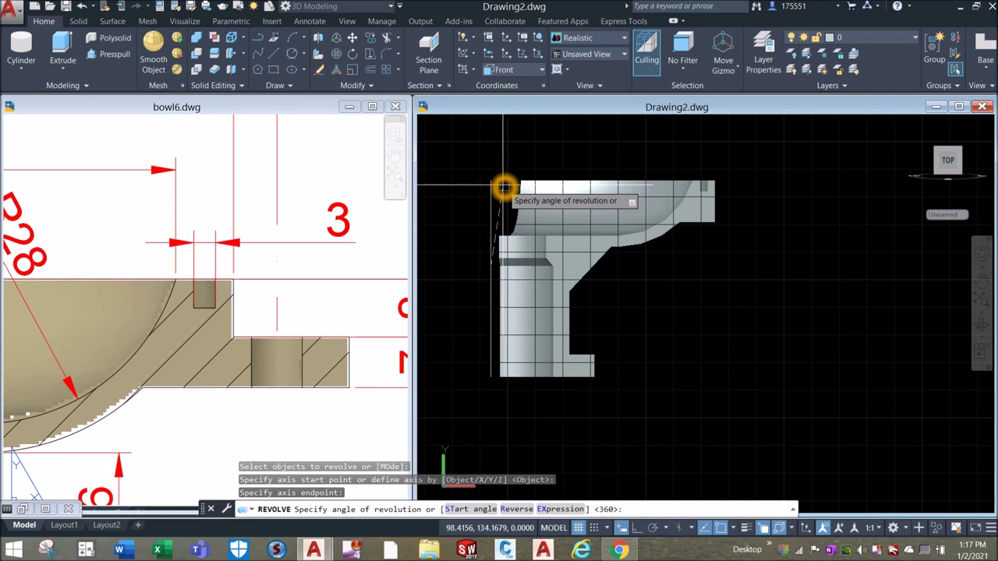
key("Return")
scroll(541, 190, "down", 5)
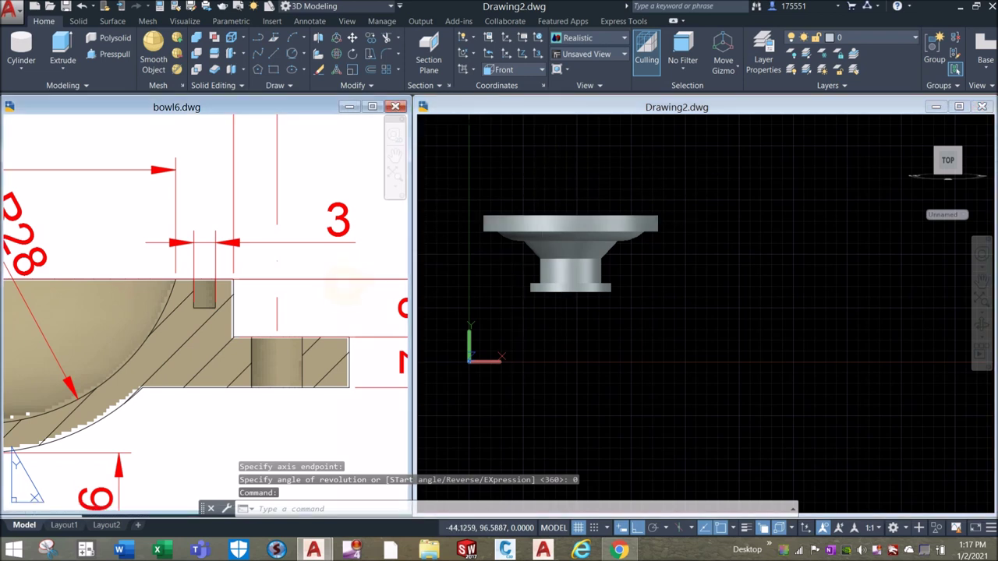
left_click(345, 273)
Show the Drawing2 bowl in X-Ray visual style with the drawing grid turned off
scroll(350, 273, "down", 2)
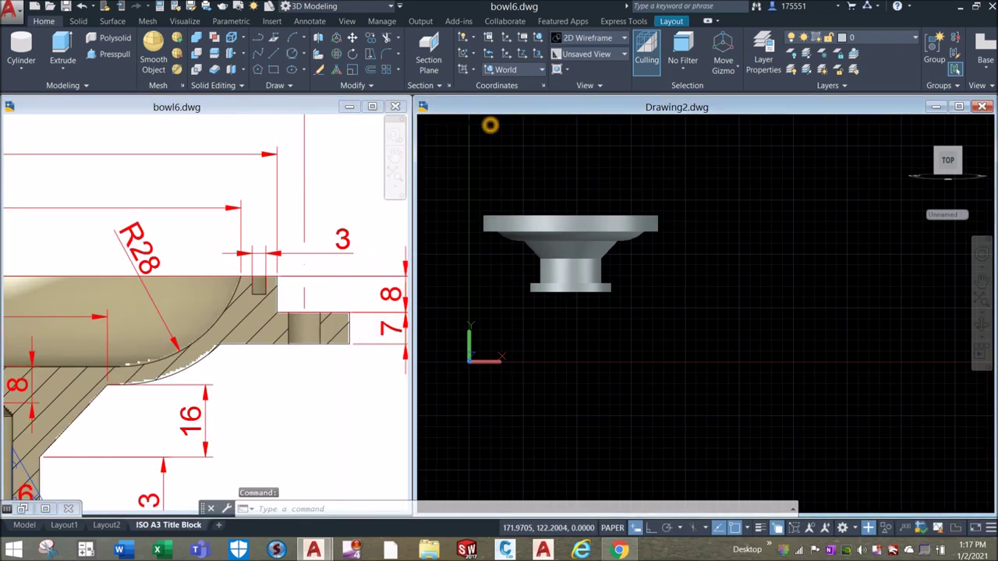
left_click(489, 124)
left_click(481, 123)
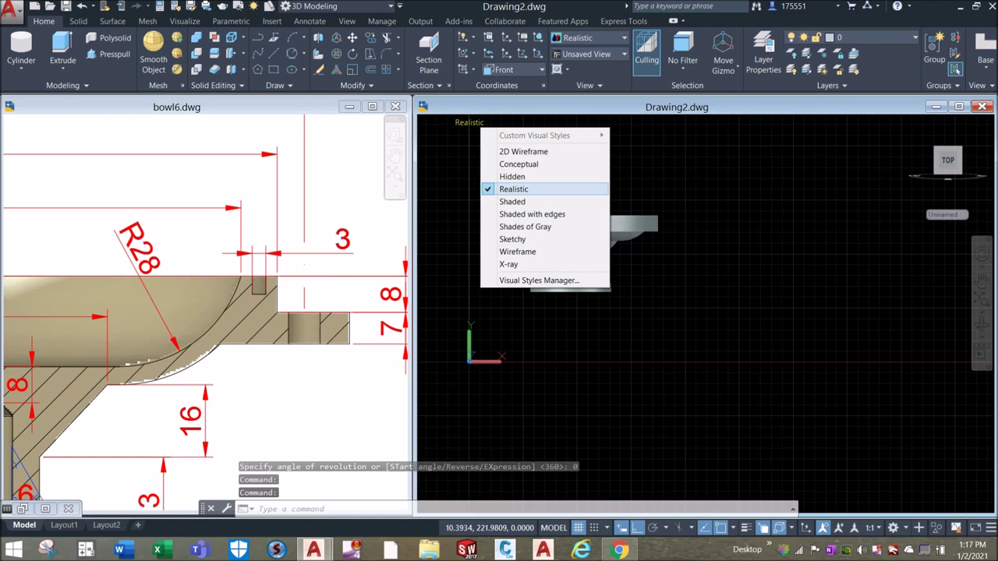
left_click(517, 263)
scroll(617, 238, "up", 5)
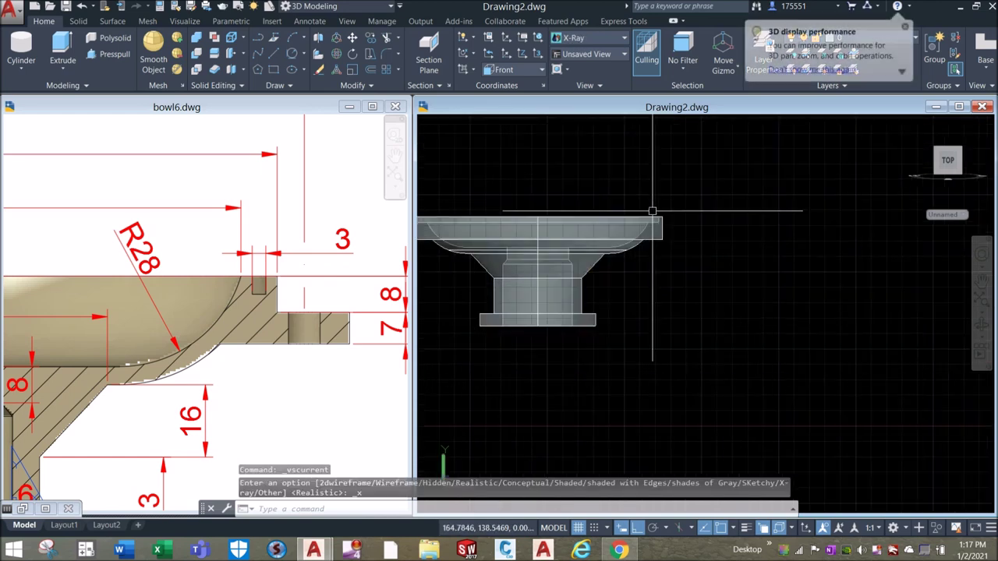
middle_click_drag(663, 203, 676, 234, "shift")
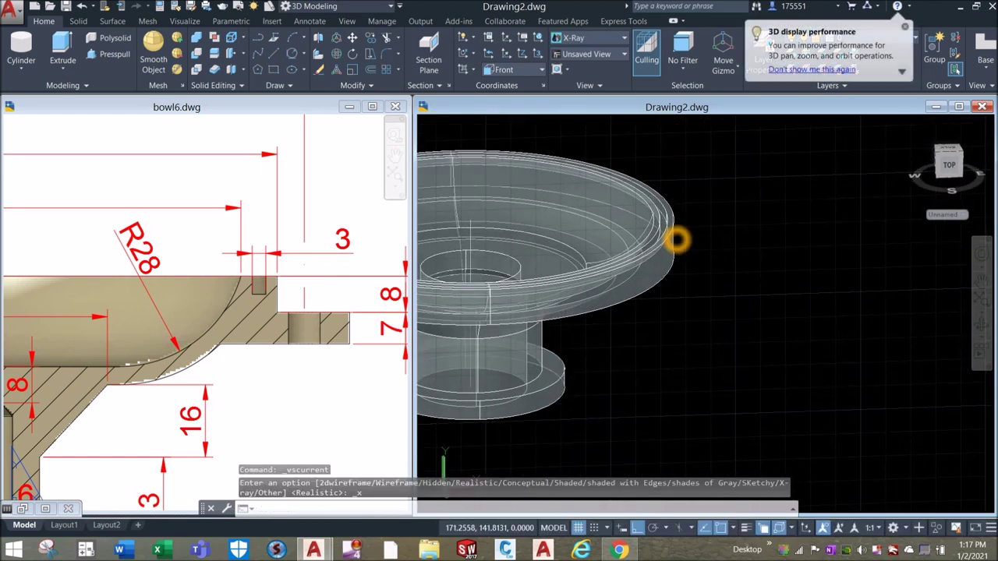
left_click(582, 528)
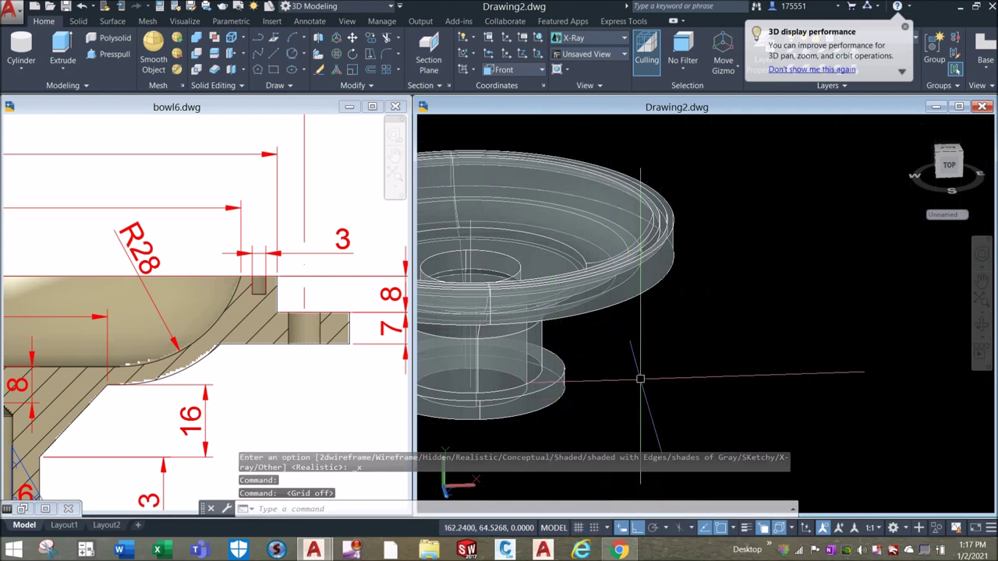
middle_click_drag(634, 316, 499, 133, "shift")
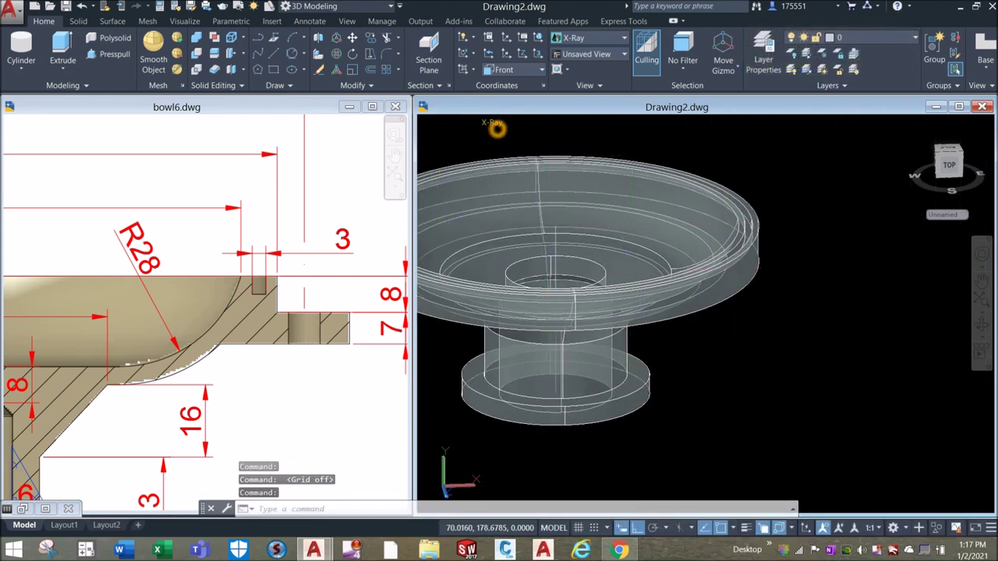
Shade the bowl in Conceptual style and set the preset view to Front
left_click(493, 123)
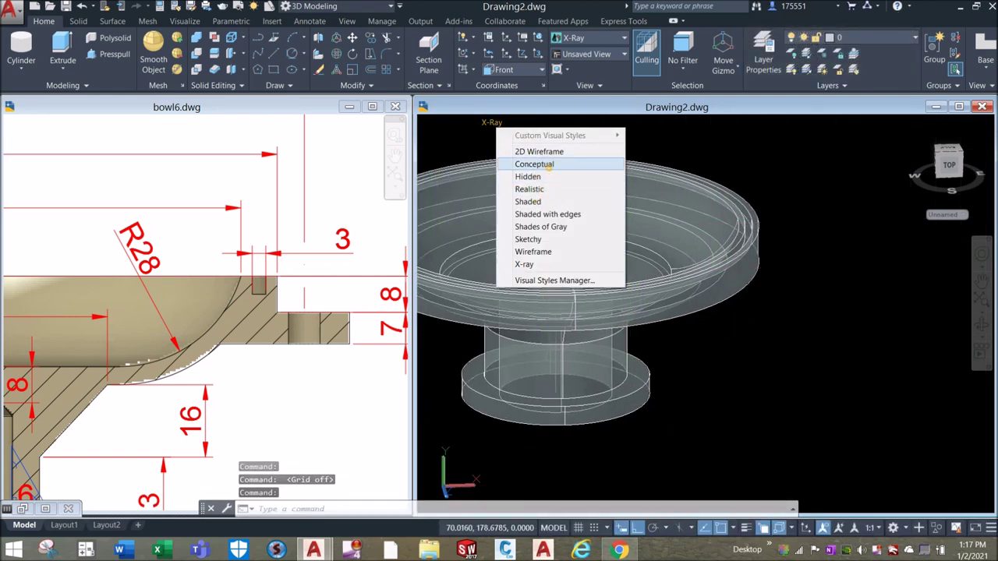
left_click(535, 163)
middle_click_drag(677, 234, 677, 168, "shift")
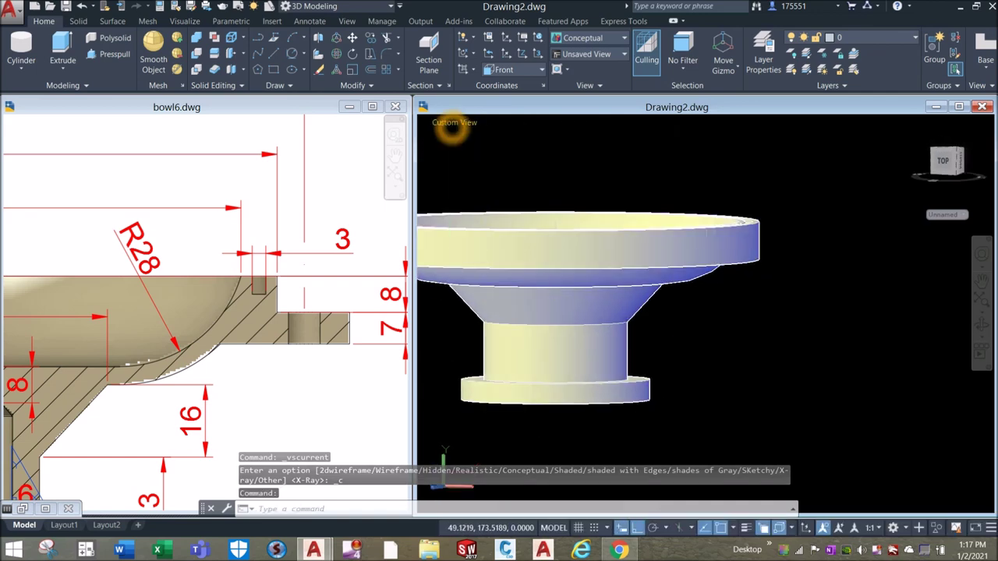
left_click(454, 124)
left_click(497, 202)
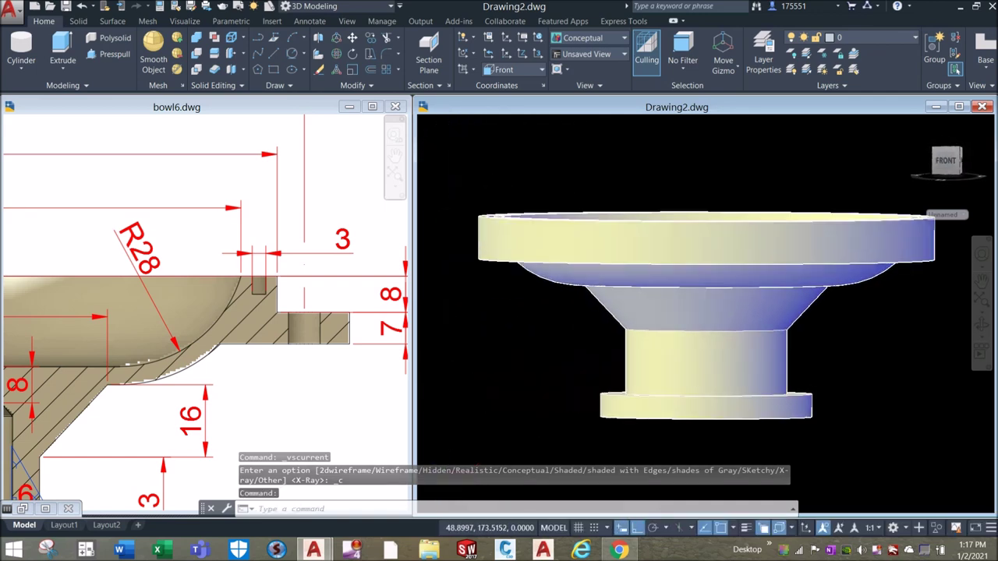
Check the top view on the bowl6 sheet, then orbit close on the Drawing2 bowl's rim
left_click(299, 356)
scroll(299, 350, "down", 5)
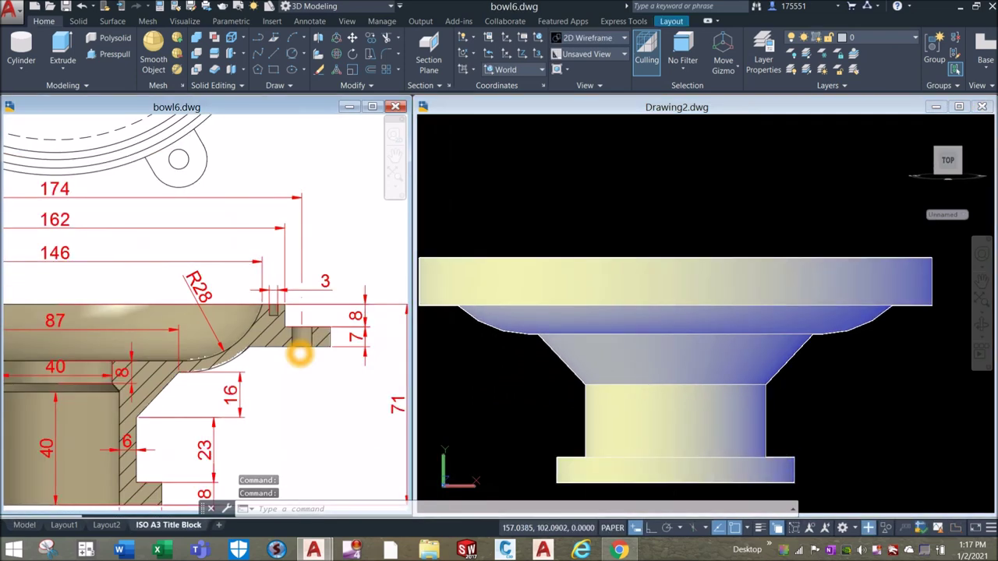
scroll(304, 180, "up", 2)
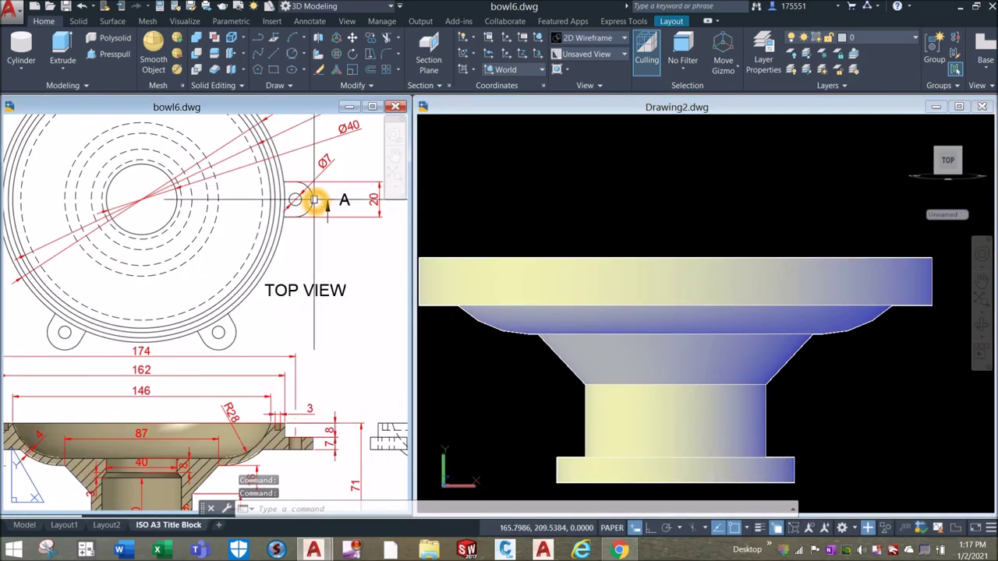
left_click(314, 200)
key("Escape")
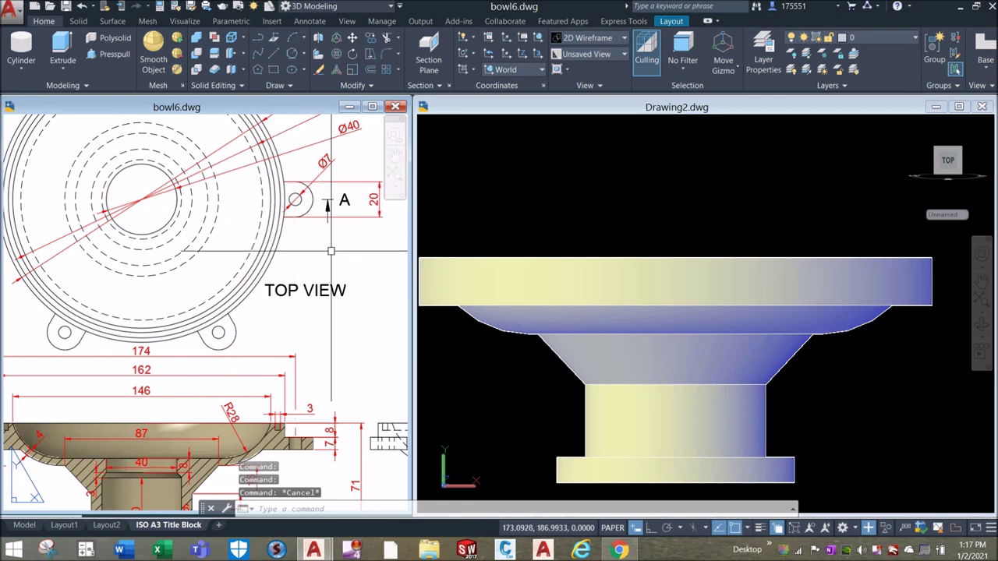
left_click(581, 200)
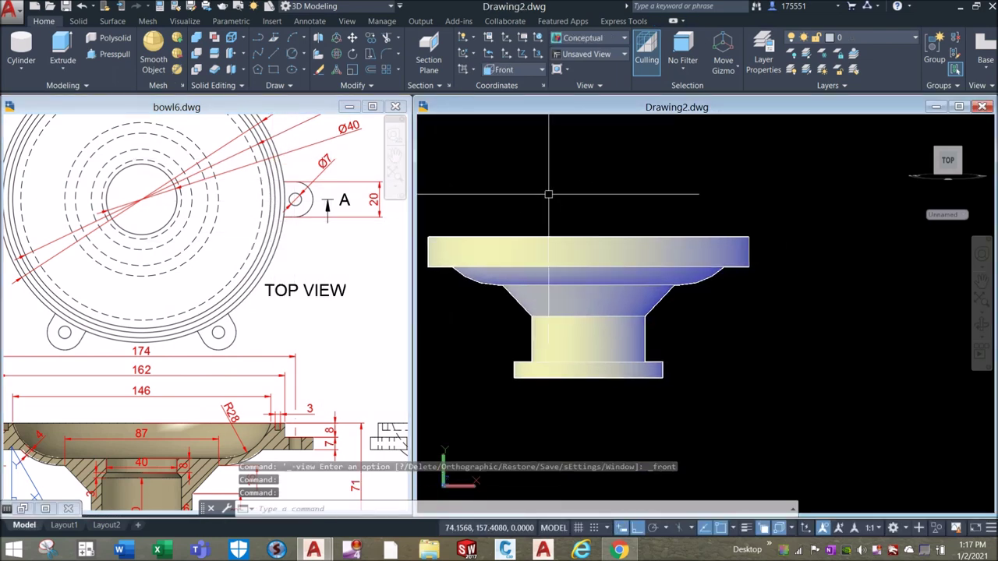
middle_click_drag(442, 151, 815, 367, "shift")
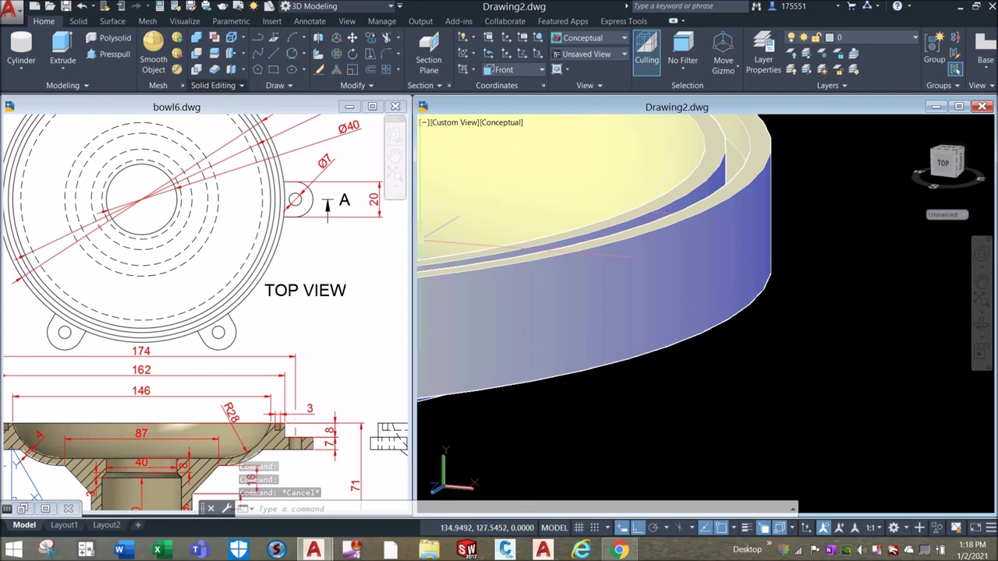
Start Solid Editing Copy Edges and select the bowl's outer bottom edge
left_click(243, 37)
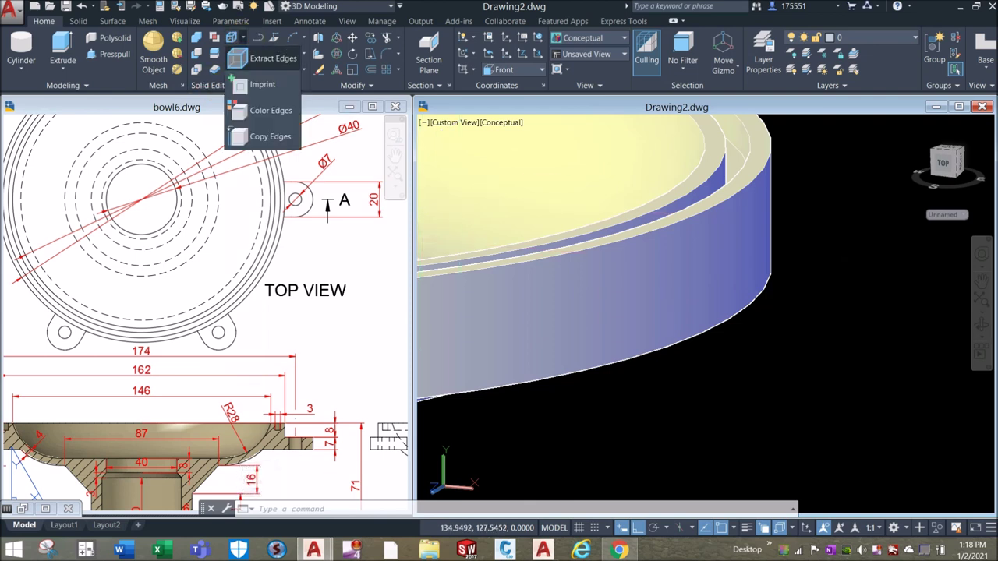
left_click(277, 133)
left_click(785, 292)
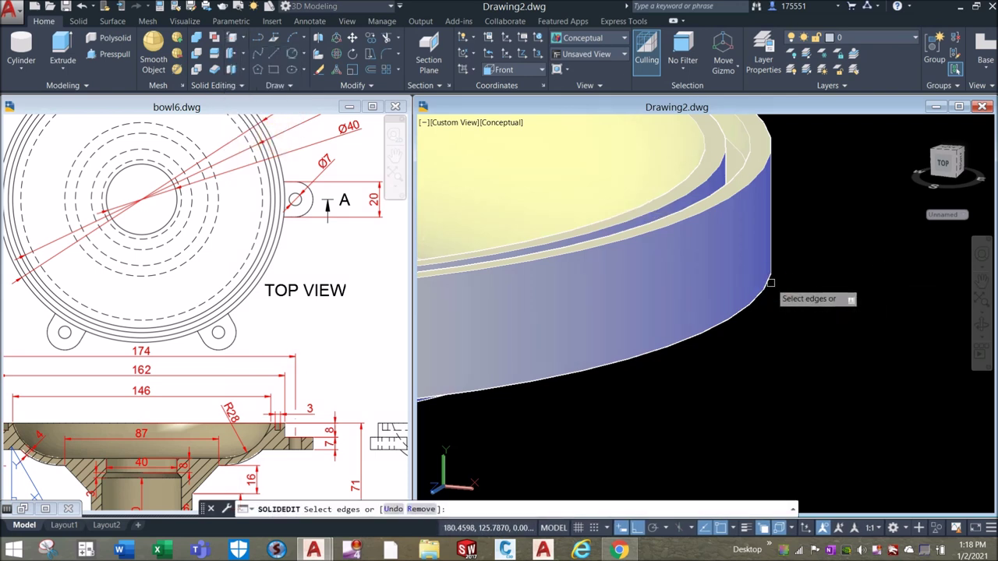
left_click(769, 284)
right_click(793, 233)
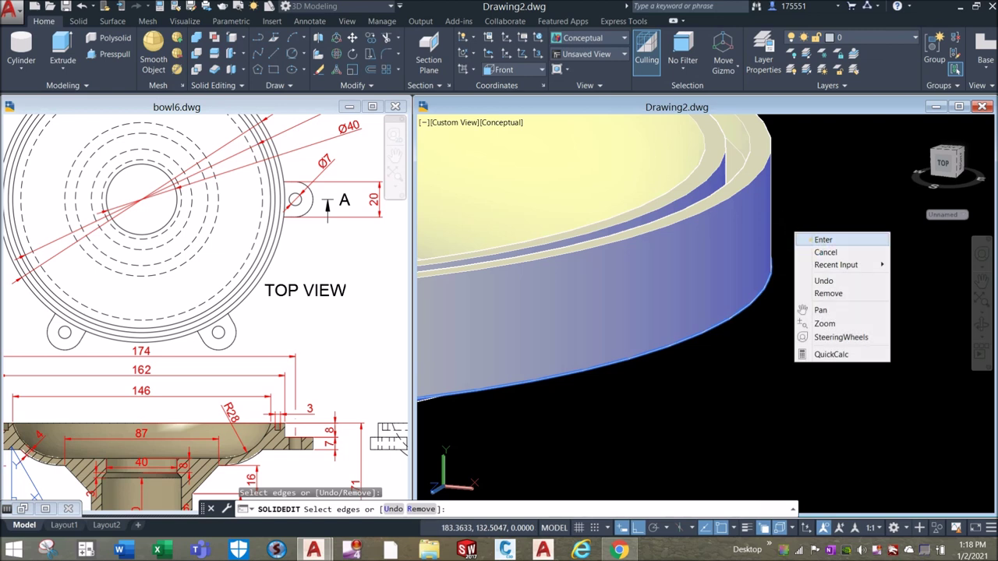
left_click(811, 239)
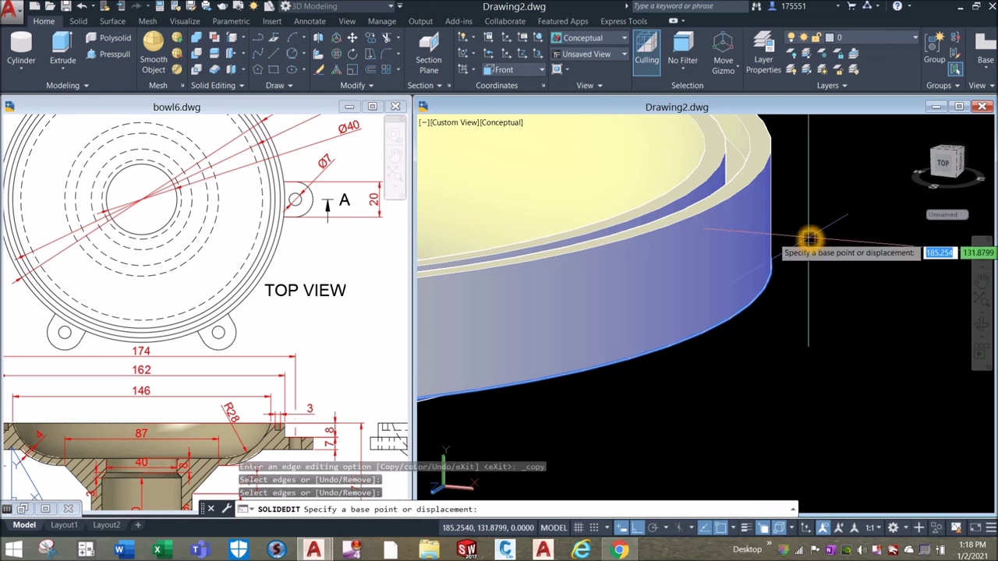
Place the copied edge with zero displacement, exit solid editing, and select the bowl
left_click(809, 239)
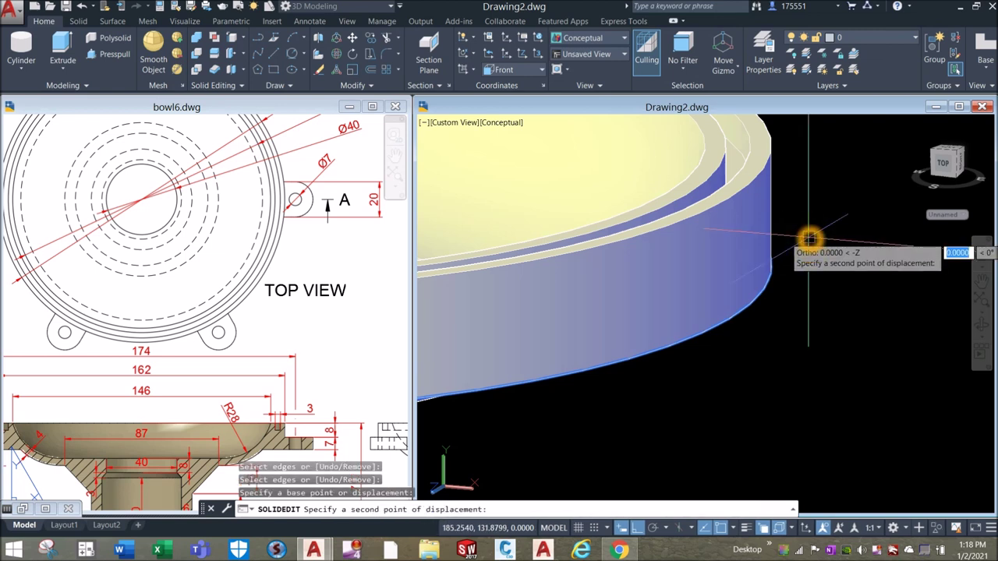
left_click(810, 239)
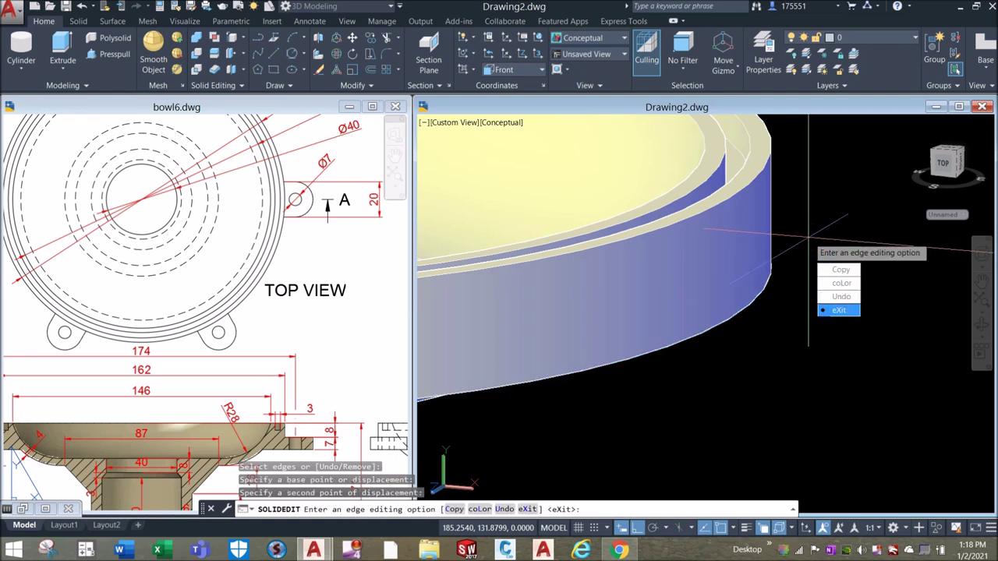
left_click(841, 311)
left_click(839, 322)
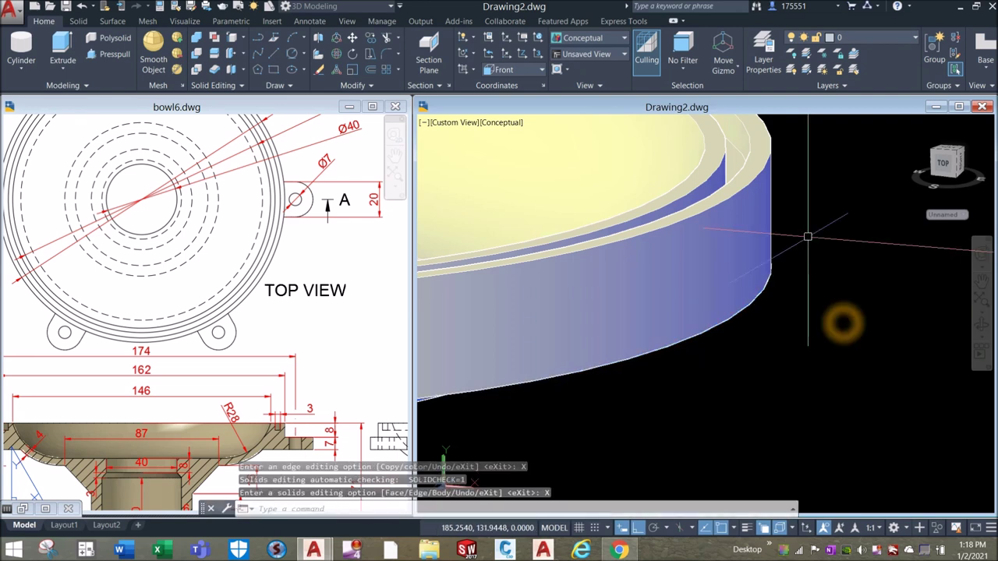
left_click(676, 194)
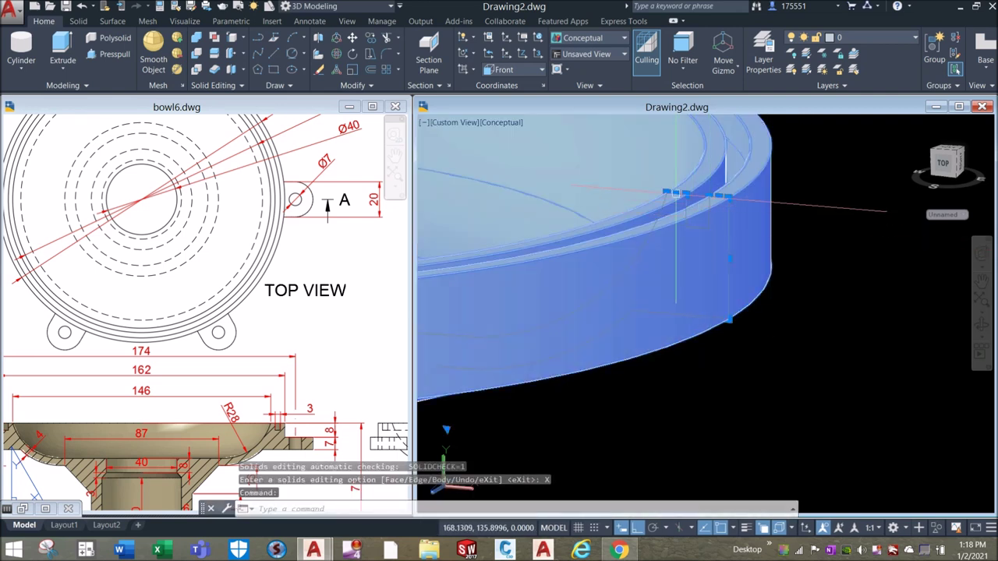
Hide the bowl solid so only the copied edge circle remains visible
right_click(634, 151)
mouse_move(671, 203)
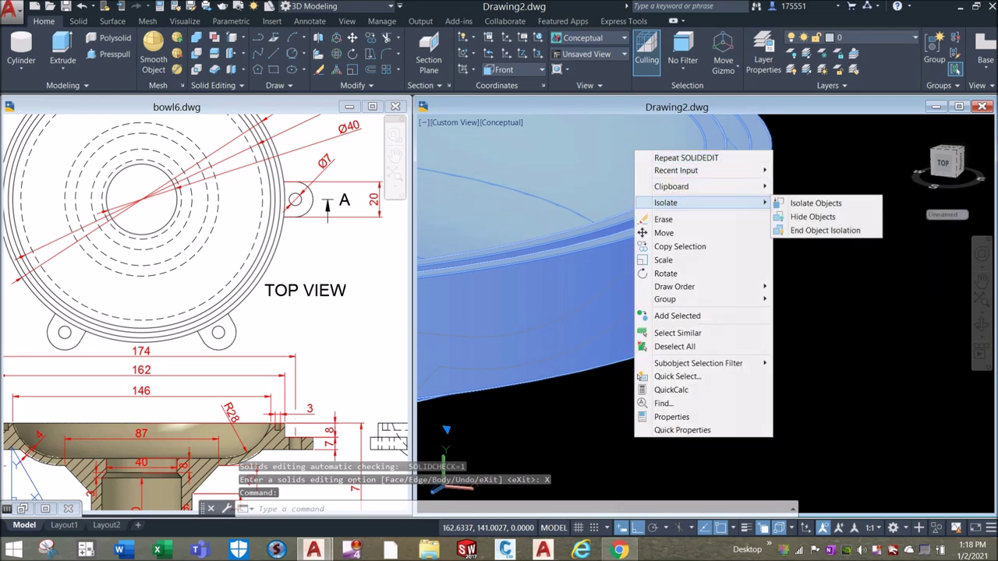
left_click(812, 217)
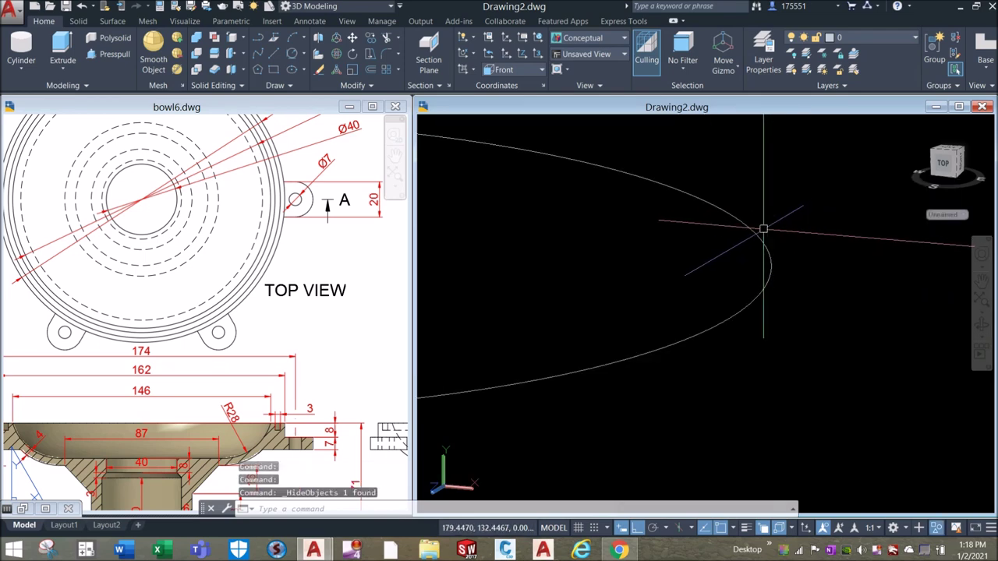
left_click(765, 205)
middle_click_drag(764, 205, 679, 211, "shift")
key("Escape")
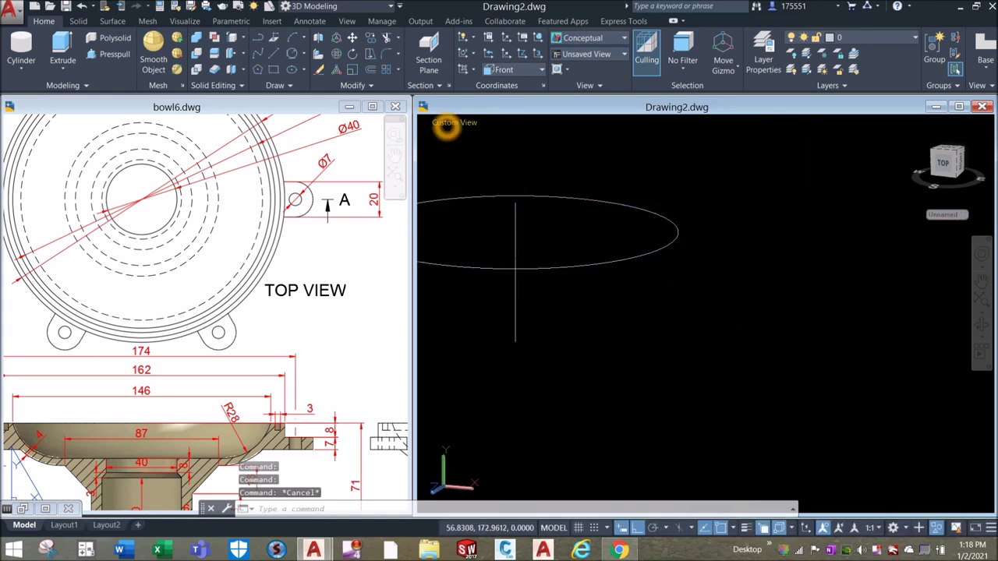
Set the view to Top and make bowl6.dwg active again
left_click(453, 122)
left_click(492, 153)
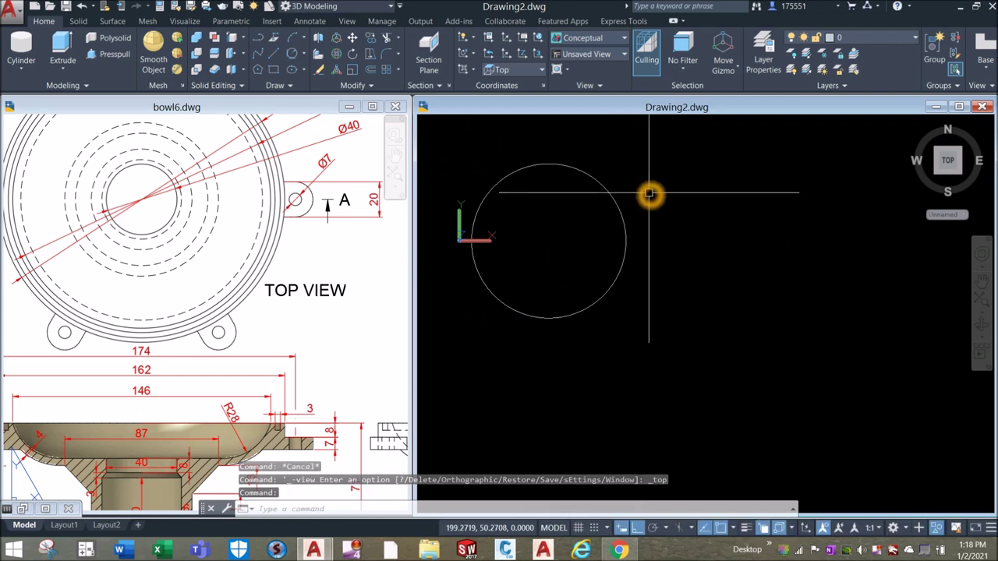
left_click(295, 241)
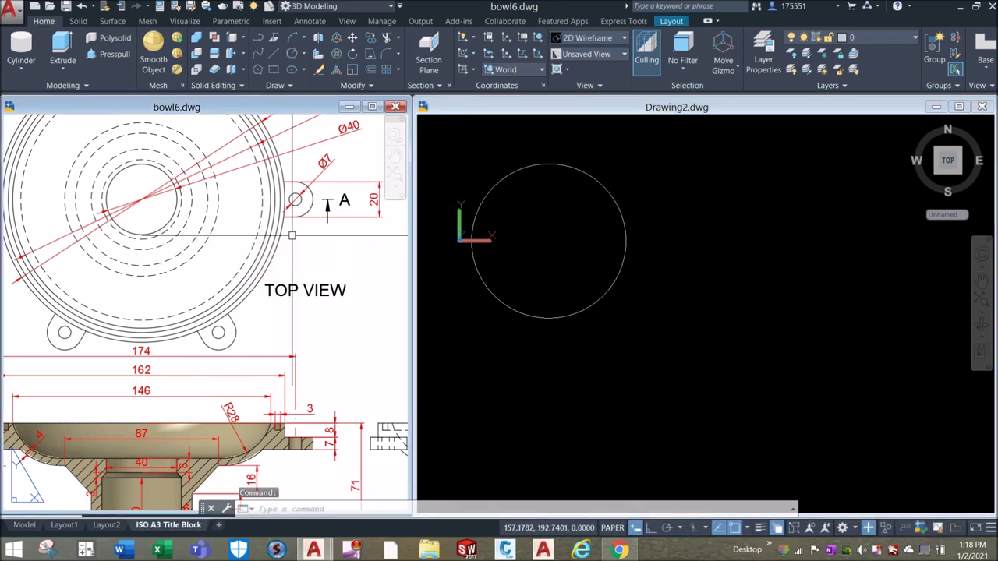
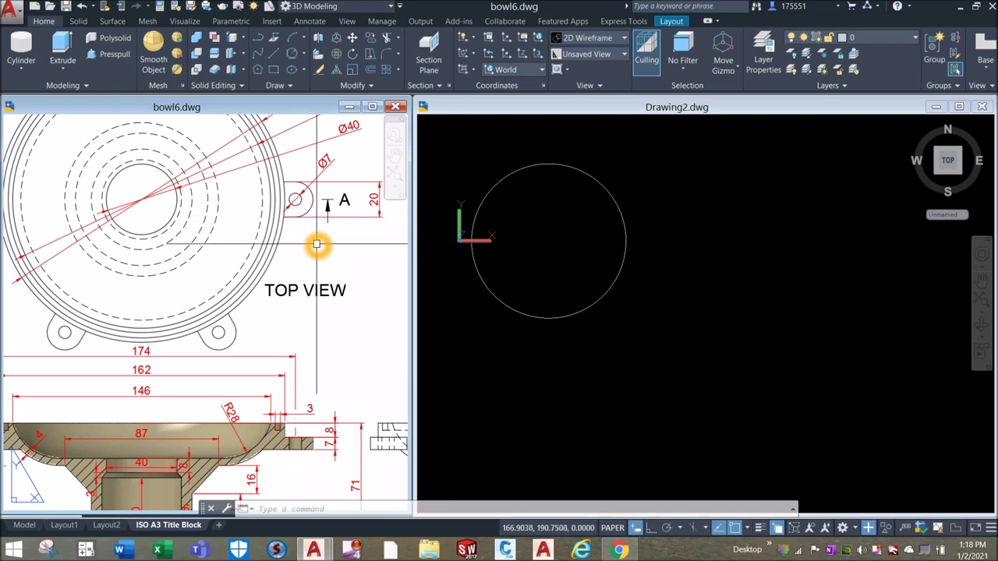
Start a line on the bowl6 outline with Ortho turned on
key("Return")
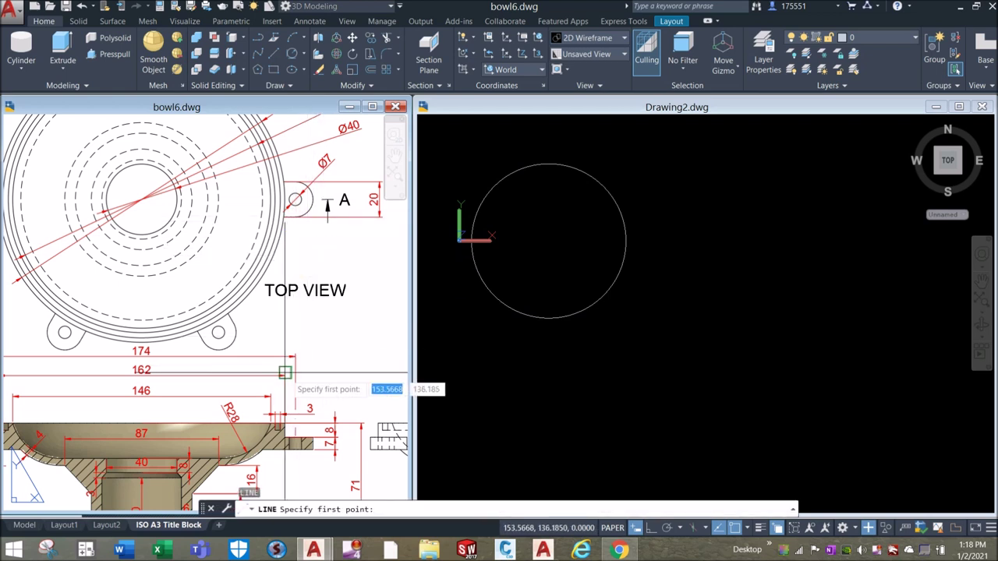
left_click(282, 218)
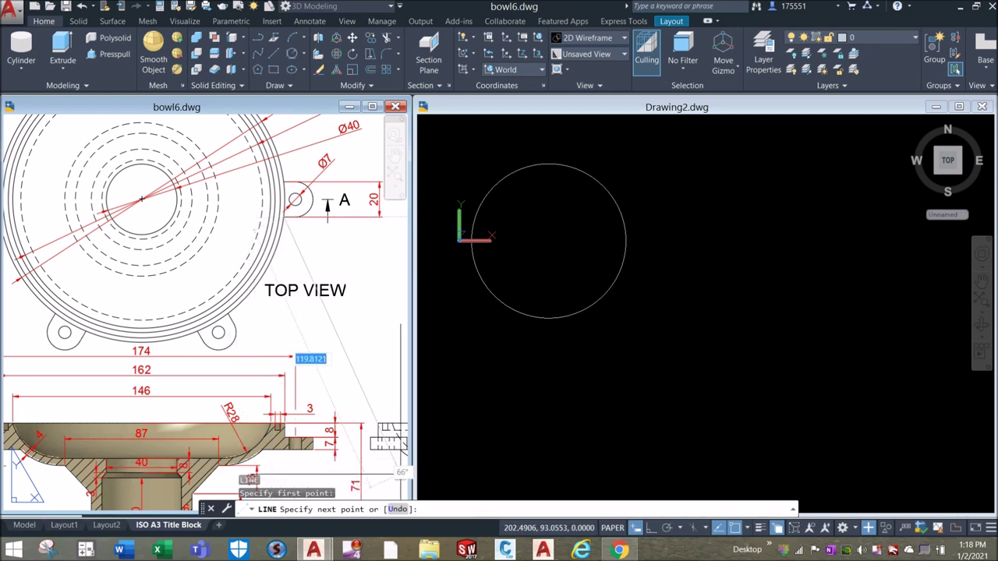
left_click(649, 529)
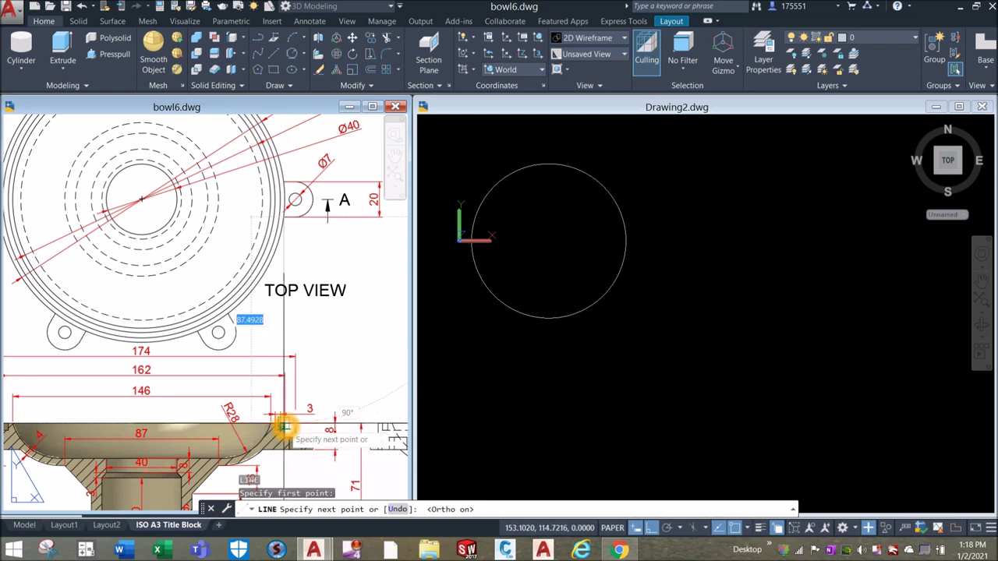
left_click(647, 234)
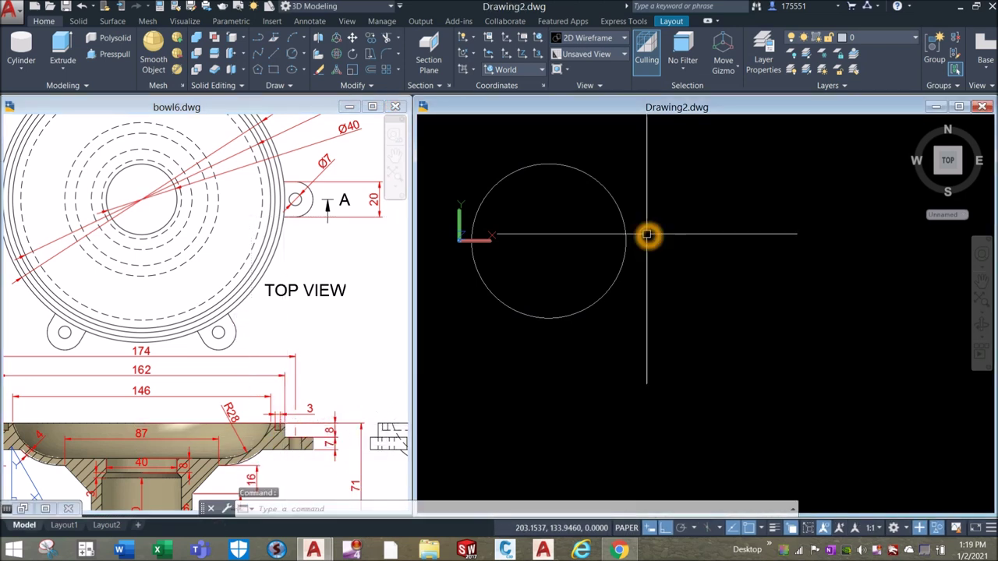
left_click(297, 197)
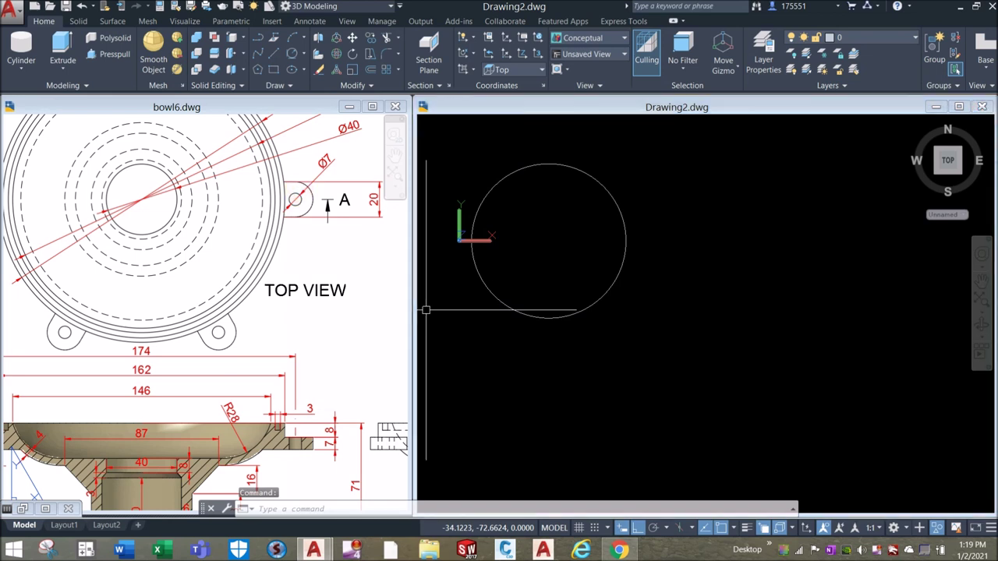
Add a linear dimension of 6 from the rim line to the lug hole centre in bowl6
left_click(310, 22)
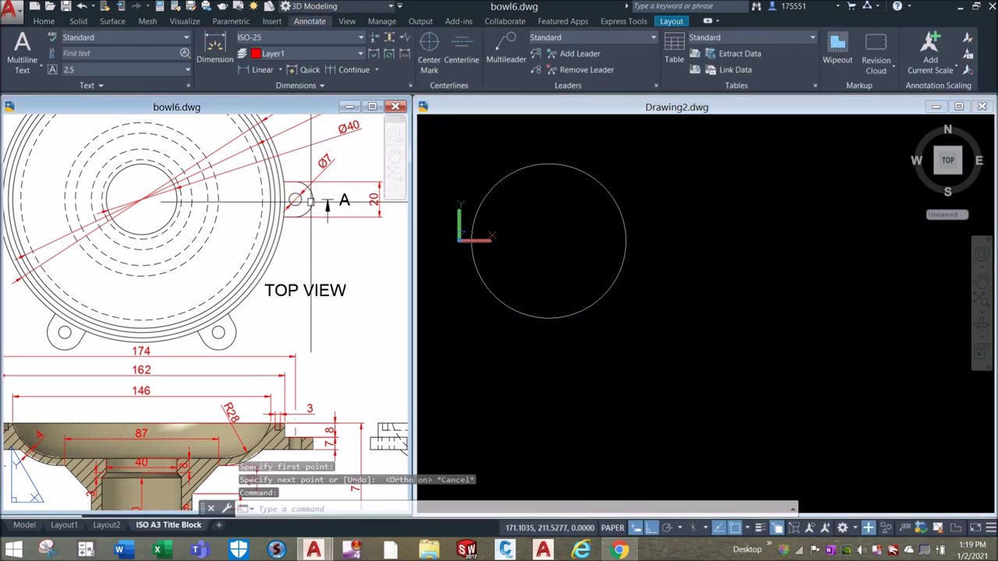
left_click(260, 69)
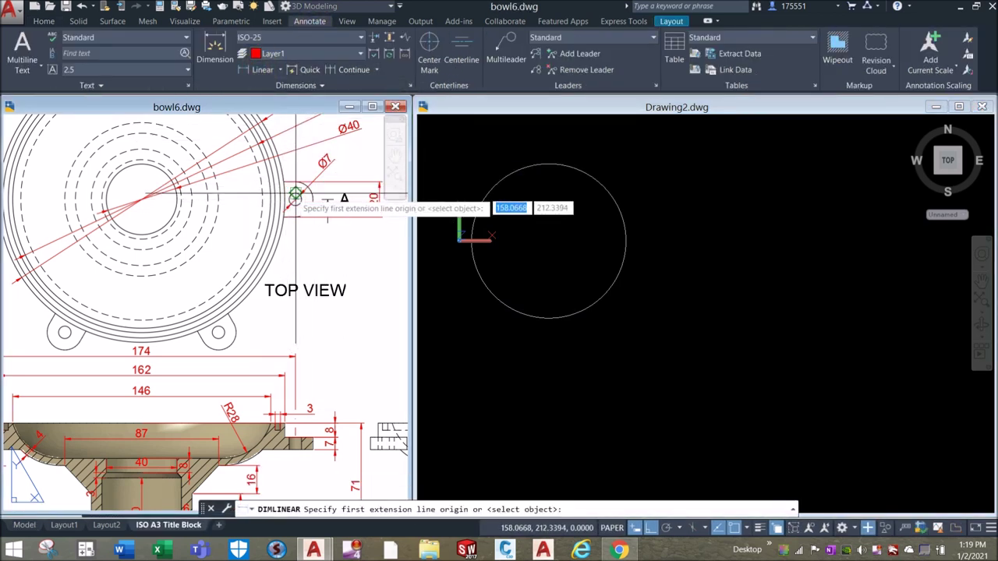
left_click(286, 200)
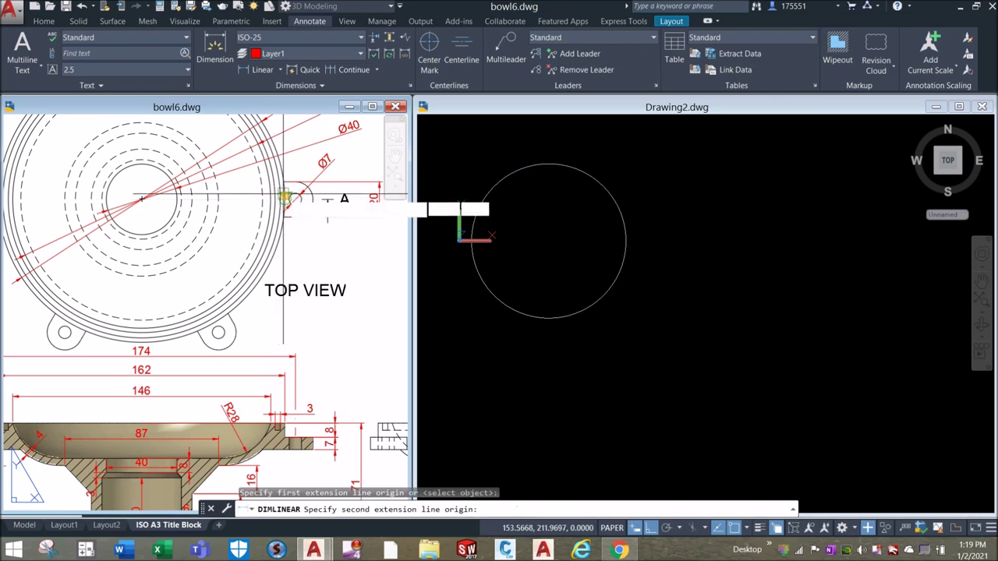
scroll(295, 200, "up", 3)
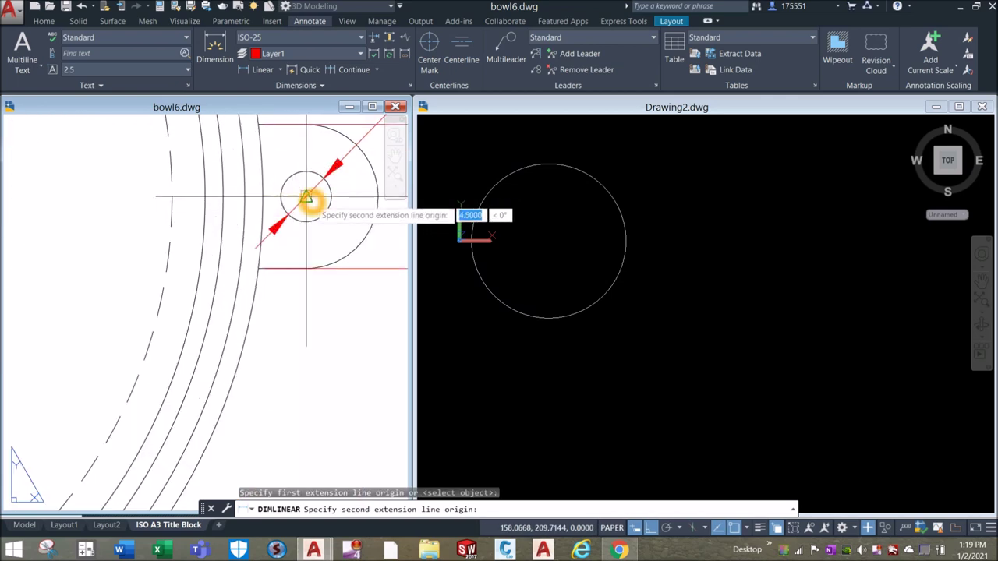
left_click(307, 198)
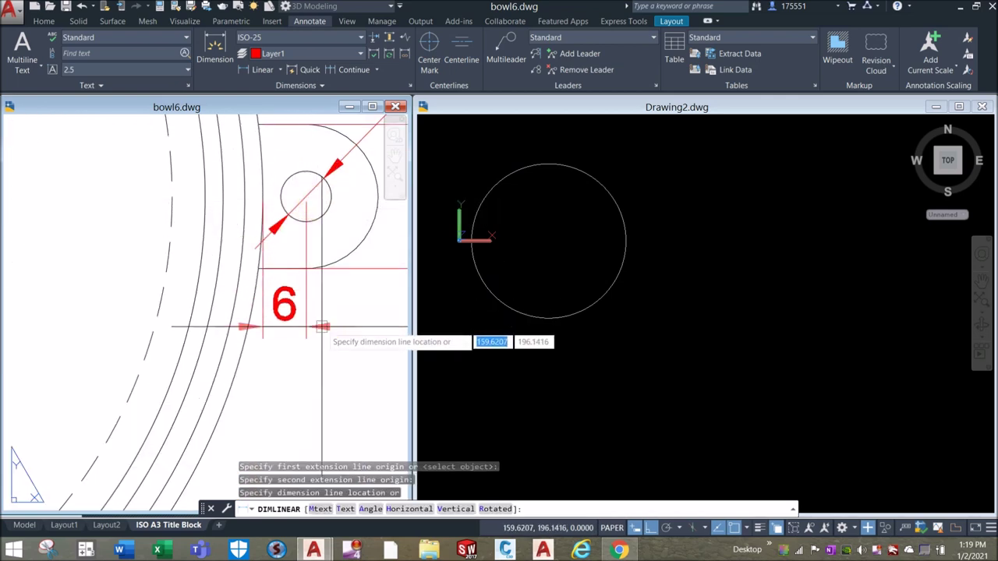
left_click(322, 327)
In Drawing2, start a line rightward from the main circle's right quadrant
left_click(660, 216)
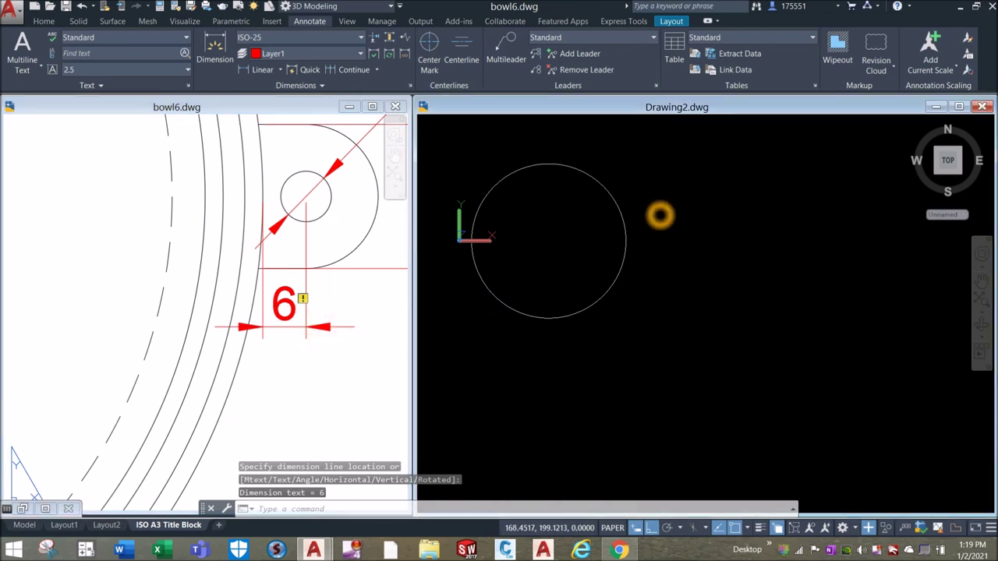
type("l")
key("Return")
left_click(626, 240)
left_click(662, 239)
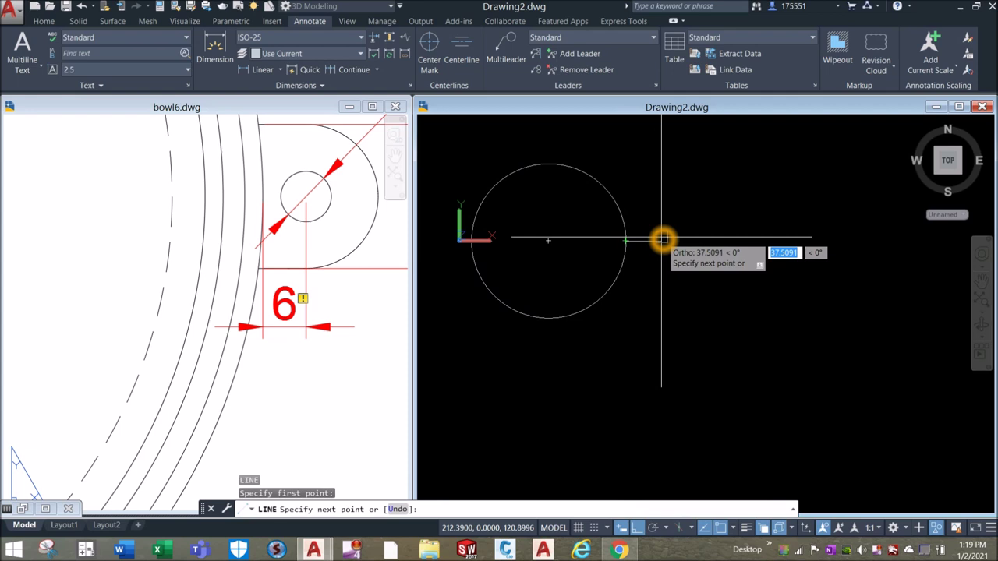
Finish the horizontal line at 6 units long
type("6")
key("Return")
right_click(755, 212)
left_click(772, 221)
scroll(630, 243, "up", 6)
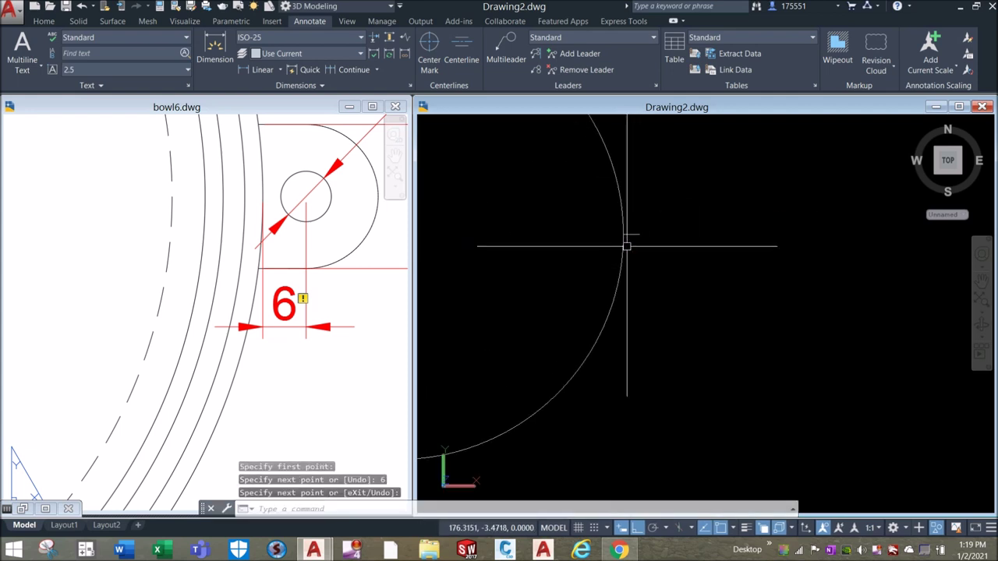
scroll(281, 312, "down", 3)
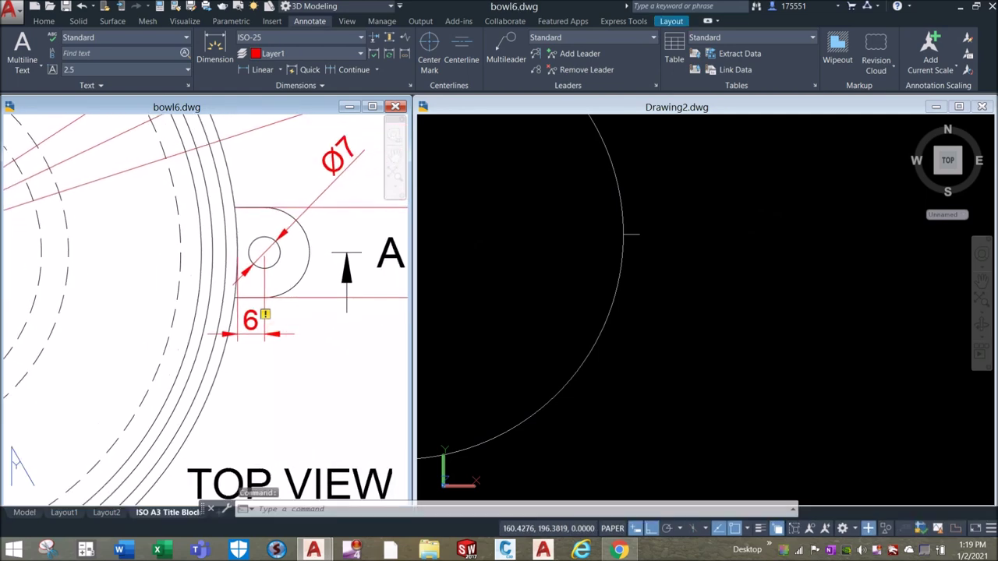
scroll(281, 312, "up", 2)
middle_click_drag(204, 320, 179, 312)
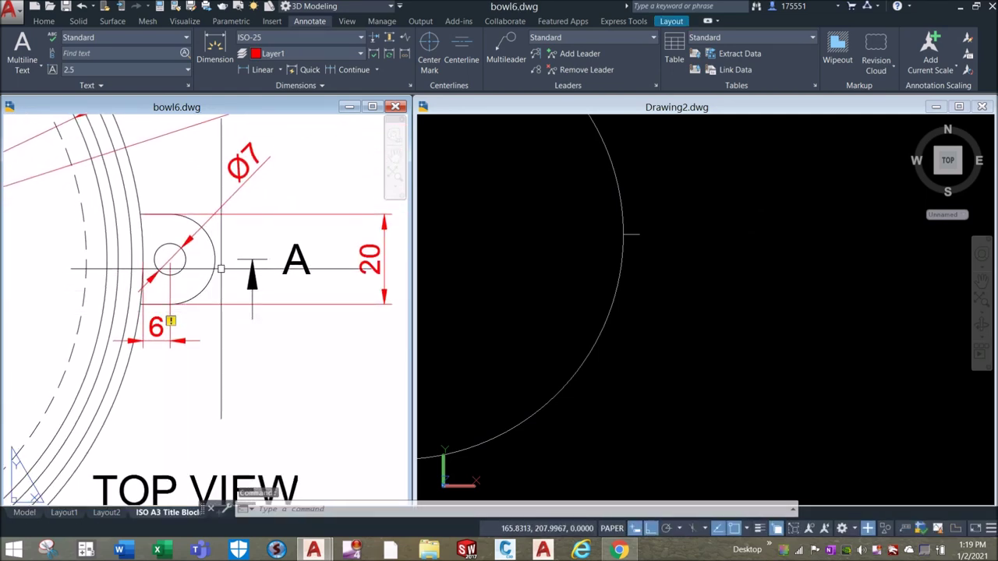
Draw a 20-diameter lug circle centred at the end of the 6-unit line
left_click(658, 194)
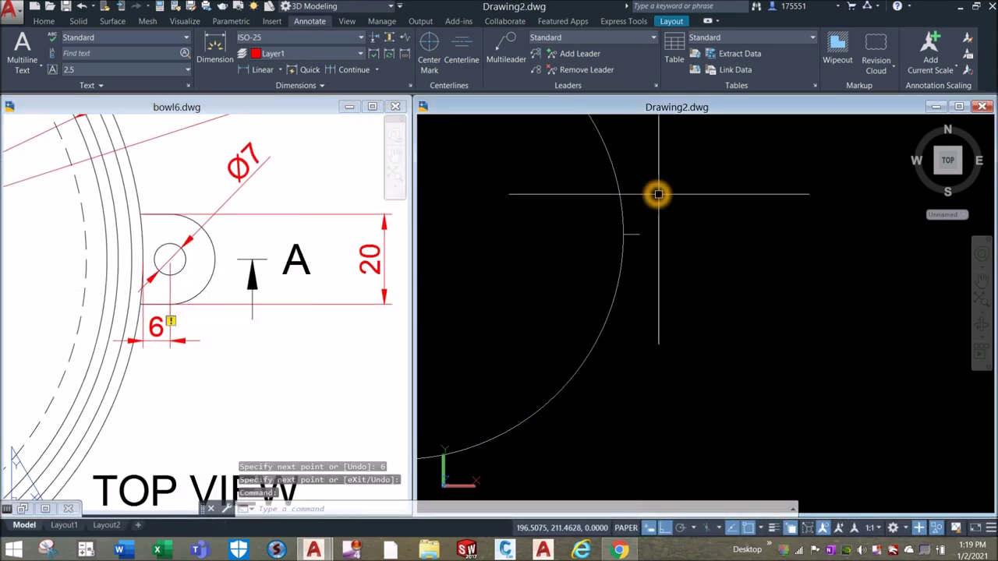
type("c")
key("Return")
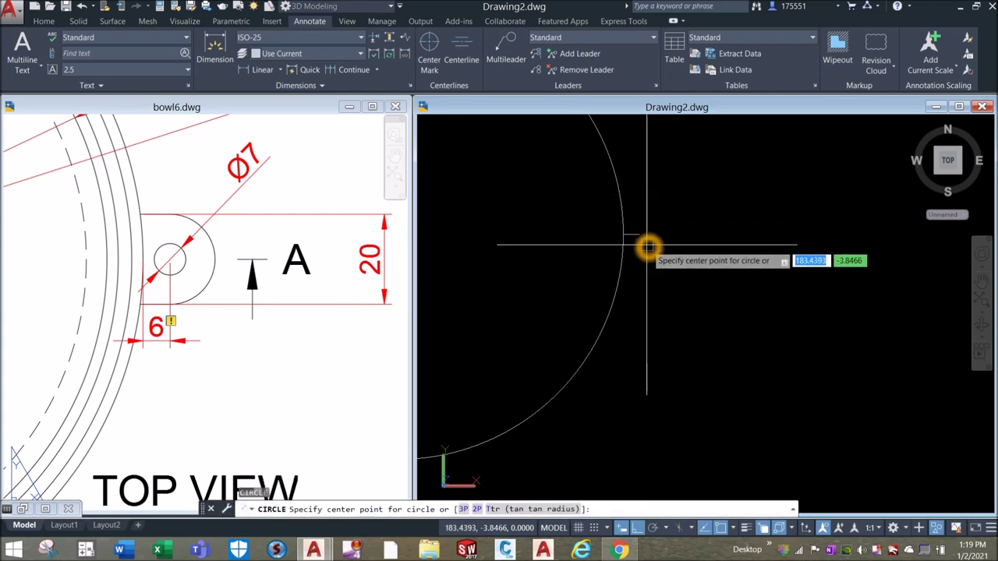
left_click(639, 234)
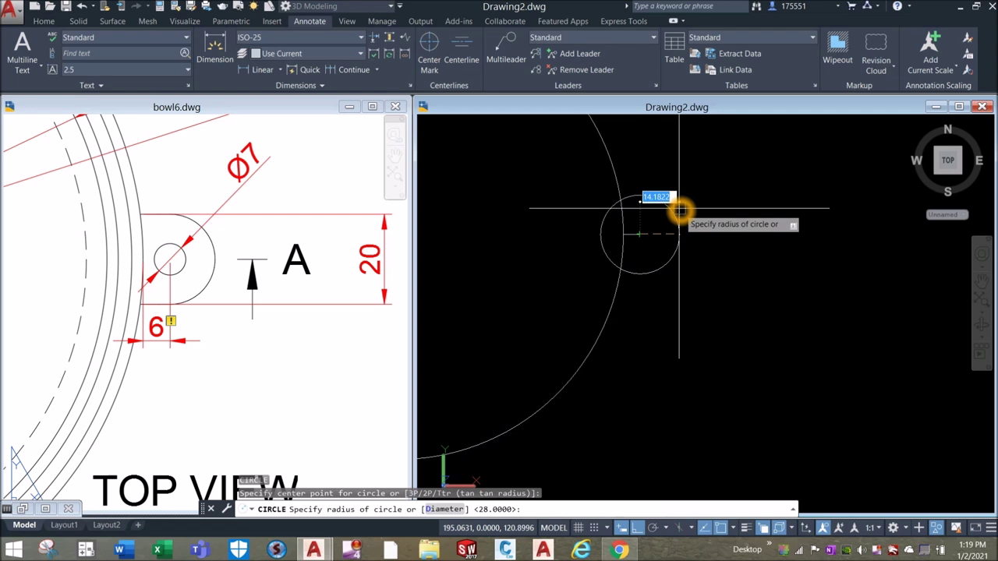
key("Return")
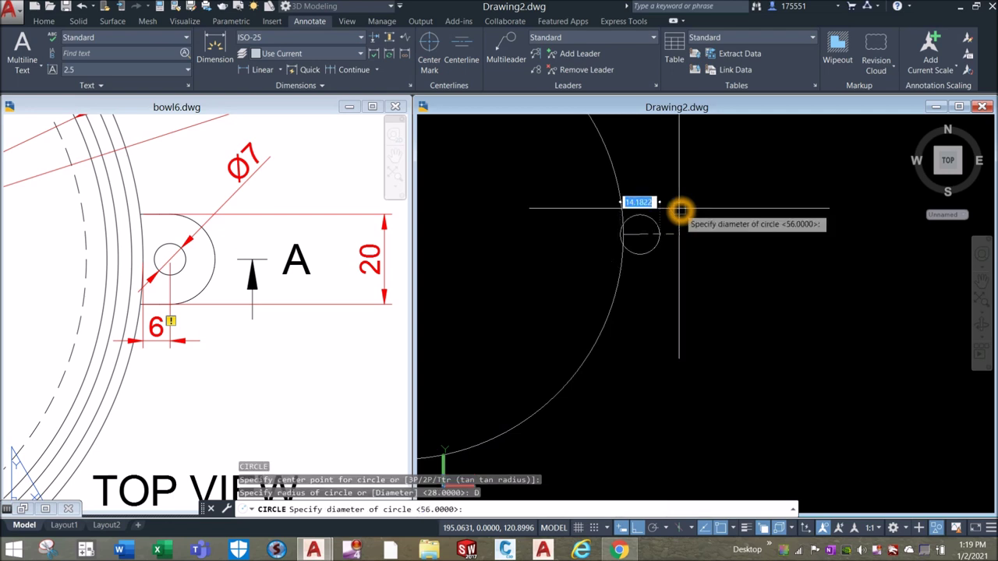
key("Return")
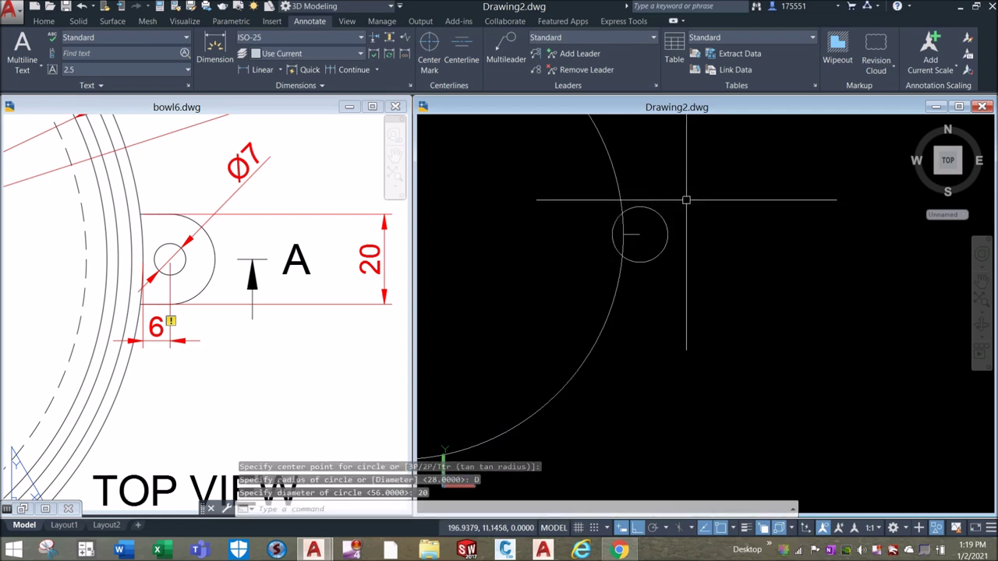
Add a concentric 7-diameter hole circle at the lug circle's centre
right_click(693, 190)
left_click(722, 195)
left_click(639, 232)
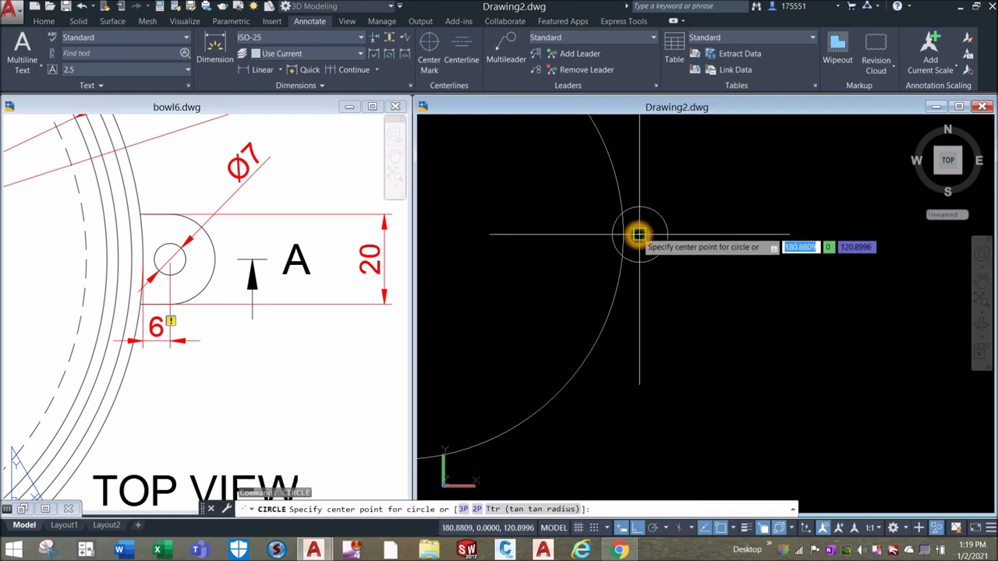
left_click(644, 226)
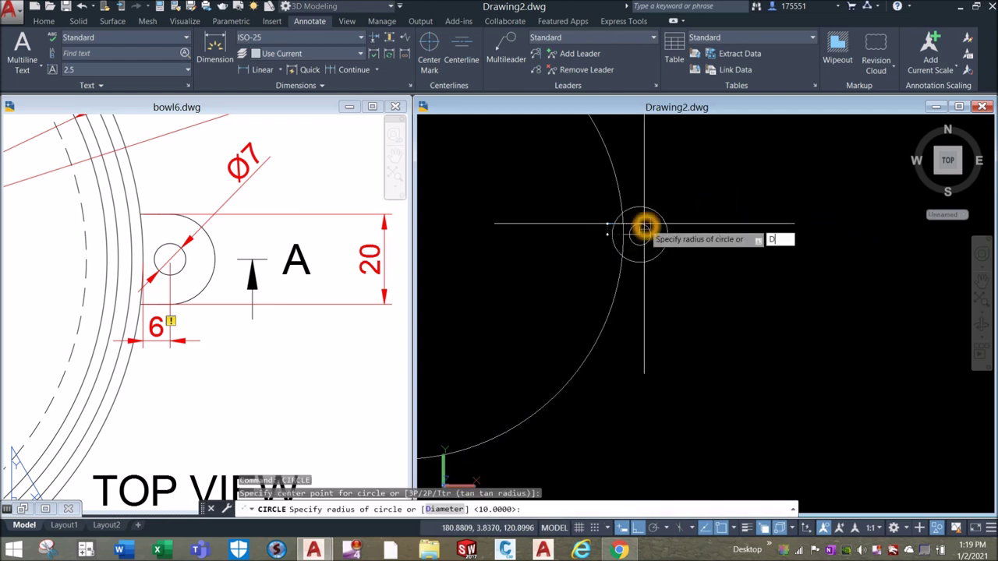
type("D")
key("Return")
type("7")
key("Return")
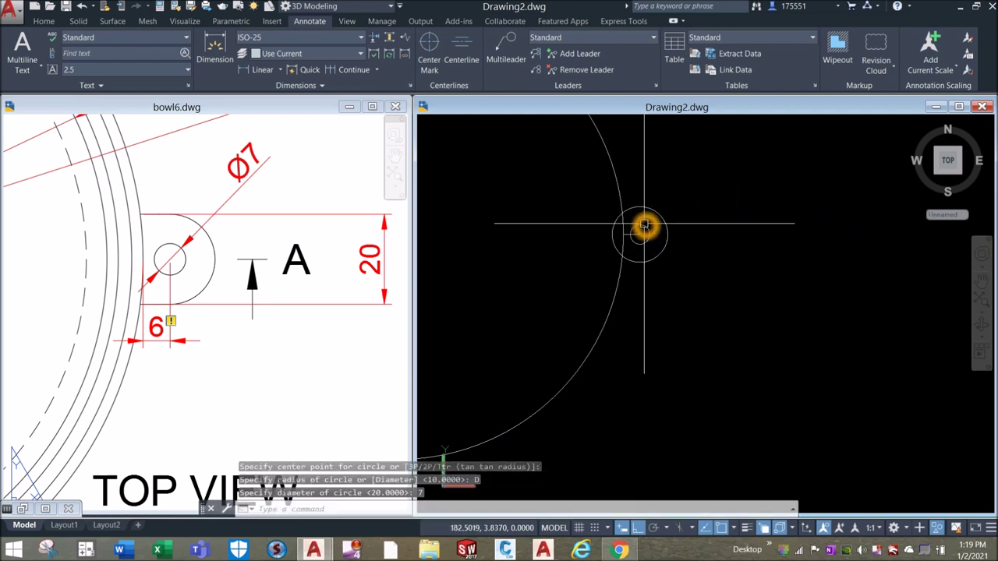
Start a line from the top of the lug circle
type("L")
key("Return")
left_click(638, 207)
Draw horizontal lines from the lug circle's top and bottom back into the bowl
left_click(541, 216)
right_click(653, 176)
left_click(678, 190)
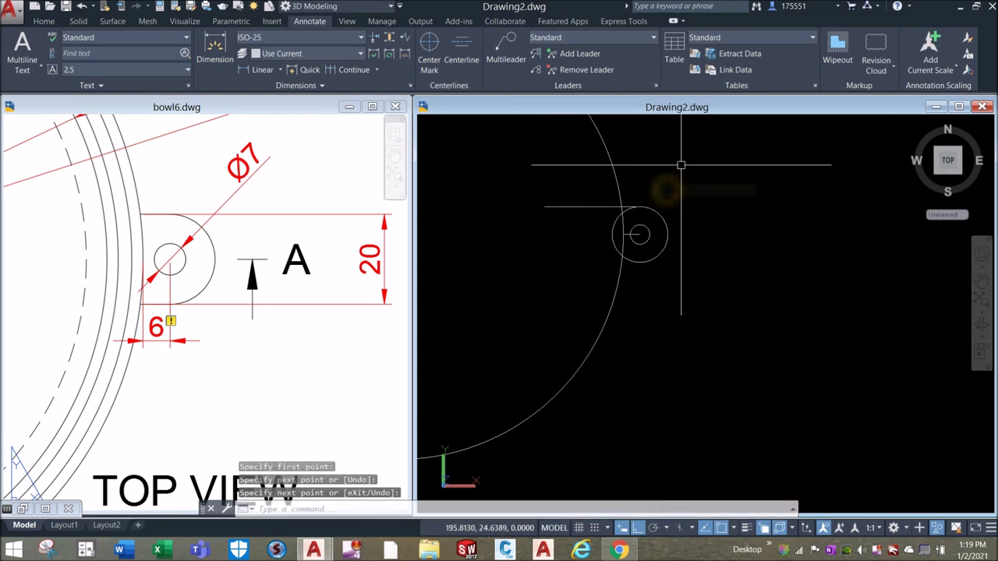
right_click(683, 170)
left_click(712, 178)
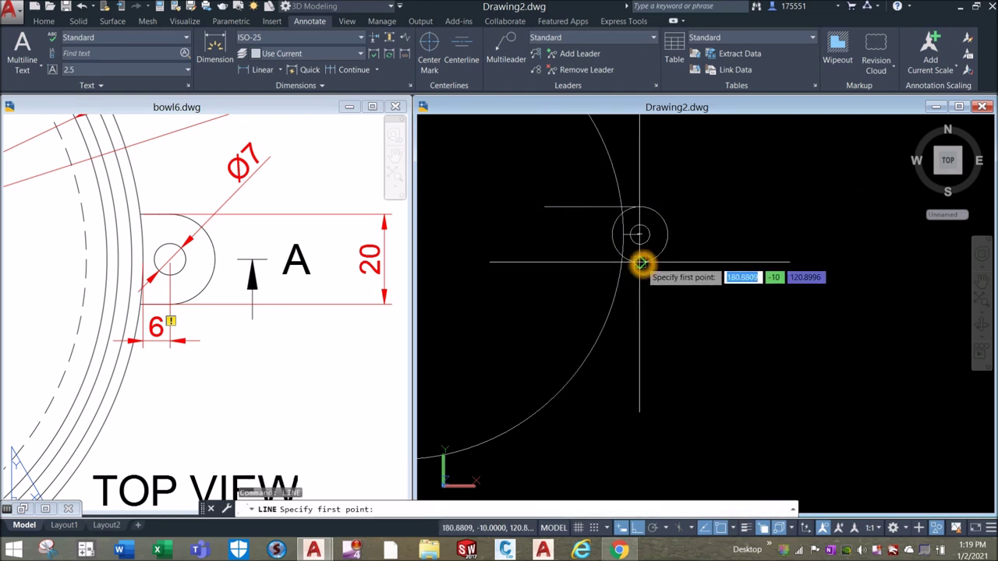
left_click(641, 262)
left_click(533, 265)
right_click(687, 190)
left_click(719, 195)
Trim the outer arc, excess lines and arc stubs to leave a D-shaped lug outline
right_click(714, 190)
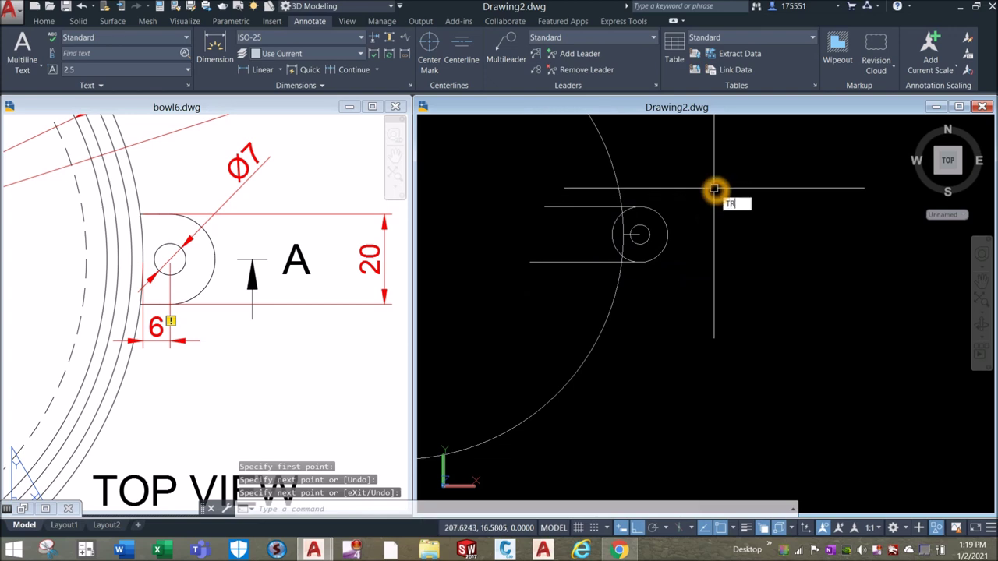
key("Return")
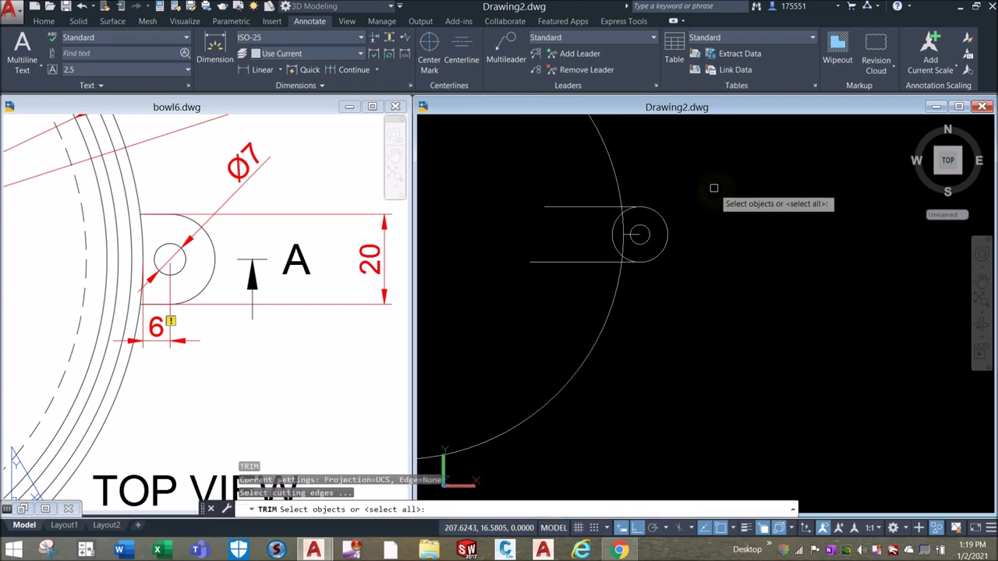
key("Return")
left_click(619, 183)
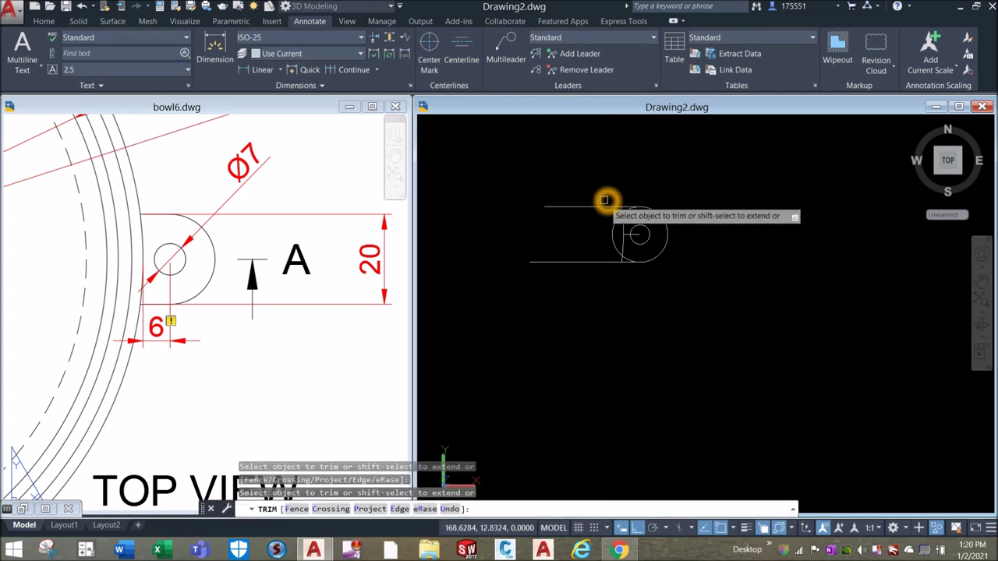
left_click(603, 255)
left_click(603, 259)
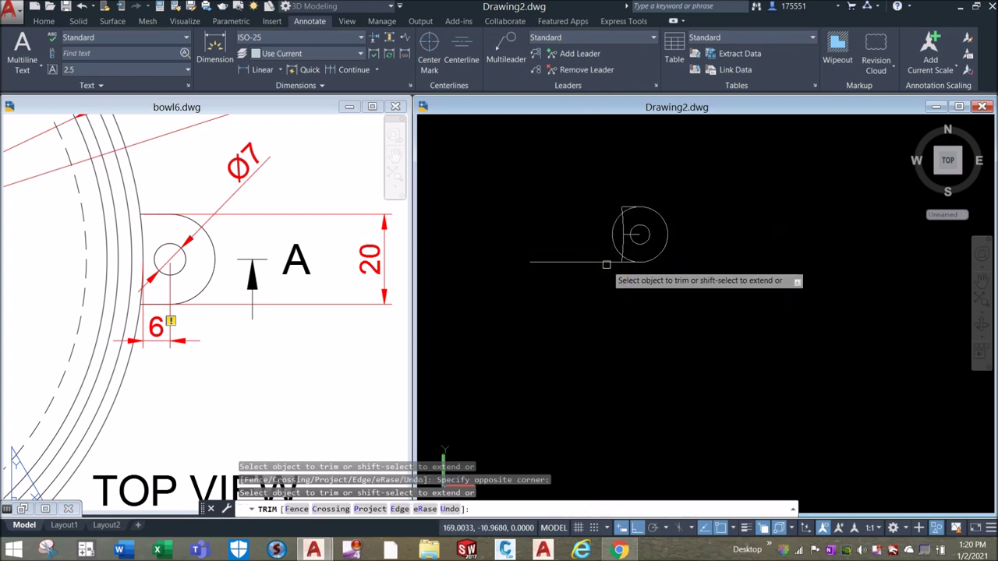
scroll(617, 236, "up", 3)
left_click(603, 235)
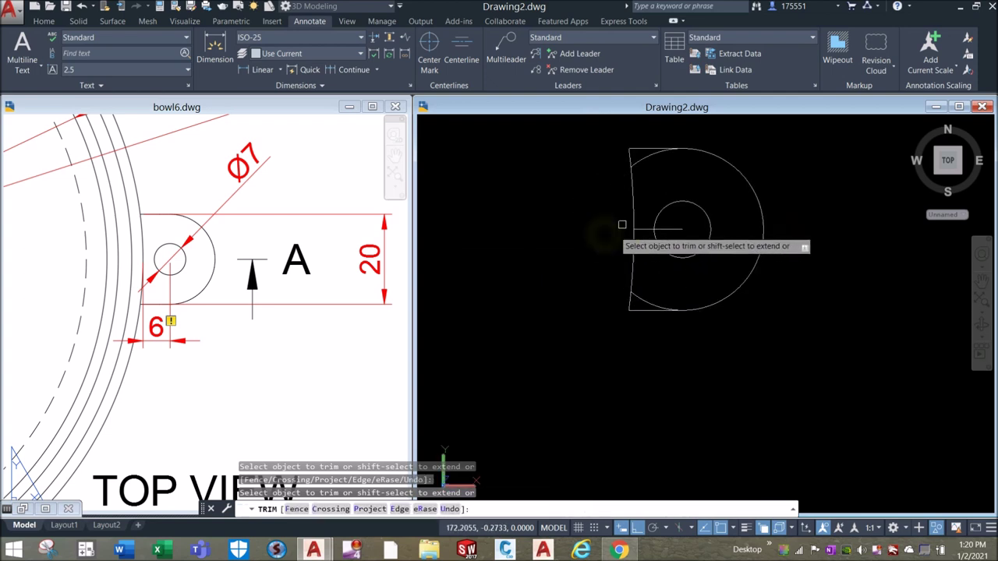
left_click(643, 297)
right_click(742, 206)
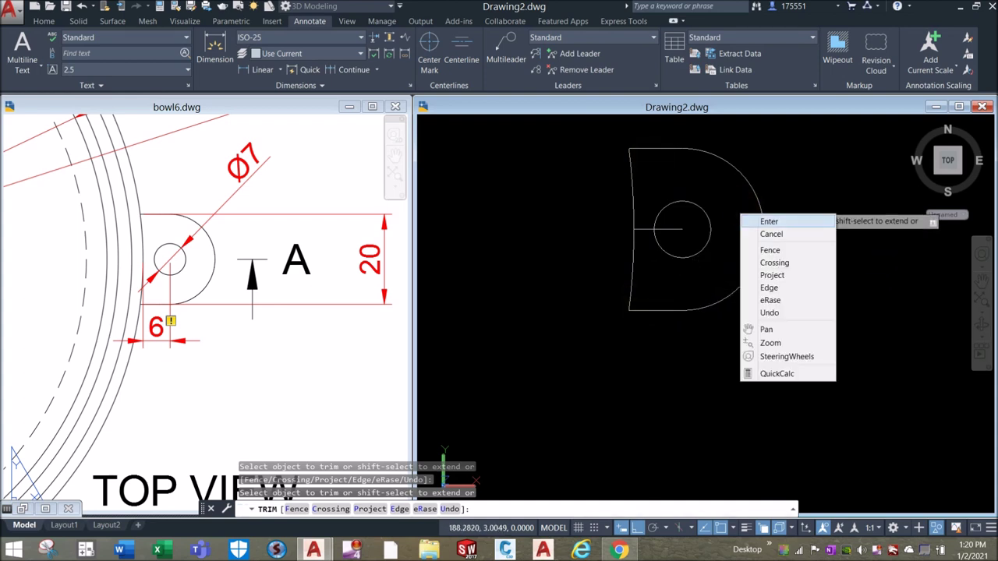
left_click(764, 220)
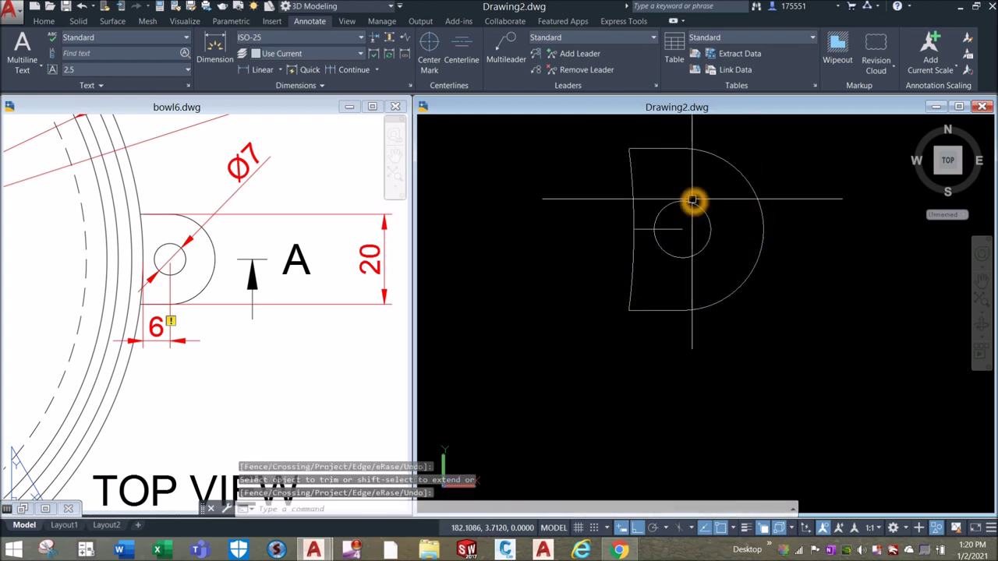
Join the trimmed D-shape pieces into a single polyline
type("j")
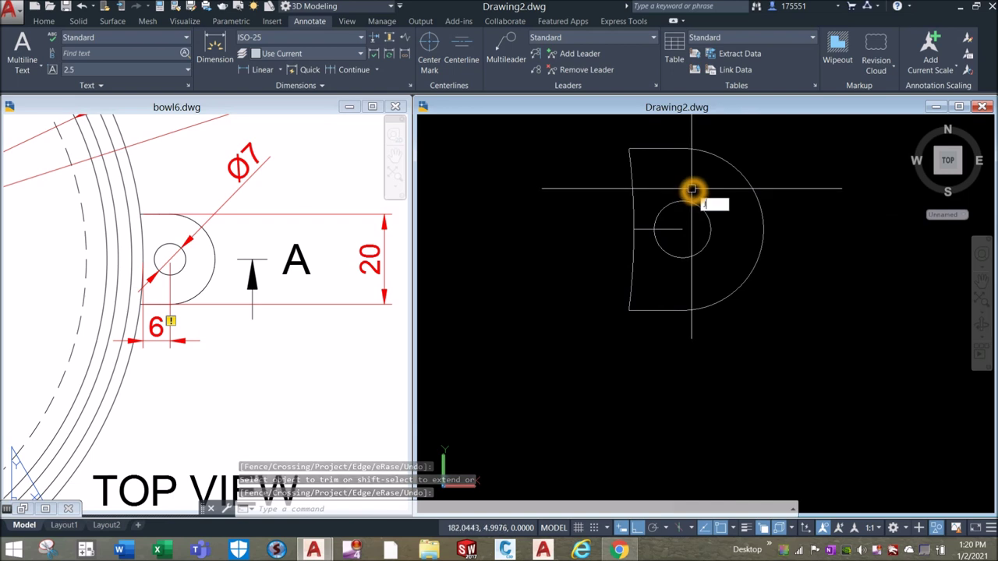
key("Return")
left_click(584, 129)
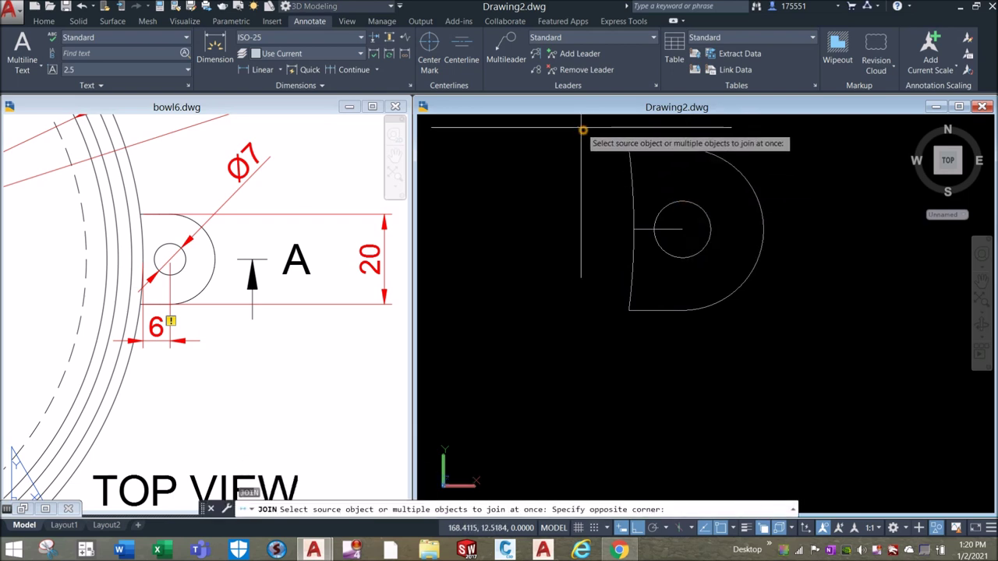
left_click(819, 331)
key("Return")
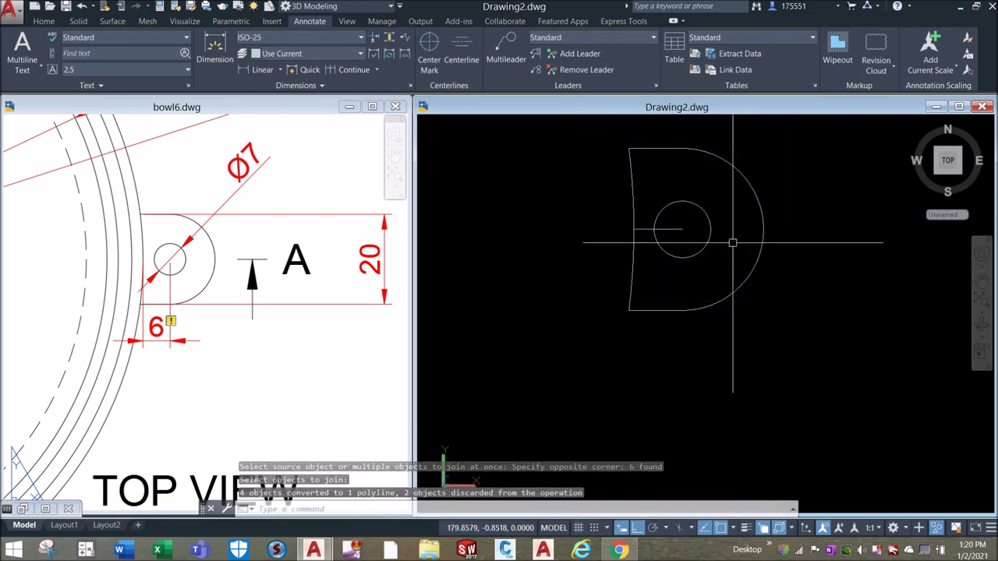
left_click(766, 232)
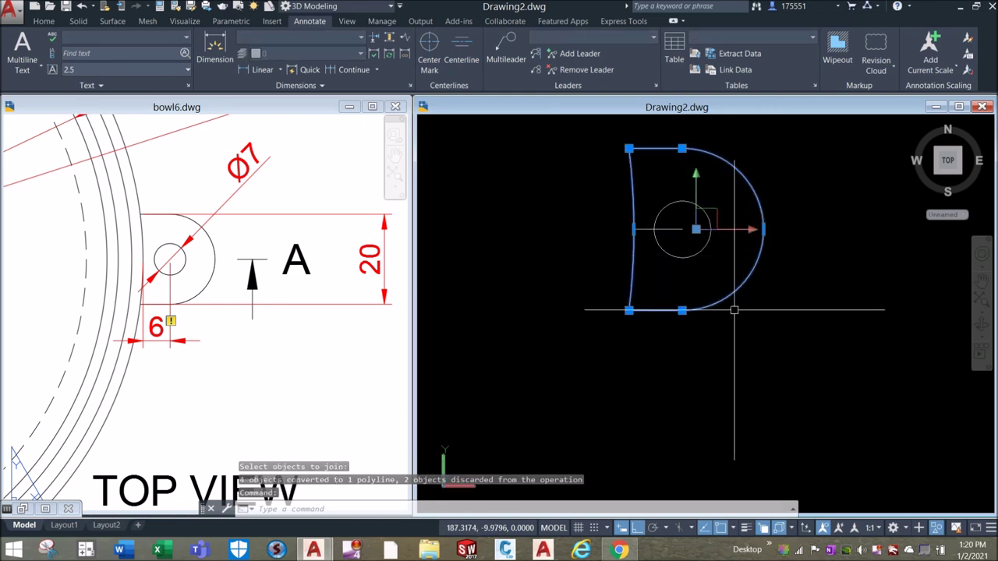
scroll(732, 303, "down", 3)
key("Escape")
left_click(624, 184)
End object isolation so the bowl reappears, and orbit to an angled 3D view
right_click(623, 183)
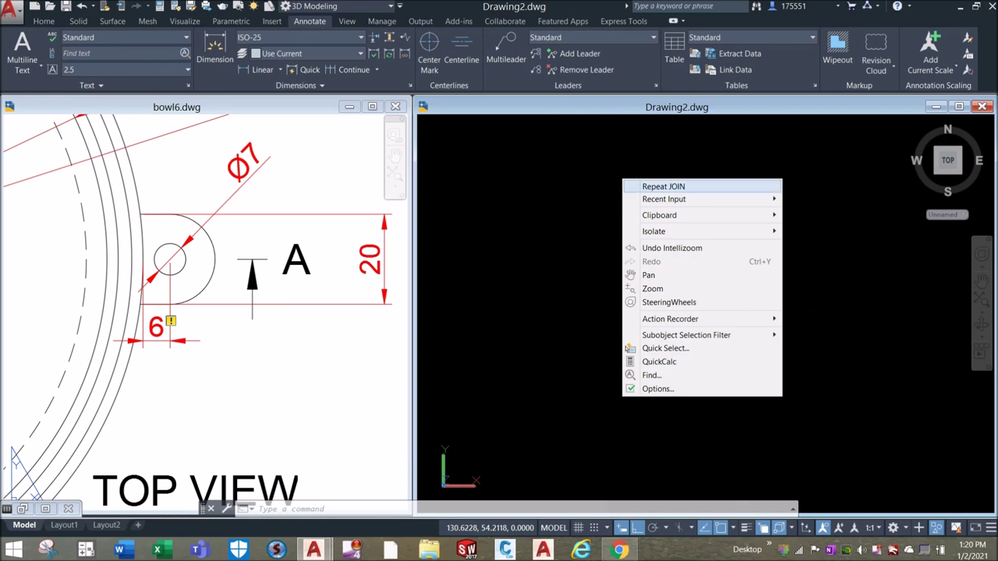
left_click(653, 231)
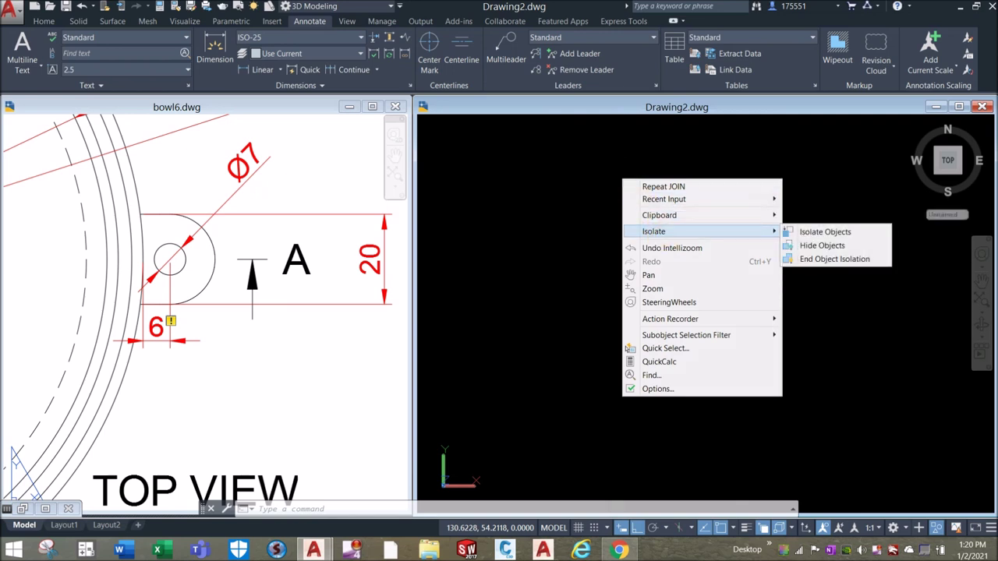
left_click(816, 259)
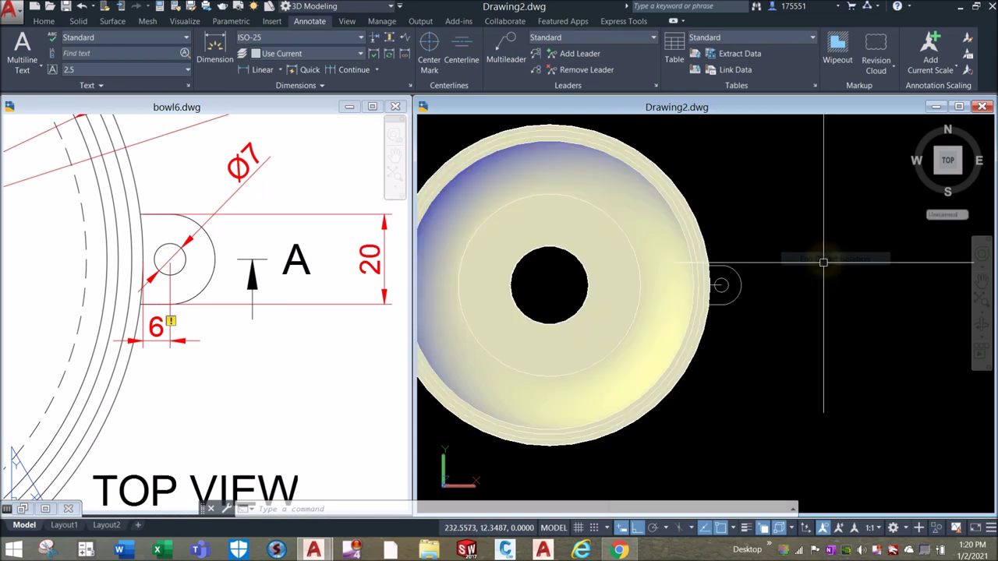
middle_click_drag(720, 292, 717, 288, "shift")
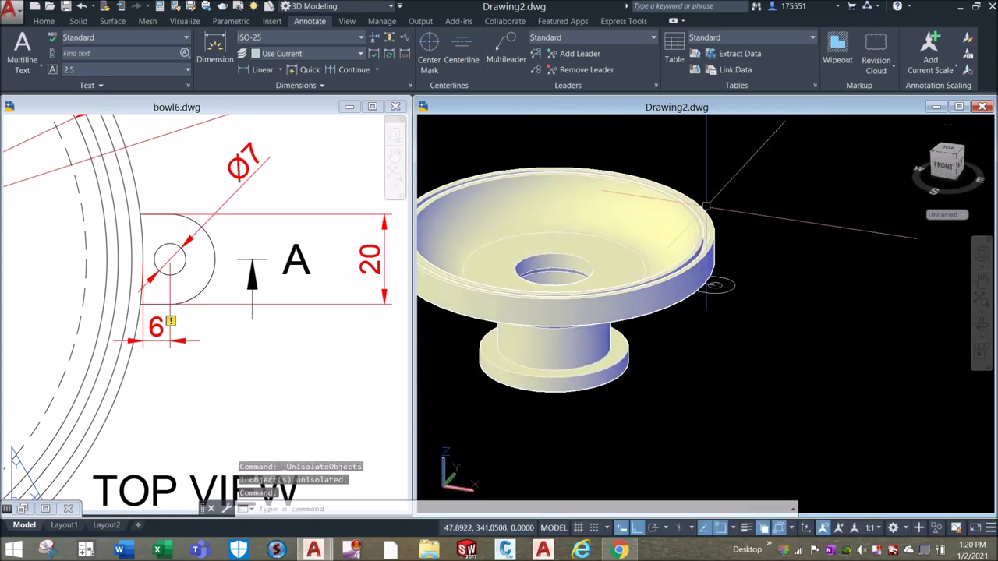
Check the section view and its 7 dimension in the bowl6 reference drawing
left_click(366, 286)
scroll(355, 285, "down", 4)
middle_click_drag(355, 285, 347, 78)
scroll(298, 386, "up", 3)
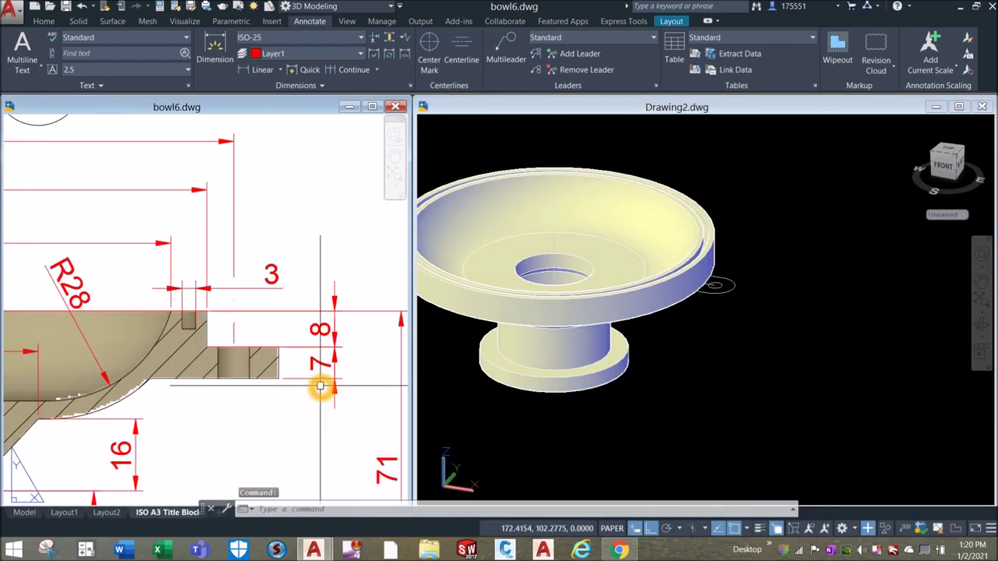
left_click(424, 394)
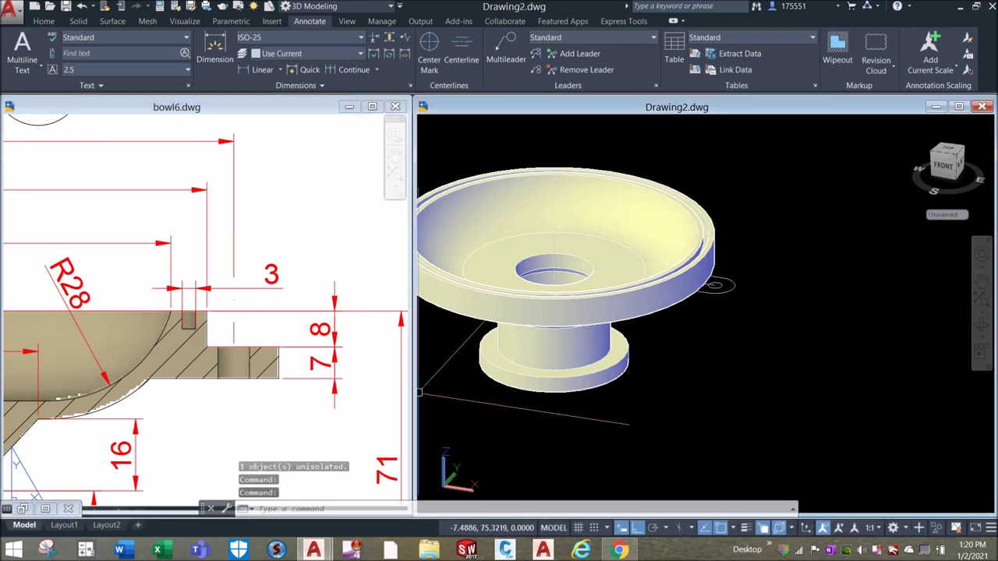
left_click(293, 390)
left_click(281, 351)
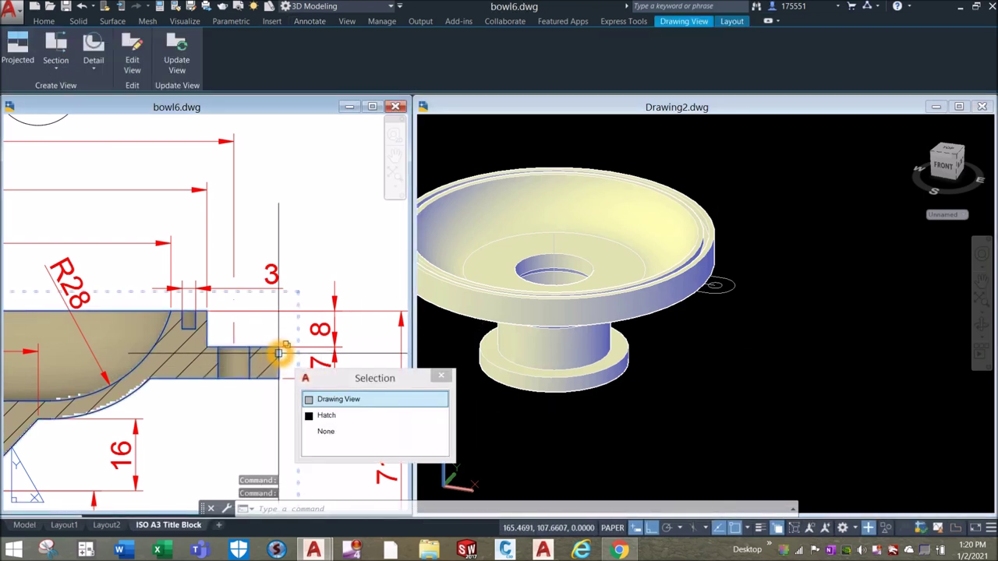
key("Escape")
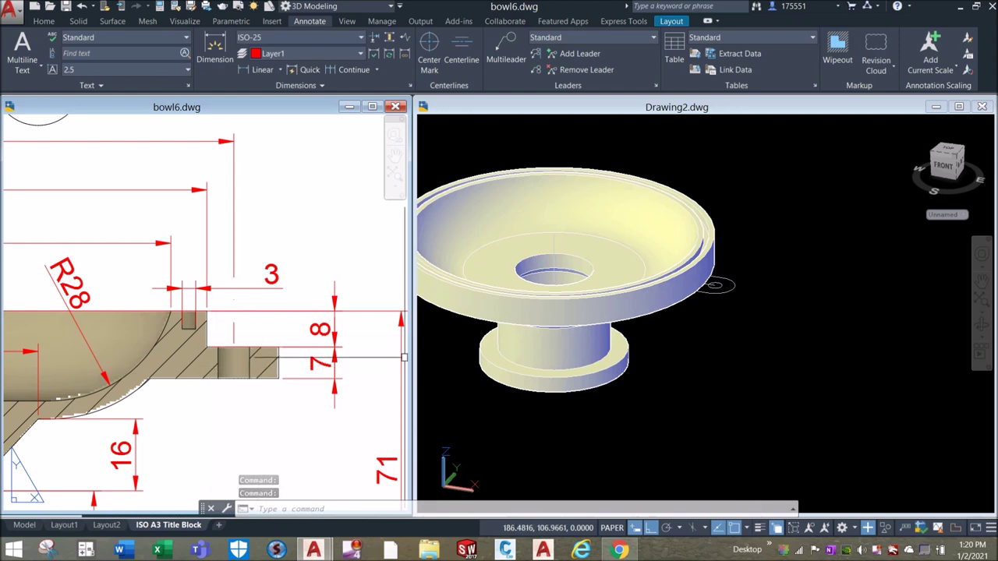
left_click(780, 284)
scroll(713, 288, "up", 6)
Extrude the D outline and the 7-diameter hole circle to a height of 7
left_click(726, 284)
left_click(725, 259)
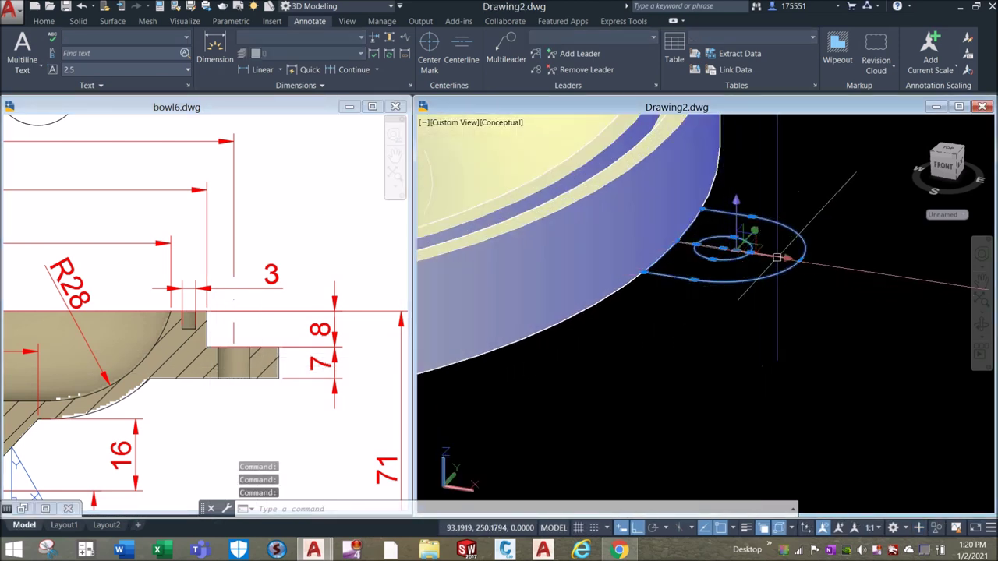
left_click(44, 21)
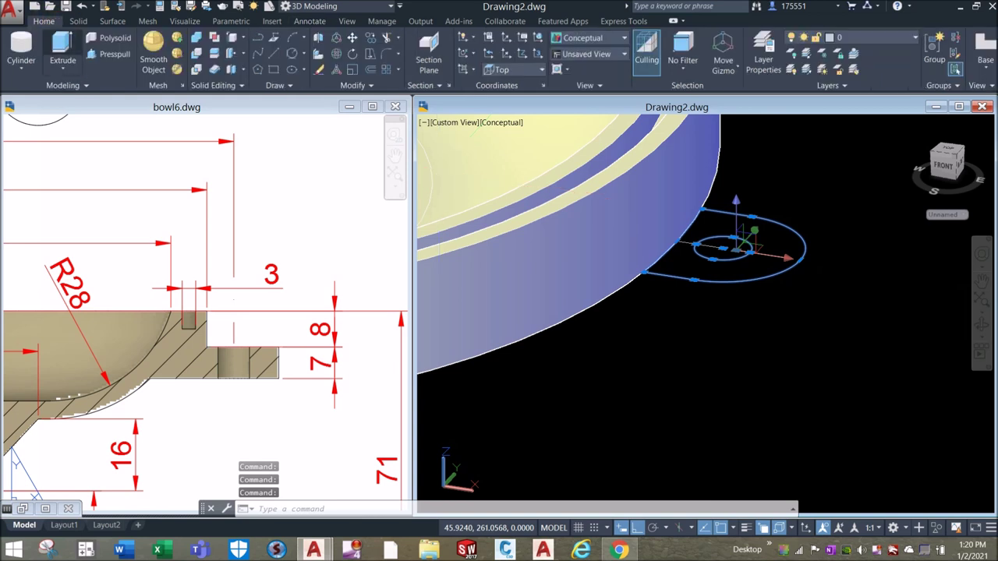
left_click(61, 39)
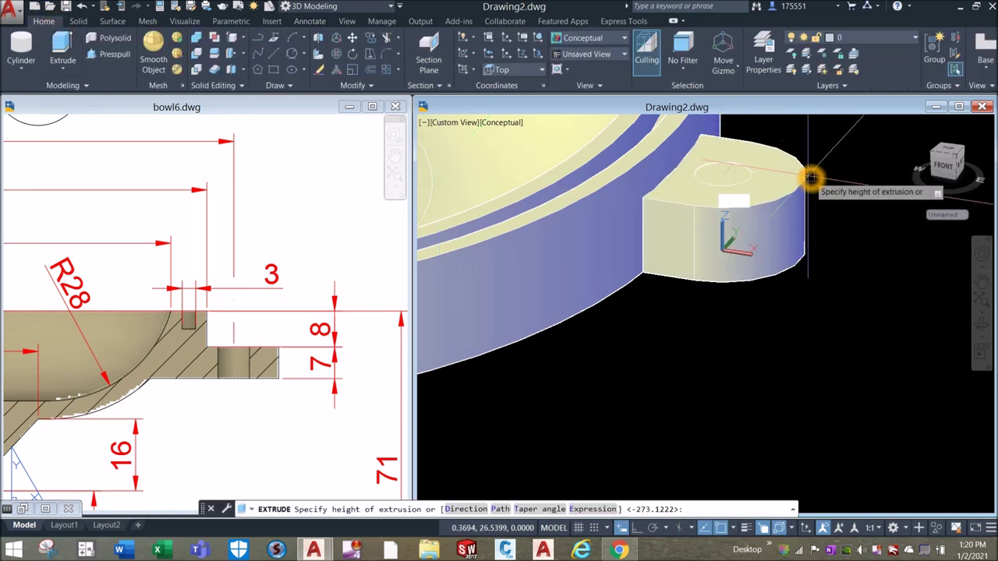
type("7")
key("Return")
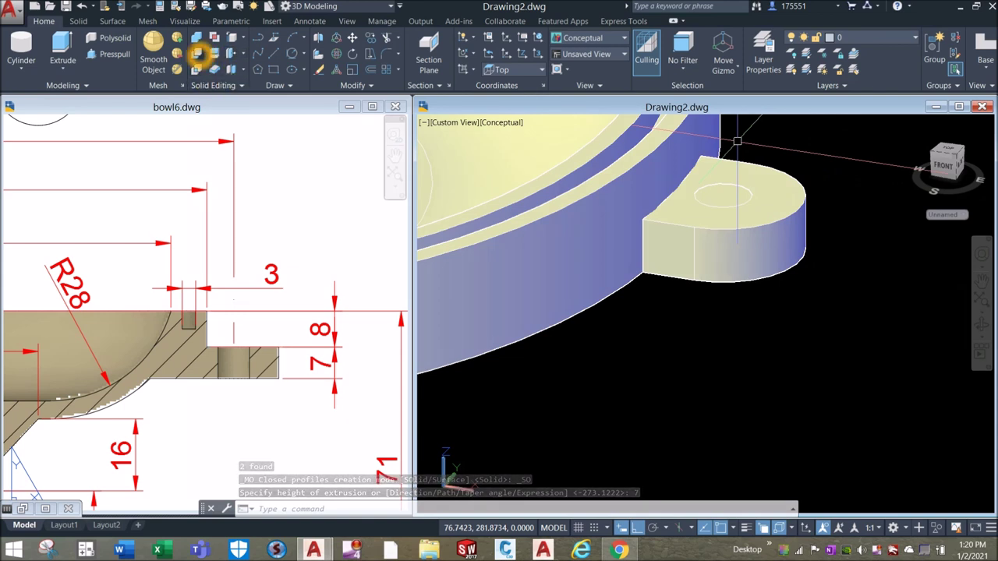
Subtract the hole cylinder from the lug solid
left_click(198, 53)
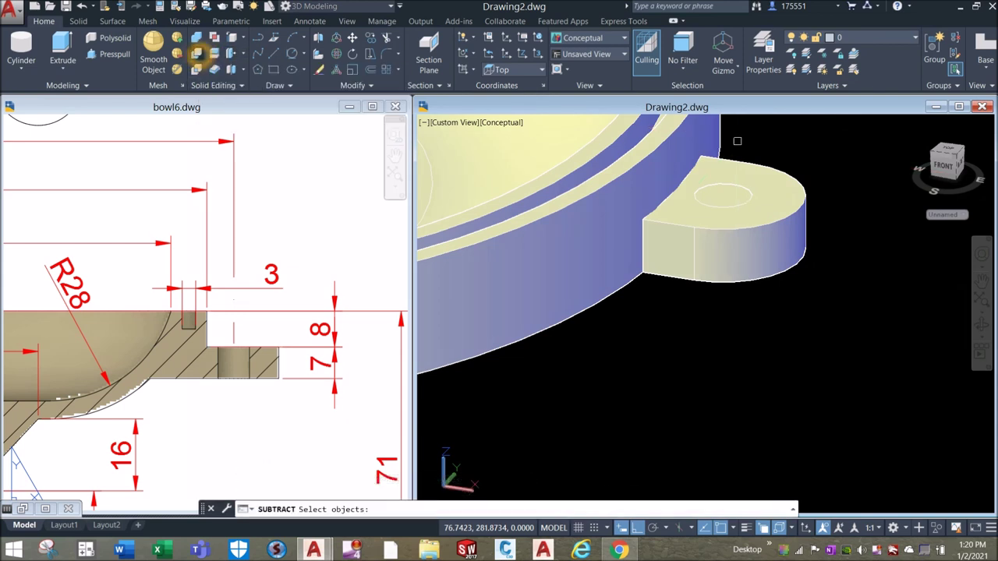
left_click(766, 211)
right_click(798, 155)
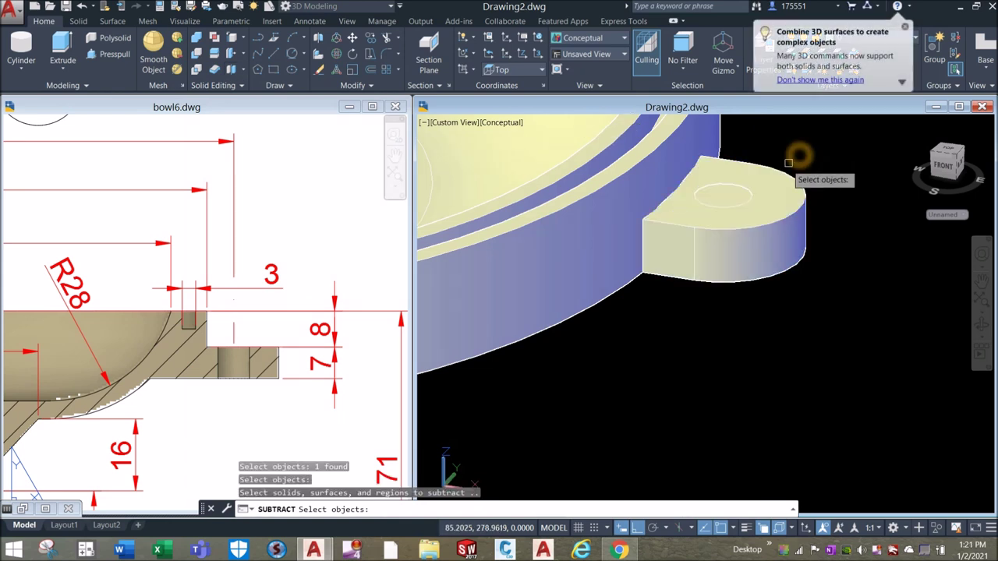
left_click(735, 182)
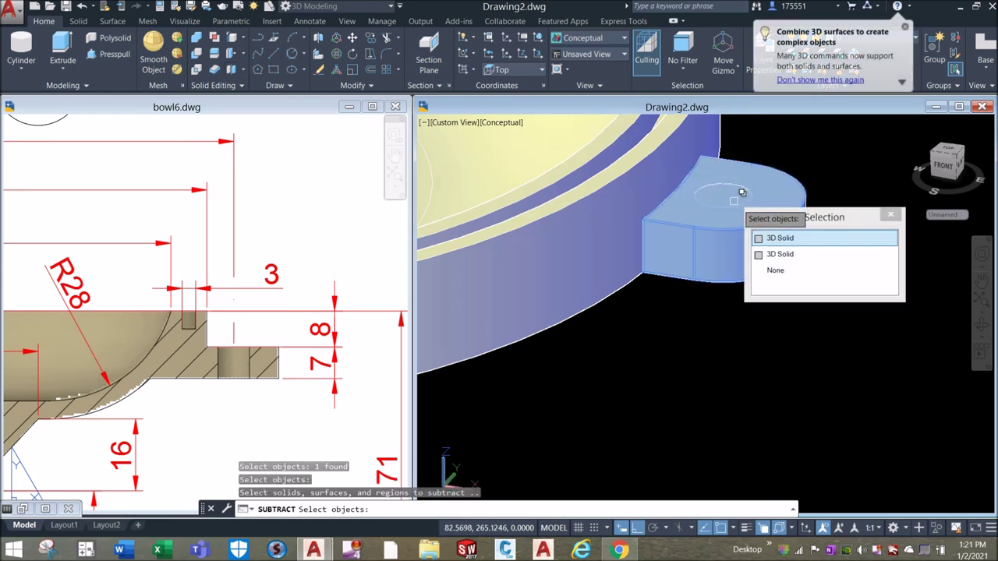
left_click(784, 255)
left_click(735, 191)
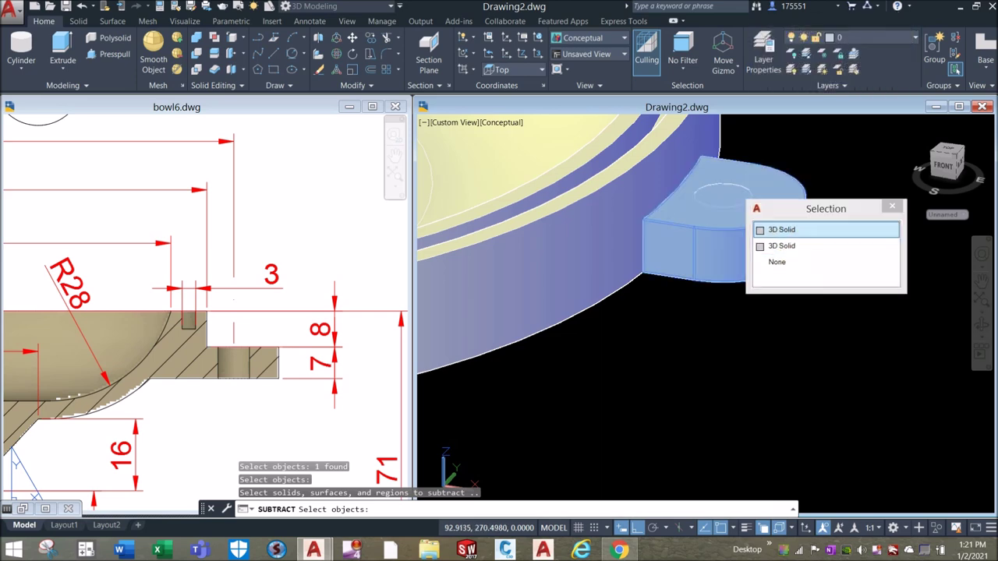
left_click(780, 242)
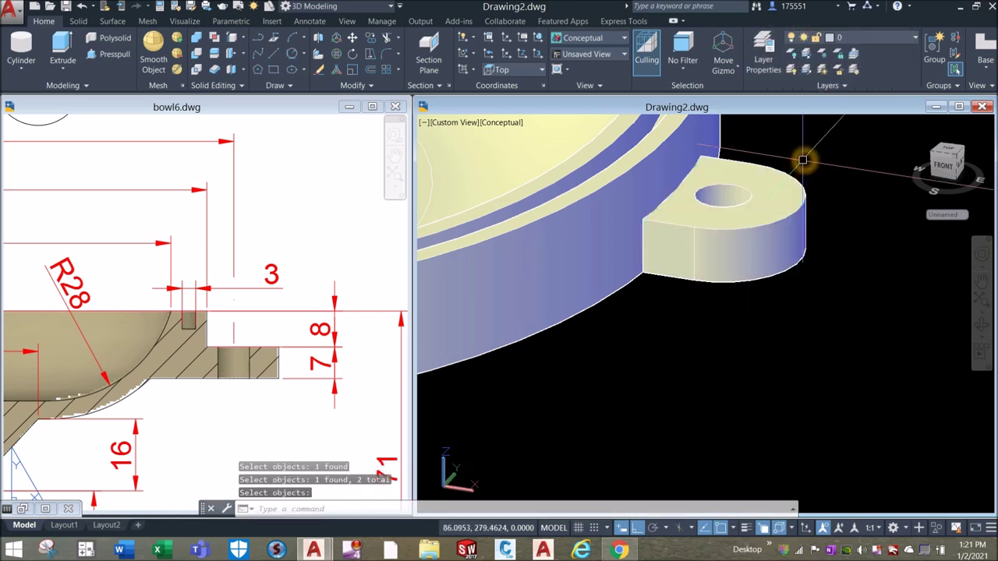
scroll(794, 169, "down", 5)
key("Return")
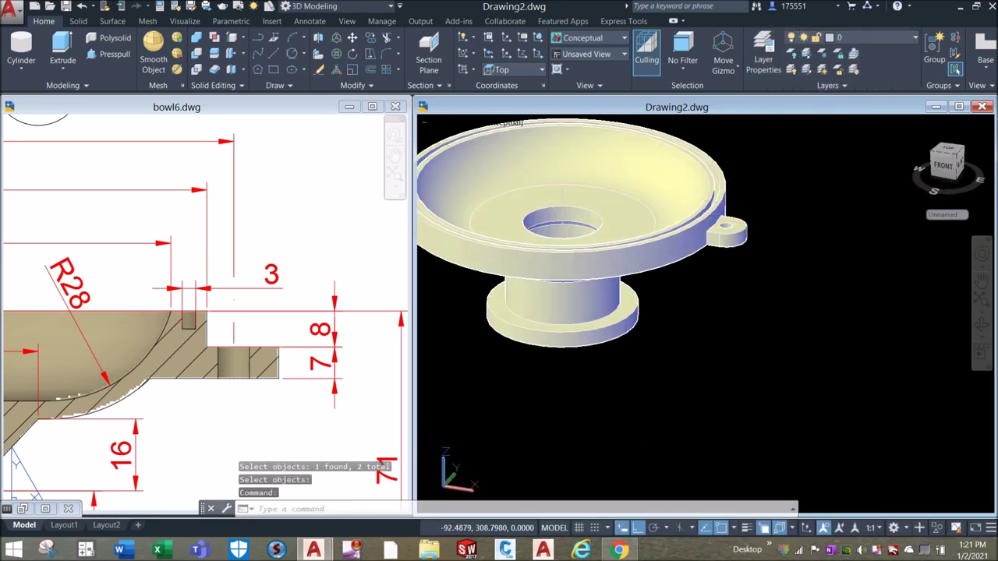
Switch Drawing2 to Top view and zoom in on the lug
left_click(455, 122)
left_click(468, 151)
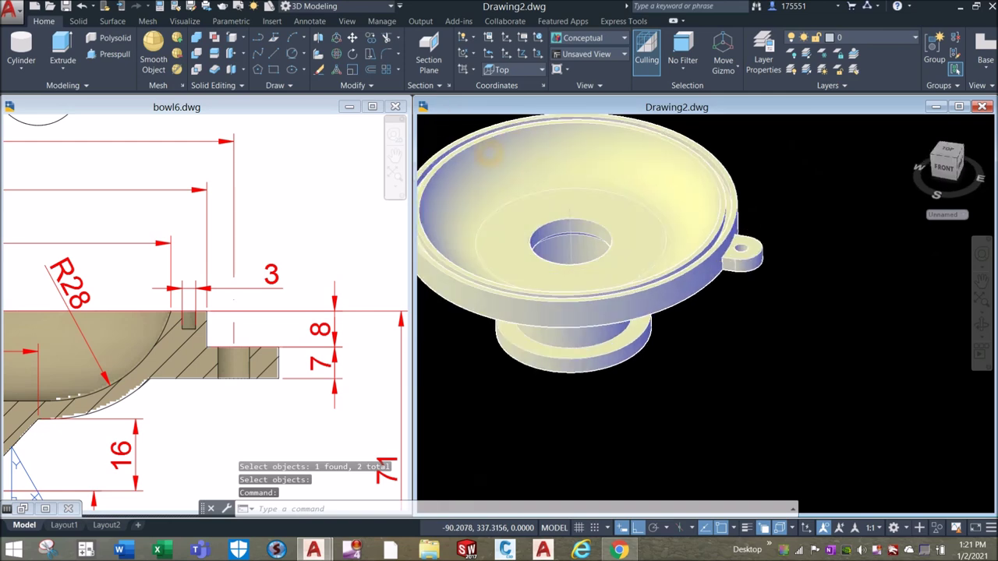
left_click(315, 312)
scroll(316, 308, "down", 6)
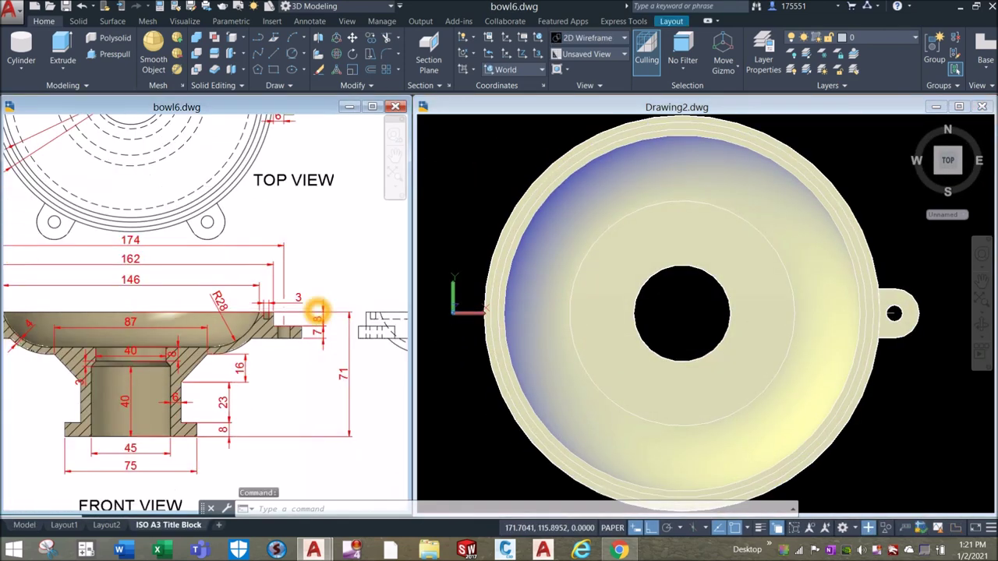
scroll(316, 308, "down", 3)
left_click(853, 295)
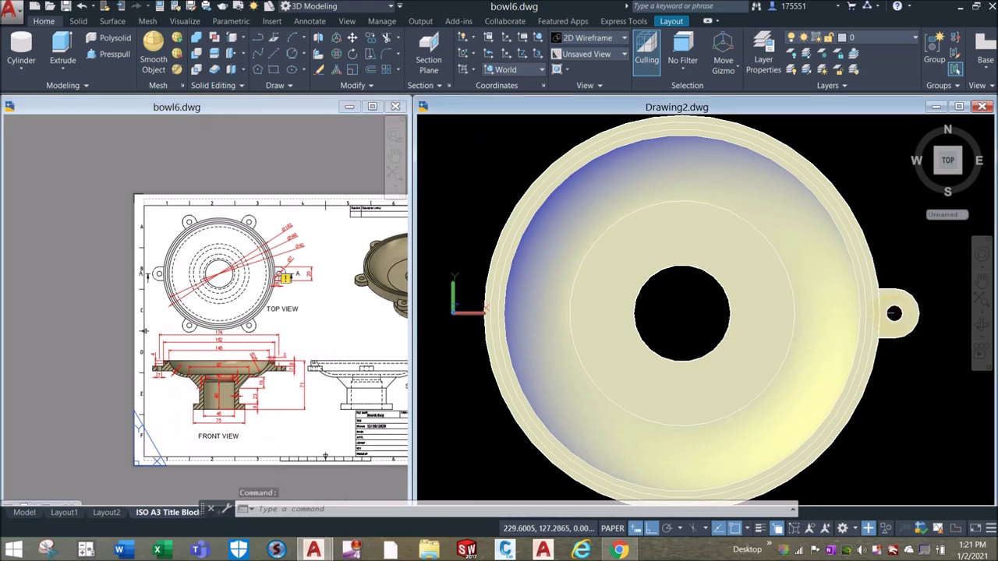
scroll(853, 295, "up", 3)
middle_click_drag(849, 285, 757, 272)
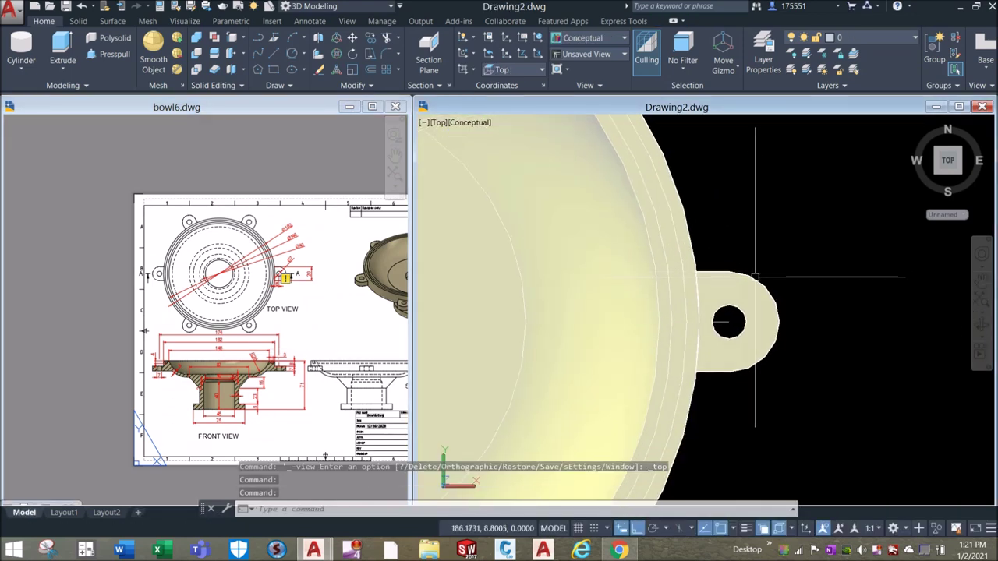
scroll(760, 234, "down", 5)
Run the ARRAYPOLAR command
key("Escape")
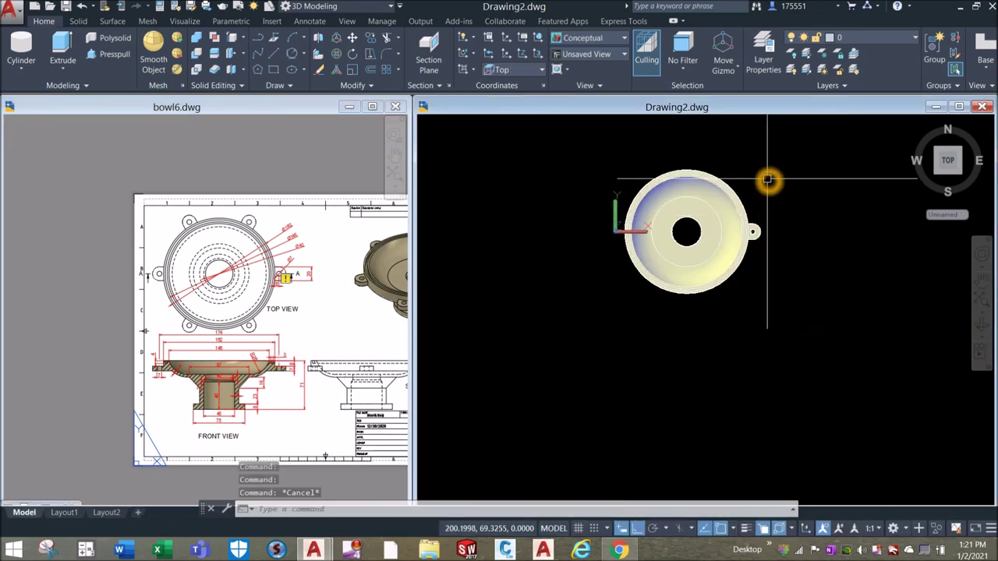
type("RAA")
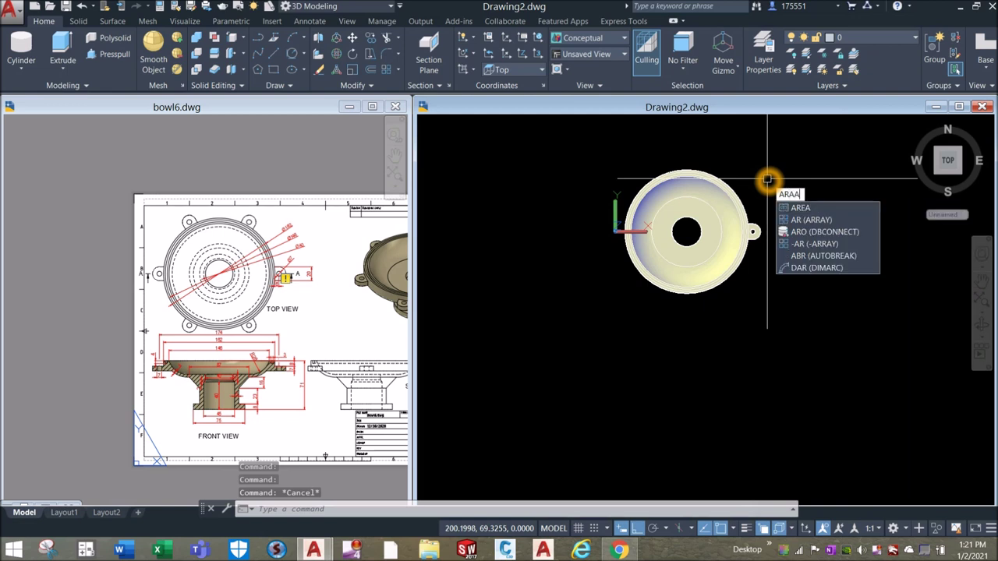
type("Y")
key("BackSpace")
key("BackSpace")
key("BackSpace")
type("R")
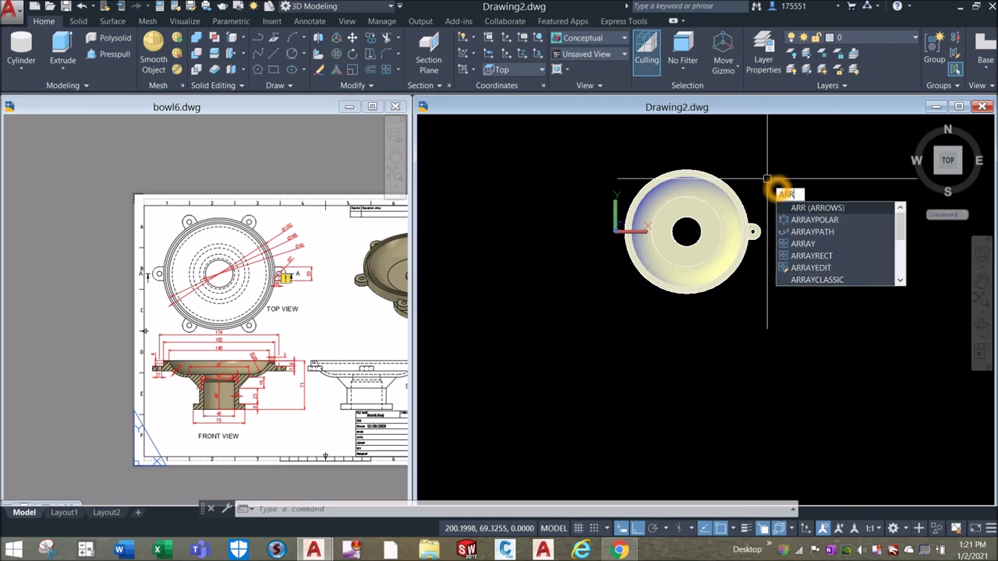
type("POLAR")
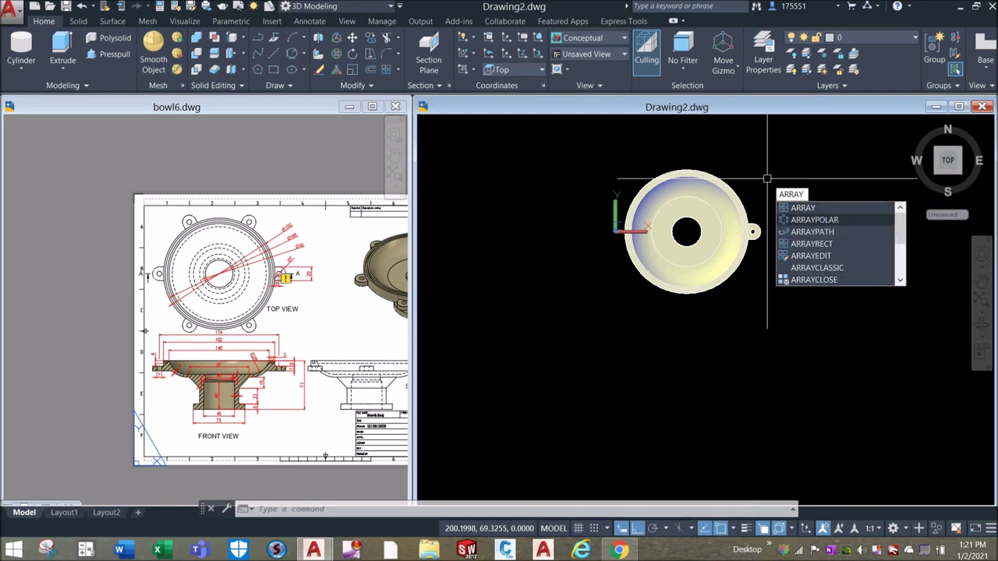
key("Return")
scroll(764, 236, "up", 5)
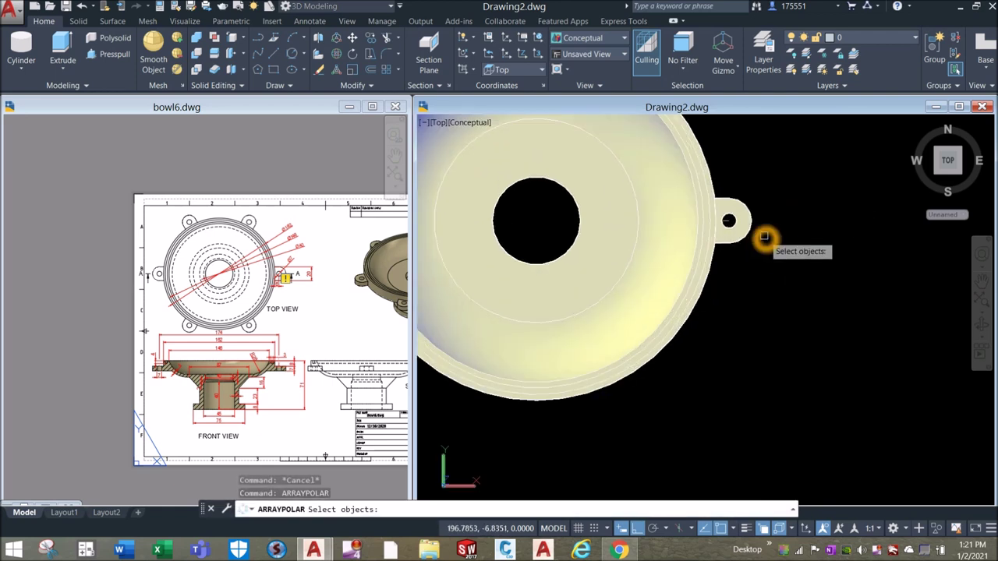
Polar-array the lug into 6 items over 360° around the bowl's centre
left_click(751, 229)
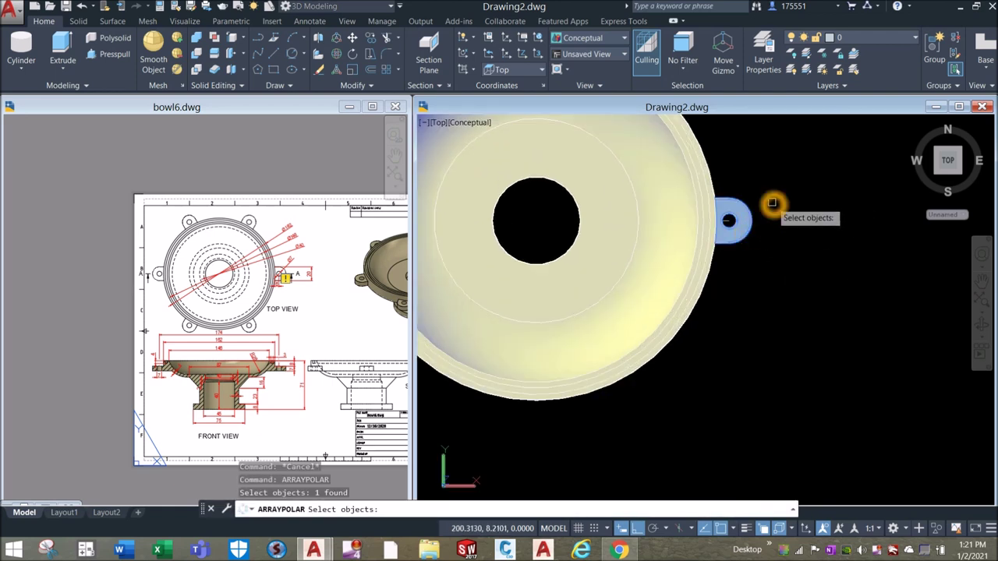
key("Return")
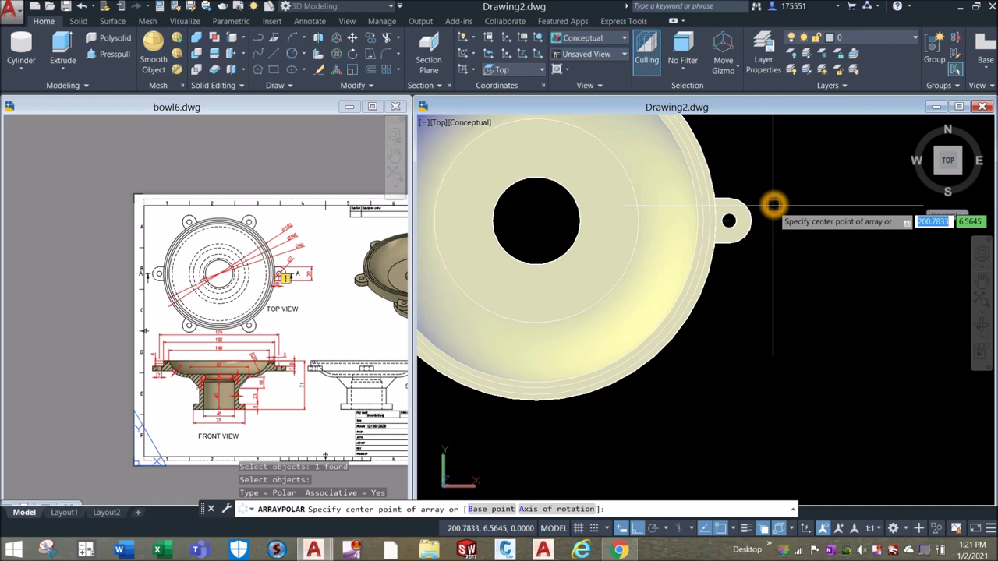
scroll(774, 205, "down", 3)
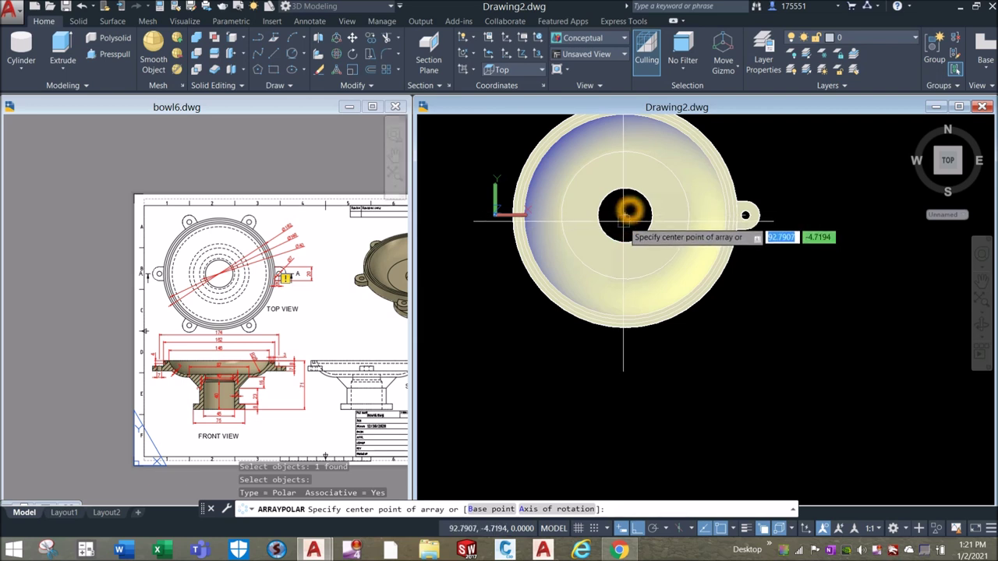
scroll(624, 221, "up", 2)
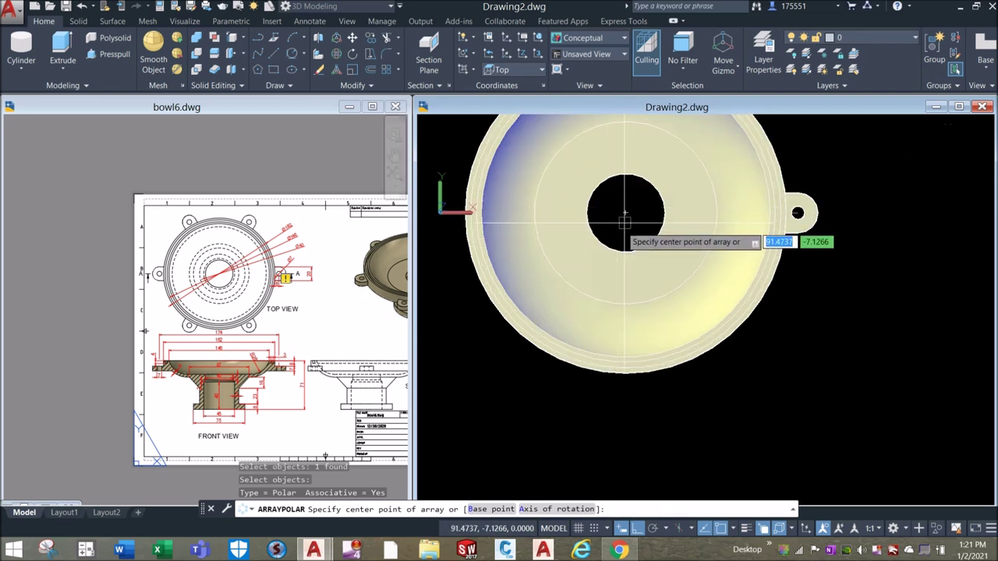
left_click(629, 215)
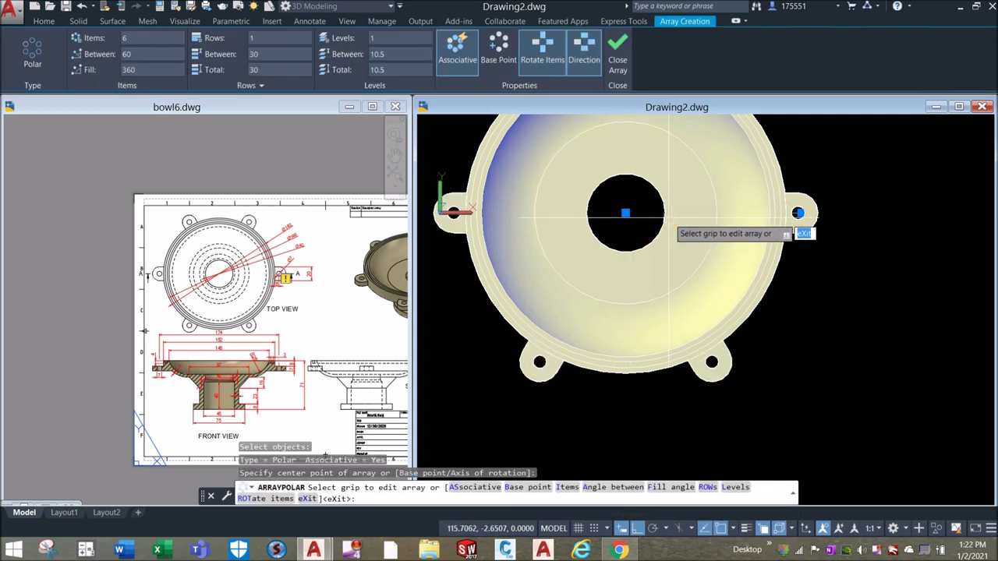
scroll(628, 215, "down", 2)
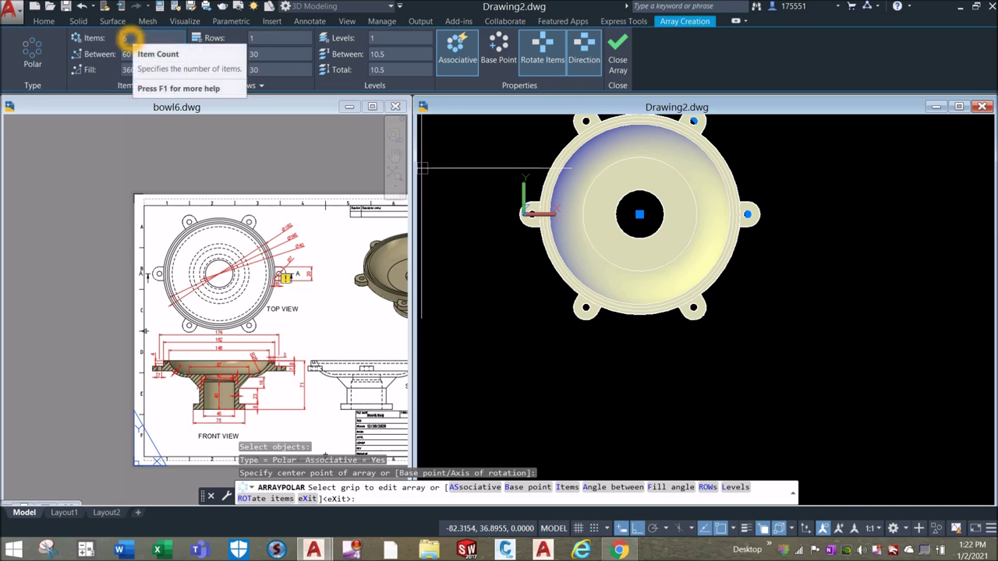
left_click(672, 262)
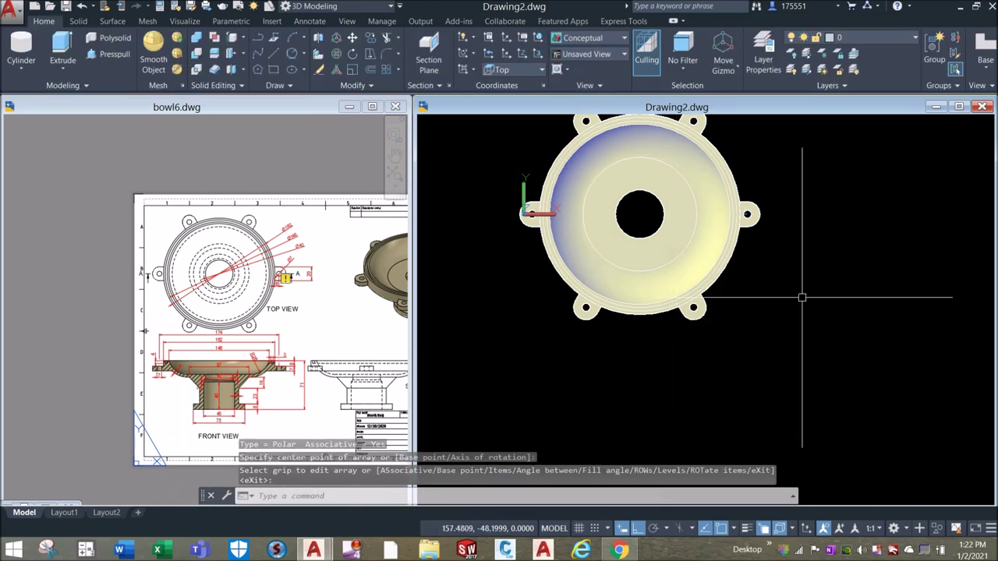
Select and deselect the lug array and bowl, cancelling an initial Union attempt
scroll(768, 237, "up", 3)
left_click(750, 209)
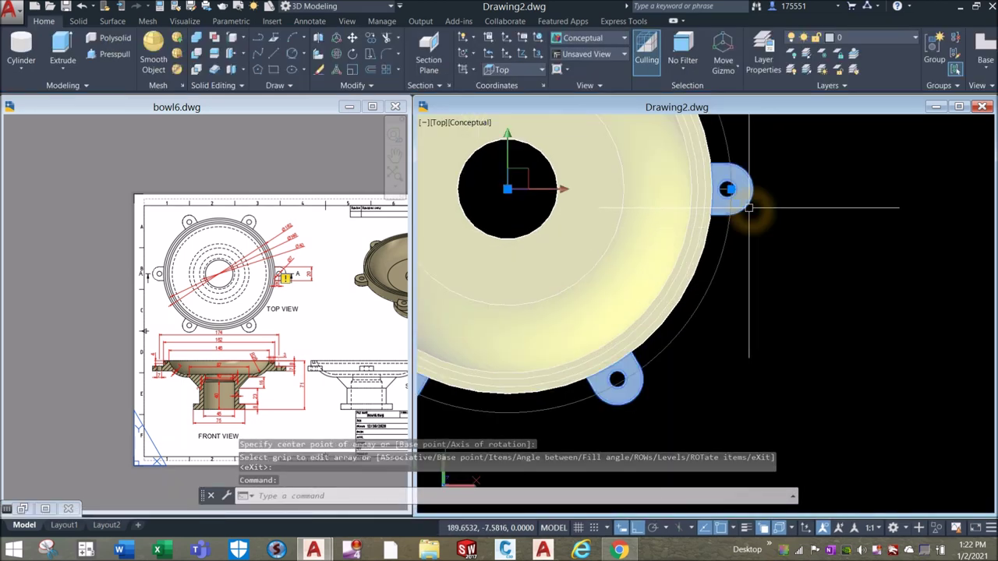
scroll(798, 224, "down", 5)
key("Escape")
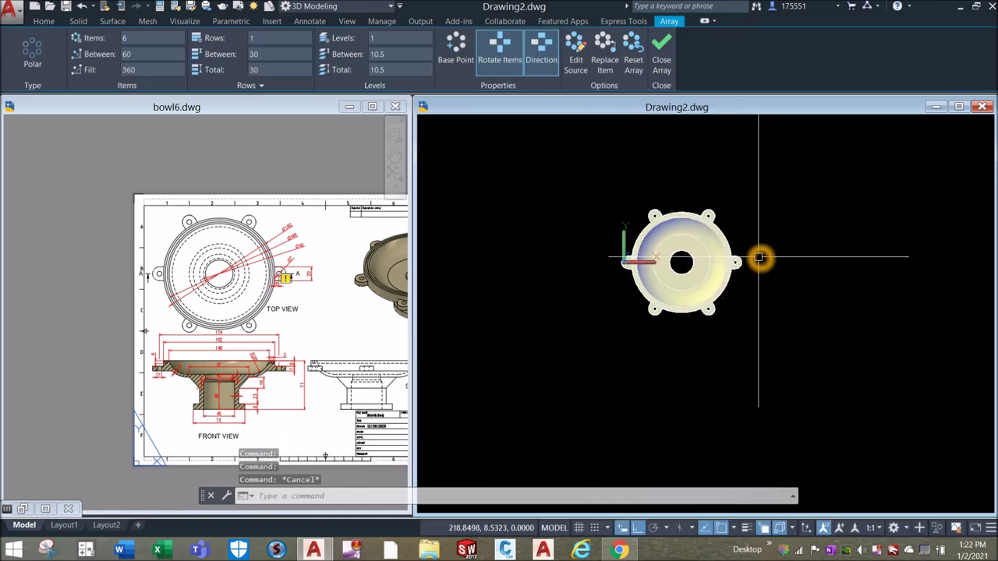
scroll(759, 257, "up", 2)
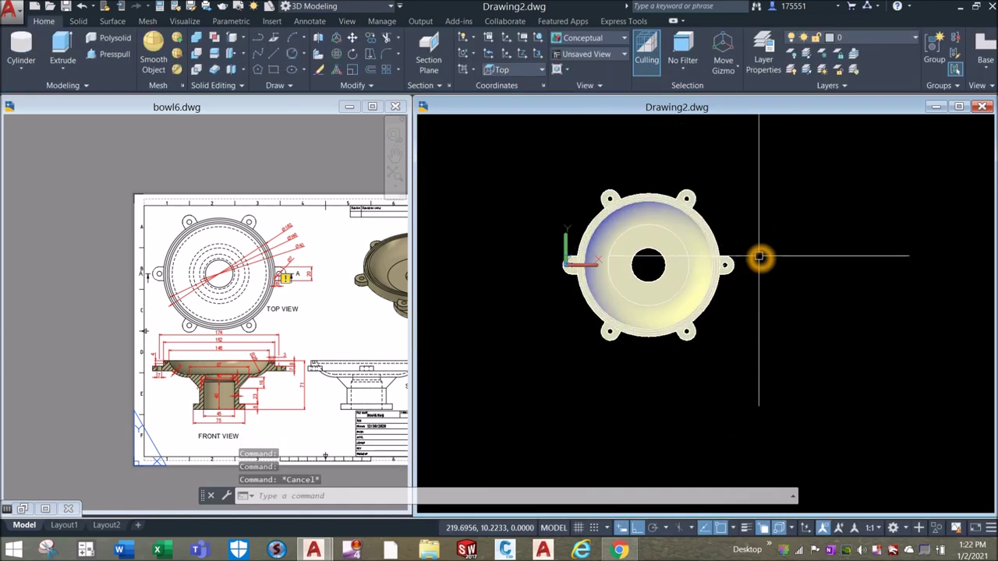
left_click(529, 163)
left_click(794, 369)
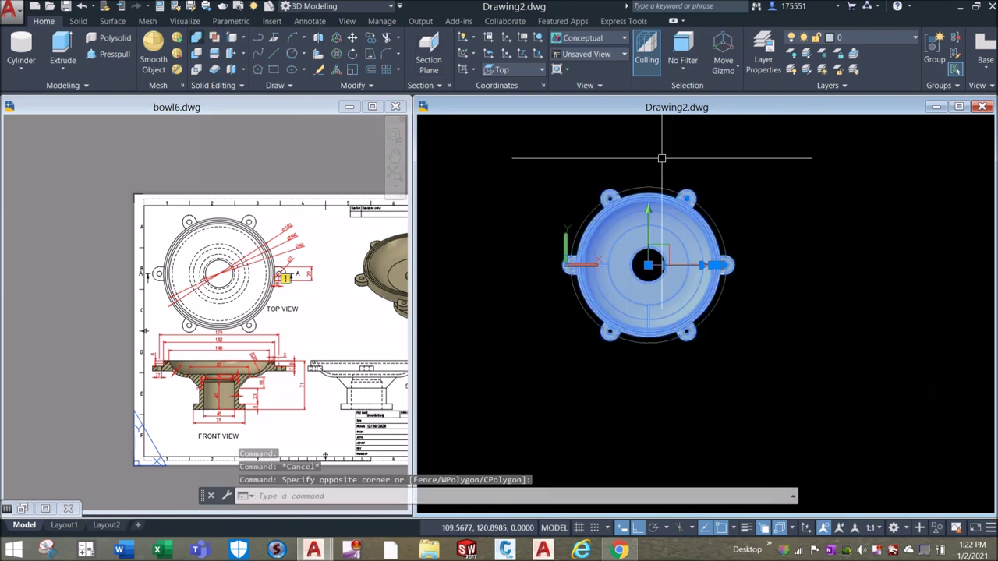
left_click(201, 40)
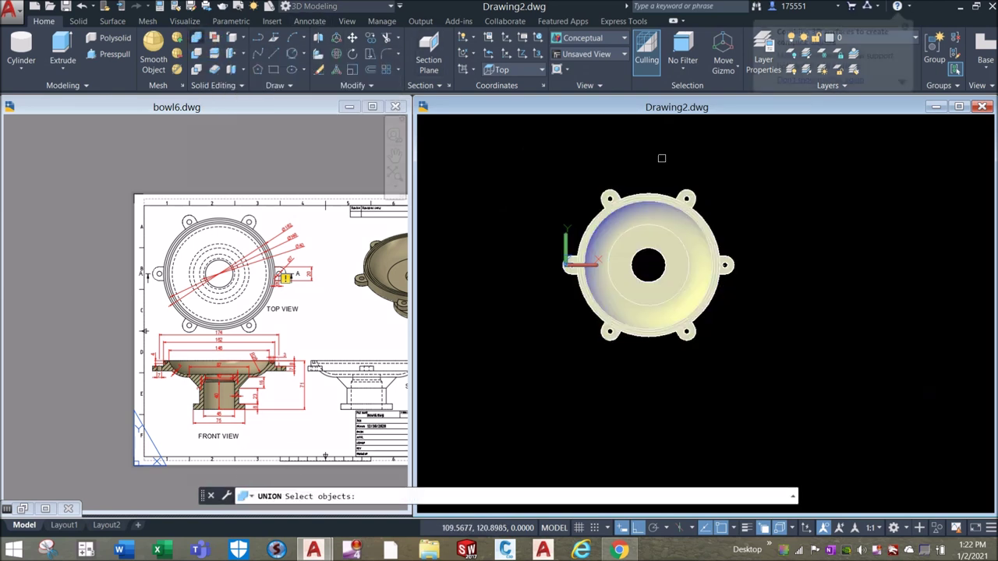
key("Escape")
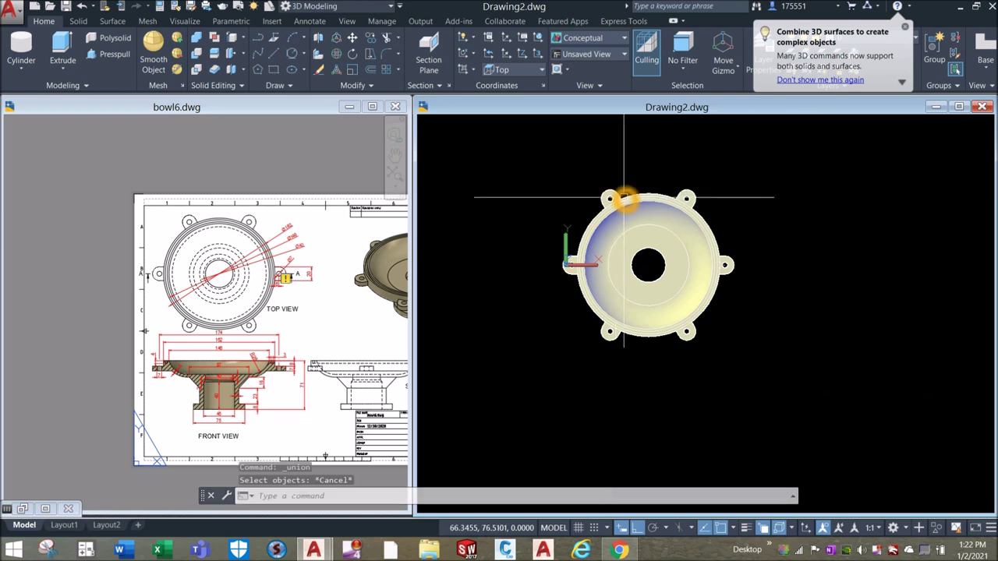
left_click(623, 198)
key("Escape")
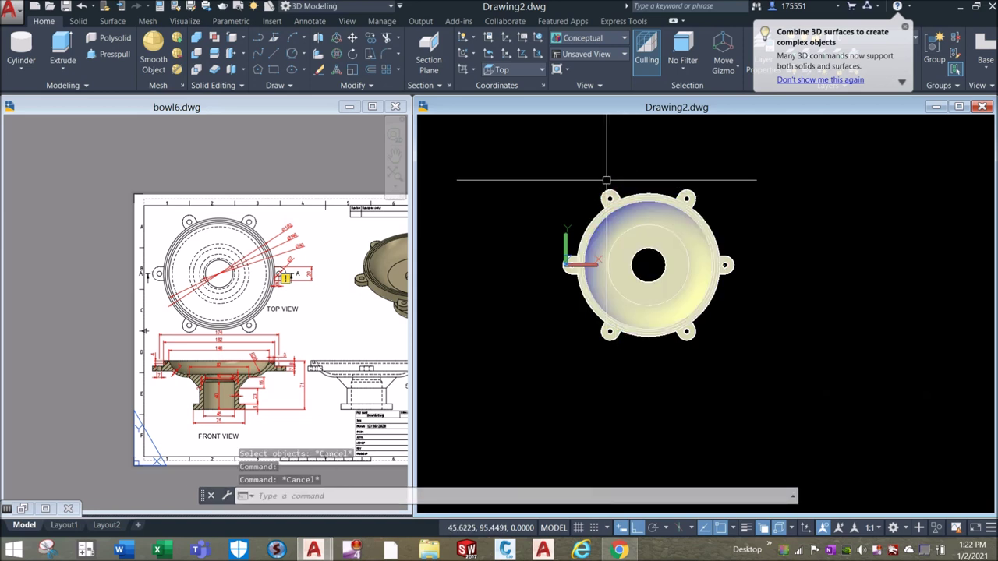
Explode the lug array into separate lugs with the X (EXPLODE) command
scroll(606, 182, "up", 3)
type("x")
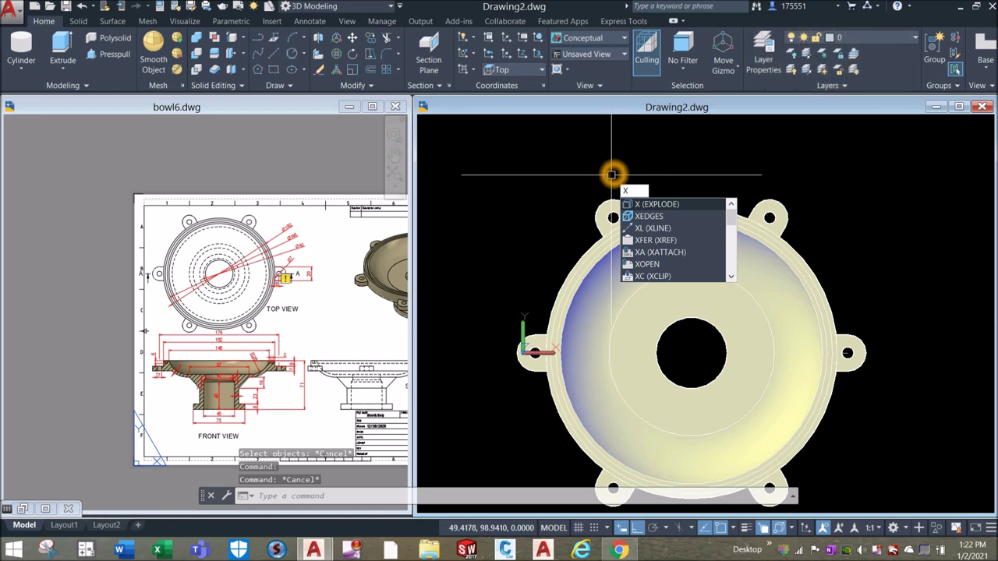
key("Return")
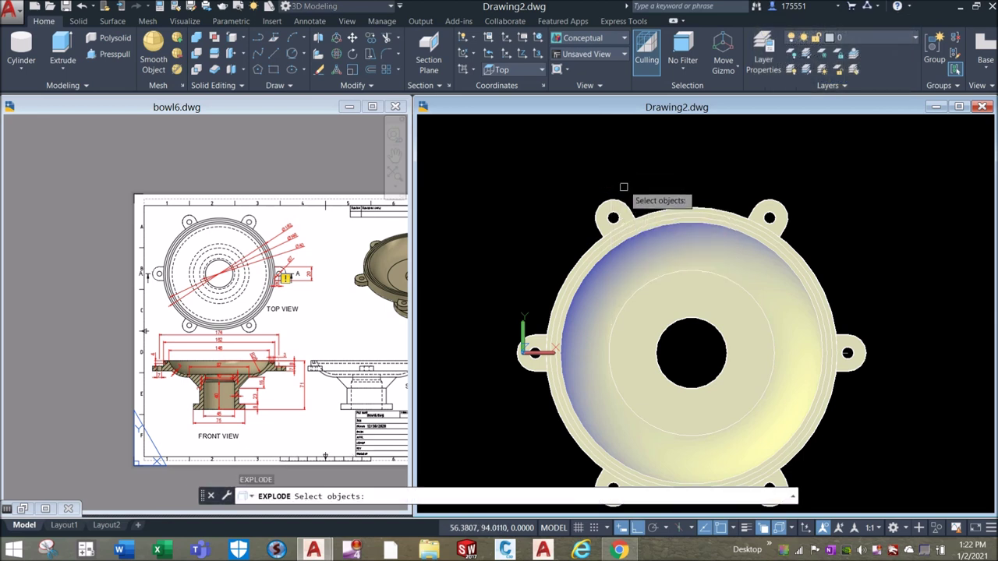
left_click(625, 199)
key("Return")
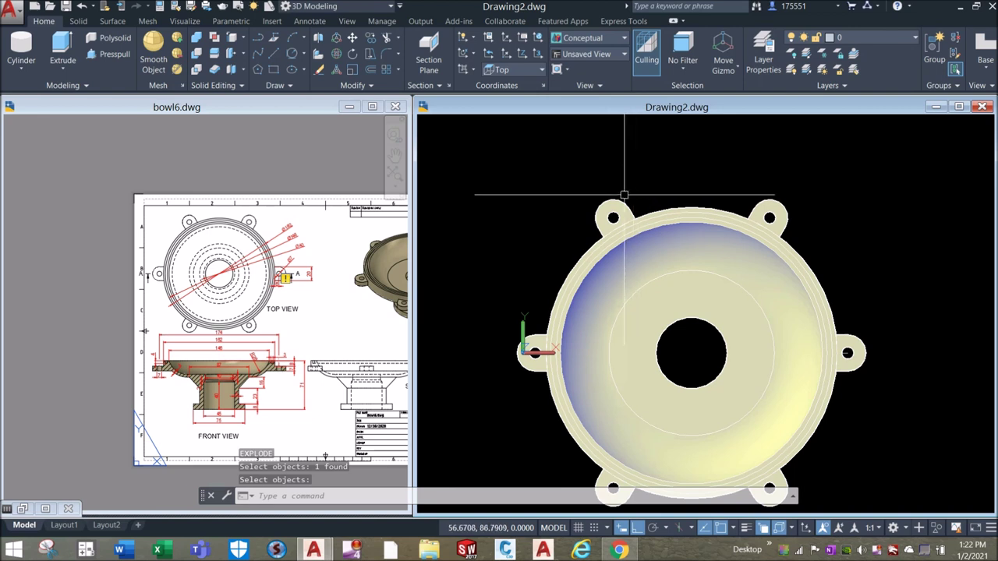
Union the bowl and all twelve parts, window-selected, into one solid
left_click(624, 204)
scroll(643, 156, "down", 3)
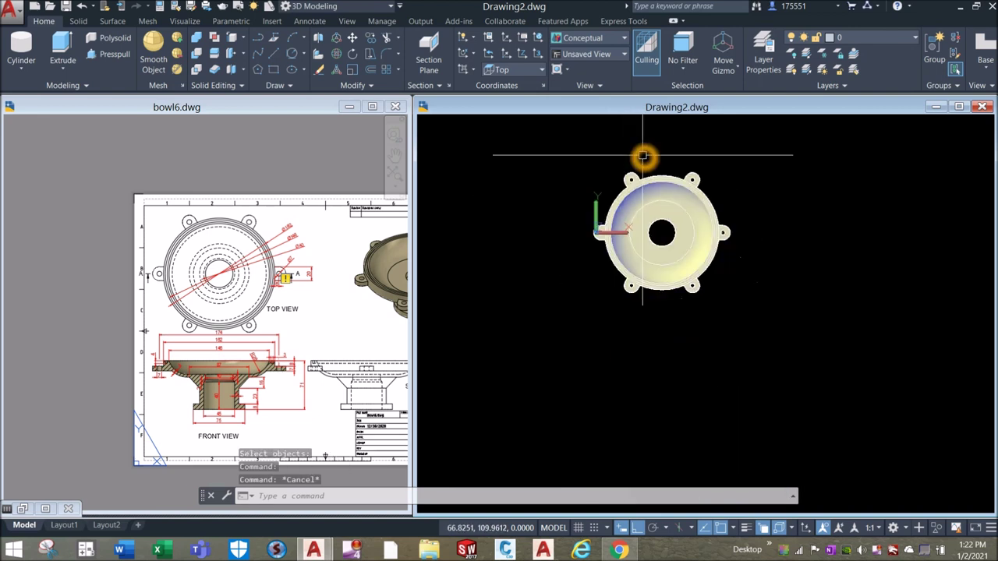
key("Escape")
middle_click_drag(644, 158, 590, 178)
scroll(496, 135, "down", 2)
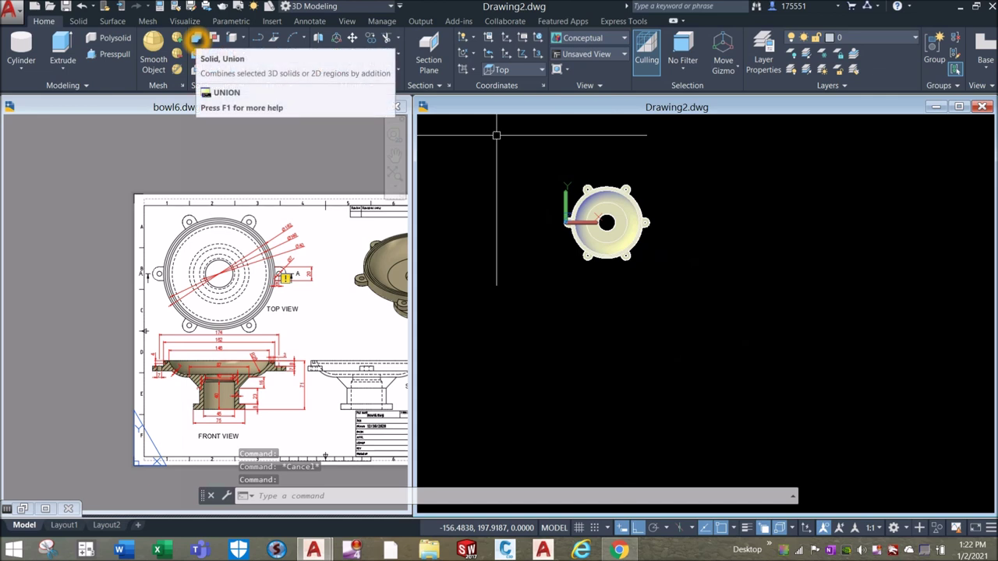
left_click(197, 37)
left_click(539, 160)
left_click(686, 270)
key("Return")
Orbit to check the joined bowl and select it for copying
left_click(568, 207)
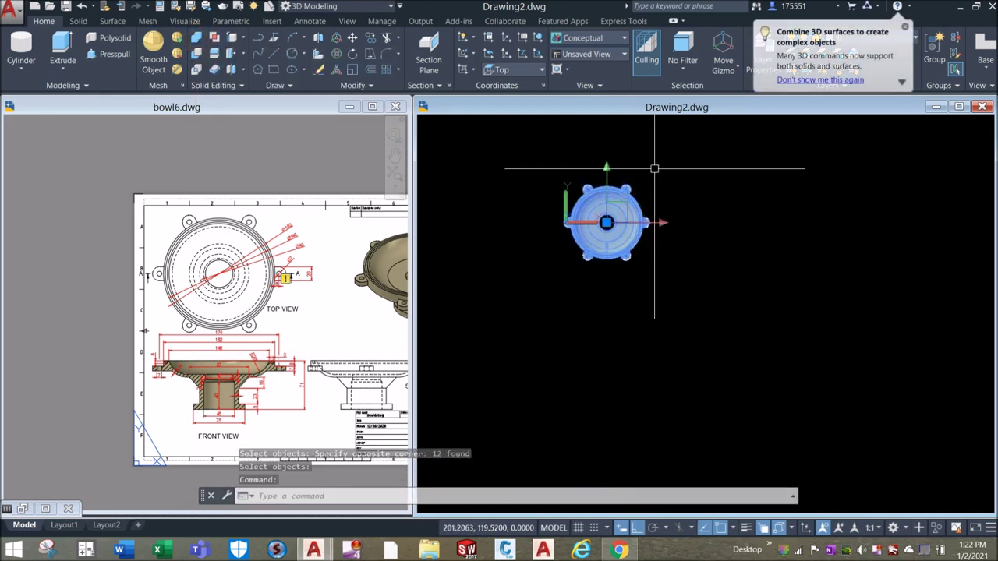
key("Escape")
middle_click_drag(661, 160, 606, 208, "shift")
scroll(590, 229, "up", 2)
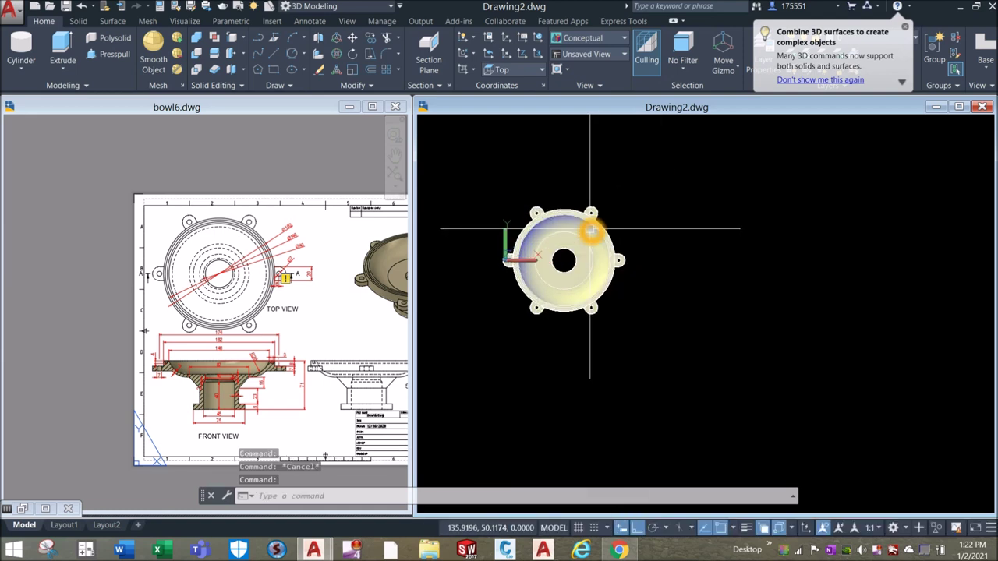
left_click(600, 224)
right_click(632, 229)
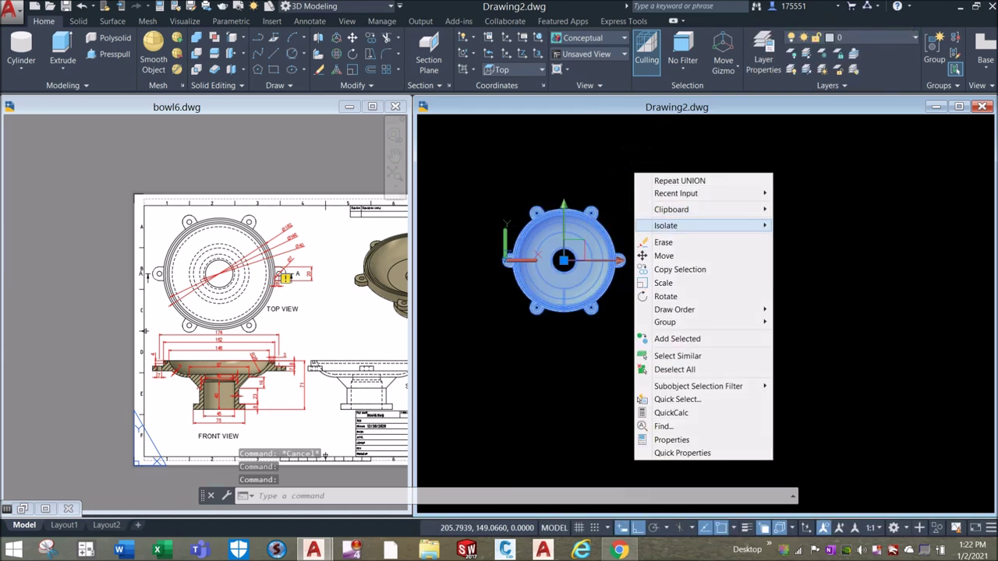
Place a copy of the combined bowl to the right of the original using Copy Selection
left_click(680, 269)
left_click(646, 284)
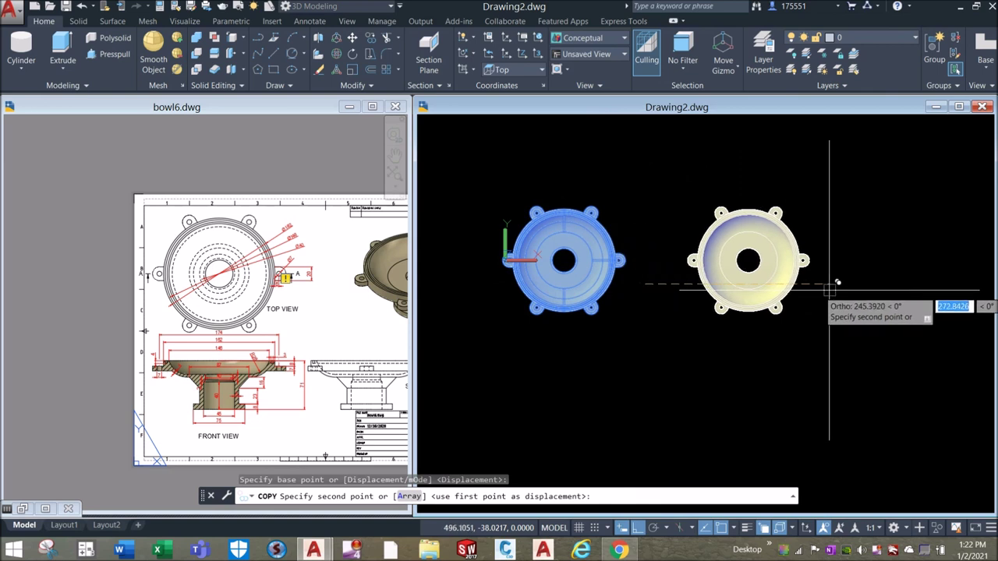
left_click(876, 292)
right_click(692, 215)
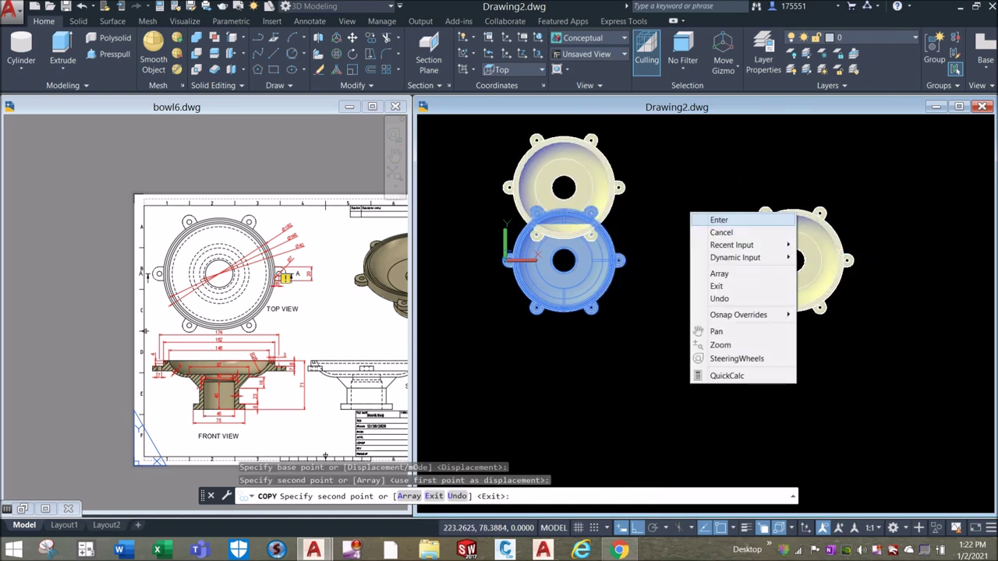
left_click(718, 221)
scroll(554, 258, "down", 2)
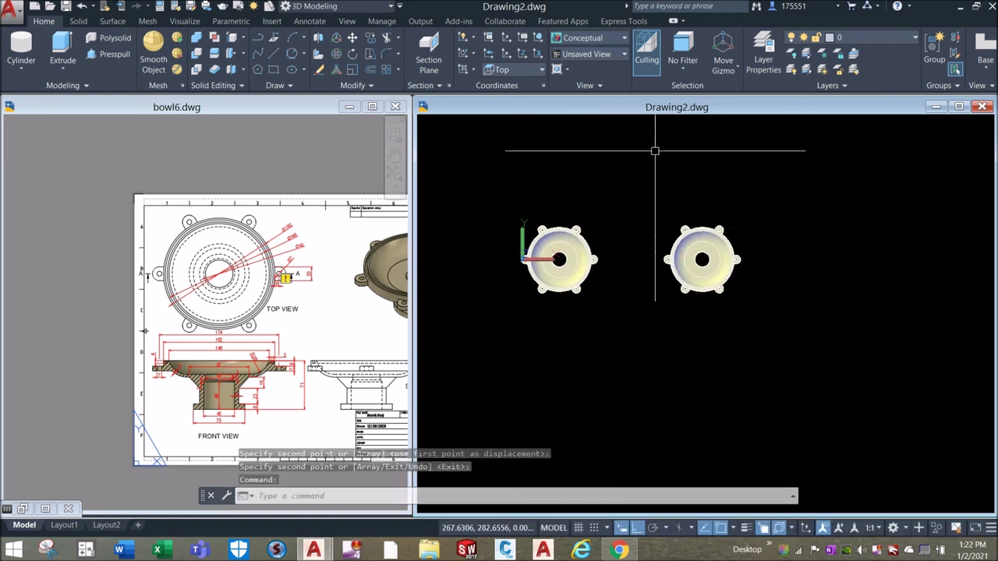
left_click(78, 21)
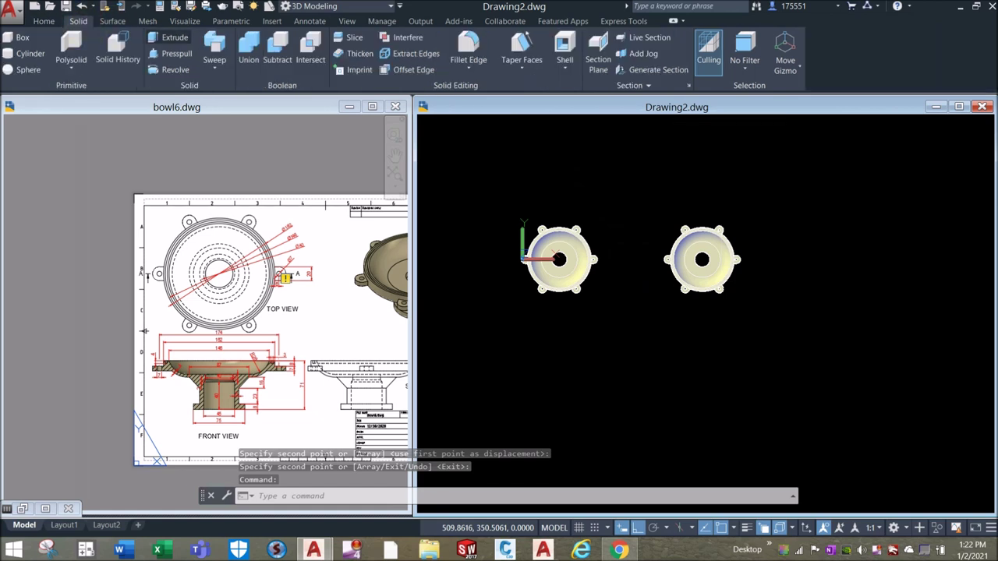
Slice the right-hand bowl through its centre with a two-point plane, keeping the upper half
left_click(349, 37)
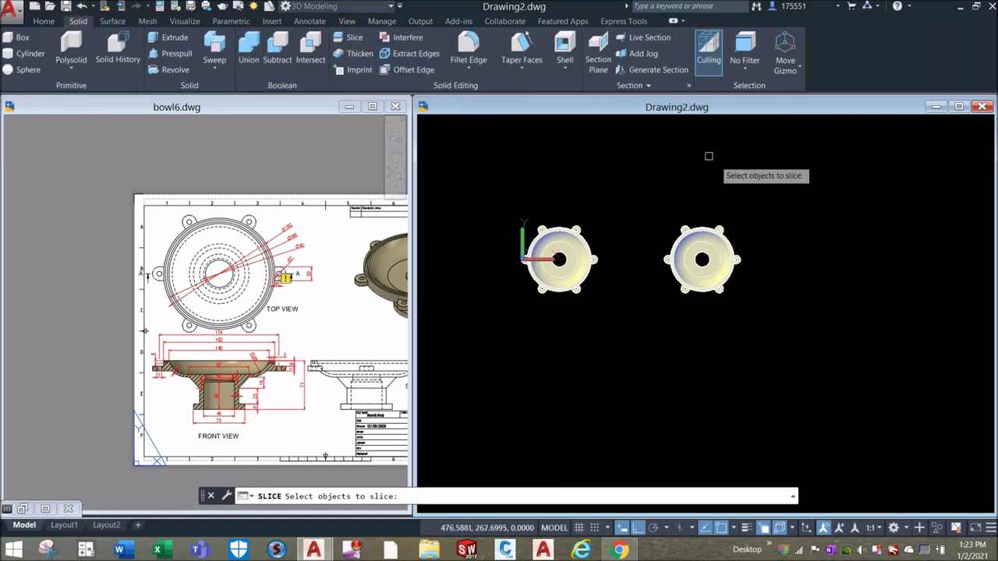
left_click(694, 226)
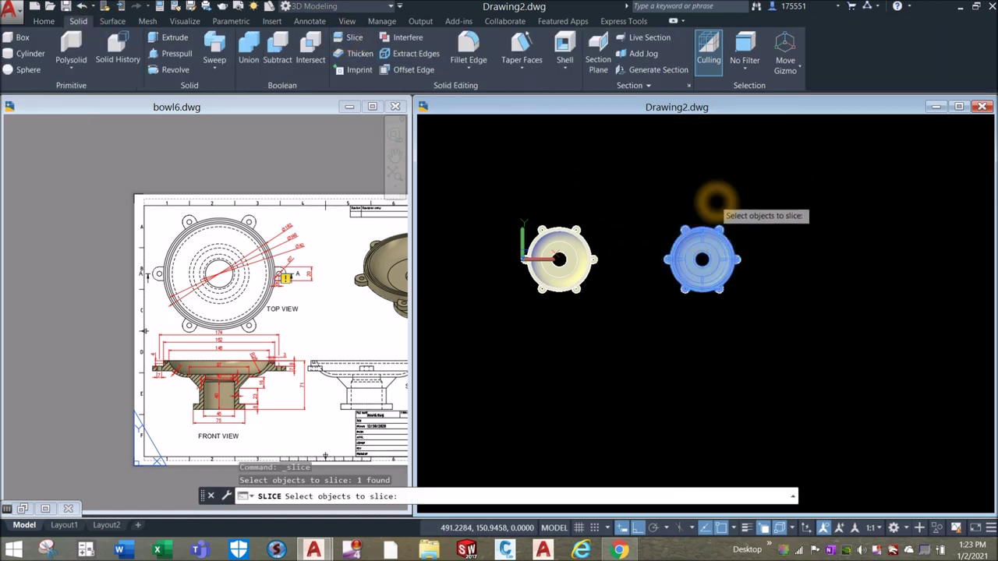
key("Return")
scroll(691, 263, "up", 3)
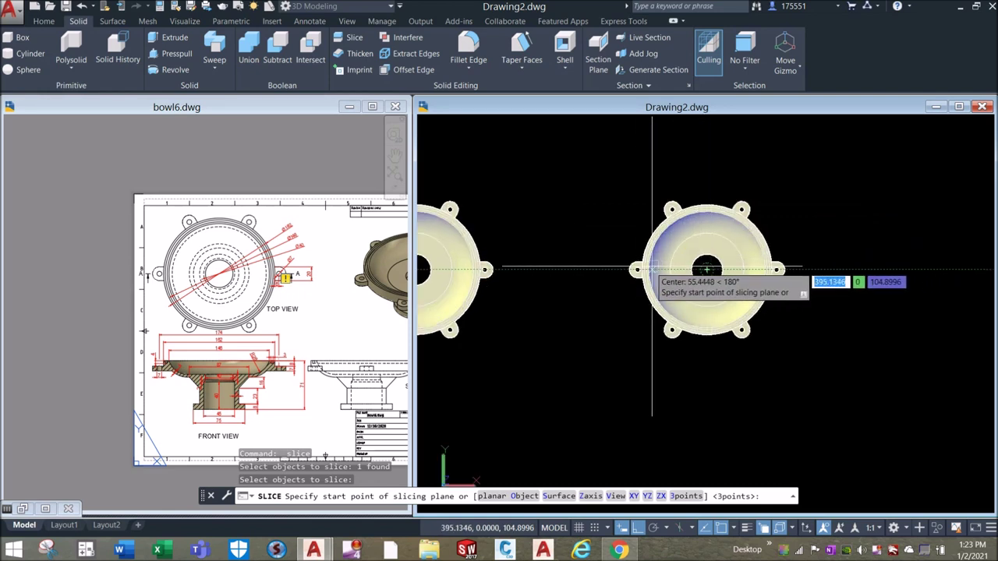
left_click(605, 273)
left_click(835, 266)
left_click(832, 163)
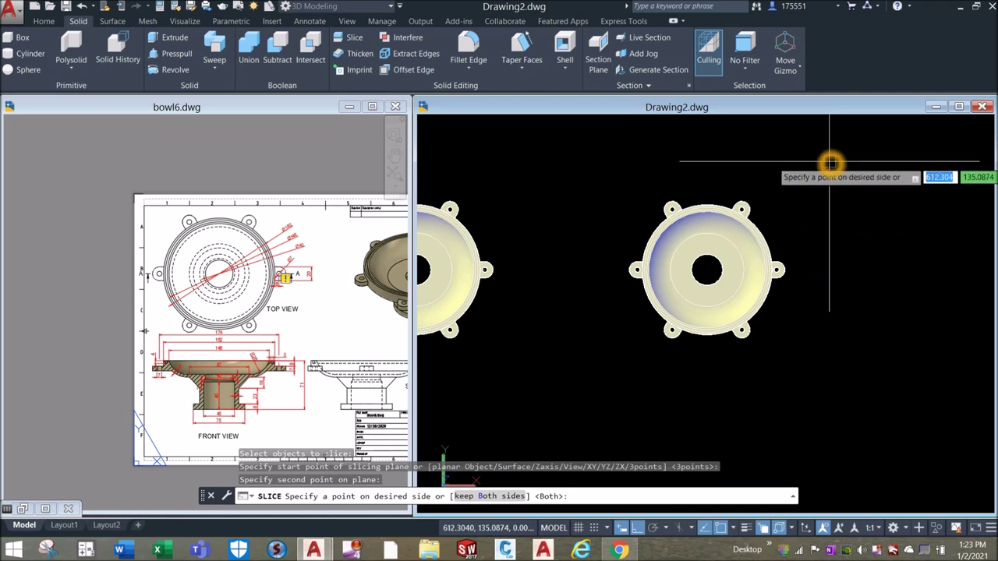
left_click(832, 163)
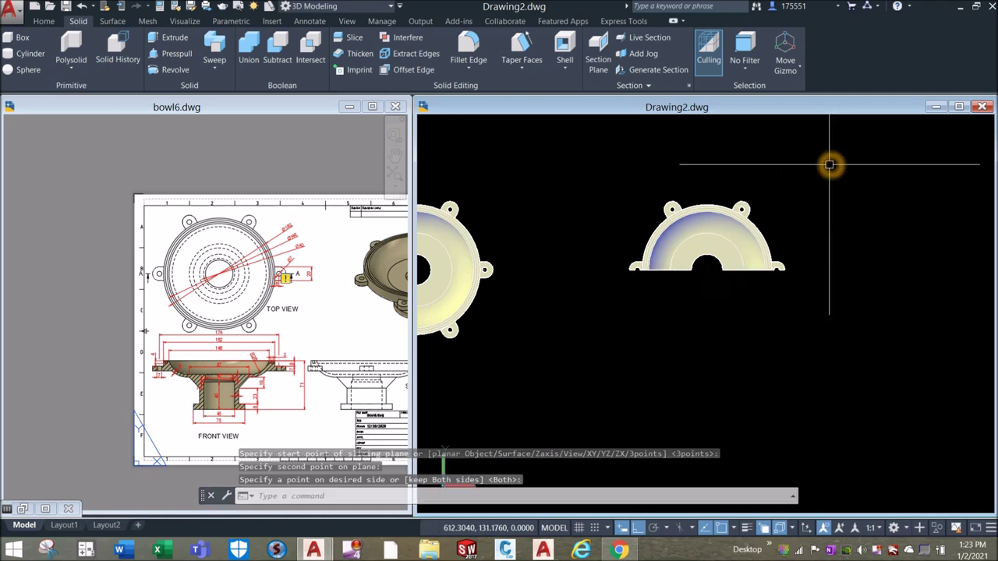
middle_click_drag(780, 286, 775, 179, "shift")
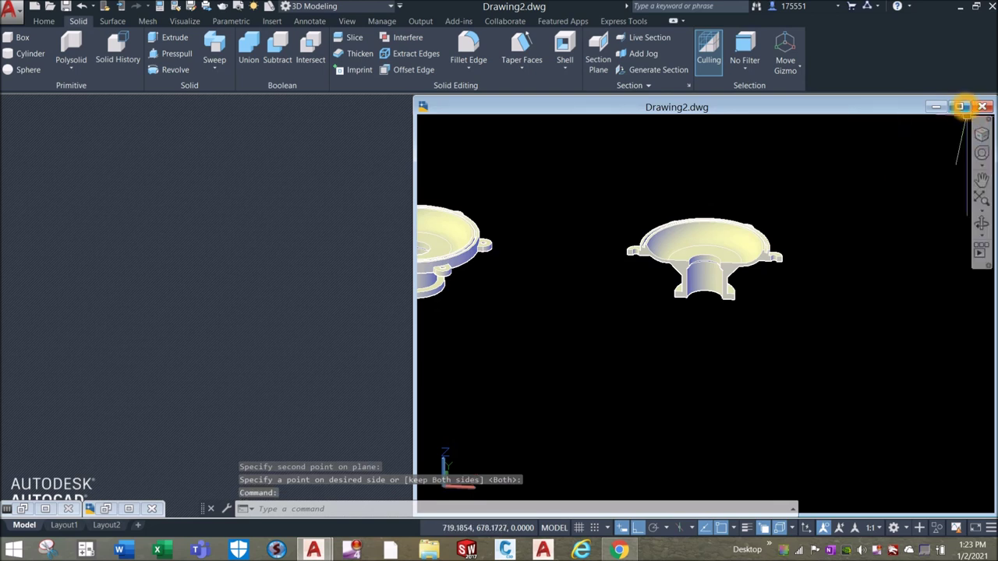
Maximize Drawing2 and switch the visual style from Conceptual to Realistic, orbiting to a front view
left_click(960, 106)
middle_click_drag(526, 252, 494, 259, "shift")
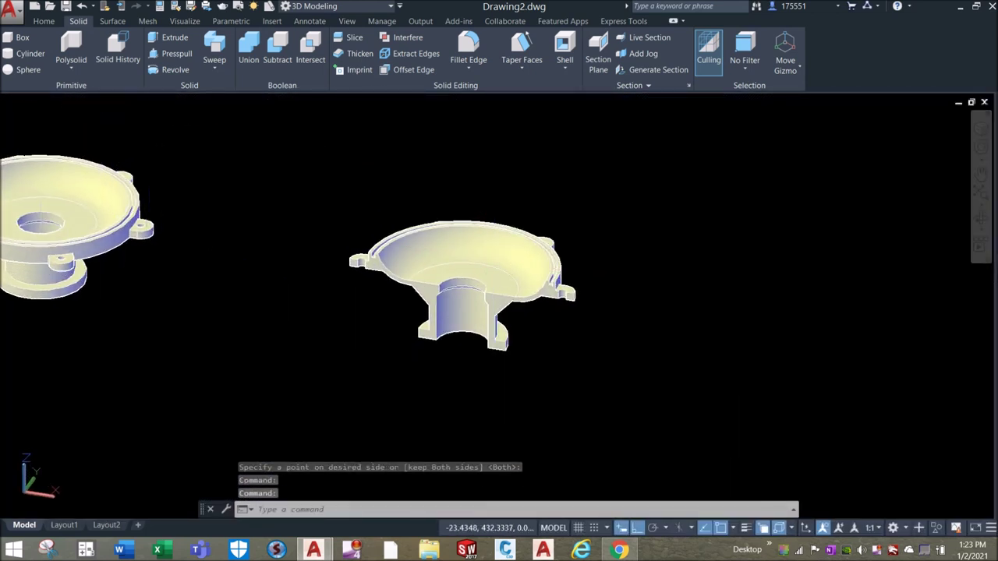
left_click(70, 102)
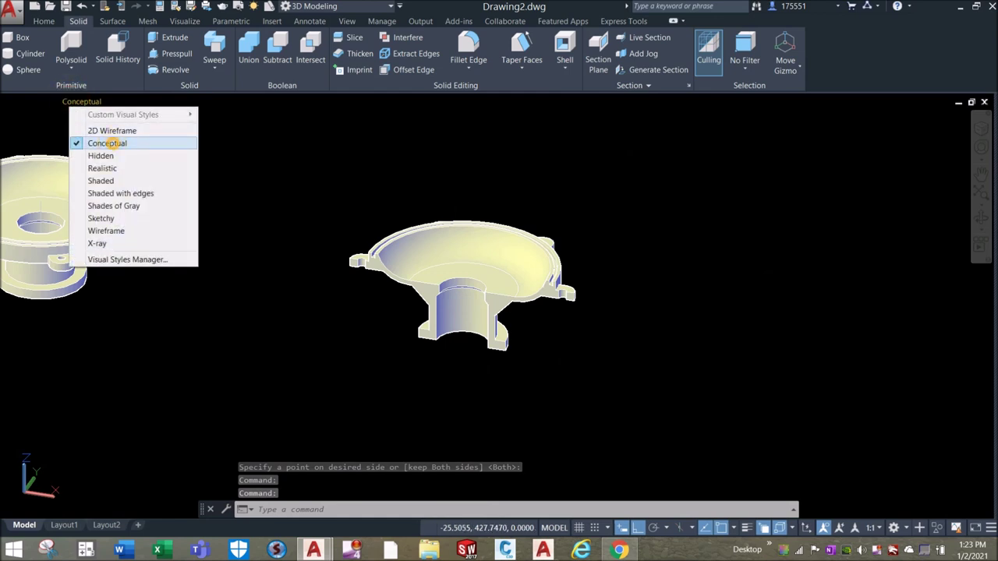
left_click(98, 143)
left_click(68, 101)
left_click(106, 164)
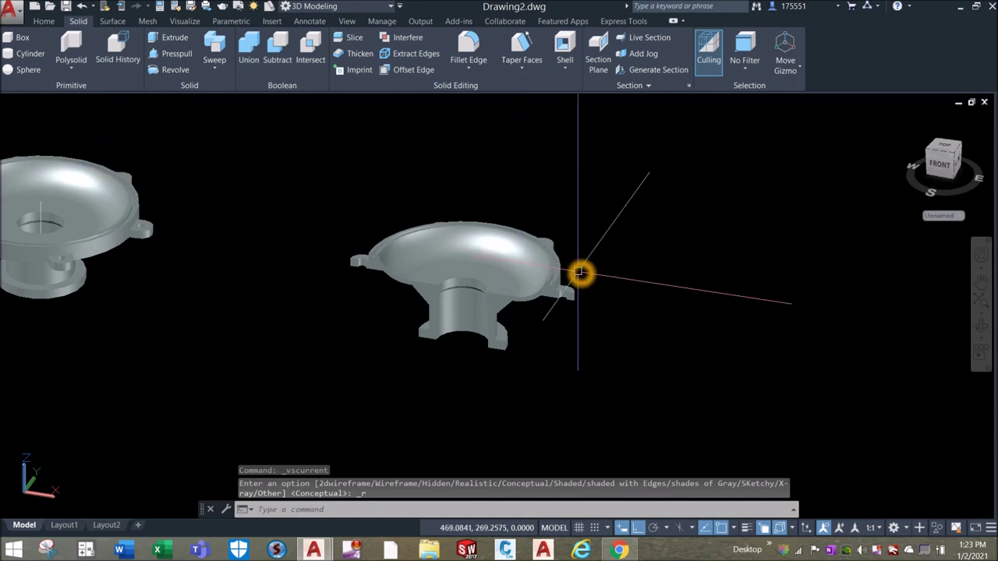
middle_click_drag(581, 273, 590, 227, "shift")
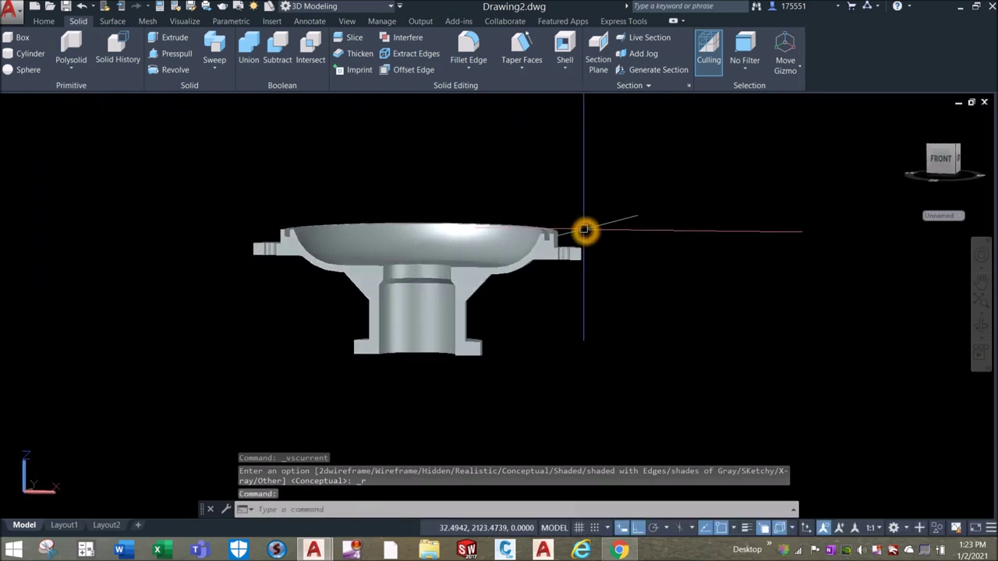
type("A")
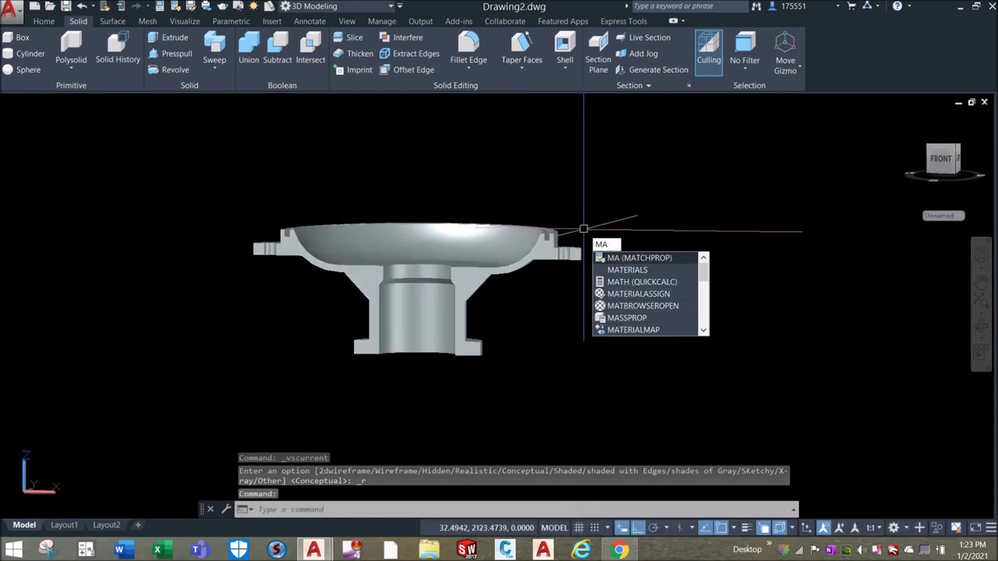
type("TERIALS")
Add Flaked Reflective - Beige from the materials library, apply it to the bowl, and close the browser
key("Return")
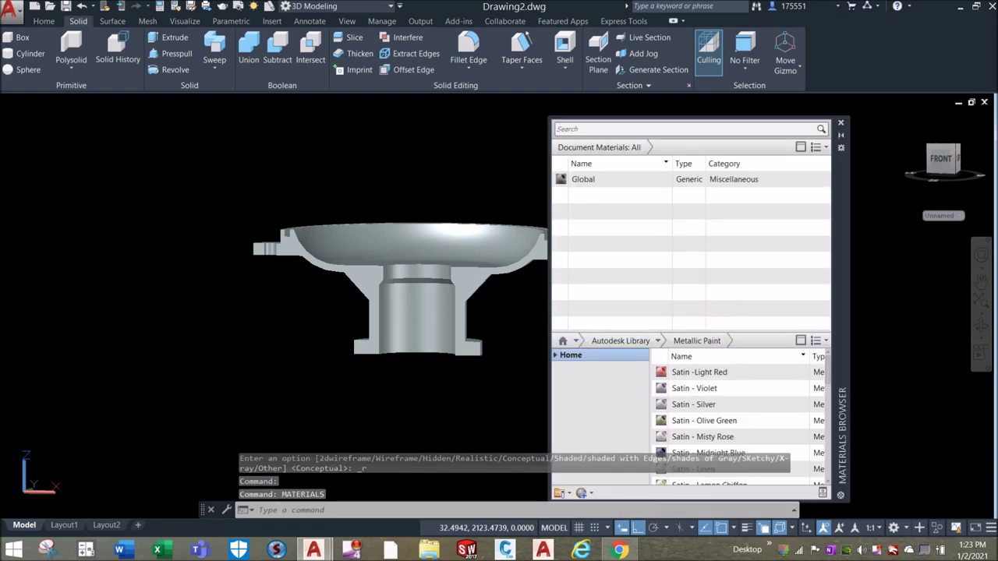
mouse_move(832, 369)
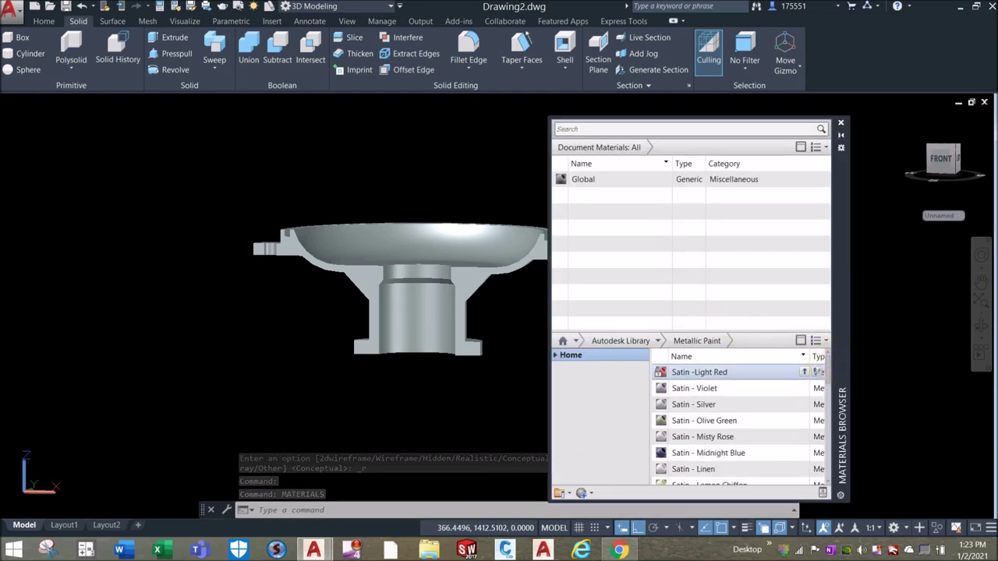
scroll(828, 390, "down", 10)
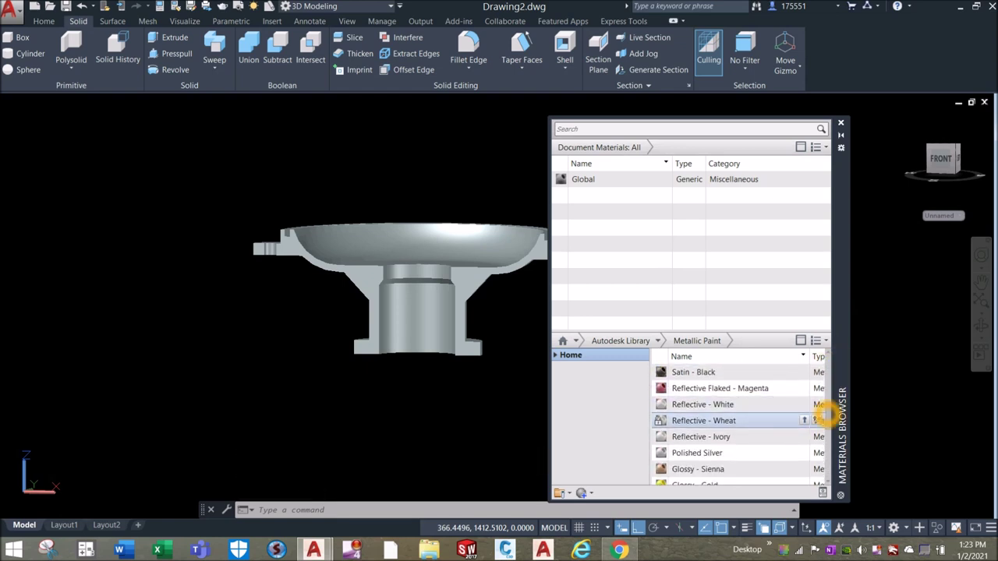
scroll(827, 414, "down", 8)
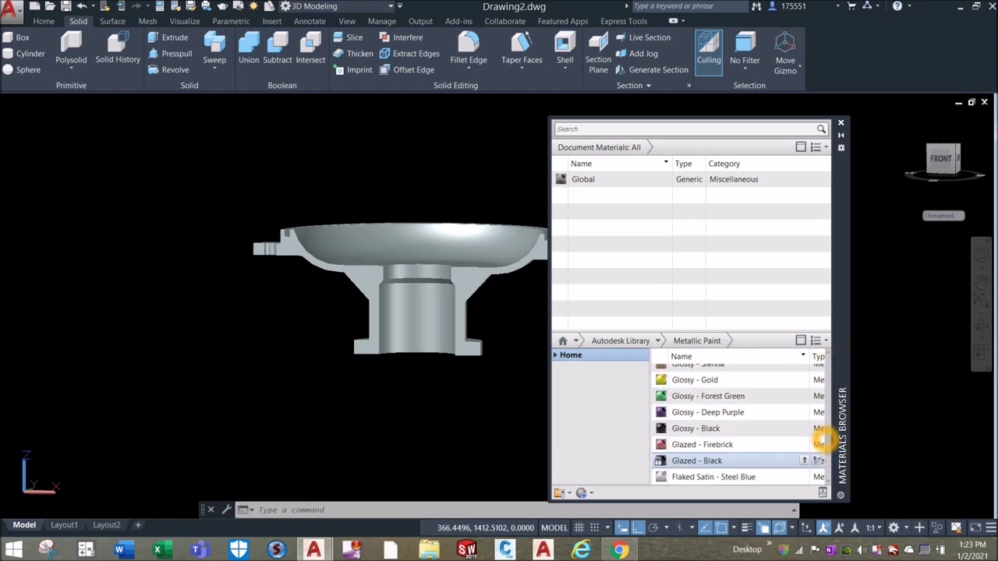
scroll(821, 463, "down", 2)
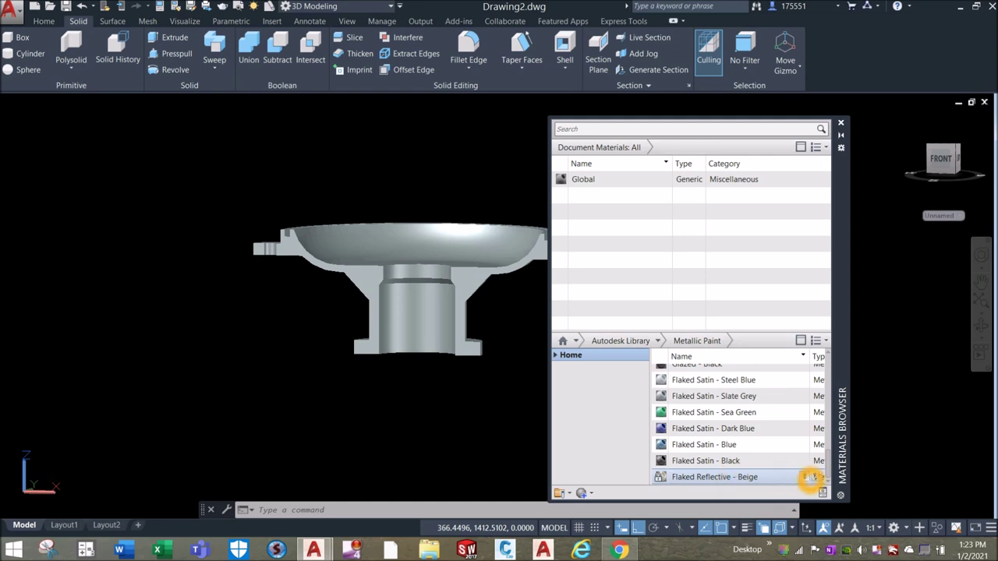
left_click(805, 477)
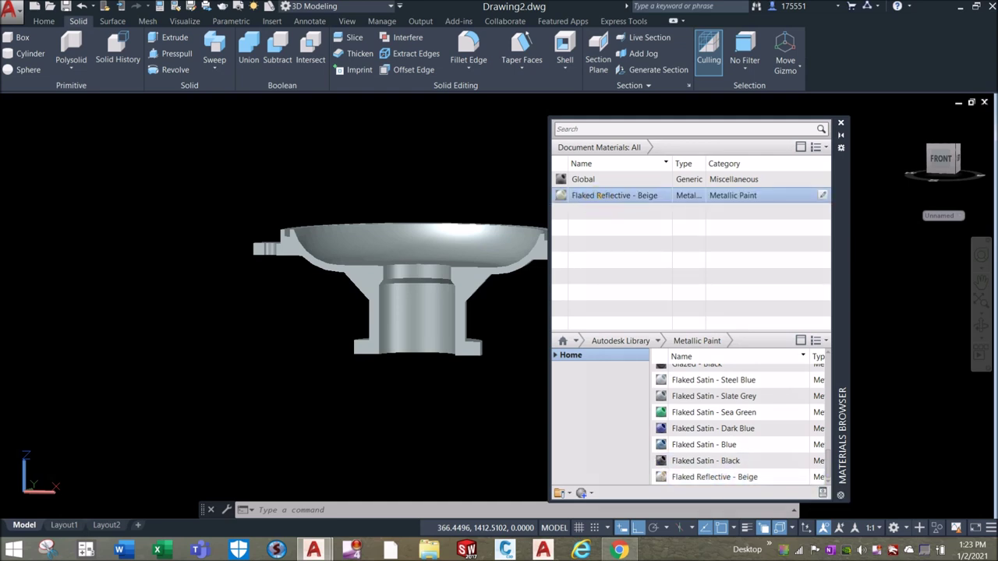
left_click(345, 229)
scroll(463, 269, "down", 3)
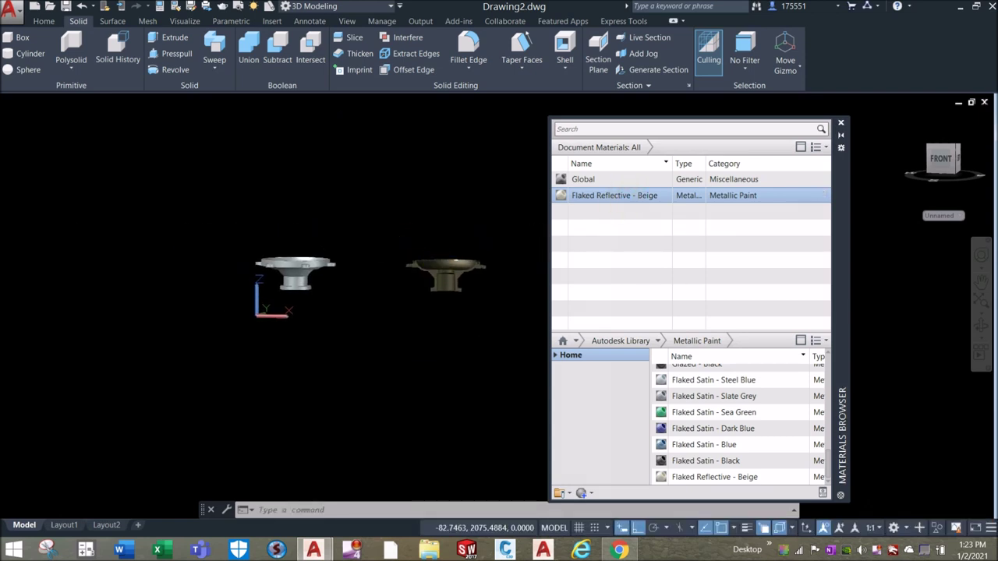
scroll(361, 218, "up", 4)
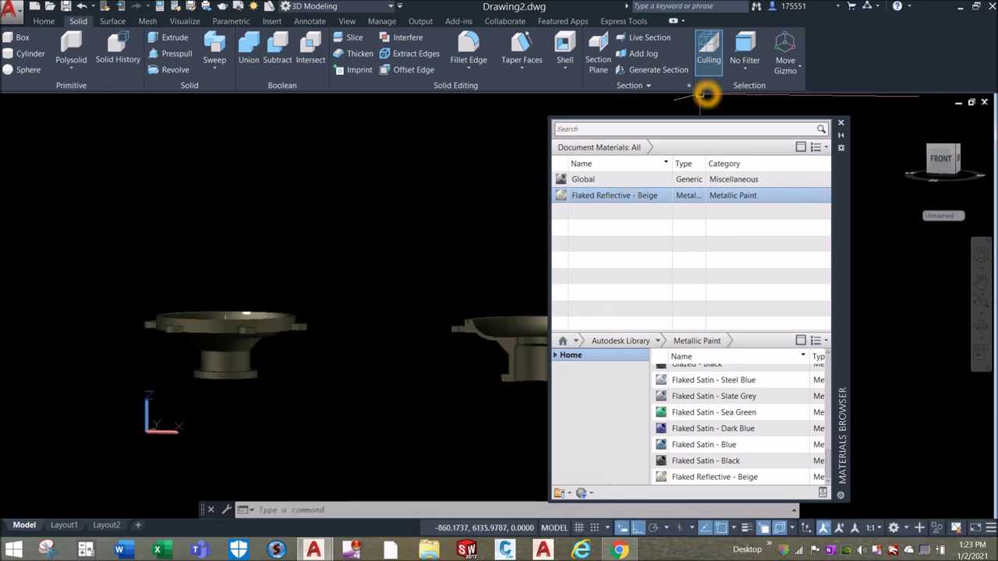
left_click(842, 129)
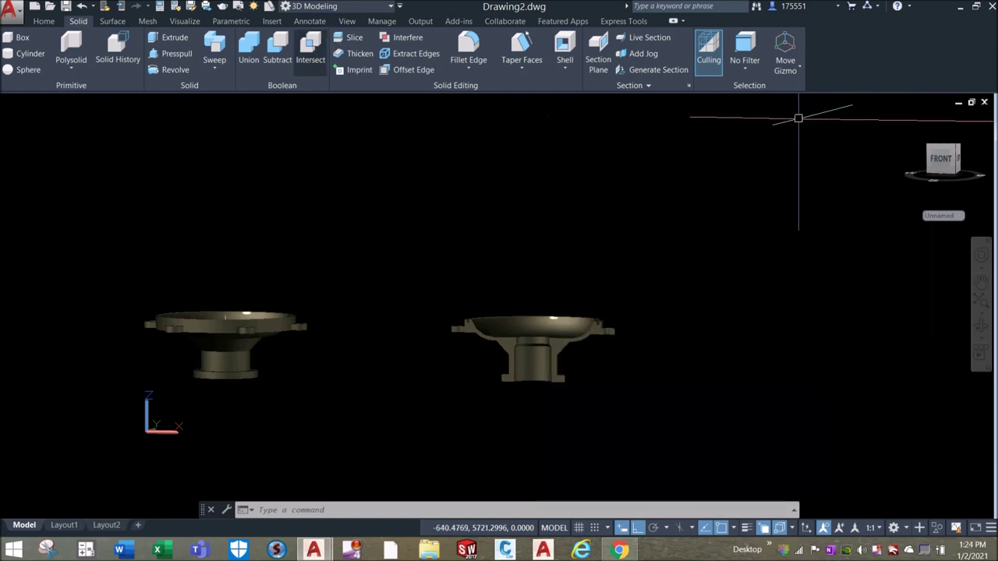
Lower the lighting exposure on the Visualize tab from 8.80 to 7.10
left_click(187, 22)
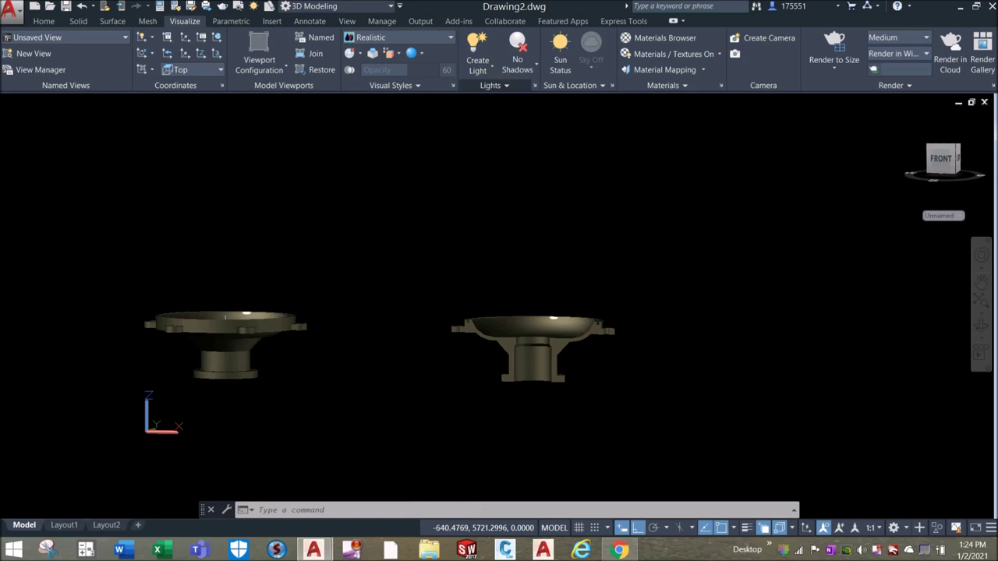
left_click(508, 86)
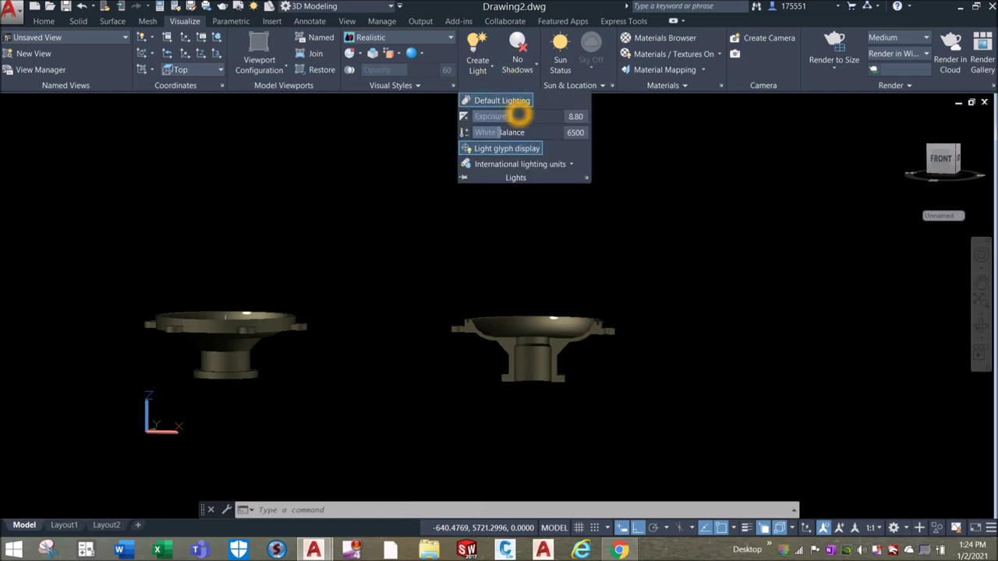
left_click_drag(513, 117, 500, 119)
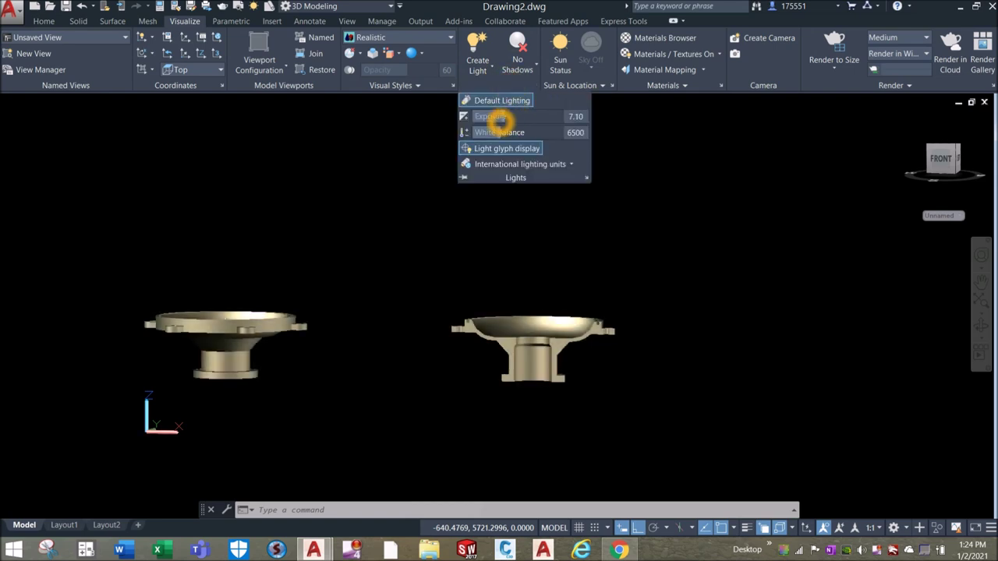
middle_click_drag(347, 267, 453, 256, "shift")
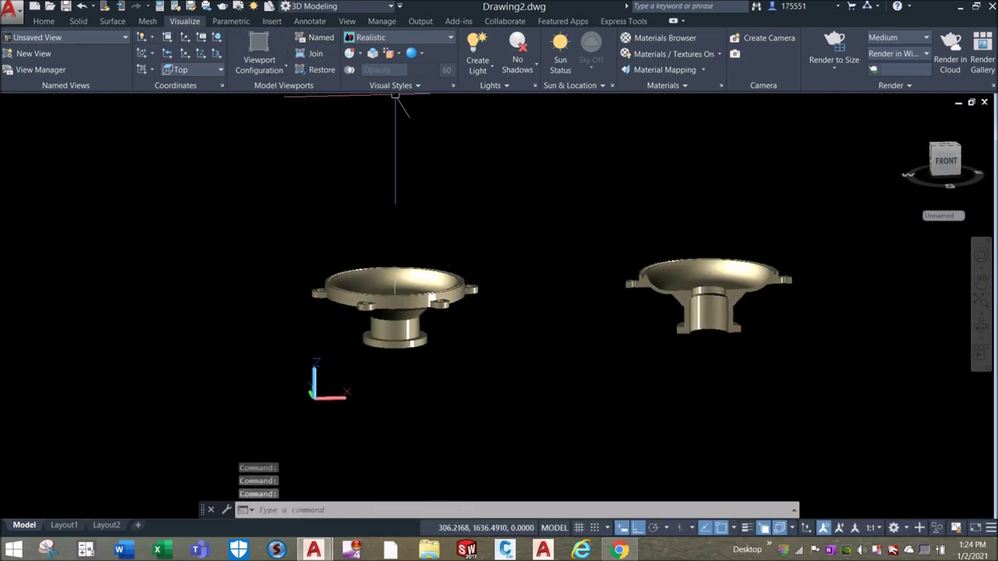
left_click(79, 21)
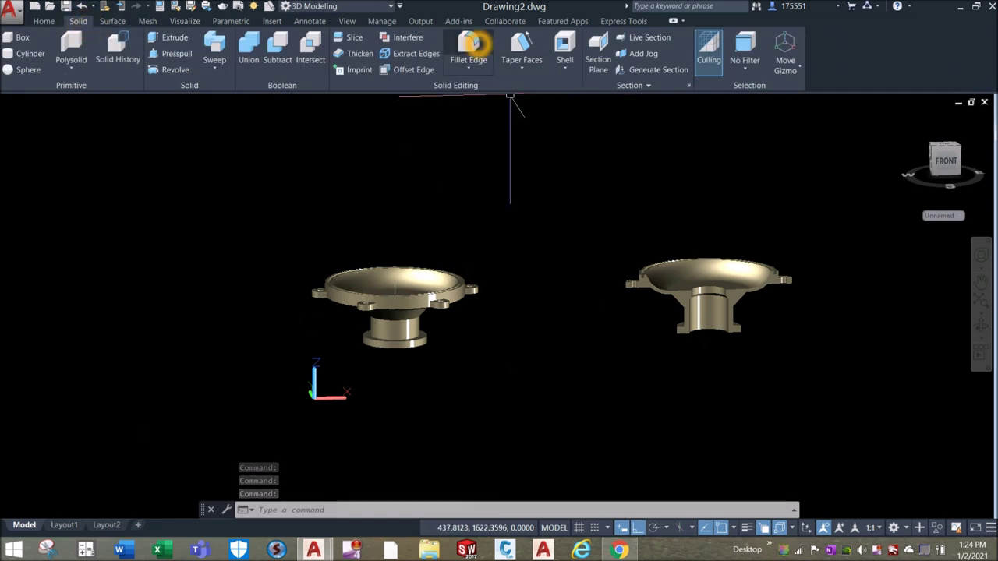
Start Fillet Edge with a radius of 0.5
left_click(468, 47)
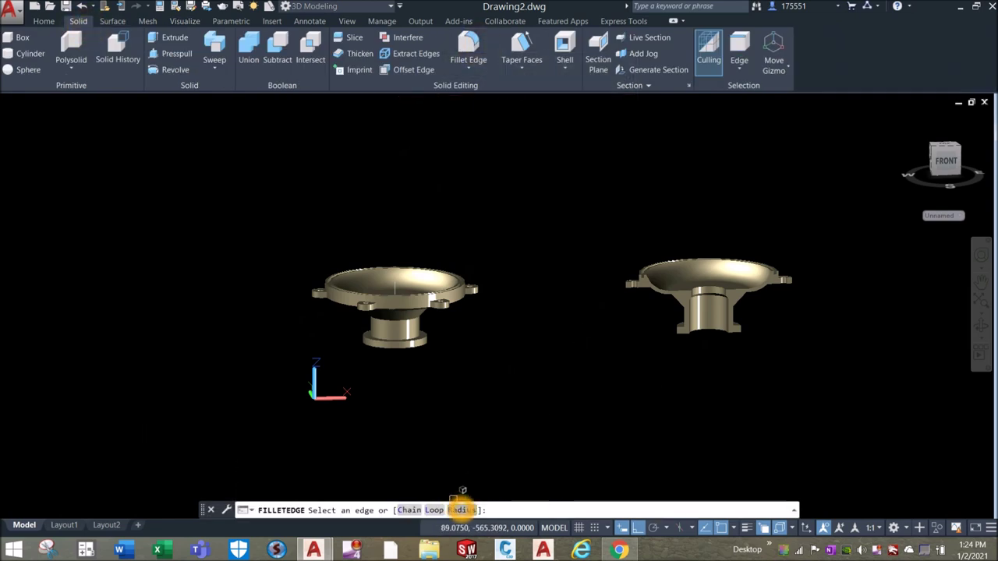
left_click(460, 510)
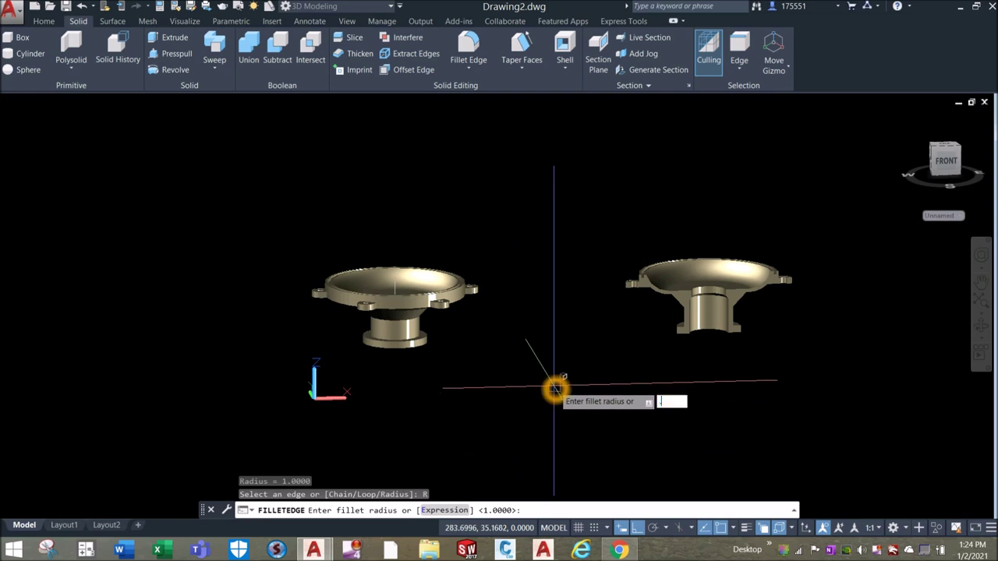
type(".5")
key("Return")
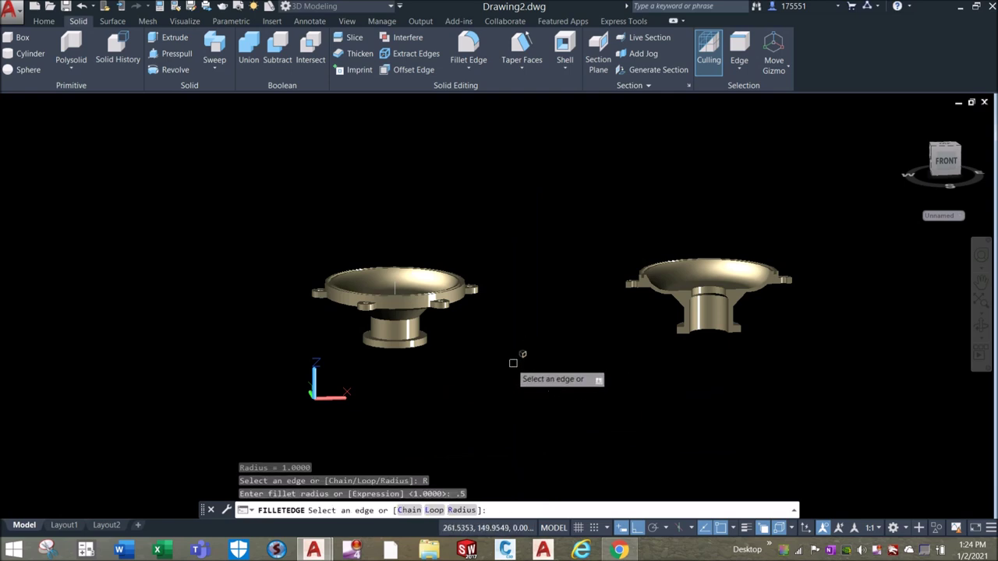
Fillet the inner and outer top rim, flange-to-cone and lower flange edges
scroll(370, 312, "up", 5)
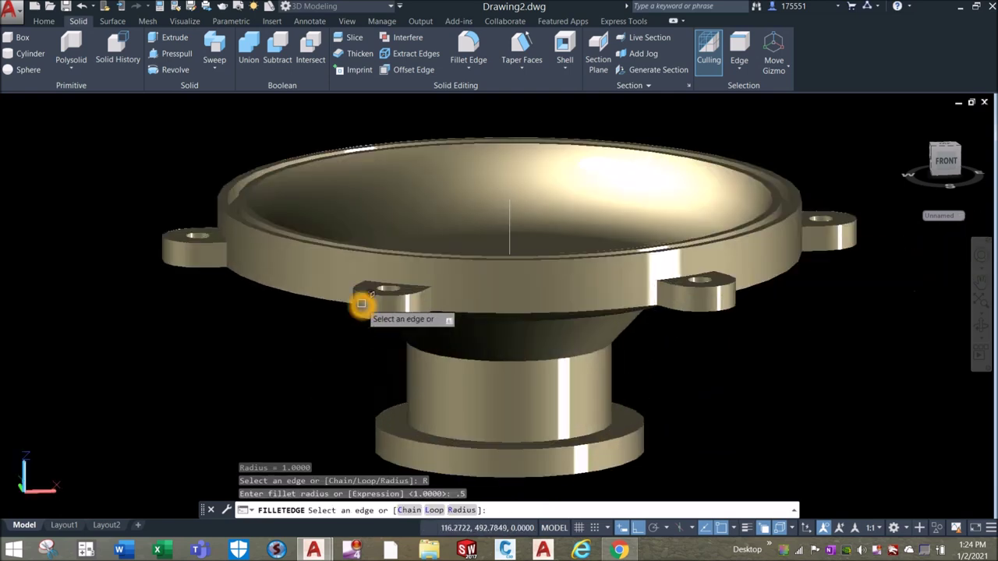
left_click(280, 232)
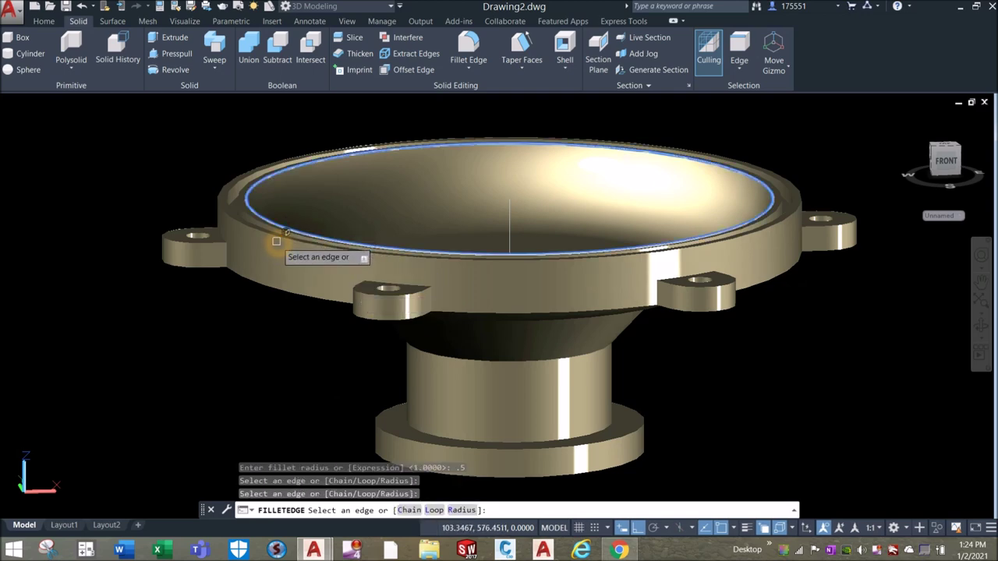
left_click(275, 237)
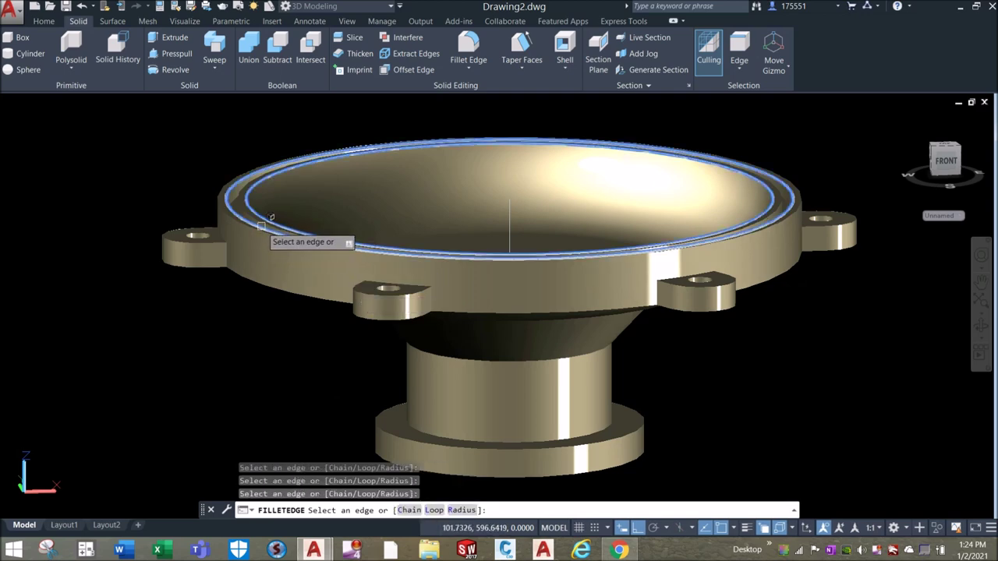
scroll(261, 226, "up", 4)
scroll(265, 216, "down", 4)
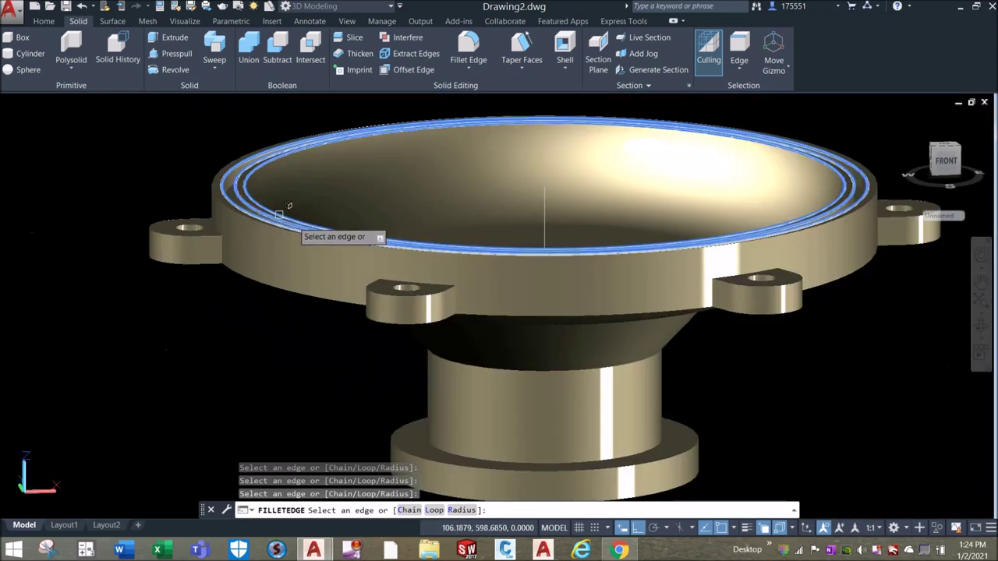
left_click(637, 318)
left_click(351, 303)
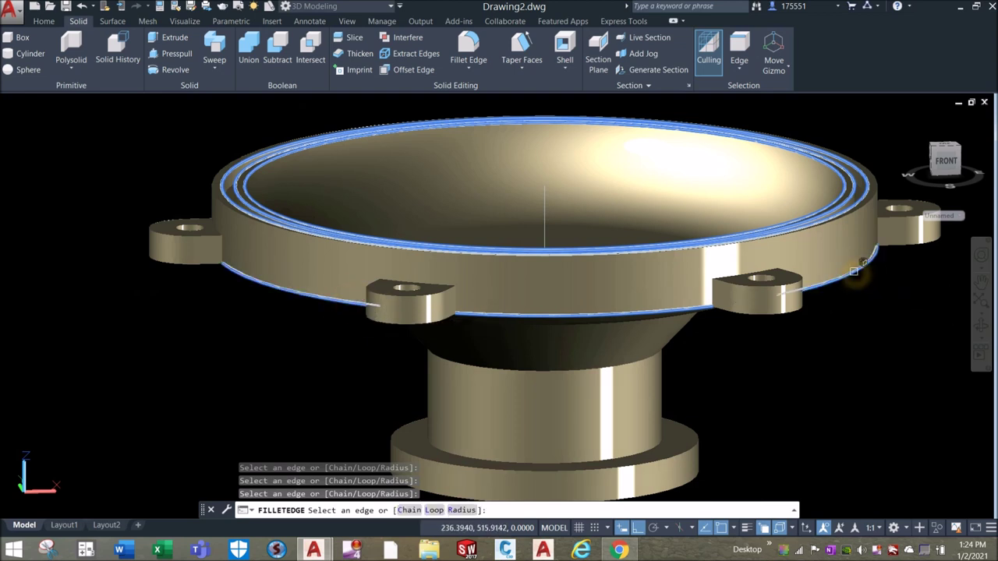
right_click(871, 270)
left_click(897, 289)
right_click(899, 295)
left_click(906, 299)
right_click(897, 297)
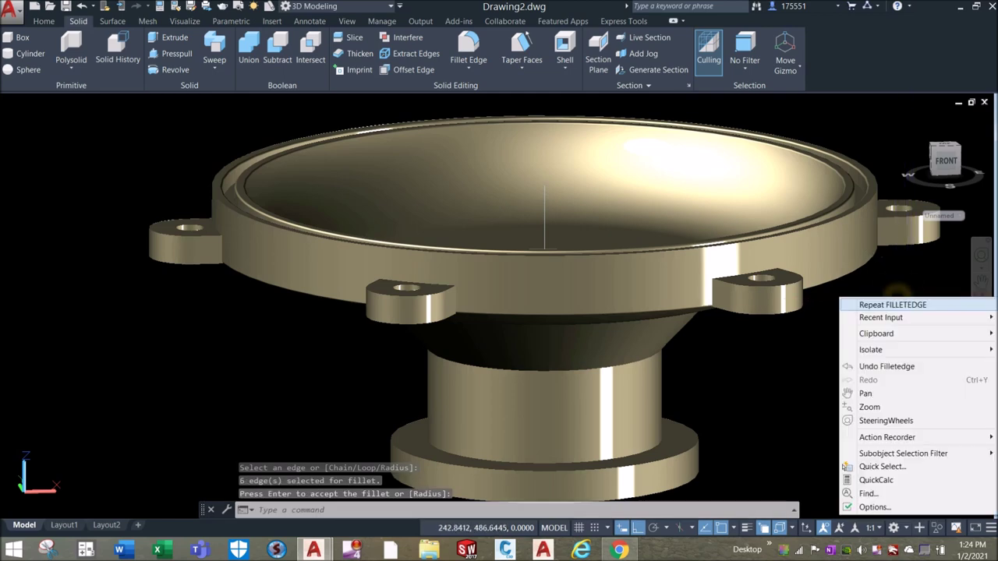
left_click(893, 305)
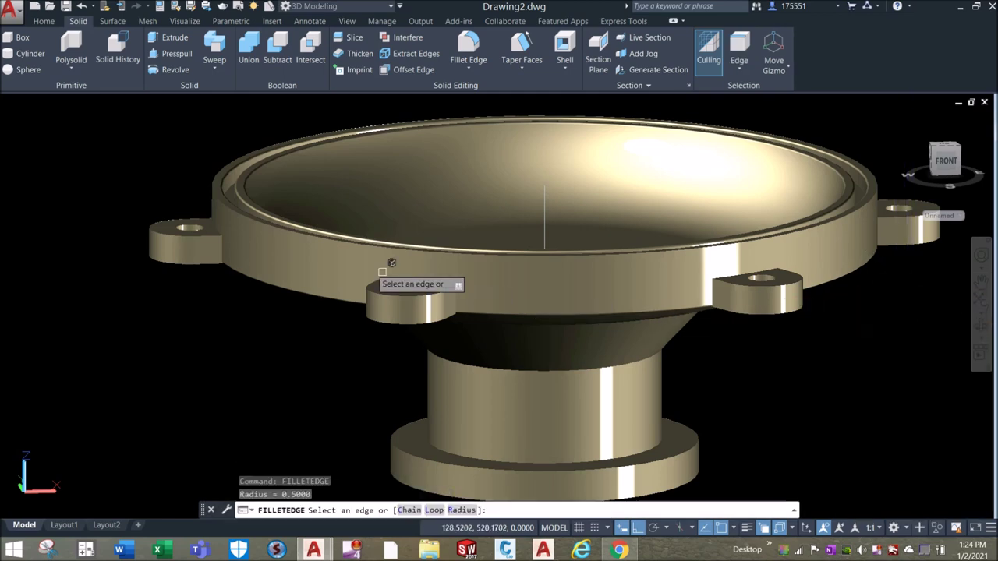
Fillet the top rim, neck cylinder top and base flange top edges at 0.5
scroll(254, 231, "up", 4)
left_click(231, 169)
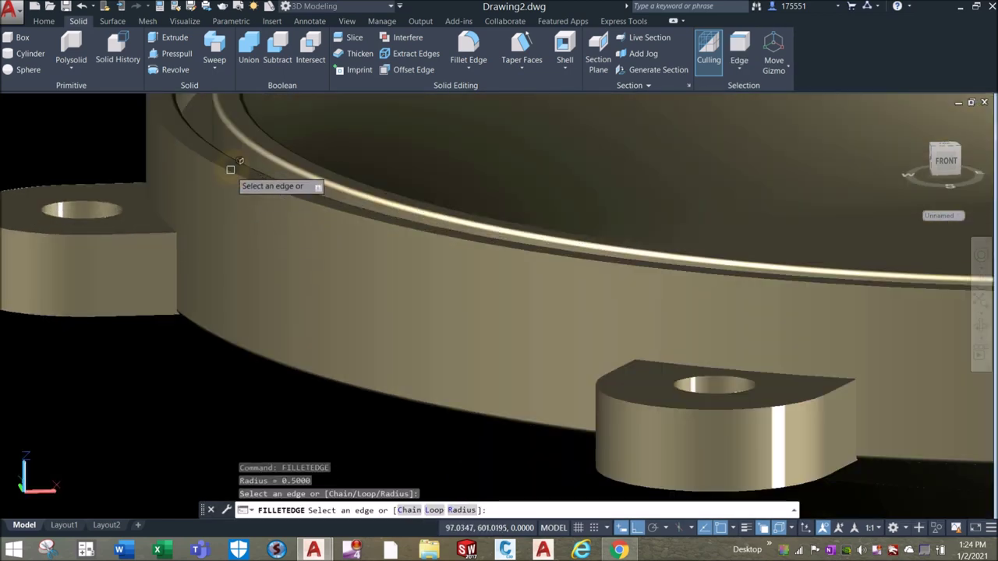
left_click(232, 171)
scroll(234, 175, "down", 4)
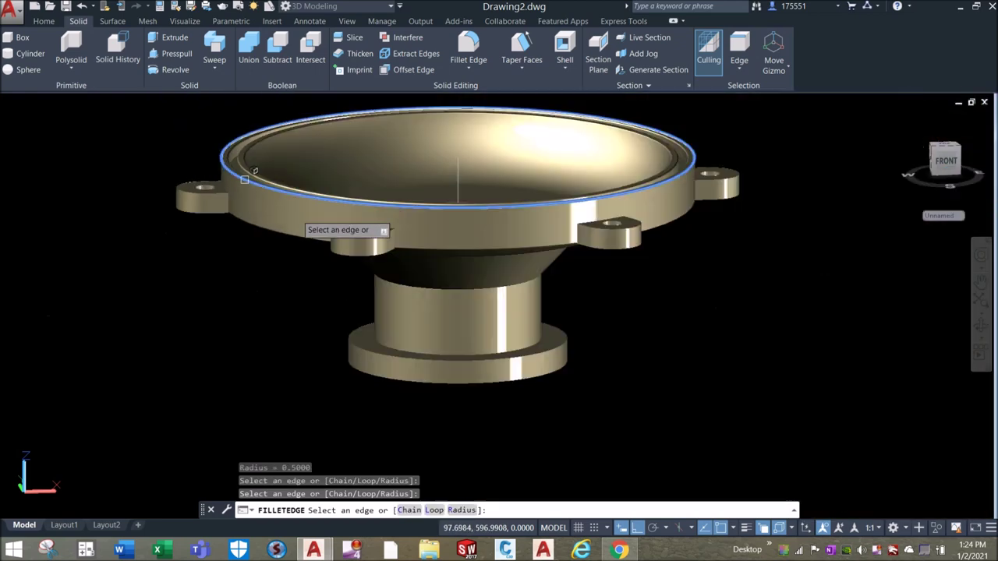
left_click(537, 281)
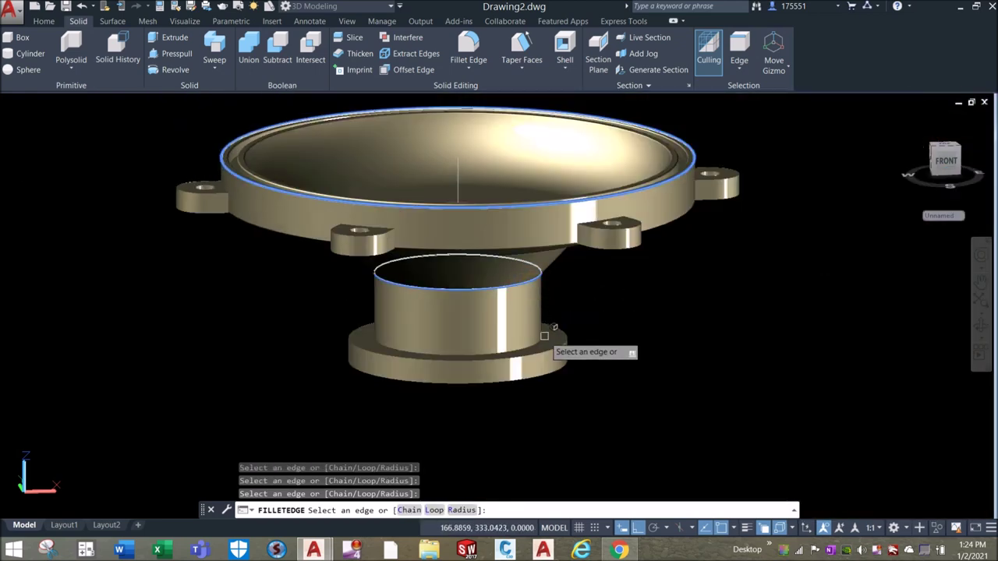
left_click(561, 339)
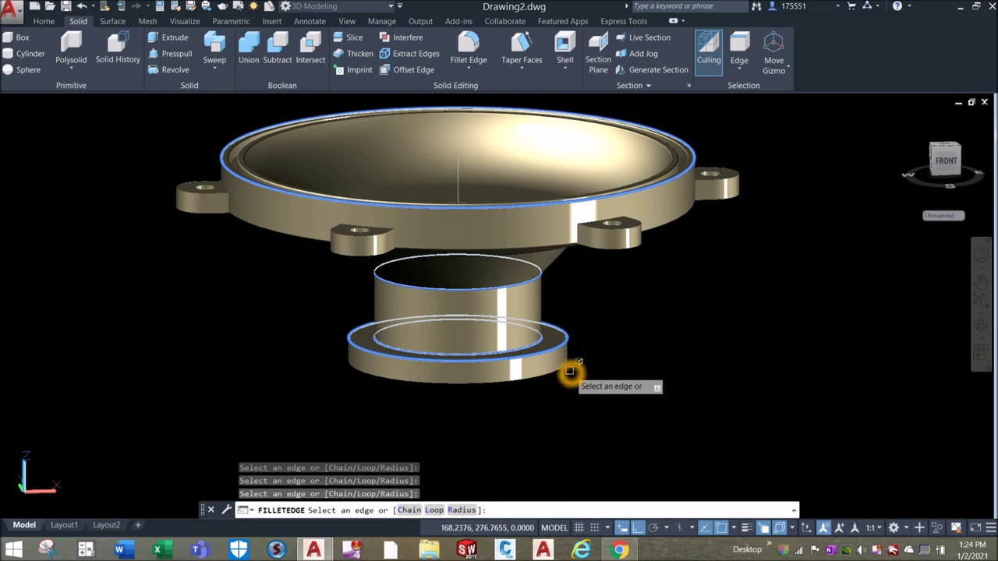
right_click(597, 321)
left_click(623, 323)
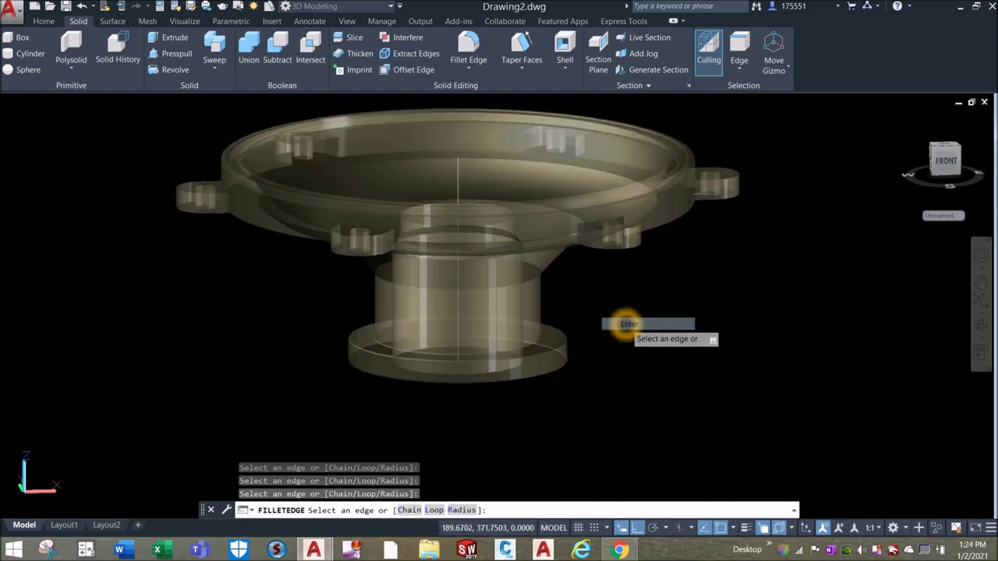
right_click(624, 322)
left_click(636, 331)
middle_click_drag(624, 312, 602, 345, "shift")
key("Return")
Add a 0.5 fillet around the central hole's top edge
right_click(538, 220)
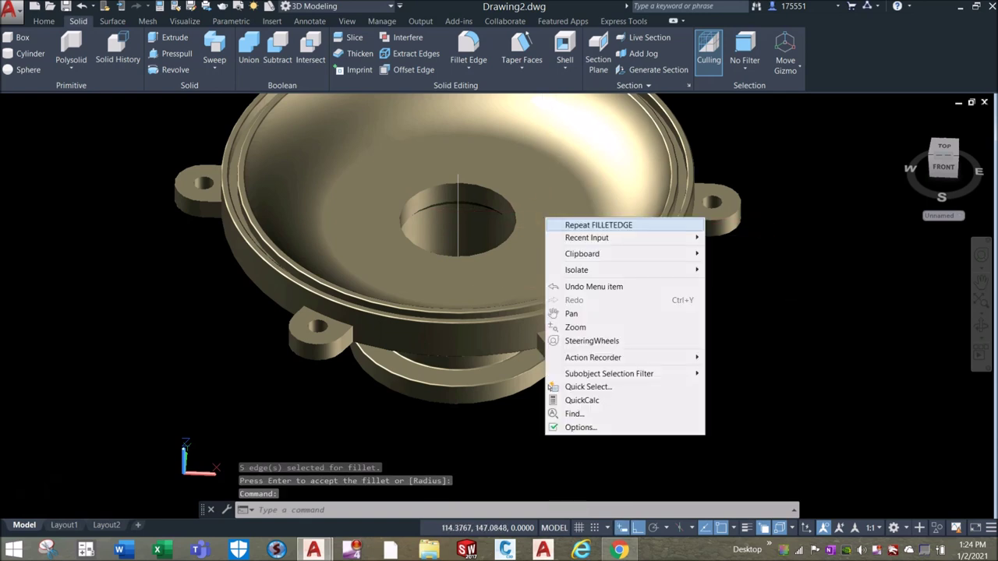
left_click(587, 226)
left_click(515, 216)
right_click(542, 211)
left_click(569, 218)
right_click(624, 231)
left_click(651, 236)
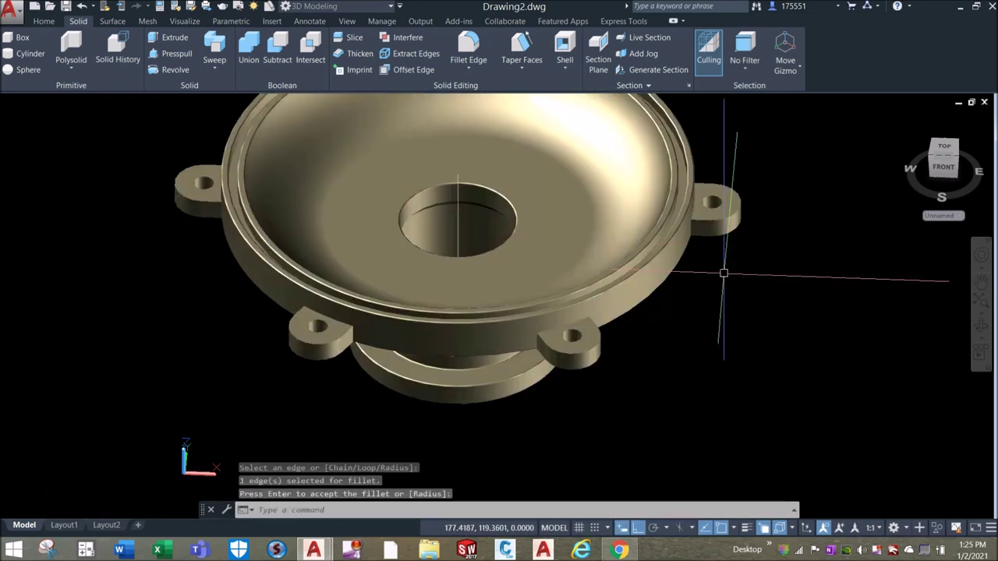
mouse_move(739, 279)
middle_mouse_down("shift")
mouse_move(740, 202)
mouse_move(739, 279)
middle_mouse_up("shift")
scroll(648, 287, "up", 6)
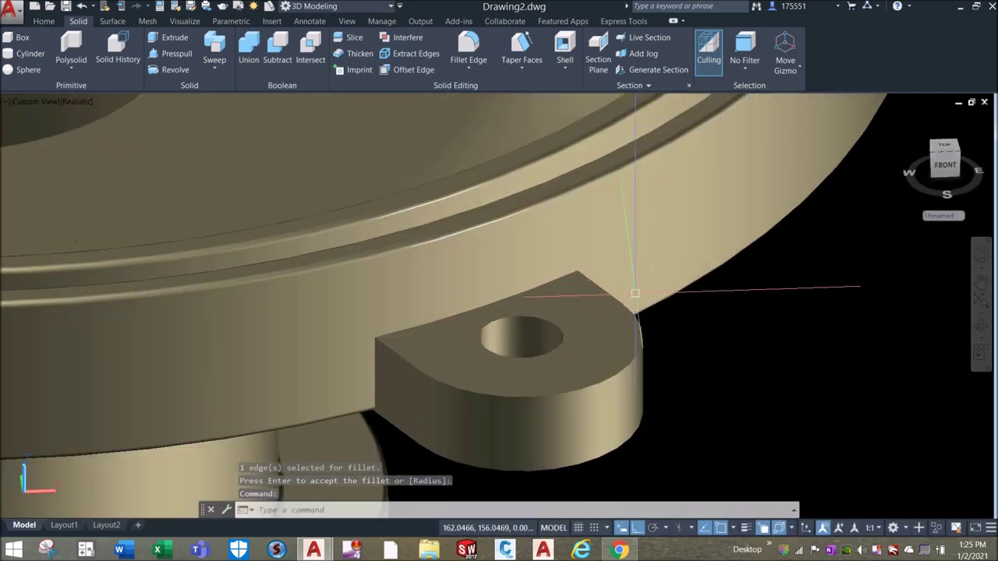
left_click(635, 313)
scroll(635, 314, "down", 8)
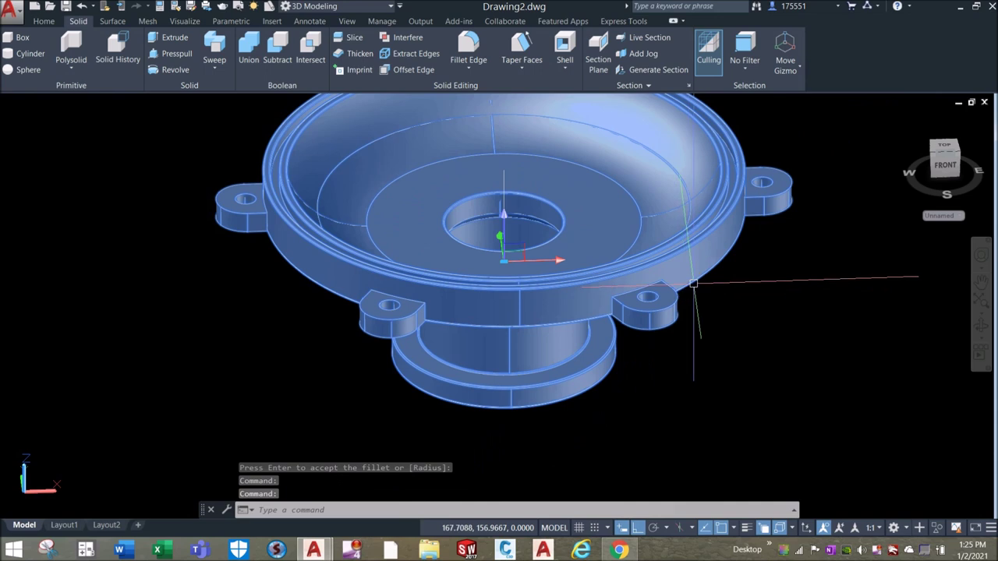
key("Escape")
scroll(694, 284, "down", 5)
middle_click_drag(694, 284, 546, 226)
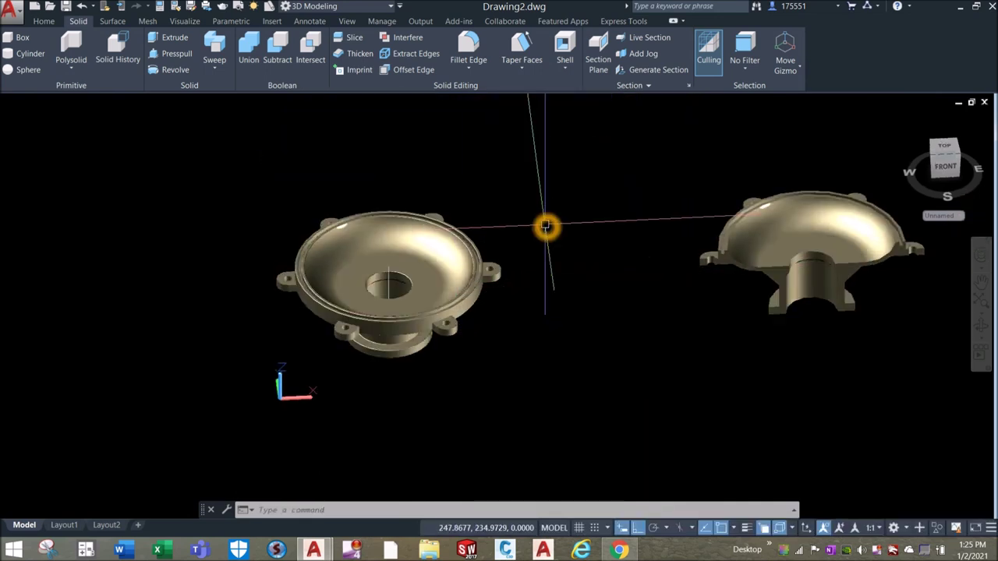